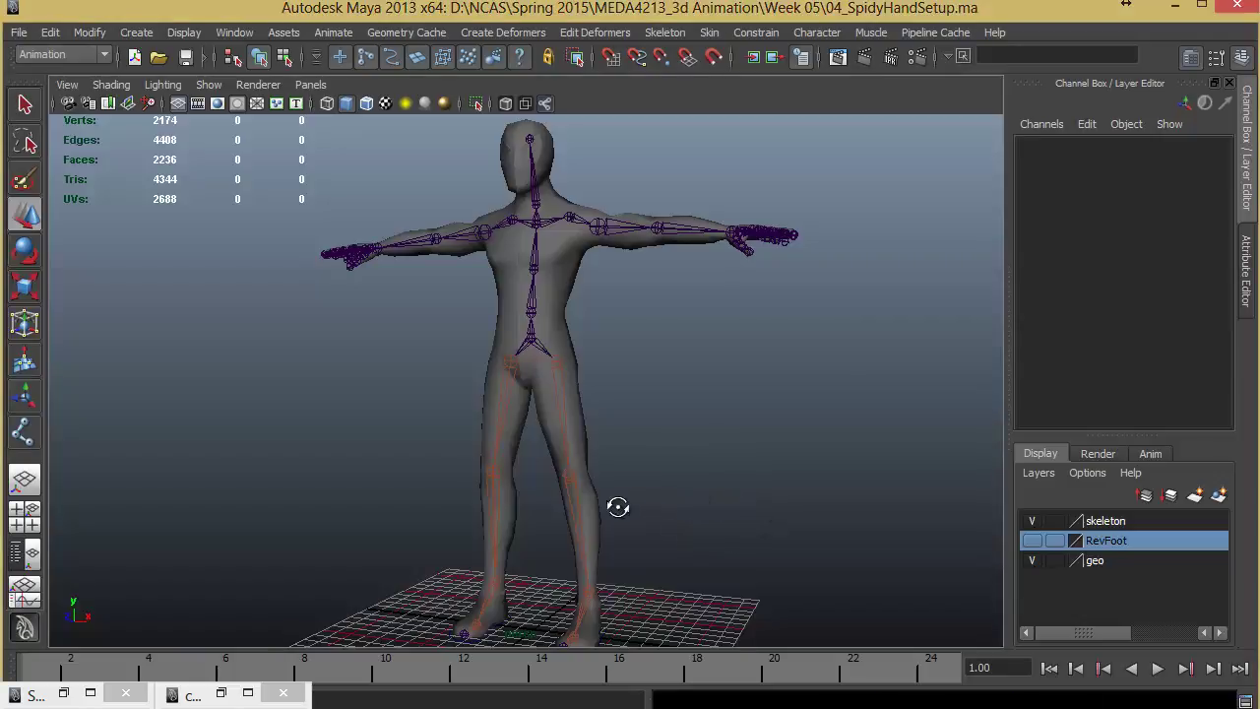
- Select the left arm joint and examine the left arm joint chain from the shoulder to the fingers
{"action": "left_click_drag", "start_coordinate": [616, 506], "coordinate": [697, 504], "text": "alt"}
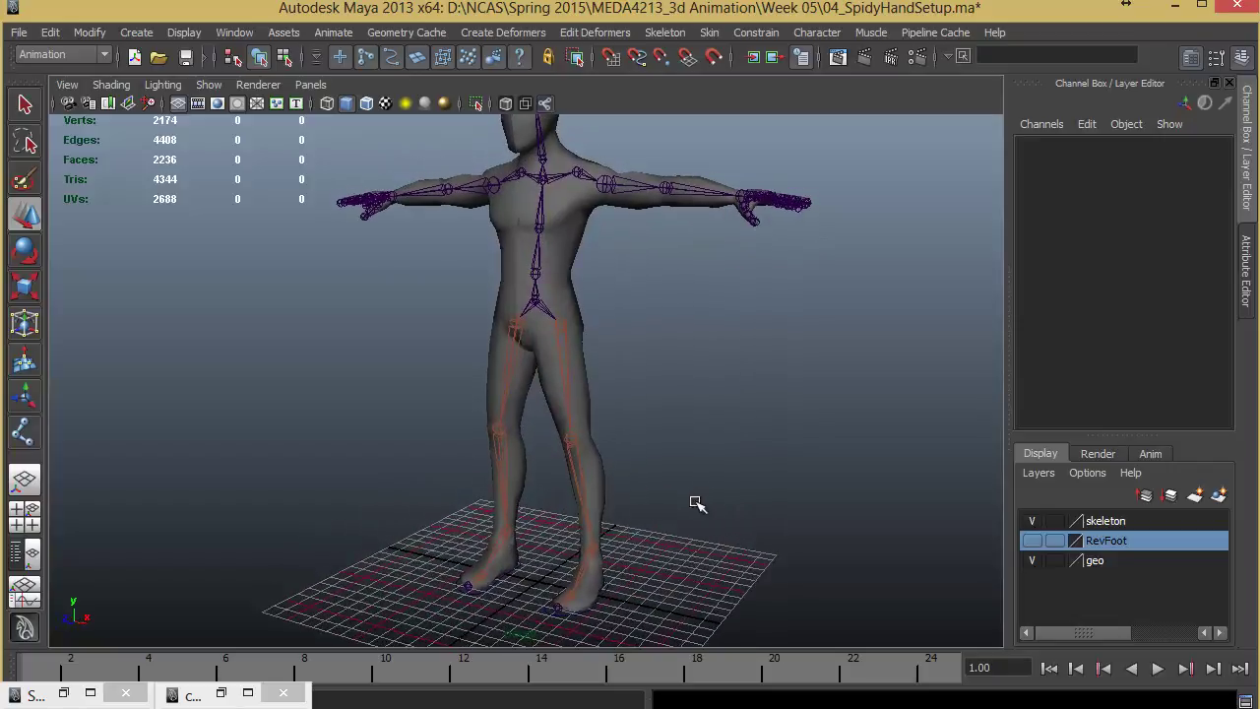
{"action": "left_click", "coordinate": [598, 593]}
{"action": "left_click_drag", "start_coordinate": [679, 396], "coordinate": [613, 304], "text": "alt"}
{"action": "left_click", "coordinate": [697, 417]}
{"action": "left_click", "coordinate": [608, 282]}
{"action": "left_click_drag", "start_coordinate": [778, 382], "coordinate": [572, 435], "text": "alt"}
{"action": "left_click_drag", "start_coordinate": [595, 509], "coordinate": [546, 496], "text": "alt"}
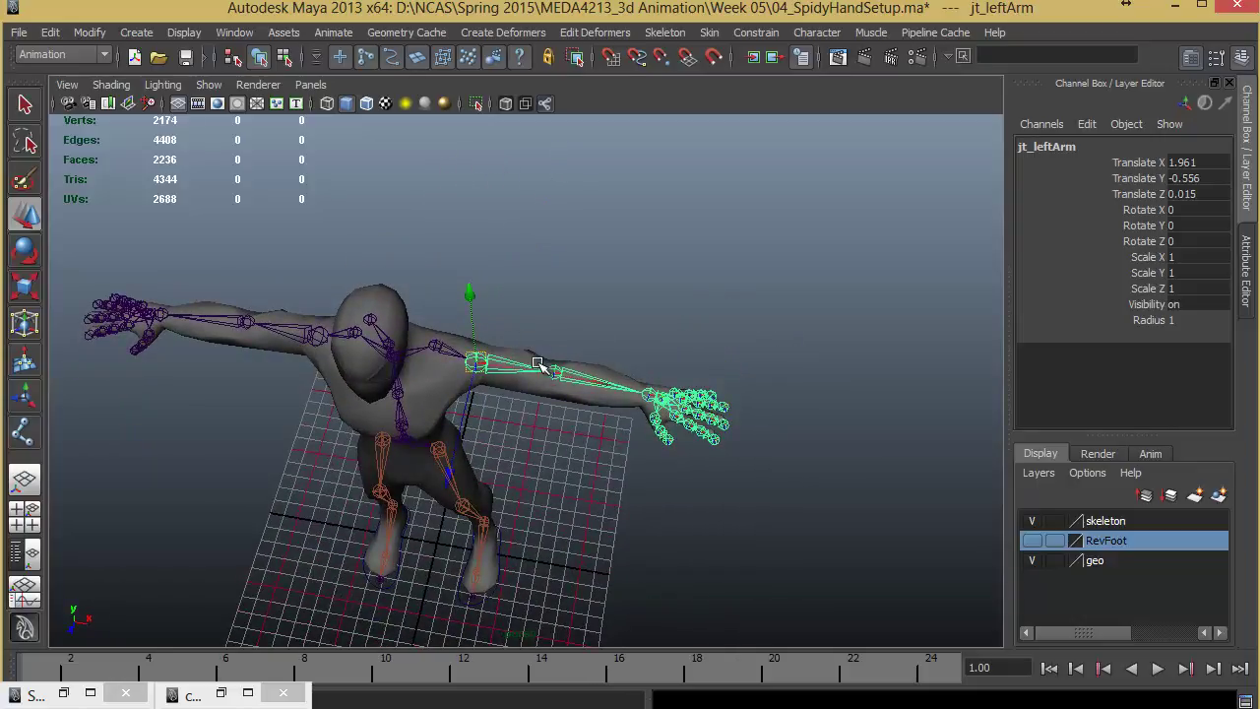
{"action": "left_click_drag", "start_coordinate": [520, 387], "coordinate": [487, 336], "text": "alt"}
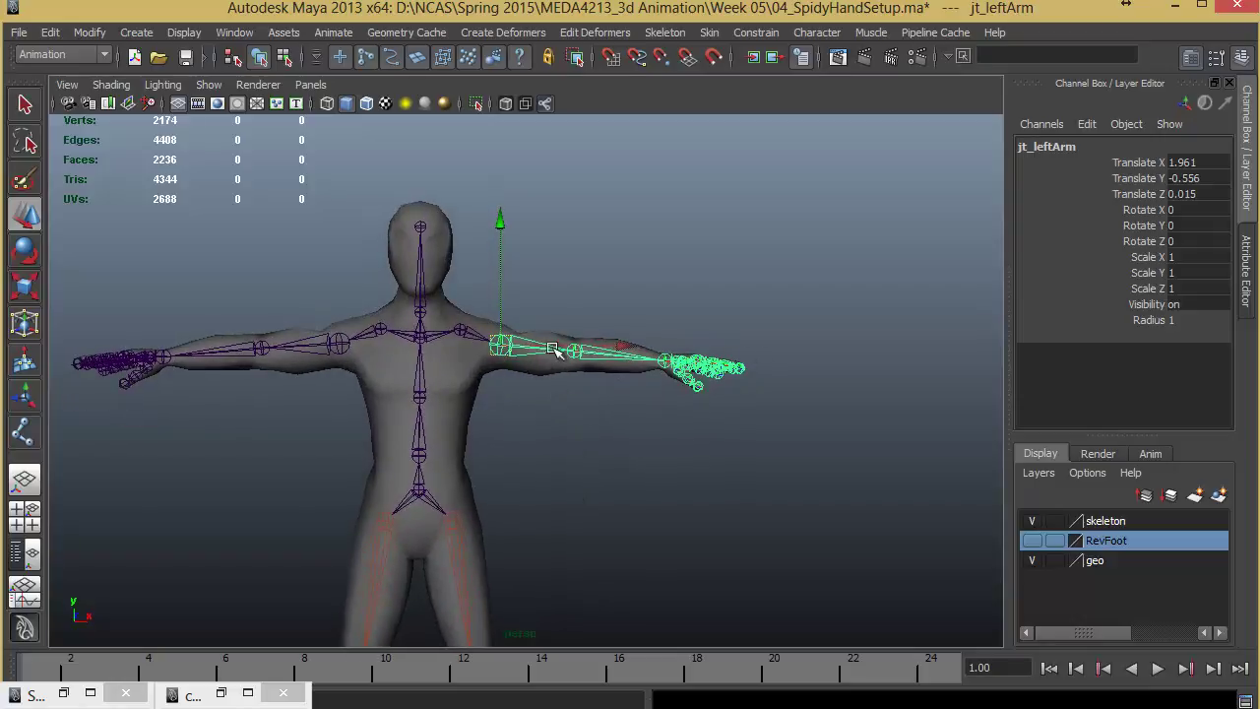
{"action": "left_click_drag", "start_coordinate": [550, 363], "coordinate": [479, 364], "text": "alt"}
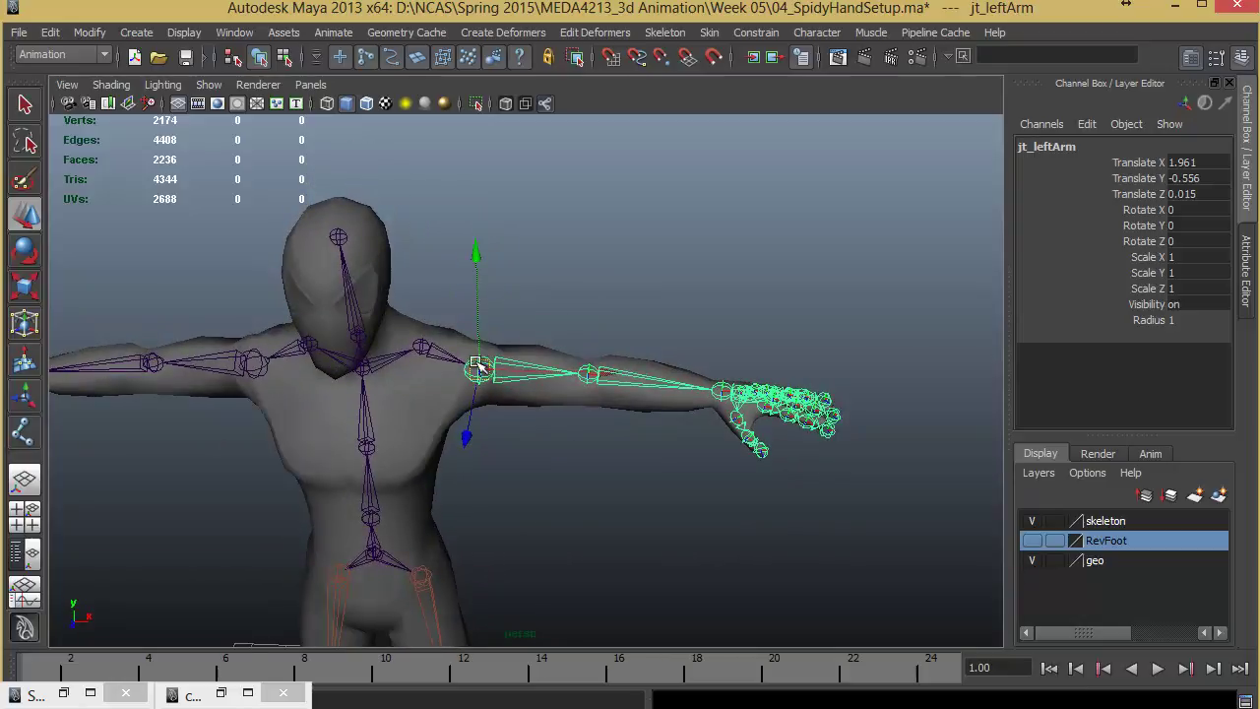
{"action": "left_click_drag", "start_coordinate": [680, 449], "coordinate": [512, 338], "text": "alt"}
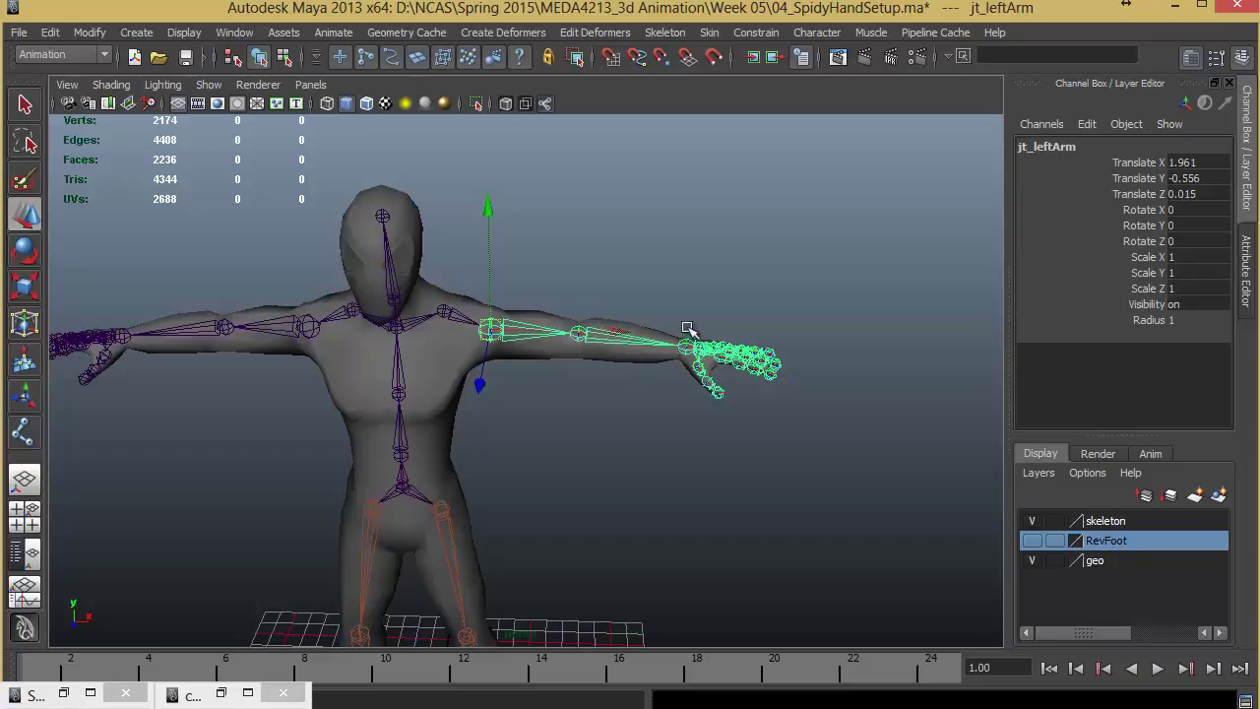
{"action": "left_click_drag", "start_coordinate": [697, 349], "coordinate": [574, 357], "text": "alt"}
{"action": "right_click_drag", "start_coordinate": [573, 355], "coordinate": [654, 381], "text": "alt"}
{"action": "middle_click_drag", "start_coordinate": [654, 380], "coordinate": [500, 382], "text": "alt"}
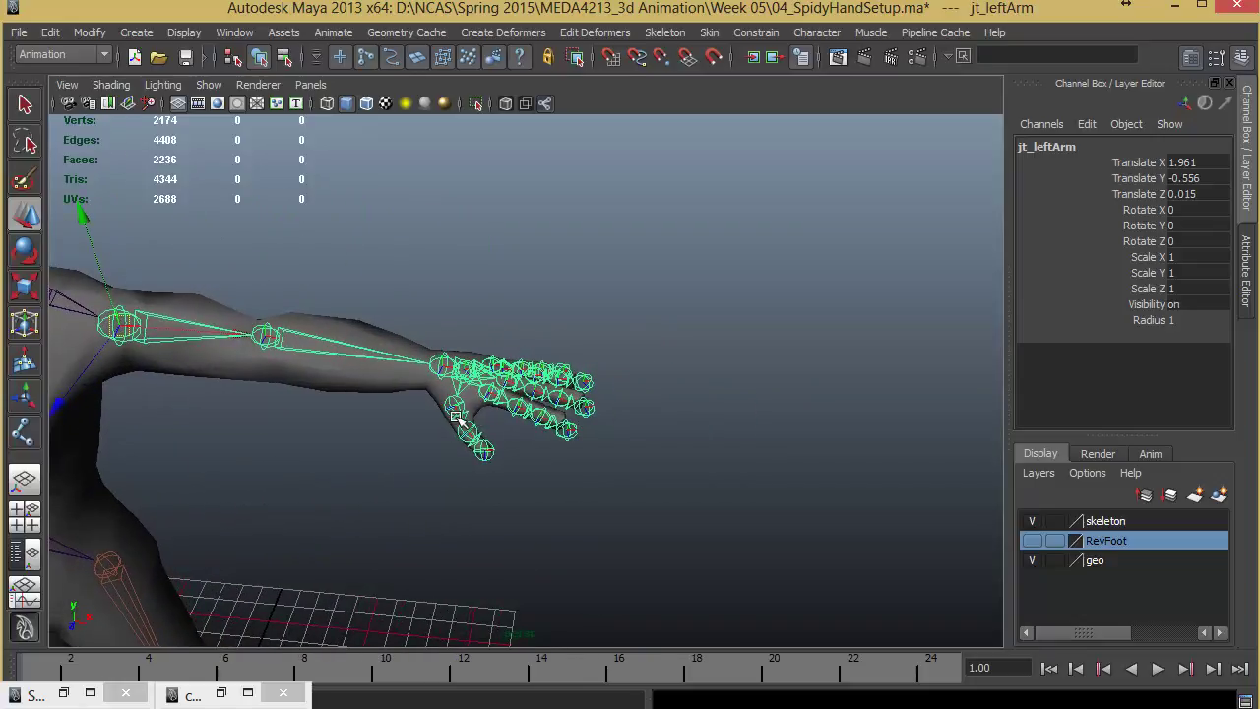
{"action": "right_click_drag", "start_coordinate": [550, 352], "coordinate": [223, 413], "text": "alt"}
{"action": "middle_click_drag", "start_coordinate": [262, 423], "coordinate": [419, 387], "text": "alt"}
{"action": "left_click_drag", "start_coordinate": [419, 388], "coordinate": [565, 411], "text": "alt"}
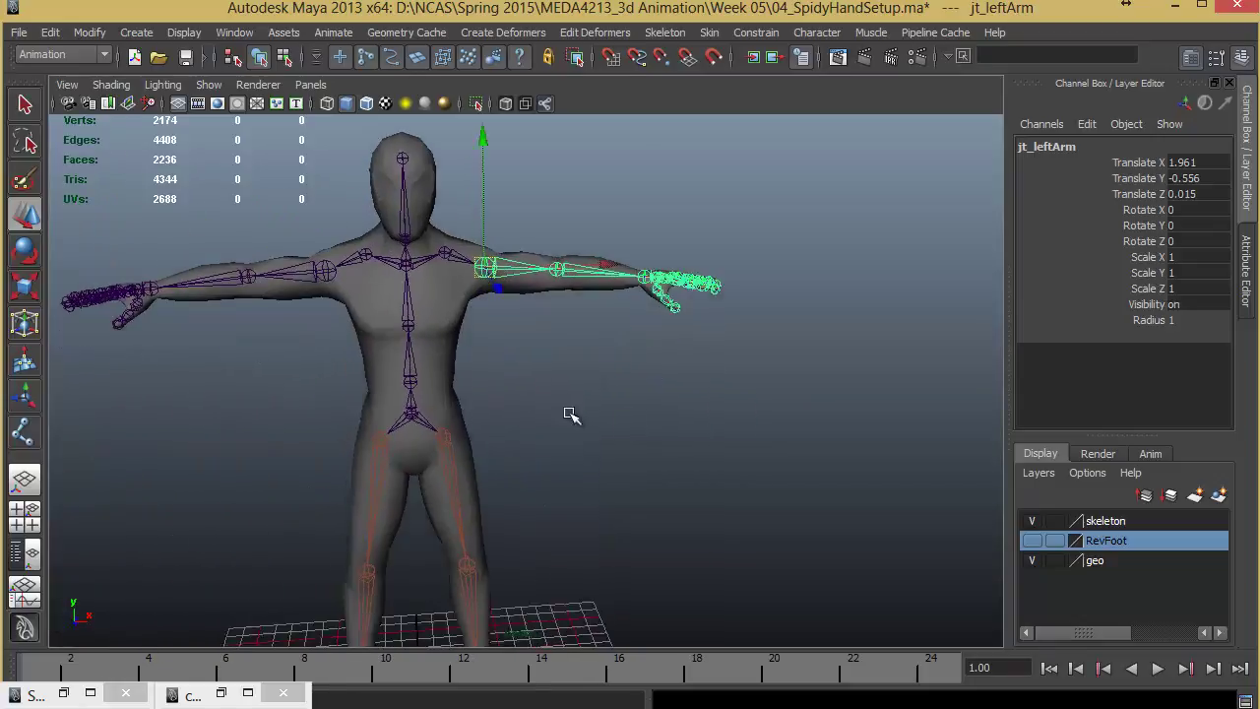
{"action": "right_click_drag", "start_coordinate": [565, 410], "coordinate": [449, 454], "text": "alt"}
{"action": "left_click_drag", "start_coordinate": [448, 453], "coordinate": [570, 453], "text": "alt"}
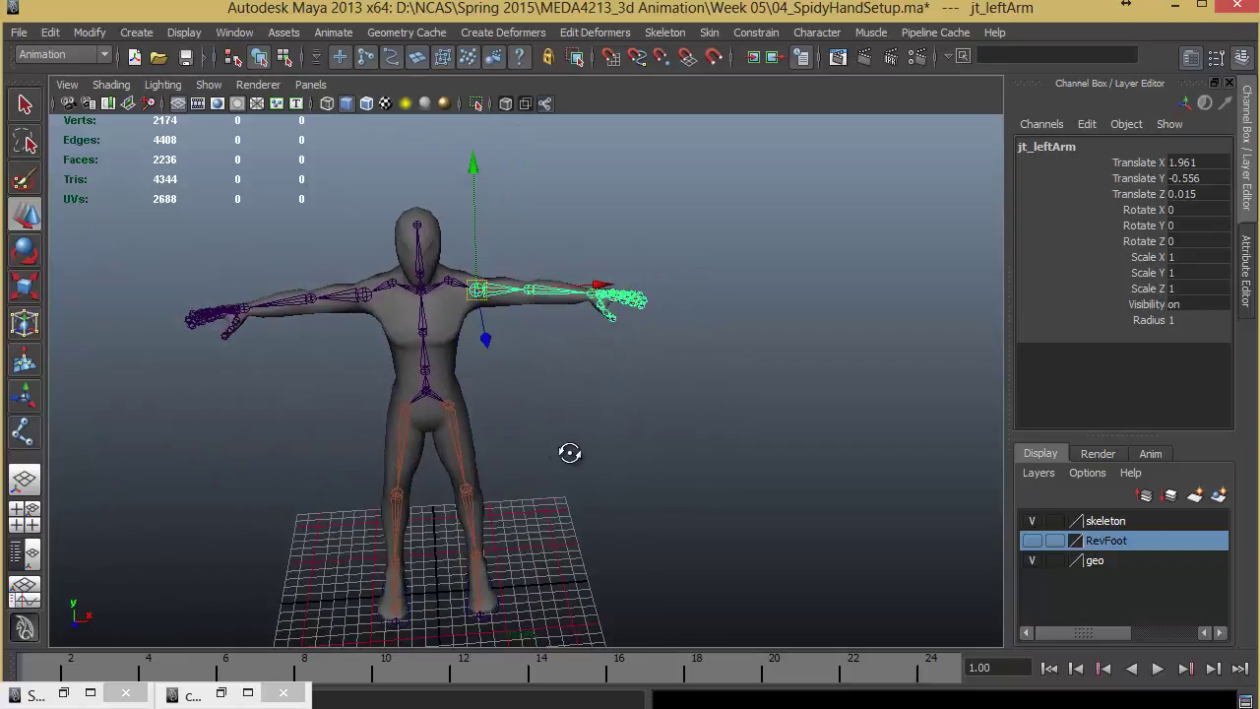
- Create a NURBS circle at the origin and select it for moving
{"action": "left_click", "coordinate": [134, 33]}
{"action": "mouse_move", "coordinate": [162, 63]}
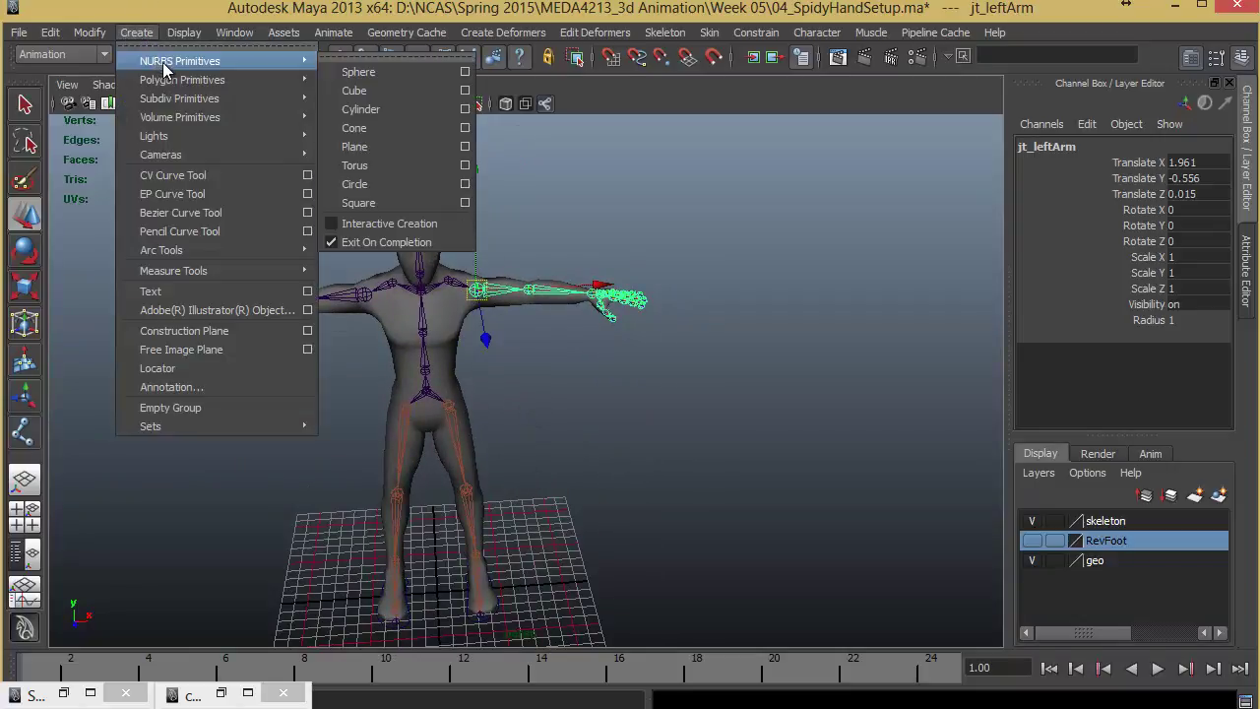
{"action": "left_click", "coordinate": [356, 185]}
{"action": "left_click", "coordinate": [689, 382]}
{"action": "key", "text": "w"}
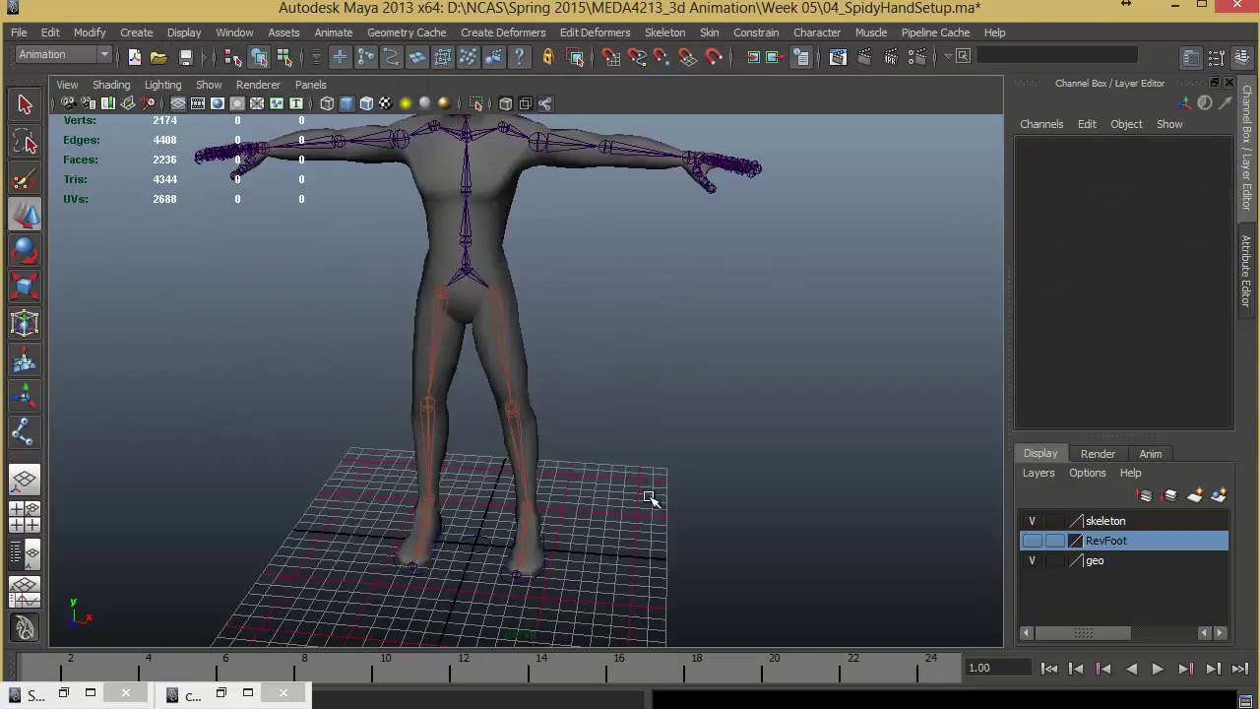
{"action": "left_click_drag", "start_coordinate": [651, 500], "coordinate": [591, 504], "text": "alt"}
{"action": "left_click", "coordinate": [522, 471]}
{"action": "middle_click_drag", "start_coordinate": [749, 408], "coordinate": [732, 443], "text": "alt"}
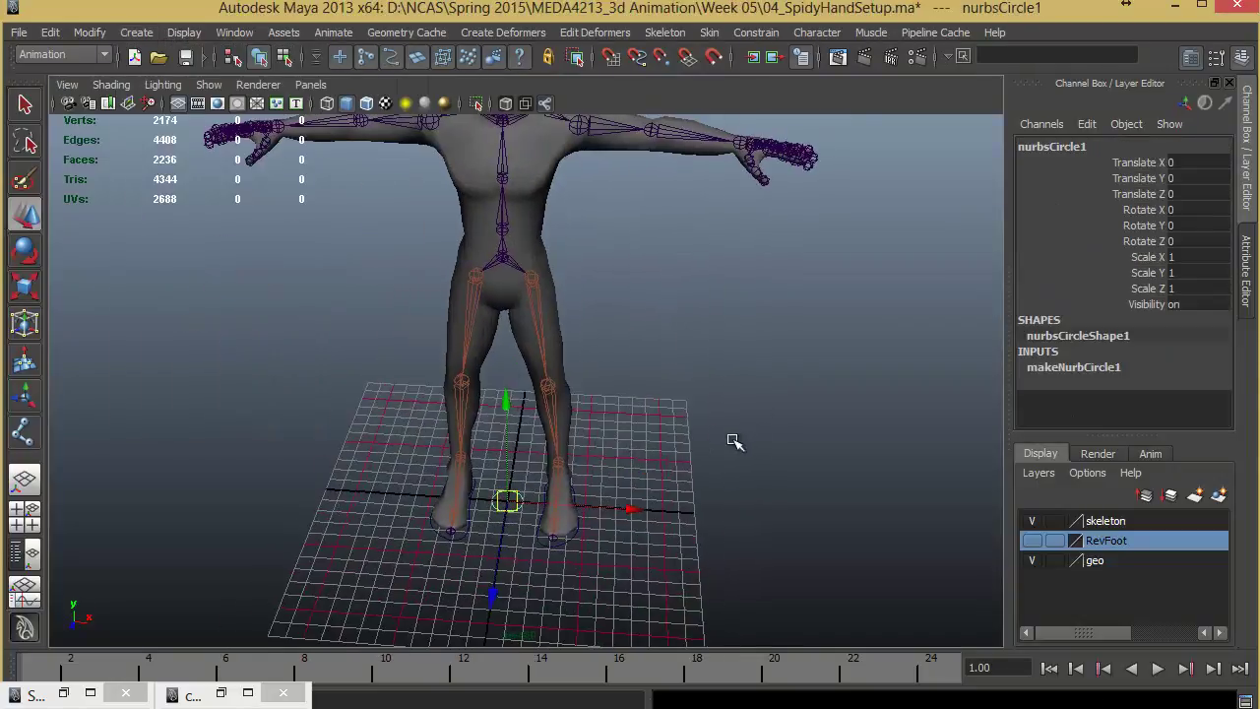
- Set the NURBS circle's radius to 1.5
{"action": "left_click_drag", "start_coordinate": [703, 435], "coordinate": [672, 418], "text": "alt"}
{"action": "left_click", "coordinate": [1164, 368]}
{"action": "scroll", "coordinate": [1176, 383], "scroll_direction": "down", "scroll_amount": 3}
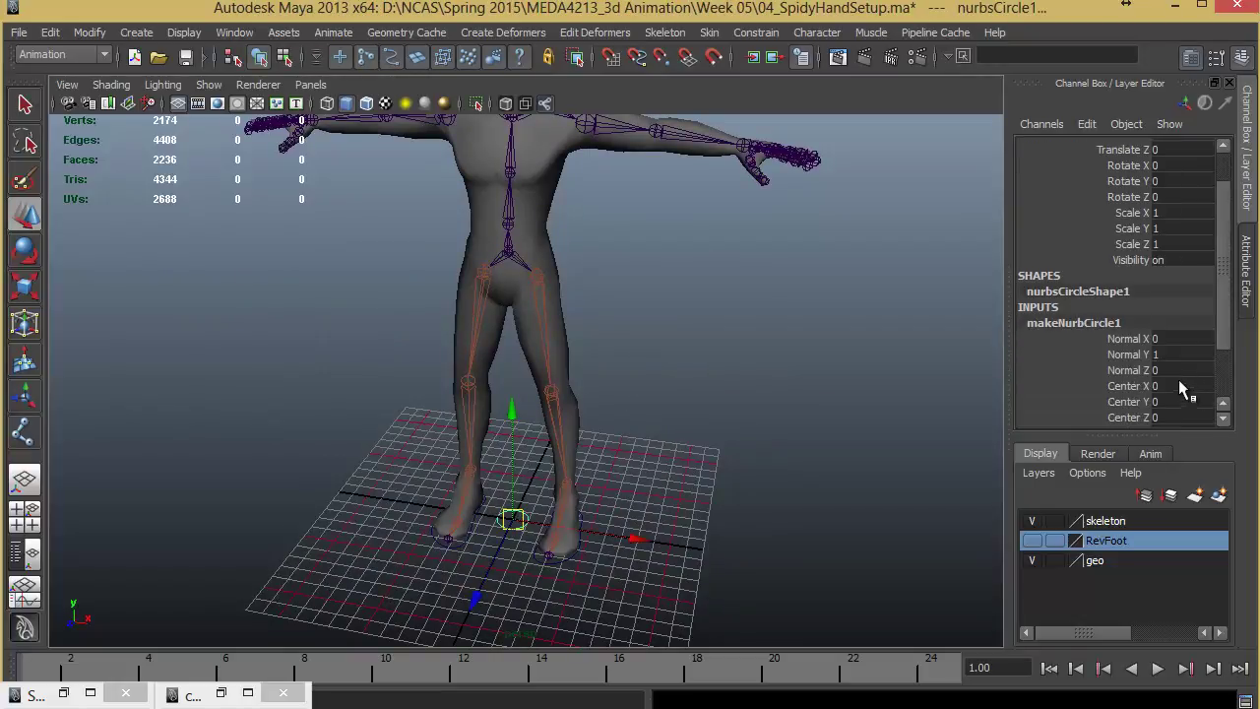
{"action": "left_click", "coordinate": [1175, 389]}
{"action": "type", "text": "1."}
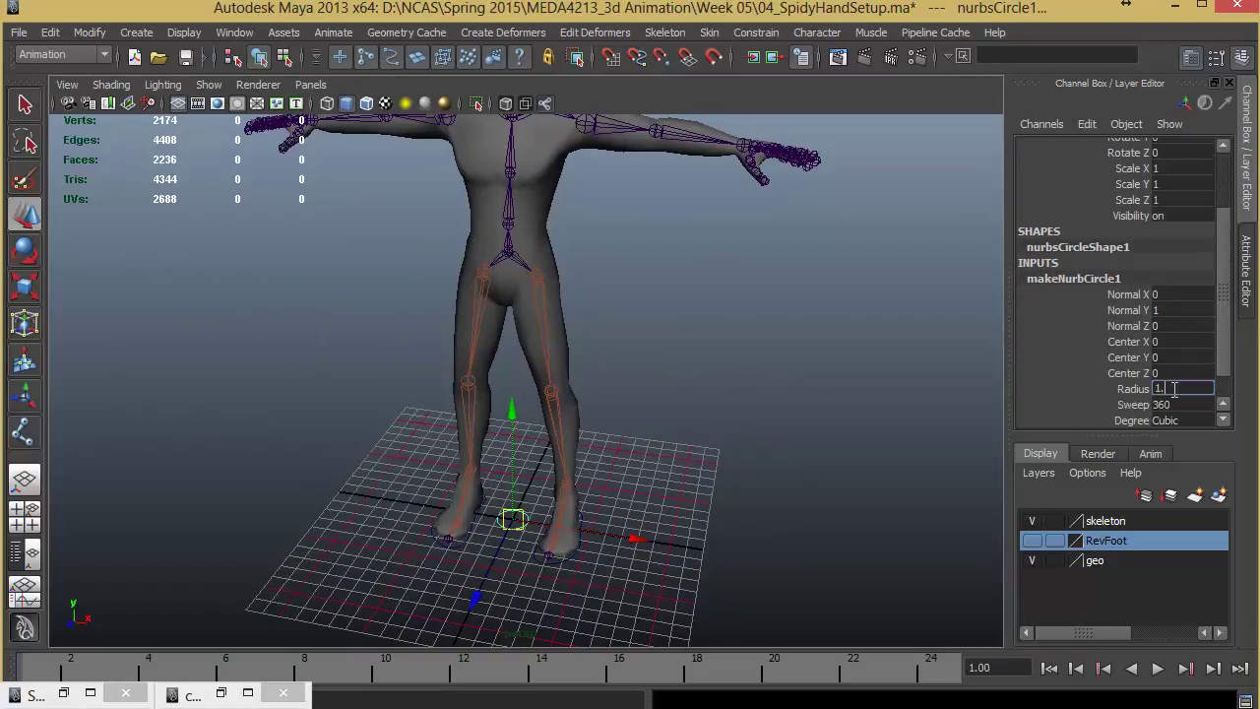
{"action": "type", "text": "5"}
{"action": "key", "text": "Return"}
{"action": "left_click_drag", "start_coordinate": [709, 338], "coordinate": [646, 417], "text": "alt"}
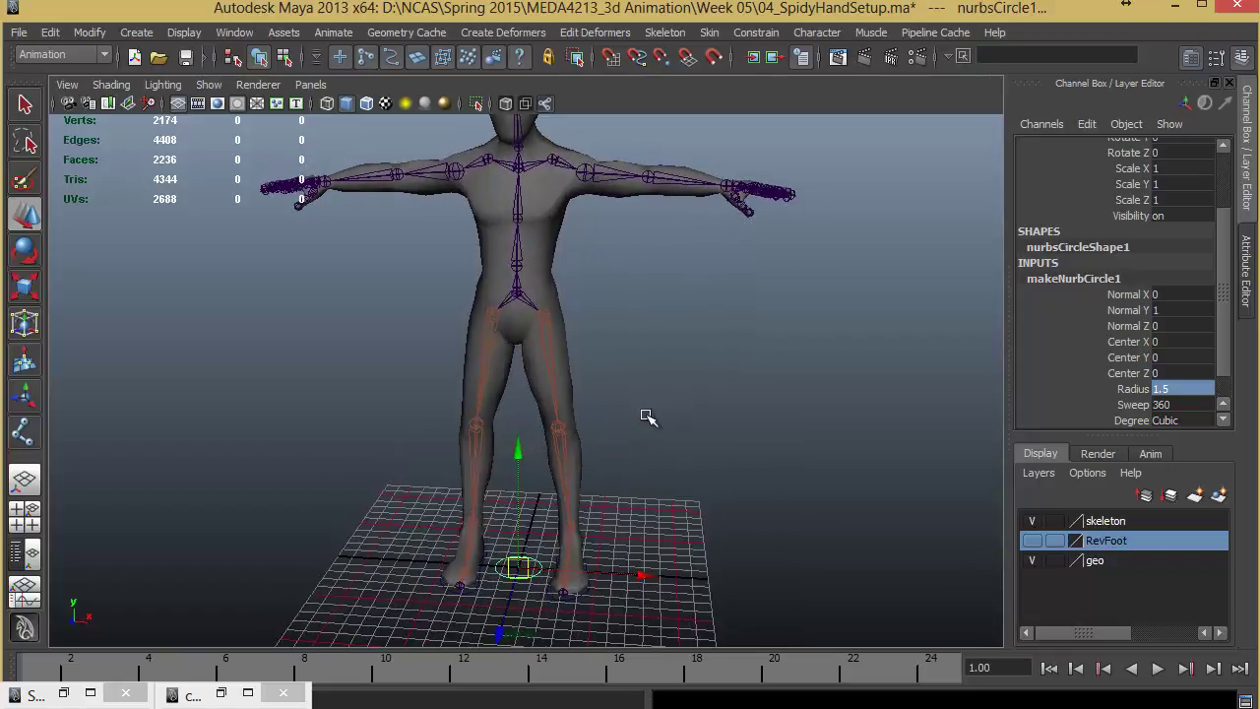
- Hide the geo layer and point-snap the circle onto the left arm joint at the shoulder
{"action": "left_click", "coordinate": [1032, 560]}
{"action": "left_click_drag", "start_coordinate": [762, 362], "coordinate": [756, 391], "text": "alt"}
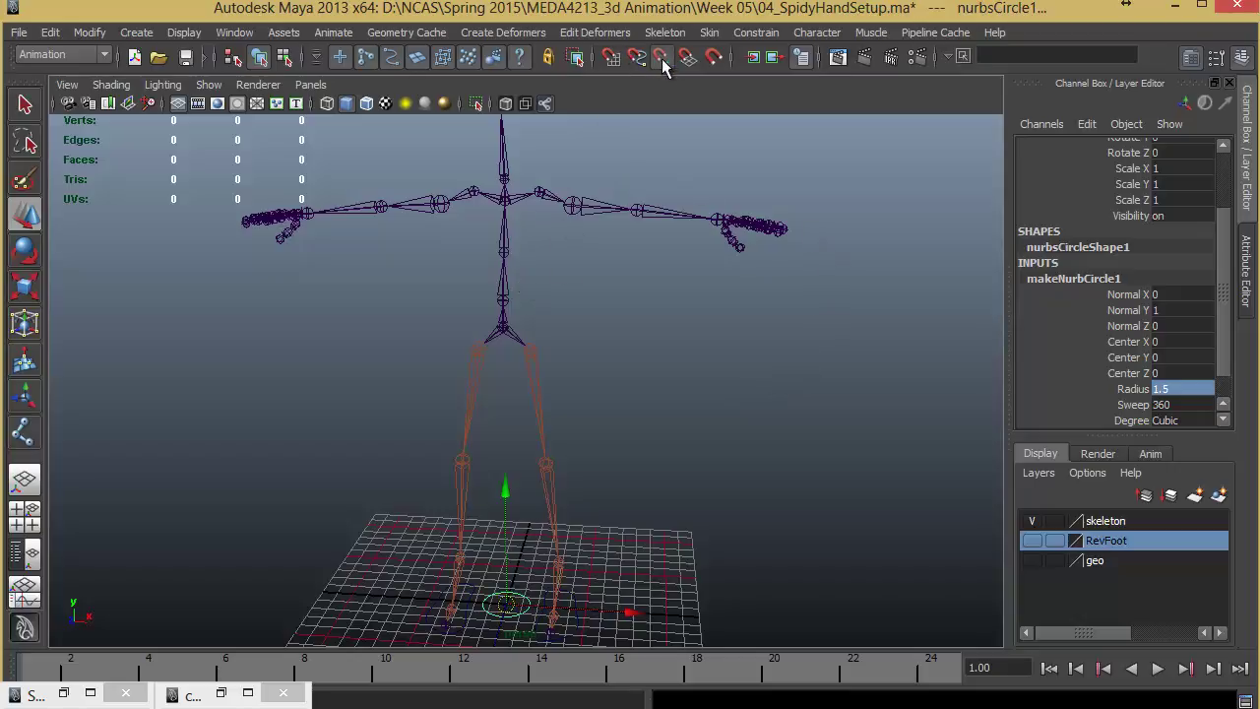
{"action": "middle_click", "coordinate": [576, 206]}
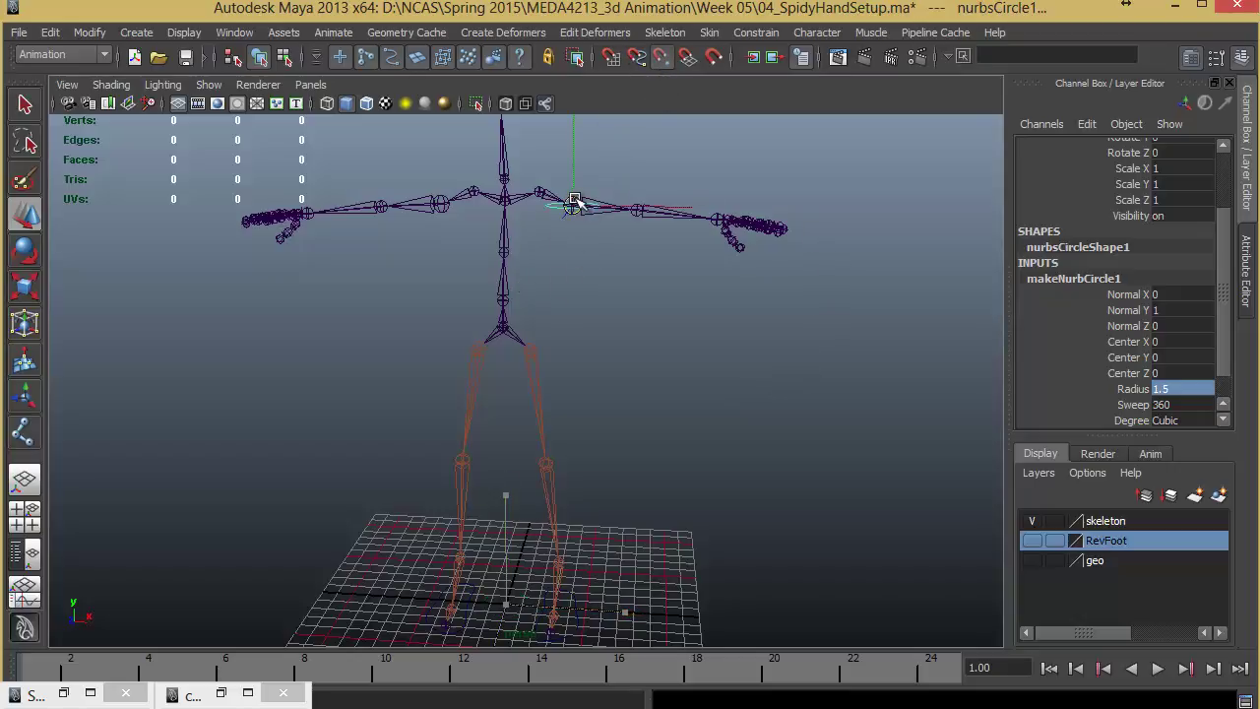
- Rotate the shoulder circle so it stands around the arm, with Rotate Z set to 90
{"action": "left_click_drag", "start_coordinate": [628, 328], "coordinate": [586, 352], "text": "alt"}
{"action": "key", "text": "e"}
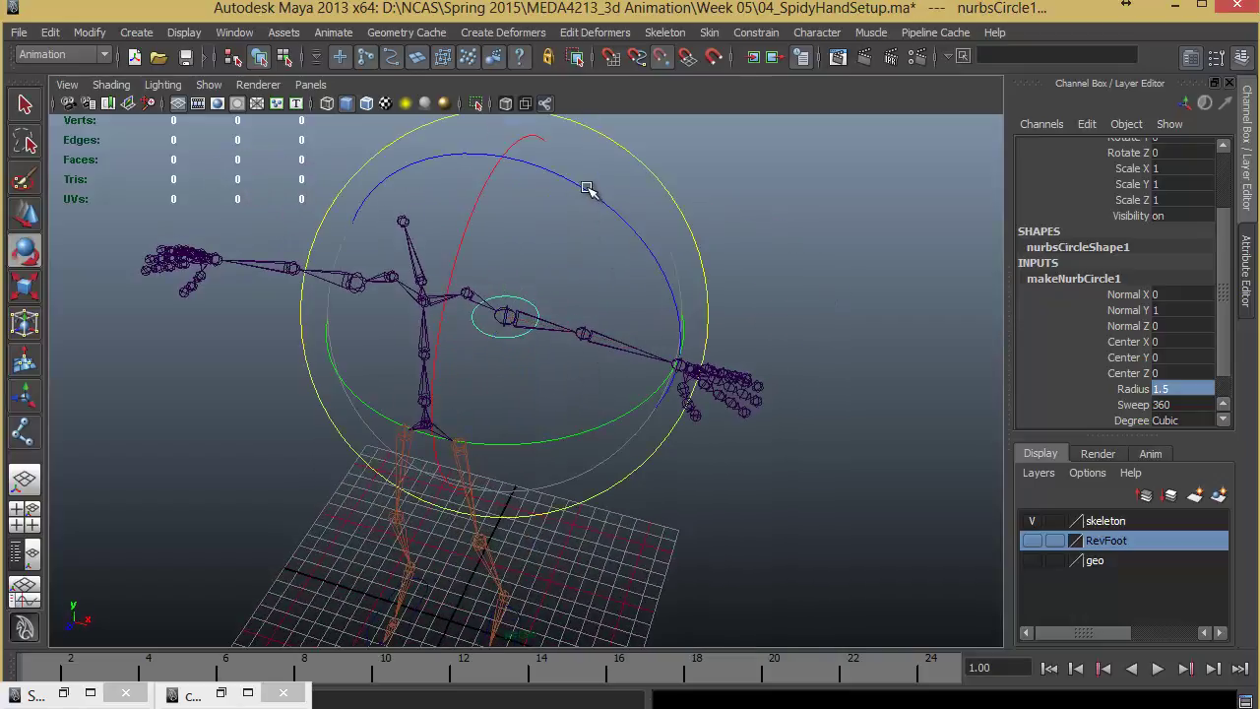
{"action": "left_click_drag", "start_coordinate": [588, 188], "coordinate": [940, 255]}
{"action": "scroll", "coordinate": [1225, 237], "scroll_direction": "up", "scroll_amount": 3}
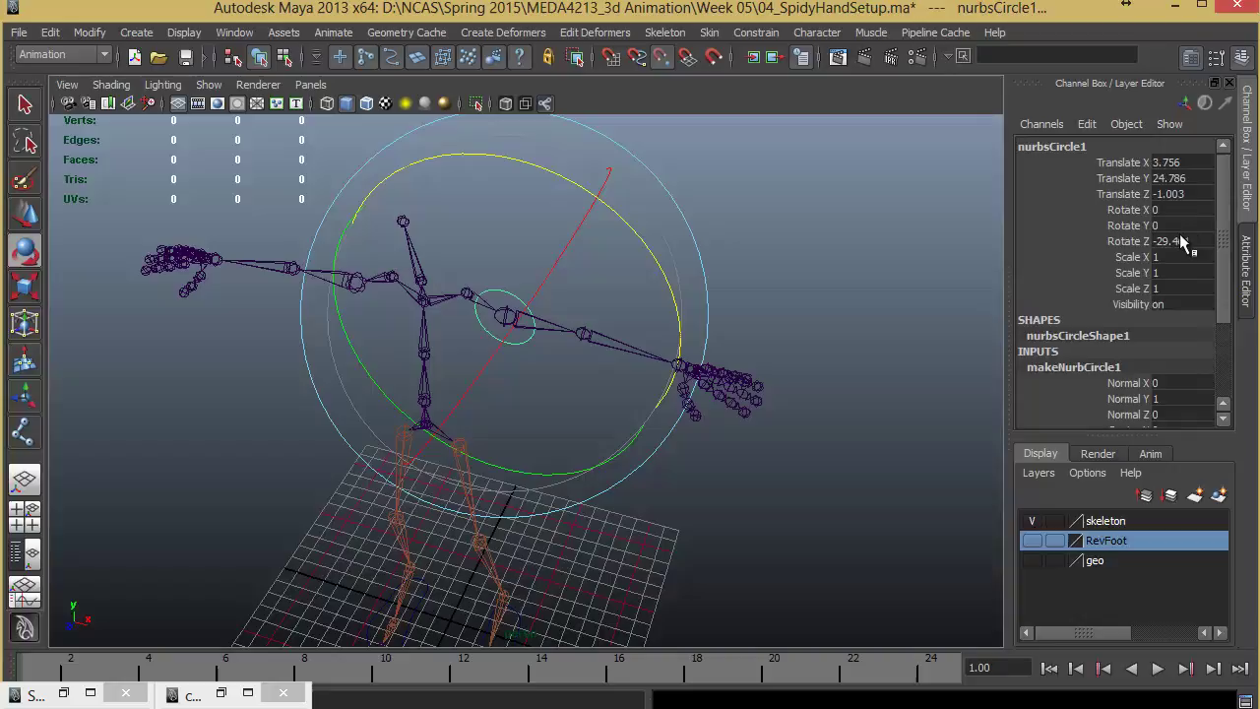
{"action": "double_click", "coordinate": [1178, 241]}
{"action": "key", "text": "Return"}
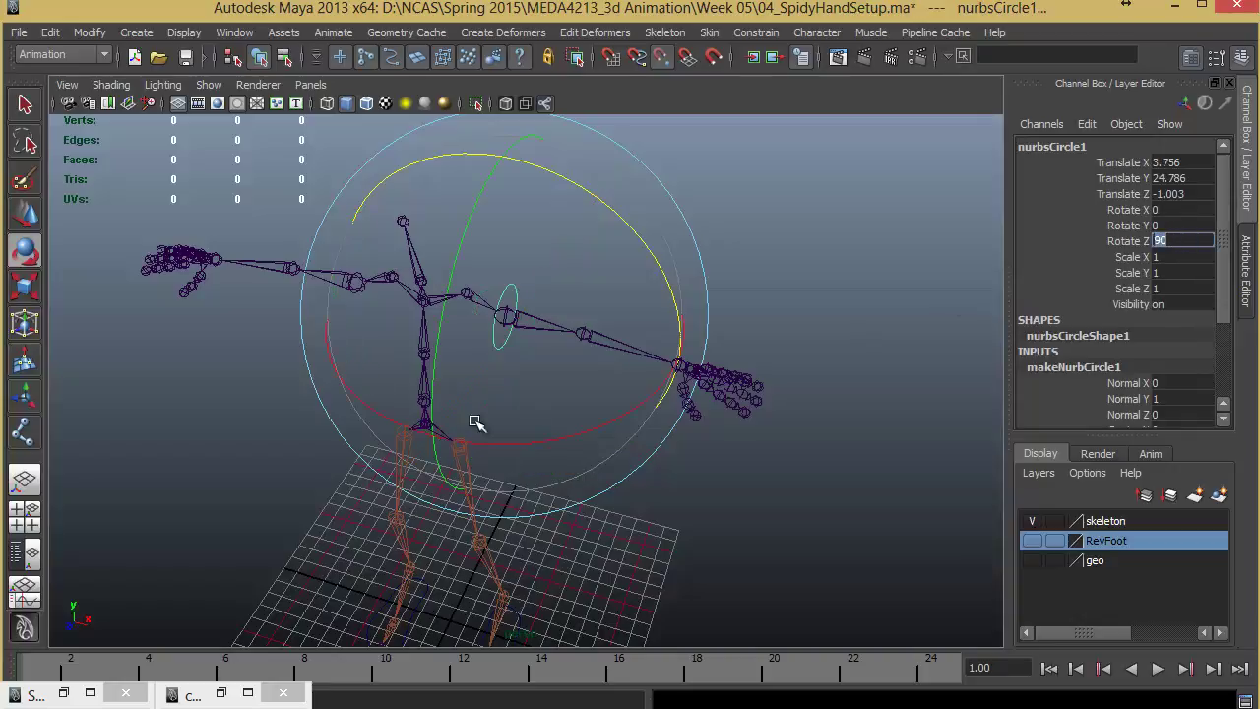
- Make the geo layer visible again and rename the shoulder circle ccLeftArm
{"action": "left_click_drag", "start_coordinate": [437, 443], "coordinate": [639, 501], "text": "alt"}
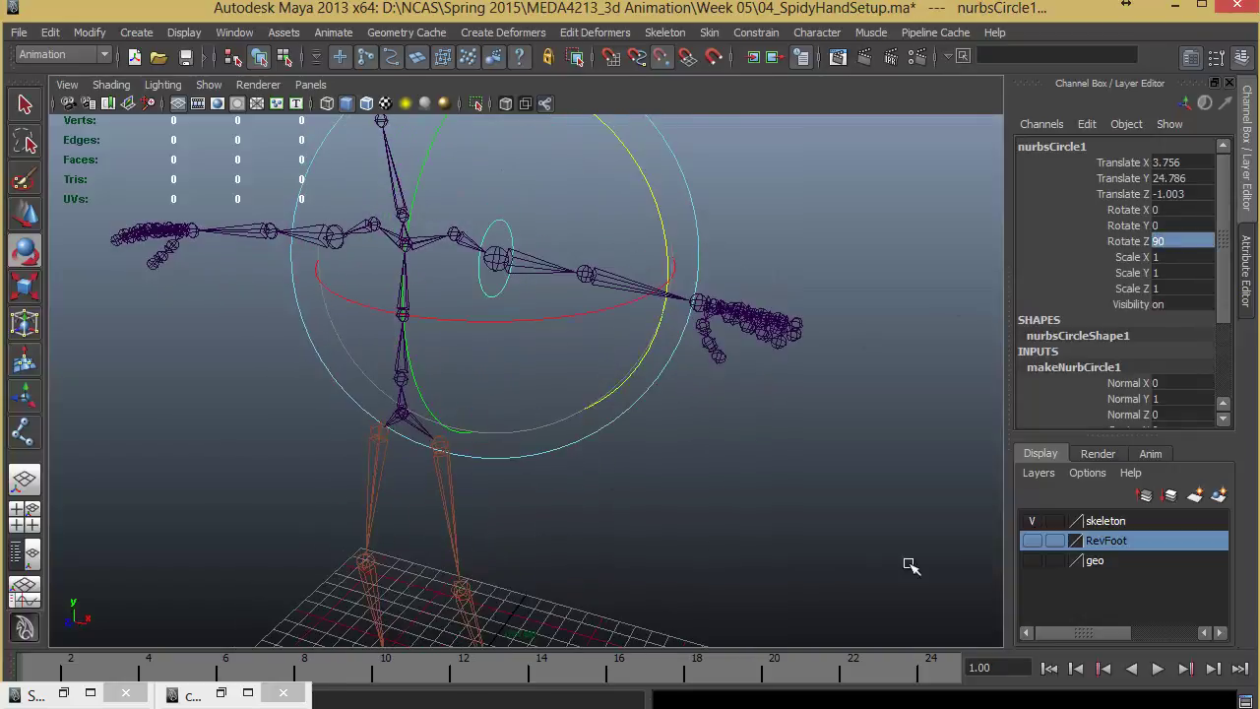
{"action": "left_click", "coordinate": [1043, 561]}
{"action": "left_click", "coordinate": [1032, 560]}
{"action": "left_click_drag", "start_coordinate": [582, 419], "coordinate": [679, 512], "text": "alt"}
{"action": "double_click", "coordinate": [1100, 147]}
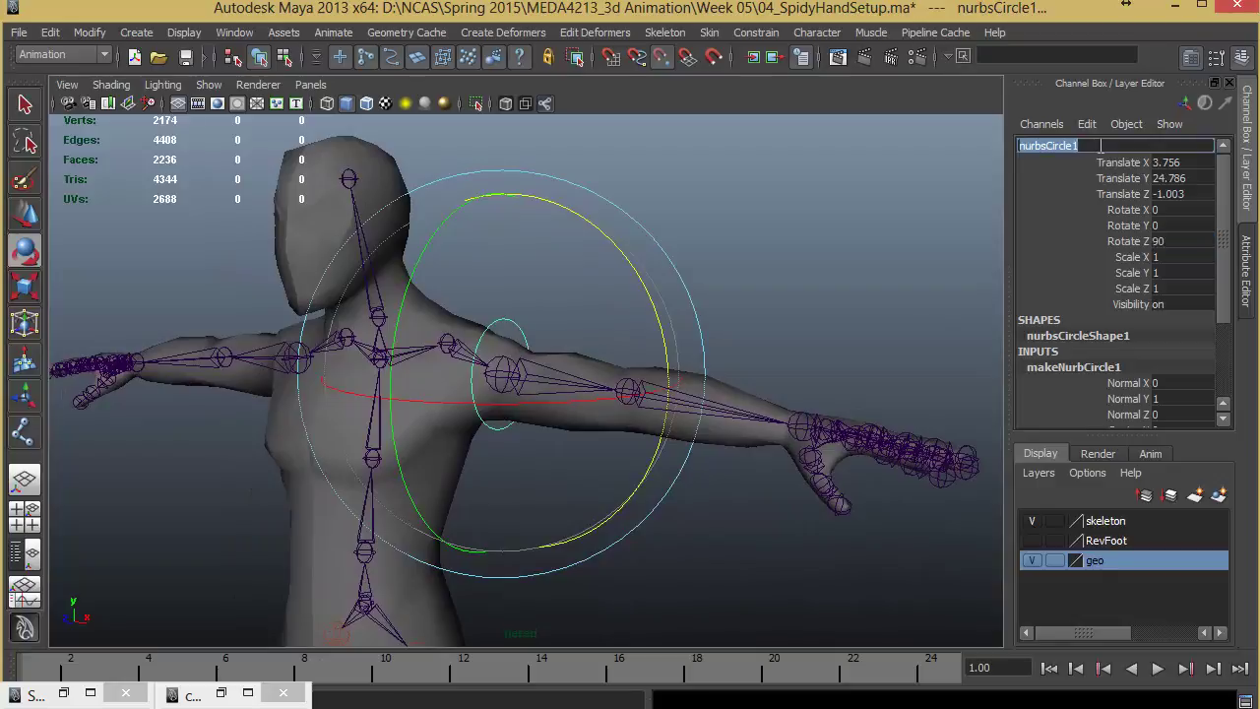
{"action": "type", "text": "ccLeftArm"}
{"action": "key", "text": "Return"}
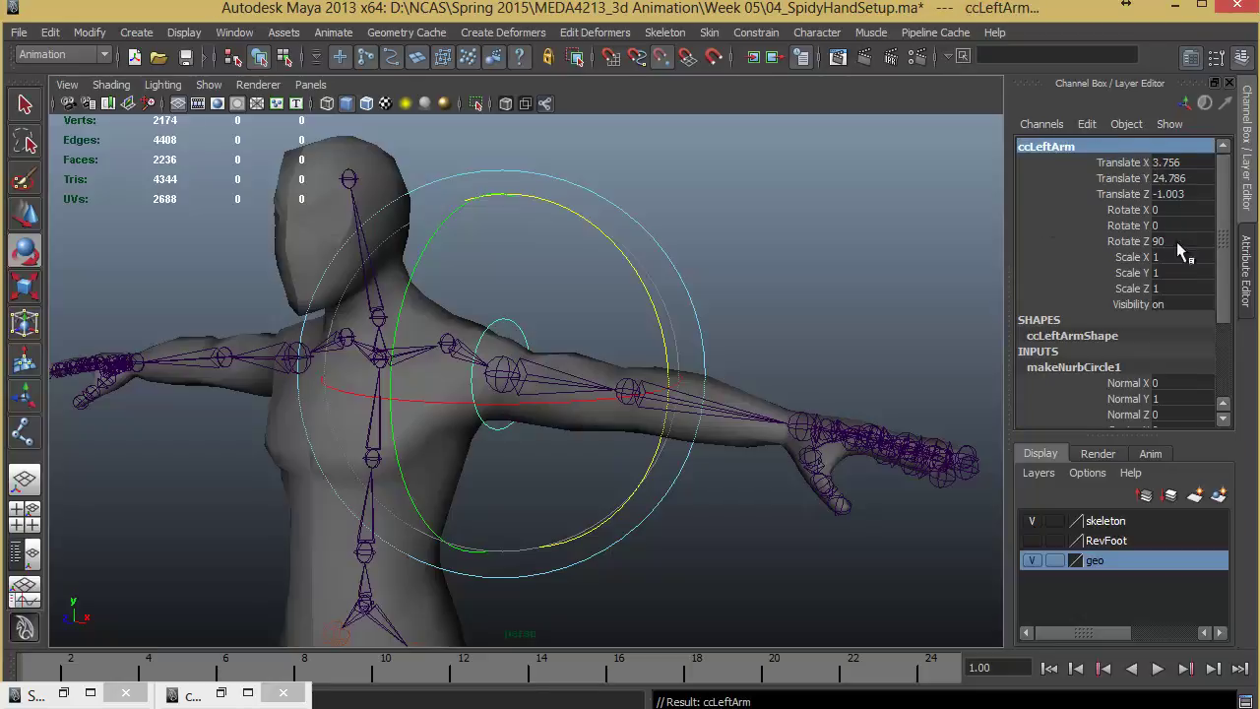
- Freeze the transformations of ccLeftArm and delete its construction history
{"action": "left_click", "coordinate": [88, 30]}
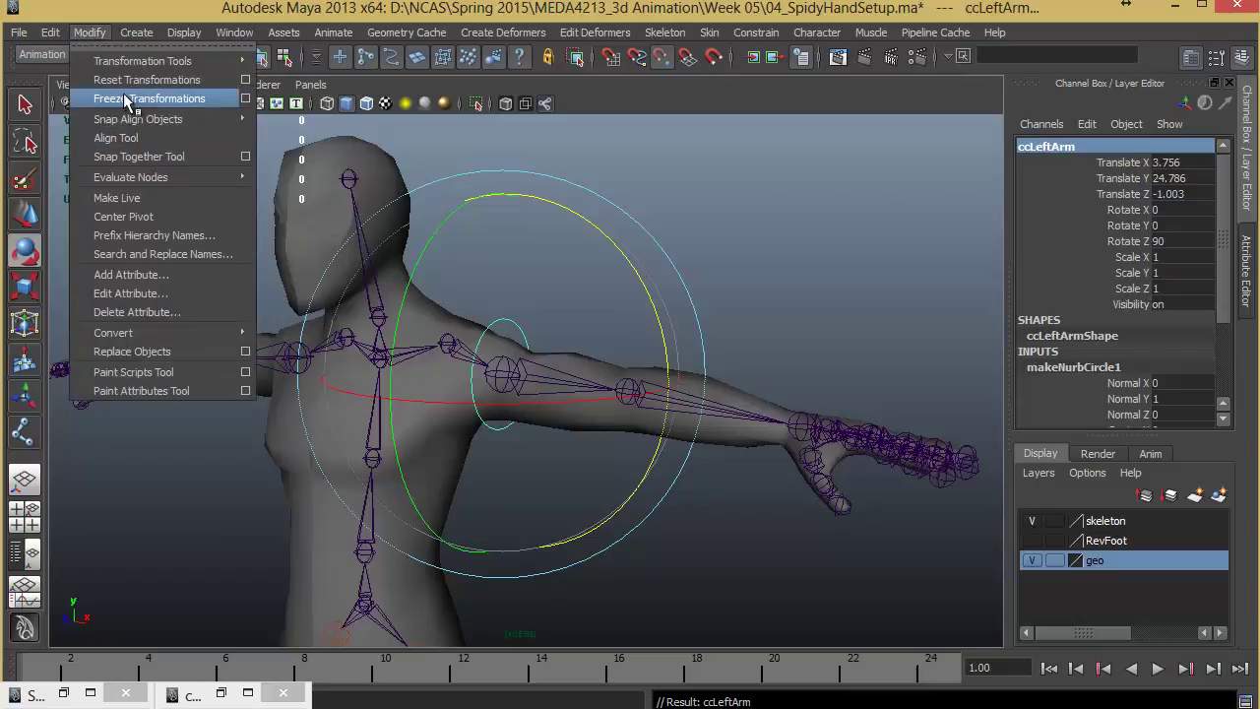
{"action": "left_click", "coordinate": [124, 93]}
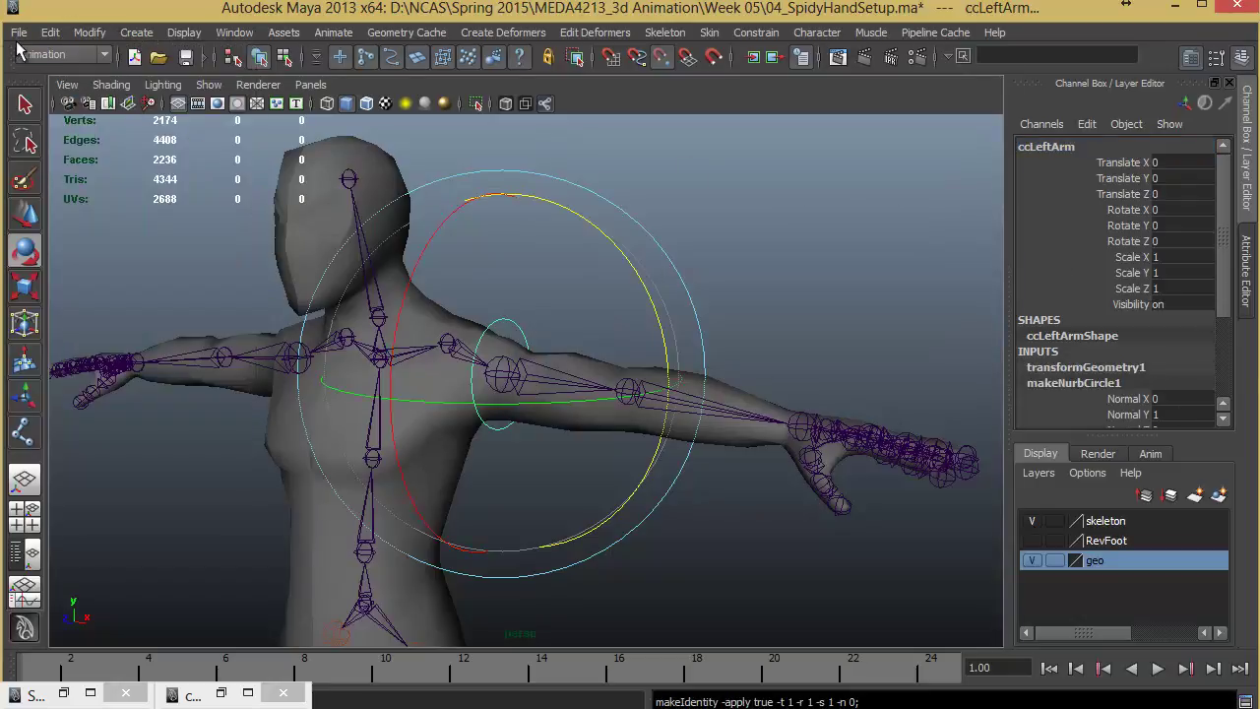
{"action": "left_click", "coordinate": [51, 32]}
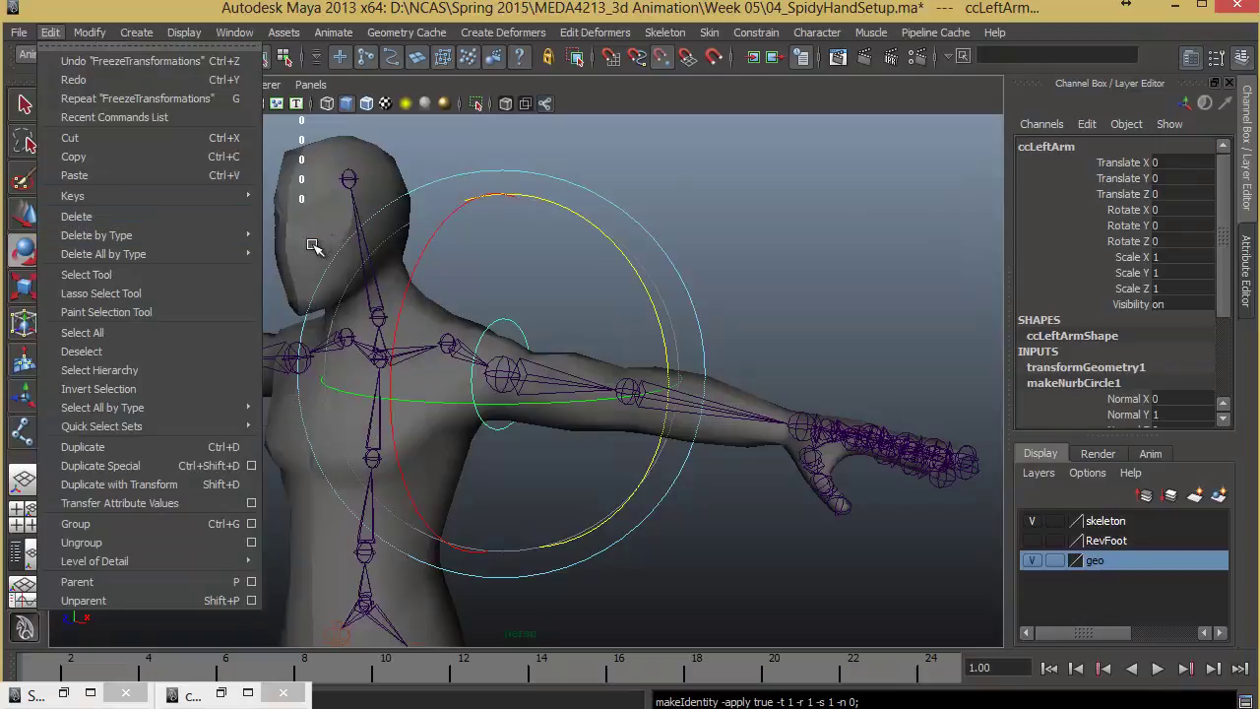
{"action": "mouse_move", "coordinate": [237, 235]}
{"action": "left_click", "coordinate": [294, 246]}
- Duplicate the ccLeftArm control circle and activate the Move tool for the copy
{"action": "left_click_drag", "start_coordinate": [594, 395], "coordinate": [534, 416], "text": "alt"}
{"action": "key", "text": "ctrl+d"}
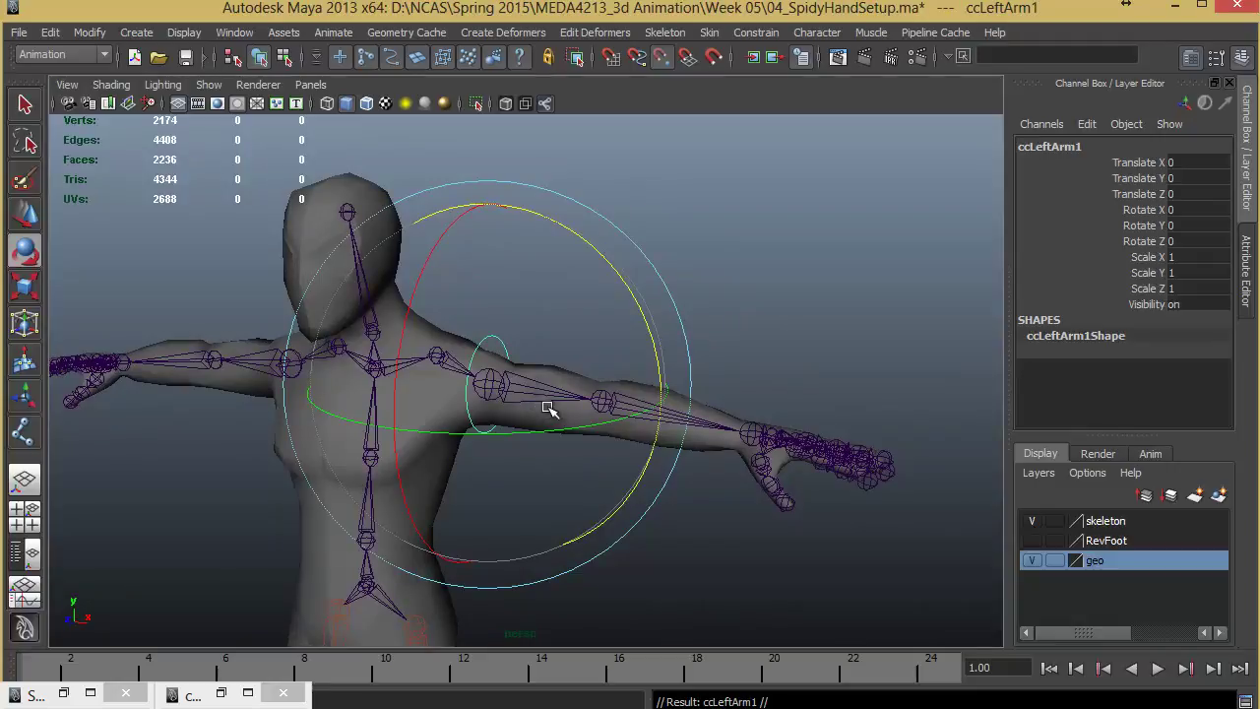
{"action": "left_click_drag", "start_coordinate": [548, 408], "coordinate": [613, 394], "text": "alt"}
{"action": "key", "text": "w"}
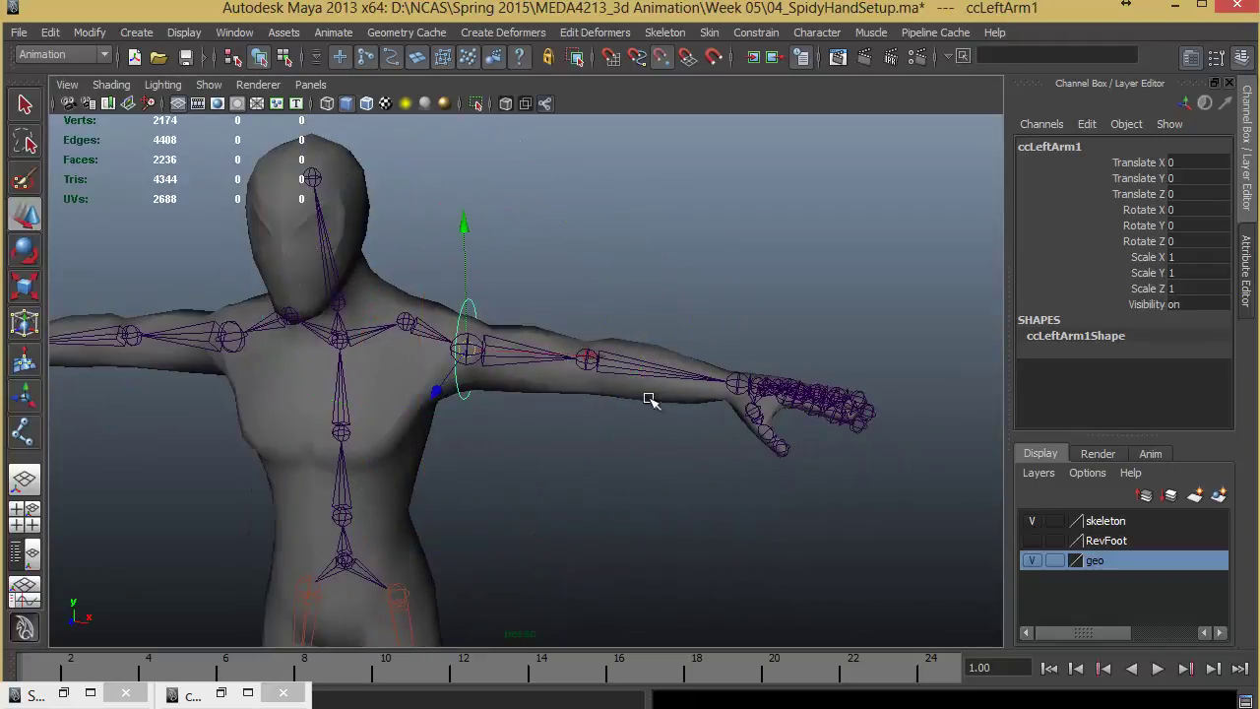
- Hide the geo layer and point-snap the duplicated circle onto the left elbow joint
{"action": "left_click", "coordinate": [1031, 561]}
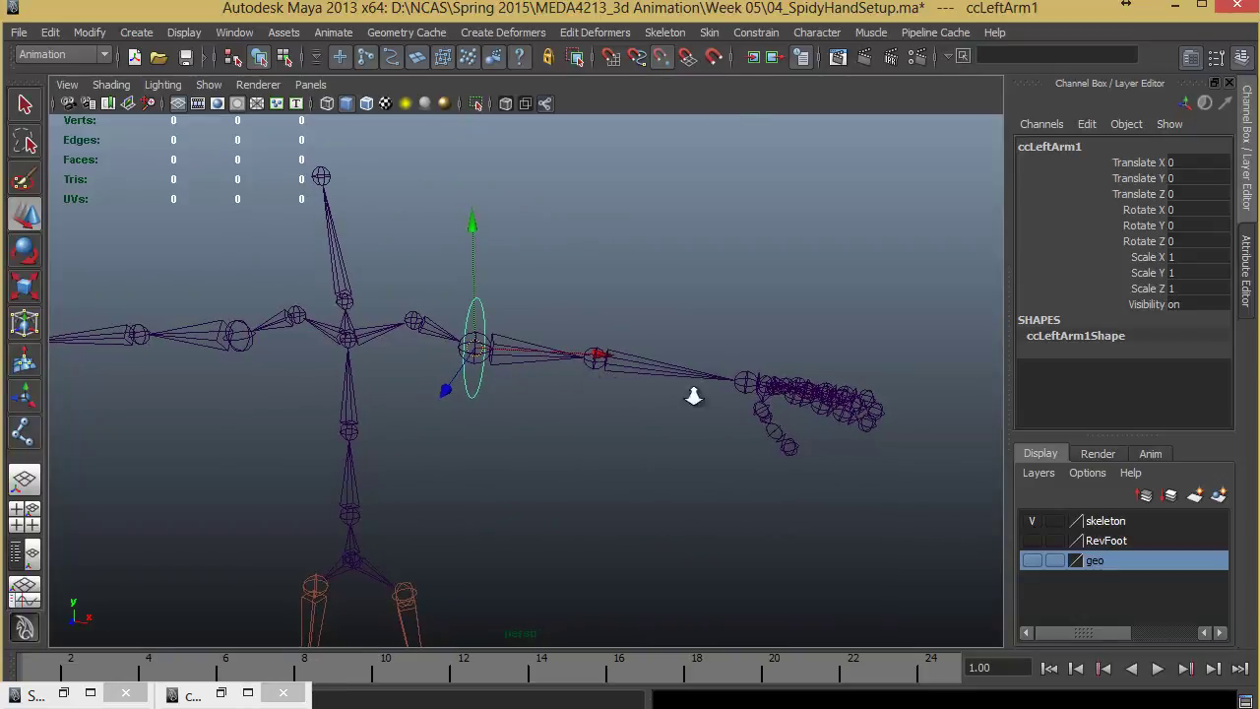
{"action": "key", "text": "f"}
{"action": "middle_click_drag", "start_coordinate": [613, 413], "coordinate": [642, 422]}
{"action": "right_click_drag", "start_coordinate": [642, 433], "coordinate": [691, 480], "text": "alt"}
{"action": "left_click_drag", "start_coordinate": [640, 498], "coordinate": [562, 507], "text": "alt"}
{"action": "middle_click_drag", "start_coordinate": [562, 507], "coordinate": [622, 470], "text": "alt"}
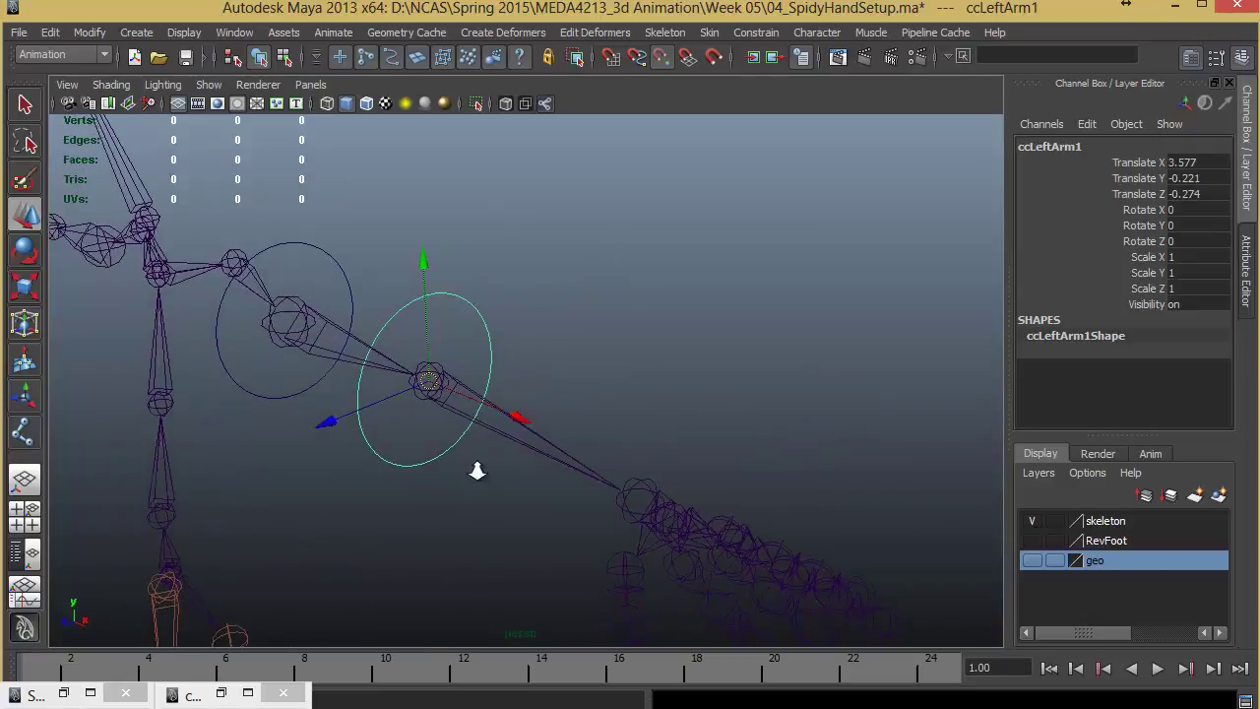
- Scale the elbow circle uniformly to 0.8 in X, Y and Z
{"action": "left_click_drag", "start_coordinate": [475, 470], "coordinate": [562, 434], "text": "alt"}
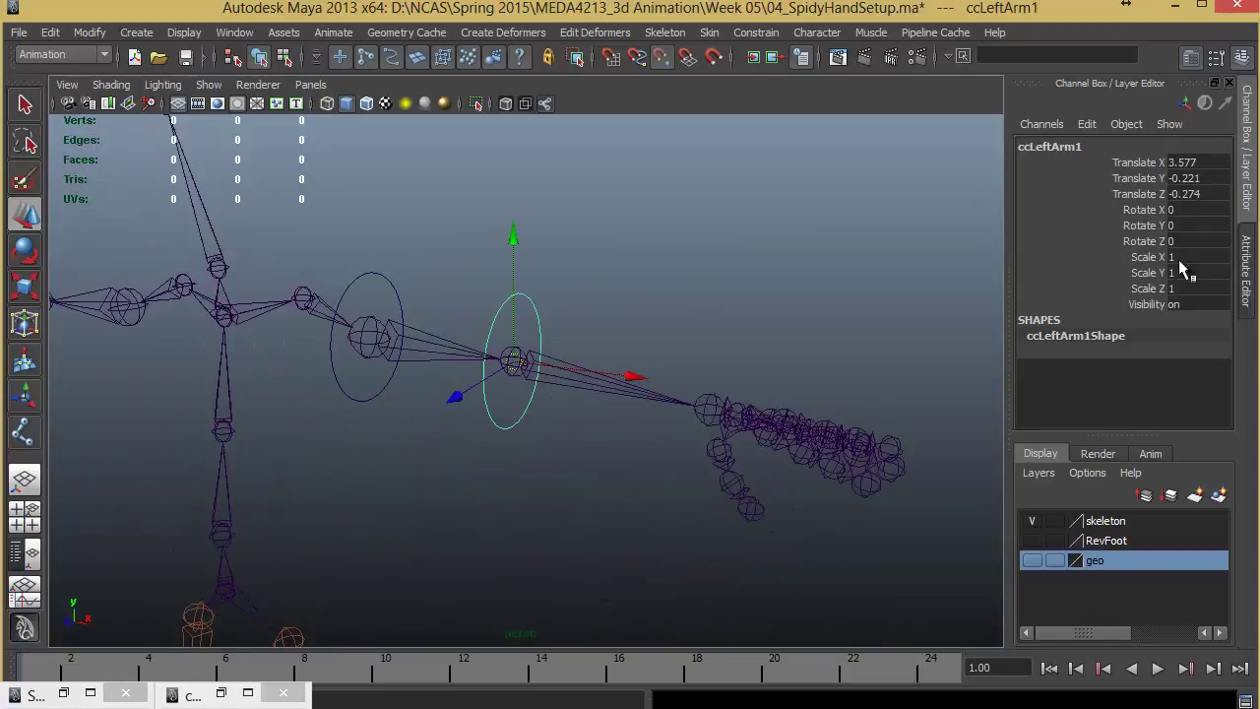
{"action": "left_click_drag", "start_coordinate": [1177, 257], "coordinate": [1185, 288]}
{"action": "type", "text": "0.8"}
{"action": "key", "text": "Return"}
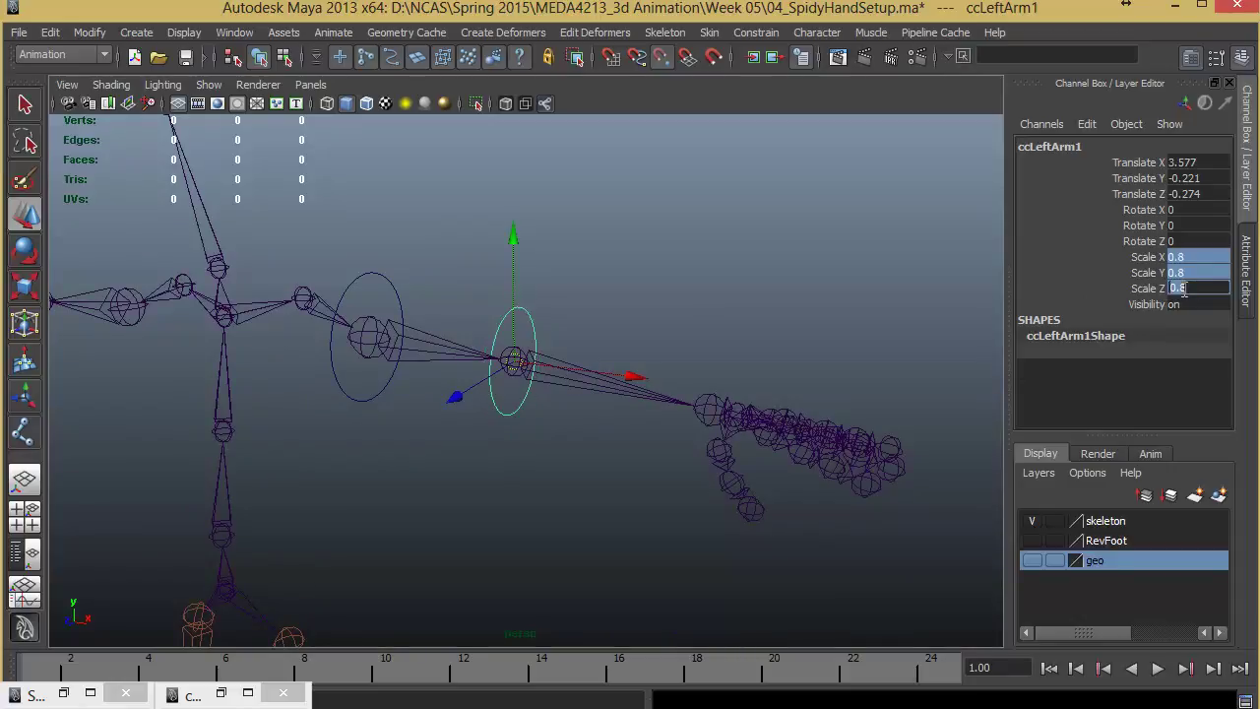
- Freeze the transformations of the elbow control circle
{"action": "middle_click_drag", "start_coordinate": [647, 372], "coordinate": [686, 354], "text": "alt"}
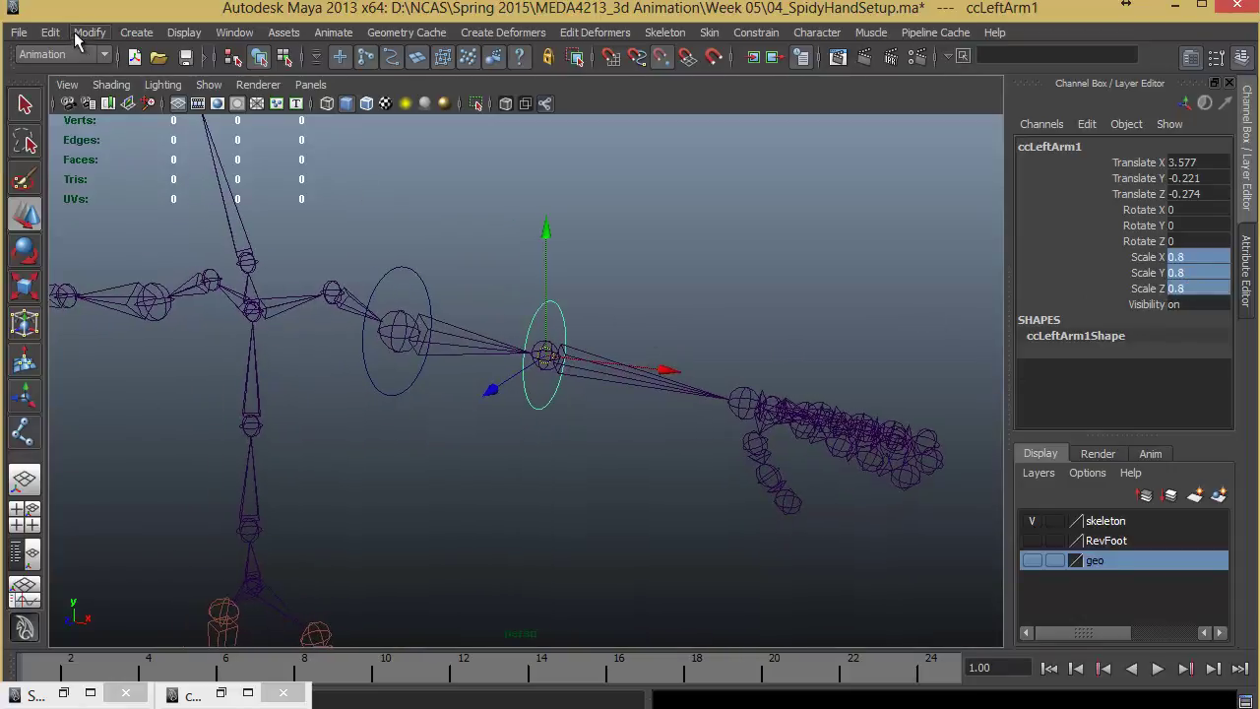
{"action": "left_click", "coordinate": [88, 32]}
{"action": "left_click", "coordinate": [123, 98]}
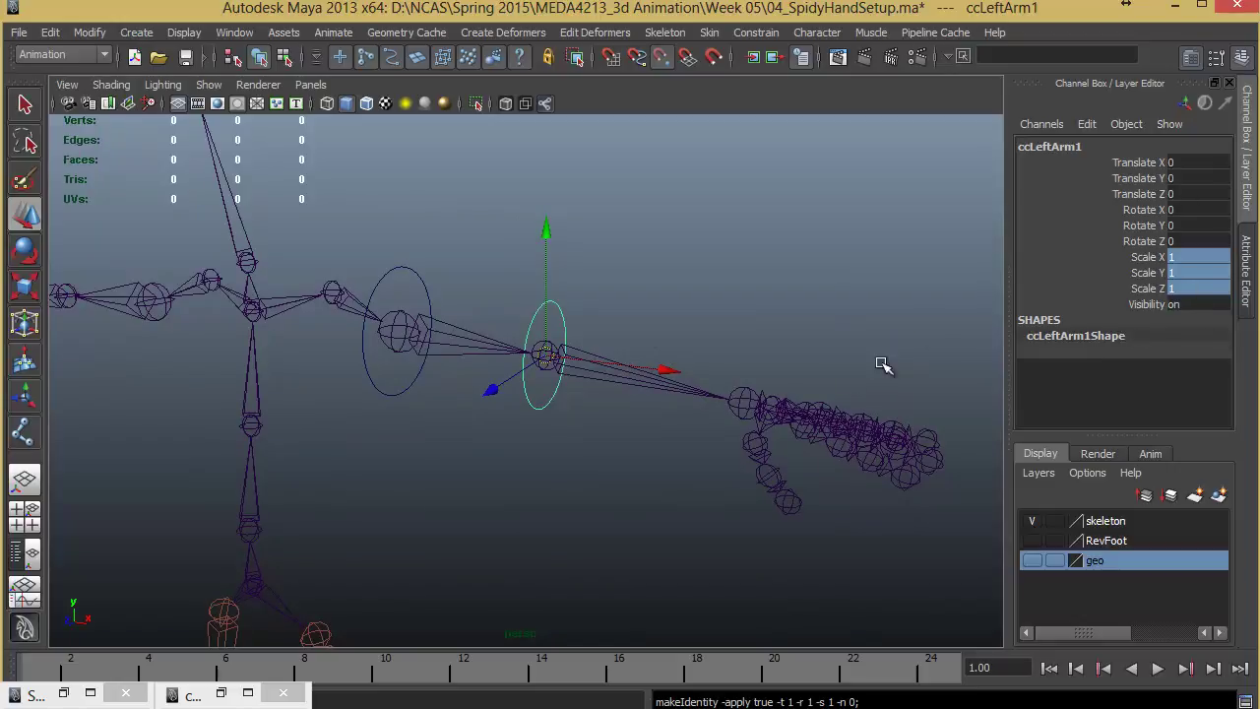
- Switch from the perspective view to the top view, showing the left arm and hand
{"action": "left_click_drag", "start_coordinate": [700, 406], "coordinate": [426, 356], "text": "alt"}
{"action": "key", "text": "space"}
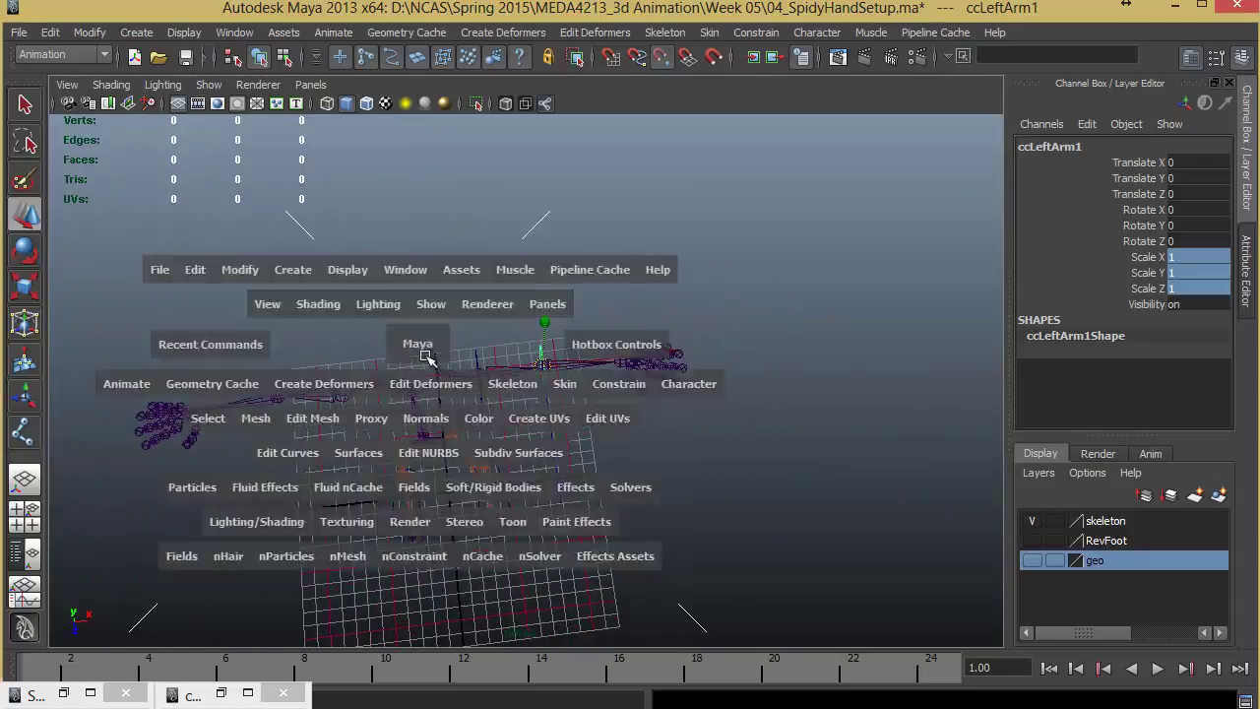
{"action": "key", "text": "space"}
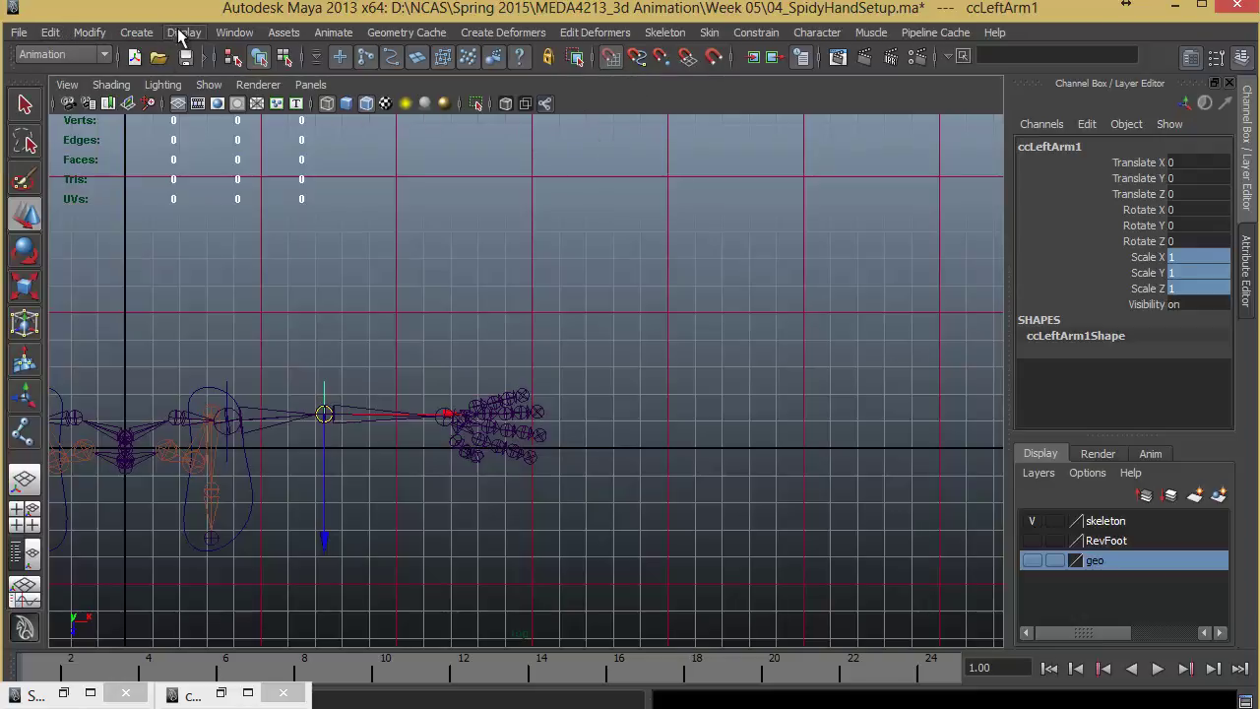
- With a linear (degree 1) CV curve, start a hand outline beside the left hand, covering the wrist corner, outer palm and pinky
{"action": "left_click", "coordinate": [137, 32]}
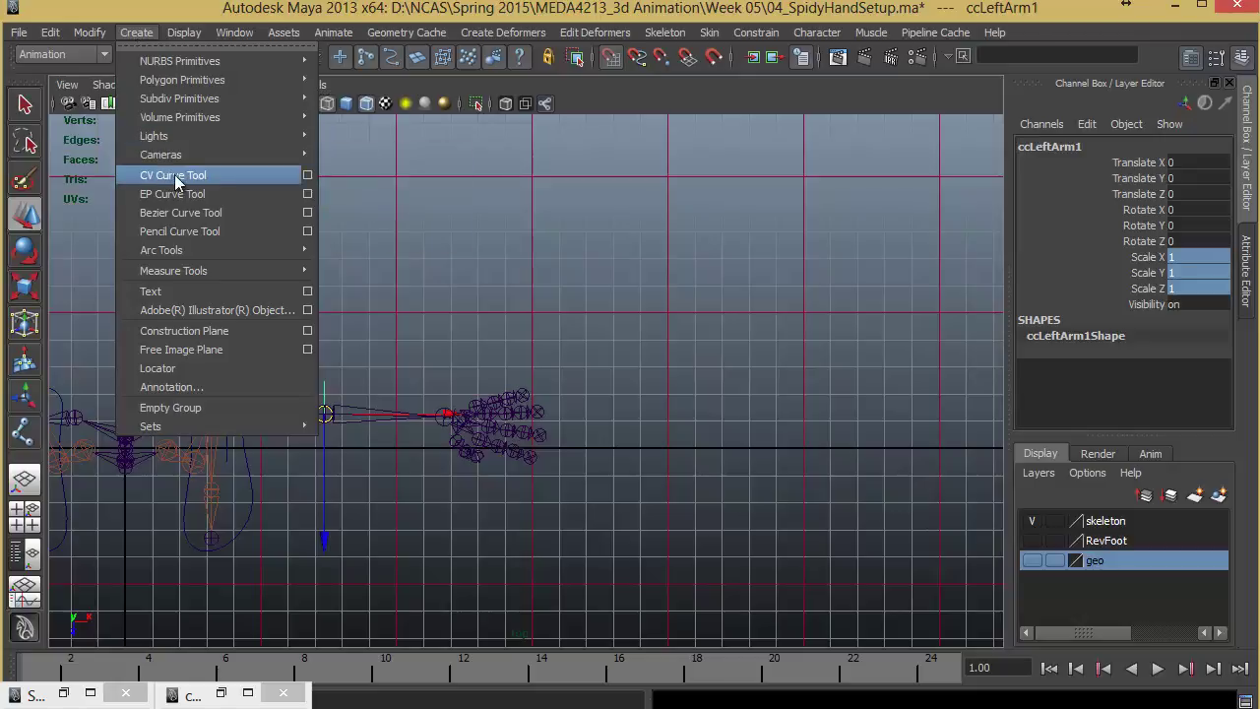
{"action": "left_click", "coordinate": [310, 172]}
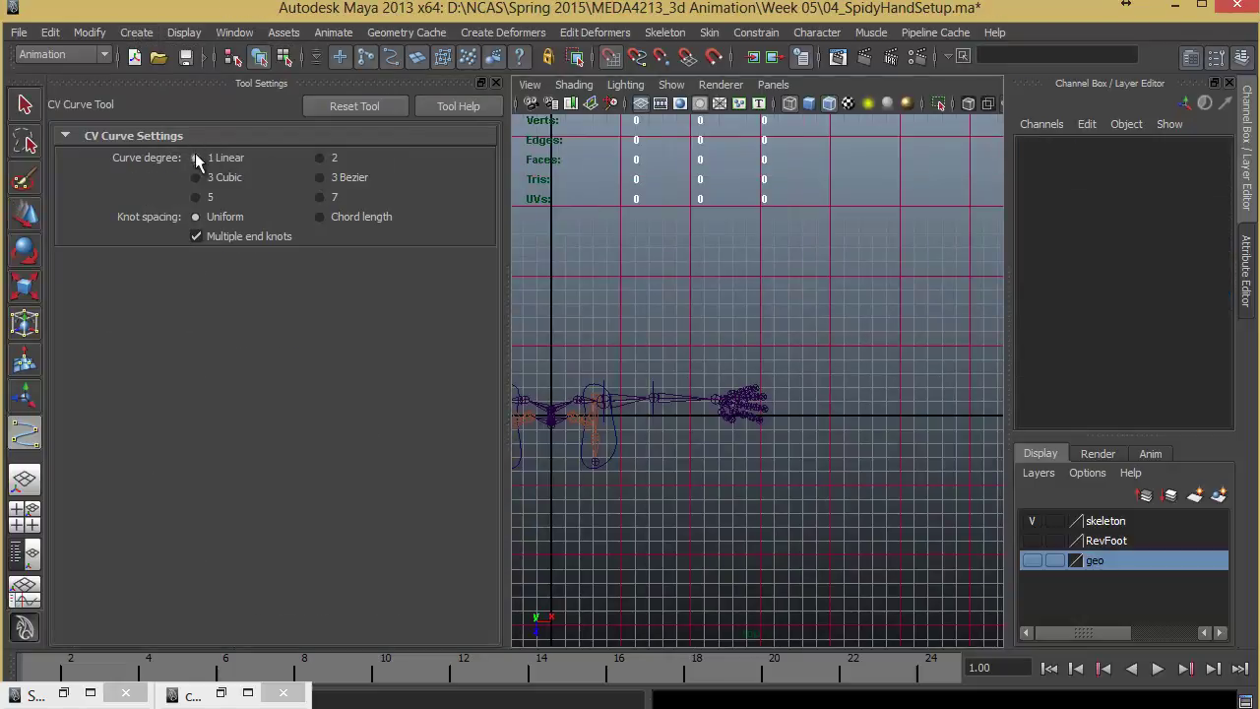
{"action": "left_click", "coordinate": [495, 82]}
{"action": "middle_click_drag", "start_coordinate": [665, 284], "coordinate": [577, 408], "text": "alt"}
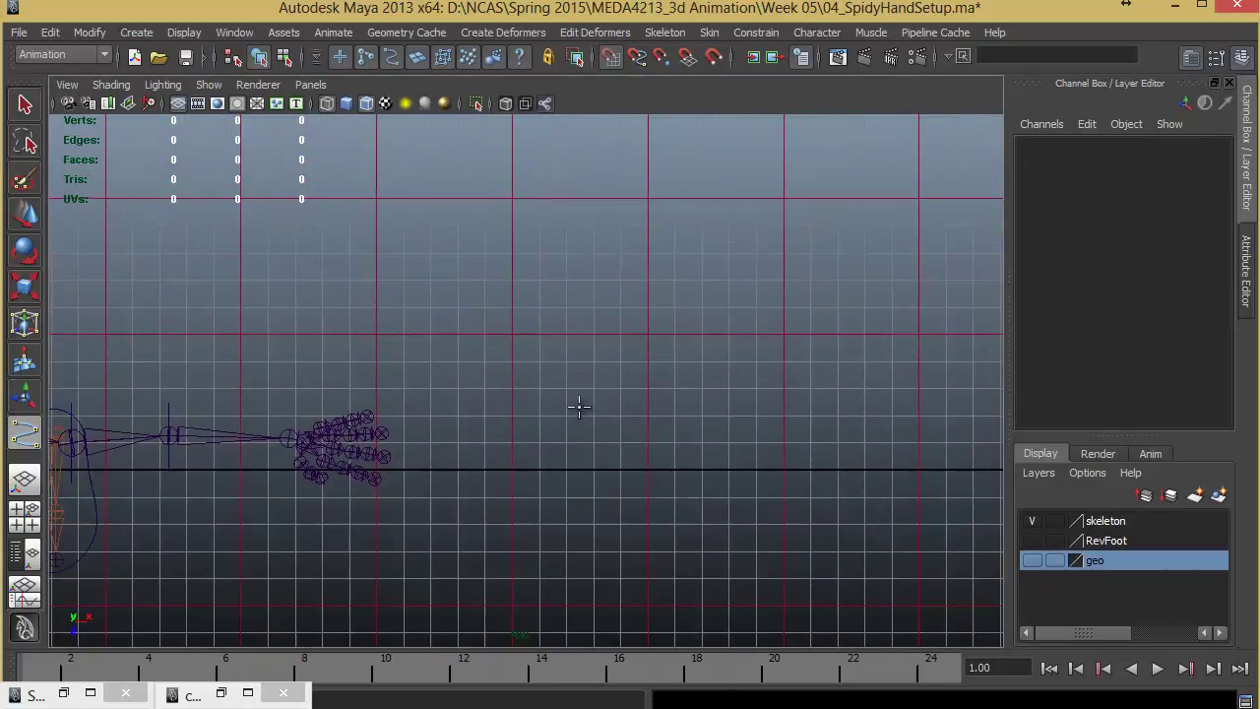
{"action": "left_click", "coordinate": [512, 362]}
{"action": "left_click", "coordinate": [566, 336]}
{"action": "left_click", "coordinate": [648, 335]}
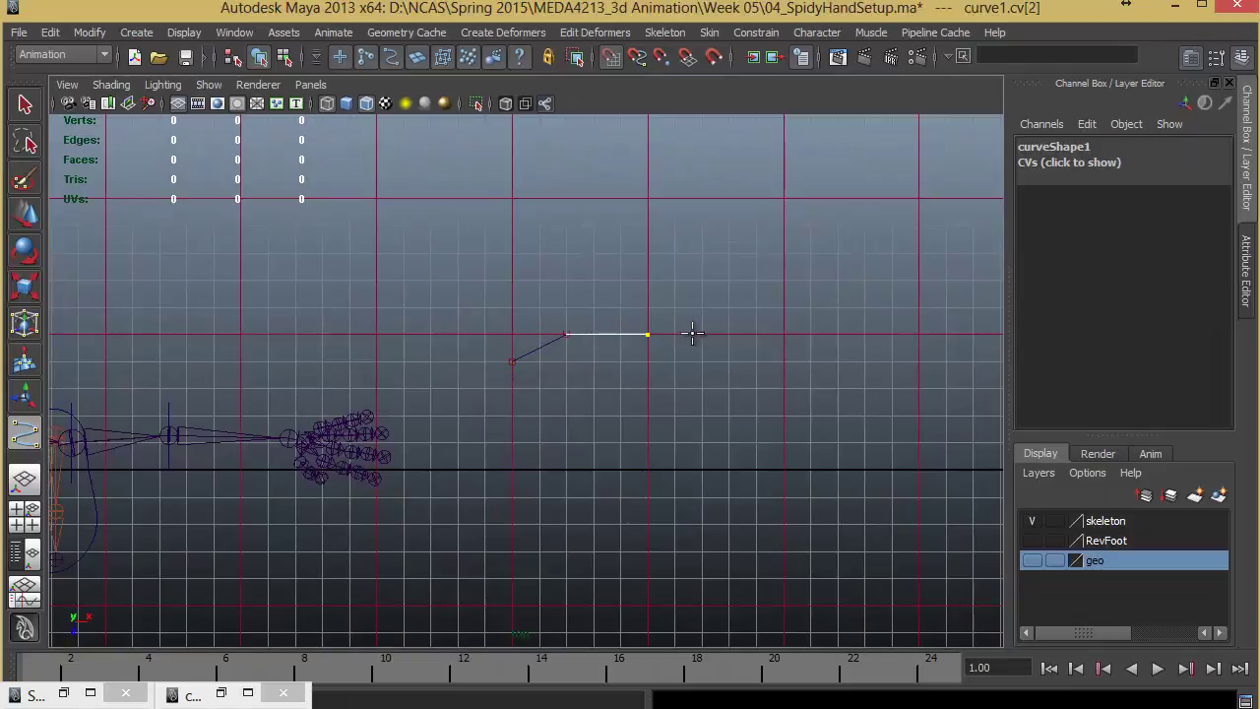
{"action": "left_click", "coordinate": [702, 335]}
{"action": "left_click", "coordinate": [702, 361]}
{"action": "left_click", "coordinate": [674, 361]}
{"action": "left_click", "coordinate": [648, 362]}
- Continue the hand outline on grid points with three more rectangular fingers, making the middle finger the longest
{"action": "left_click", "coordinate": [648, 389]}
{"action": "left_click", "coordinate": [729, 389]}
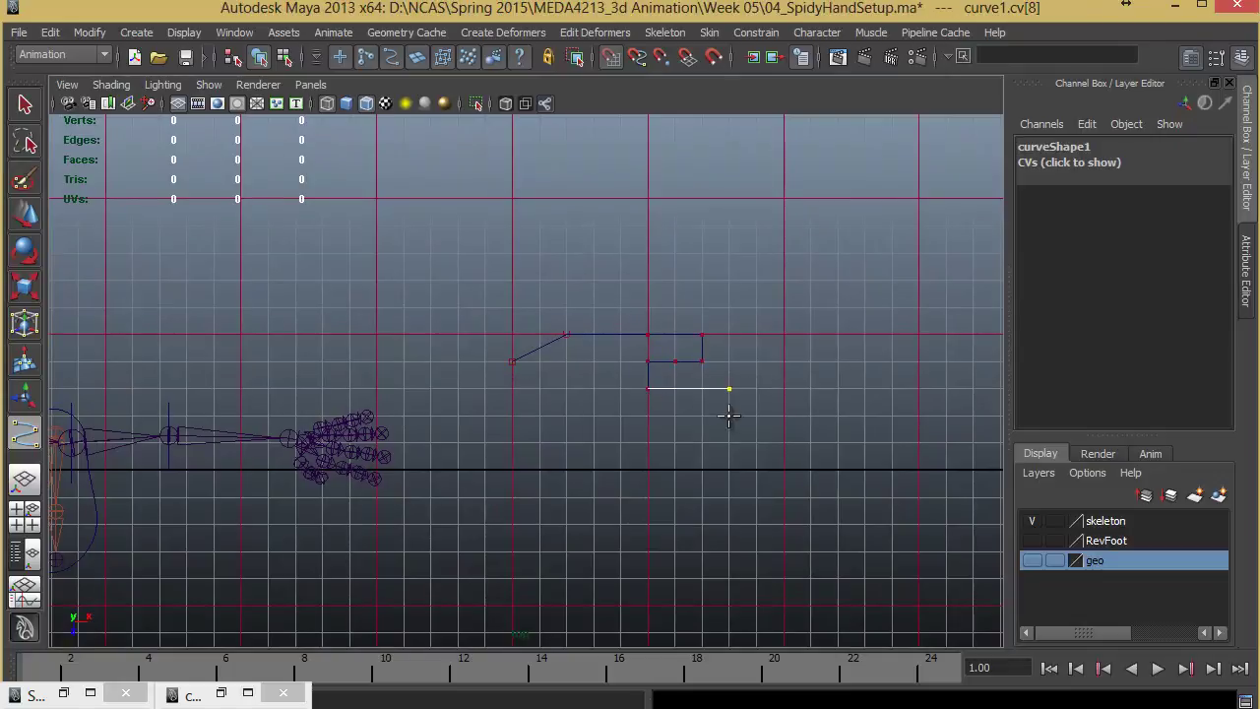
{"action": "left_click", "coordinate": [729, 416]}
{"action": "left_click", "coordinate": [648, 416]}
{"action": "left_click", "coordinate": [648, 443]}
{"action": "left_click", "coordinate": [756, 443]}
{"action": "left_click", "coordinate": [756, 470]}
{"action": "left_click", "coordinate": [648, 470]}
{"action": "left_click", "coordinate": [647, 497]}
{"action": "left_click", "coordinate": [728, 497]}
{"action": "left_click", "coordinate": [729, 525]}
{"action": "left_click", "coordinate": [648, 525]}
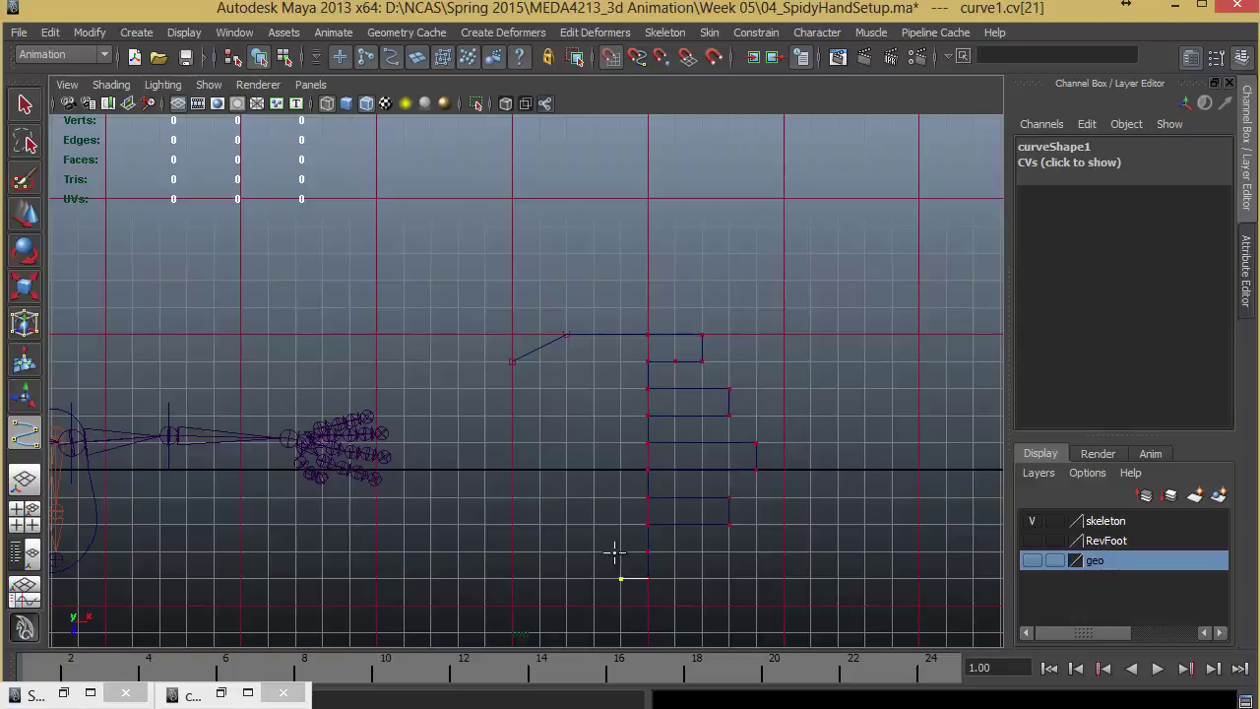
- Complete the hand outline through the thumb and lower palm, ending on the curve's first point
{"action": "left_click", "coordinate": [566, 443]}
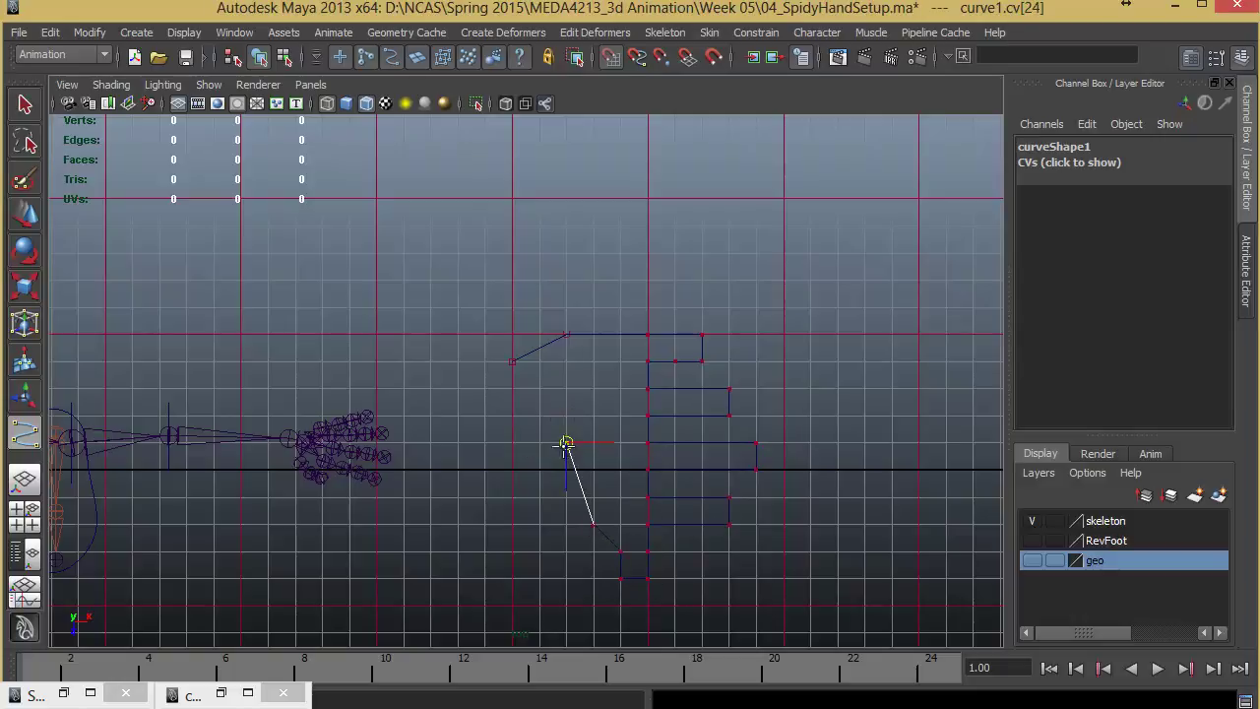
{"action": "left_click", "coordinate": [512, 415]}
{"action": "left_click", "coordinate": [511, 361]}
{"action": "key", "text": "Return"}
- Turn off grid snapping and shift groups of CVs toward the pinky to narrow the first two fingers and their gaps
{"action": "right_click_drag", "start_coordinate": [691, 352], "coordinate": [600, 350]}
{"action": "left_click_drag", "start_coordinate": [597, 345], "coordinate": [824, 627]}
{"action": "left_click_drag", "start_coordinate": [688, 581], "coordinate": [688, 553]}
{"action": "key", "text": "ctrl+z"}
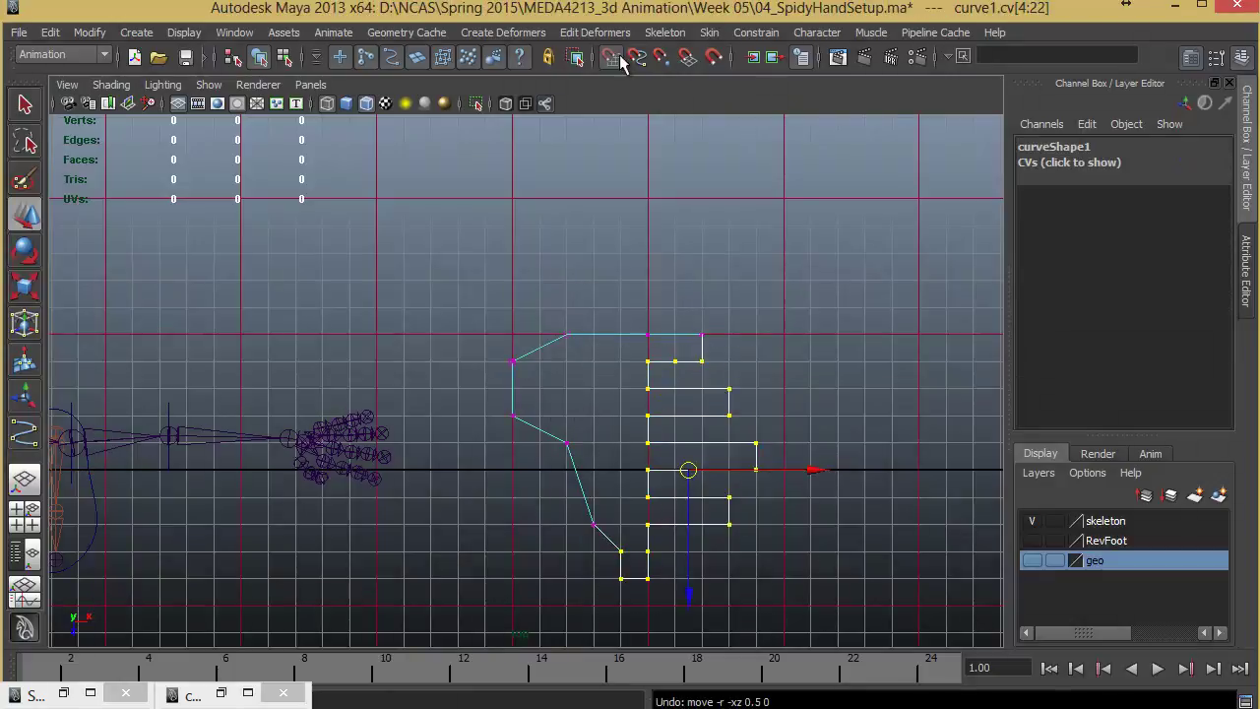
{"action": "left_click", "coordinate": [612, 56]}
{"action": "mouse_move", "coordinate": [688, 502]}
{"action": "left_mouse_down"}
{"action": "mouse_move", "coordinate": [686, 473]}
{"action": "mouse_move", "coordinate": [686, 486]}
{"action": "left_mouse_up"}
{"action": "left_click_drag", "start_coordinate": [628, 372], "coordinate": [768, 588]}
{"action": "left_click_drag", "start_coordinate": [703, 529], "coordinate": [703, 509]}
{"action": "left_click_drag", "start_coordinate": [620, 367], "coordinate": [706, 510]}
{"action": "left_click_drag", "start_coordinate": [620, 398], "coordinate": [835, 645]}
{"action": "left_click_drag", "start_coordinate": [690, 519], "coordinate": [690, 503]}
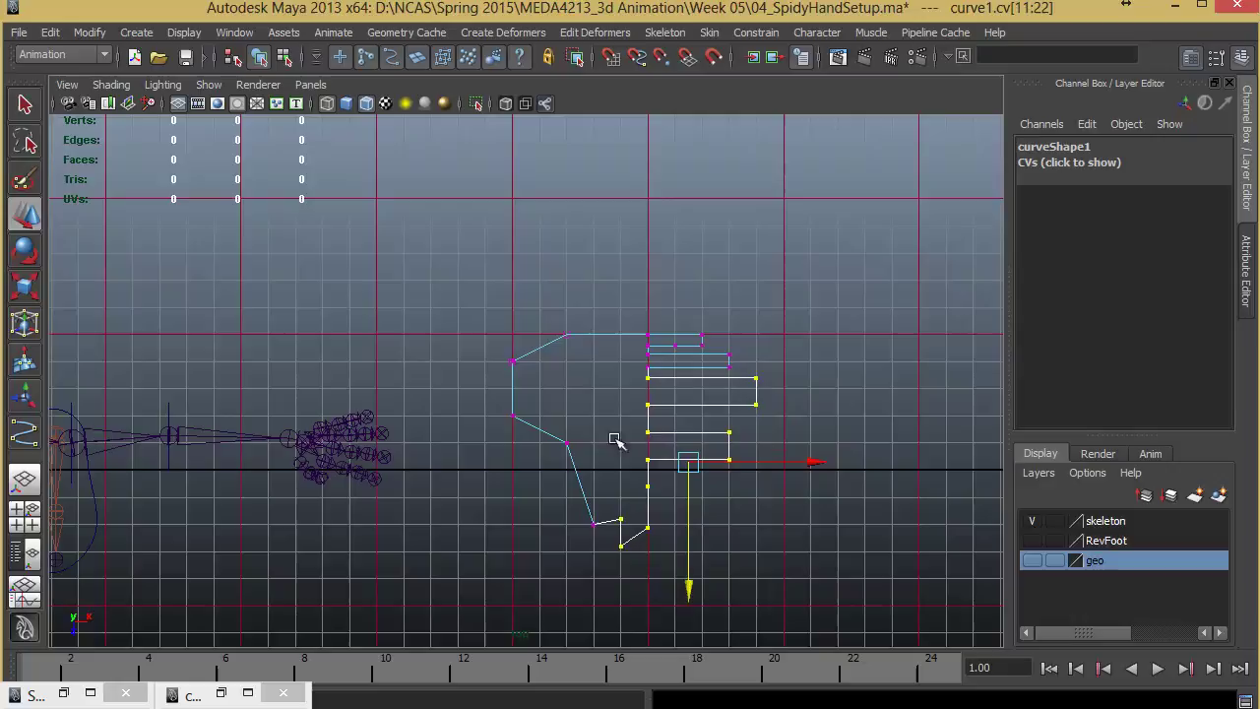
- Narrow the remaining two fingers and the gap between them by shifting their CVs toward the pinky
{"action": "left_click_drag", "start_coordinate": [581, 392], "coordinate": [823, 590]}
{"action": "mouse_move", "coordinate": [674, 545]}
{"action": "left_mouse_down"}
{"action": "mouse_move", "coordinate": [673, 520]}
{"action": "mouse_move", "coordinate": [674, 533]}
{"action": "left_mouse_up"}
{"action": "left_click_drag", "start_coordinate": [574, 403], "coordinate": [800, 622]}
{"action": "left_click_drag", "start_coordinate": [664, 494], "coordinate": [664, 479]}
{"action": "left_click_drag", "start_coordinate": [579, 422], "coordinate": [827, 598]}
{"action": "left_click_drag", "start_coordinate": [662, 555], "coordinate": [662, 543]}
- Reshape the thumb of the hand outline by moving its individual CVs into an angled, shorter form
{"action": "left_click", "coordinate": [648, 486]}
{"action": "left_click_drag", "start_coordinate": [645, 487], "coordinate": [664, 463]}
{"action": "left_click", "coordinate": [648, 444], "text": "shift"}
{"action": "left_click_drag", "start_coordinate": [658, 453], "coordinate": [641, 445]}
{"action": "left_click_drag", "start_coordinate": [650, 498], "coordinate": [609, 521]}
{"action": "left_click_drag", "start_coordinate": [621, 505], "coordinate": [660, 488]}
{"action": "left_click", "coordinate": [597, 485]}
{"action": "left_click_drag", "start_coordinate": [647, 477], "coordinate": [647, 467]}
{"action": "left_click", "coordinate": [568, 443]}
{"action": "left_click_drag", "start_coordinate": [572, 451], "coordinate": [571, 440]}
- Shorten the palm by moving the finger and thumb CVs toward the wrist, and reposition the CV at the thumb's base
{"action": "left_click_drag", "start_coordinate": [615, 408], "coordinate": [645, 425]}
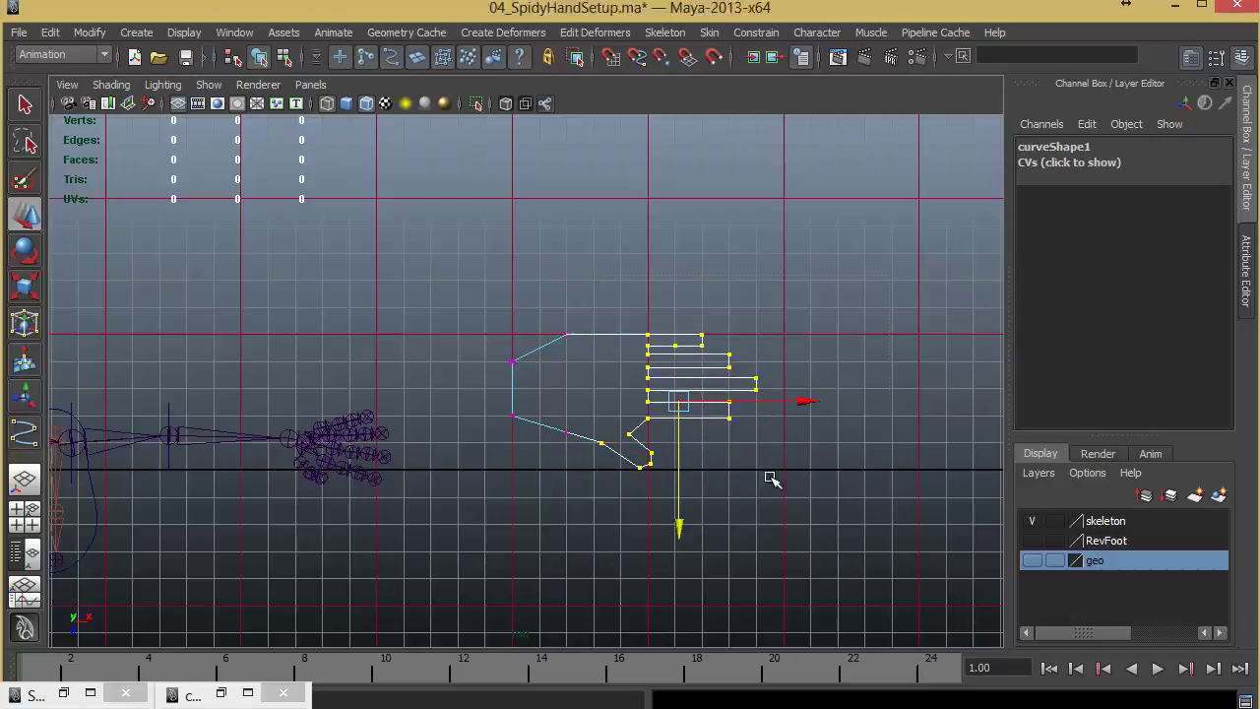
{"action": "left_click_drag", "start_coordinate": [803, 401], "coordinate": [763, 400]}
{"action": "left_click", "coordinate": [569, 443]}
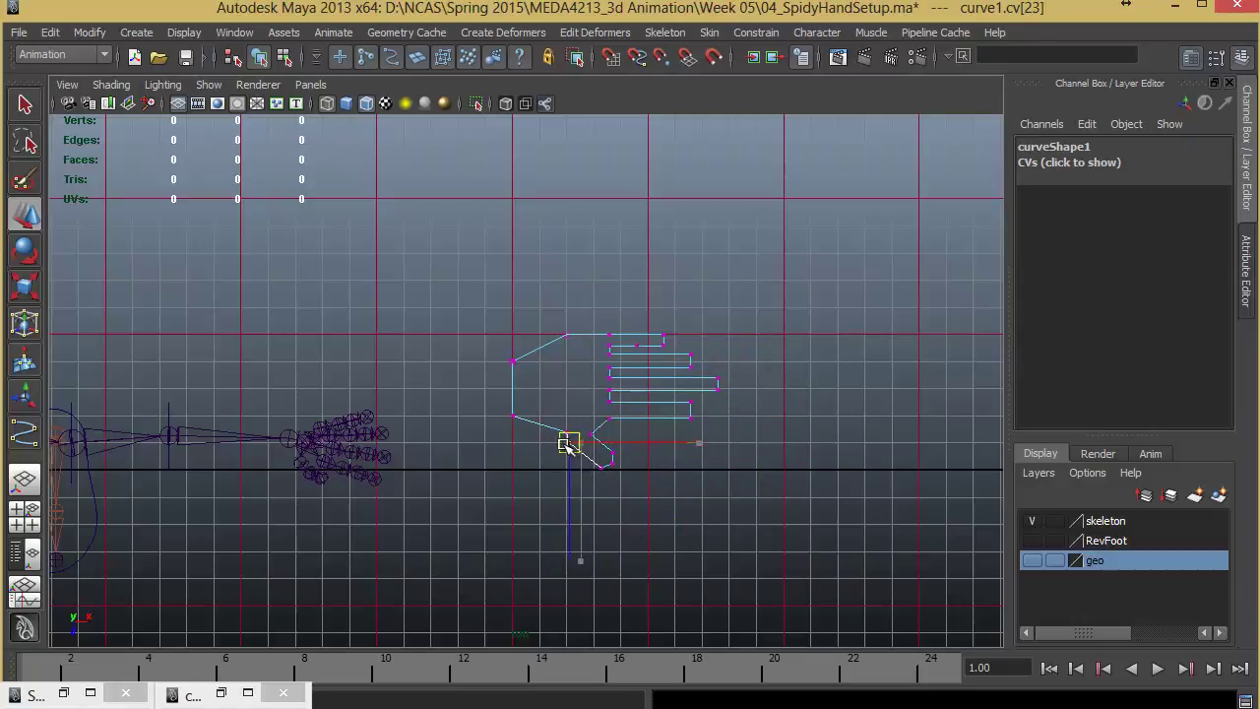
{"action": "left_click", "coordinate": [567, 433]}
{"action": "left_click_drag", "start_coordinate": [567, 432], "coordinate": [546, 426]}
- Adjust the finger CVs slightly and lower the outer palm CV to soften the hand outline's corner
{"action": "left_click", "coordinate": [572, 301]}
{"action": "left_click_drag", "start_coordinate": [572, 302], "coordinate": [745, 411]}
{"action": "left_click", "coordinate": [673, 416]}
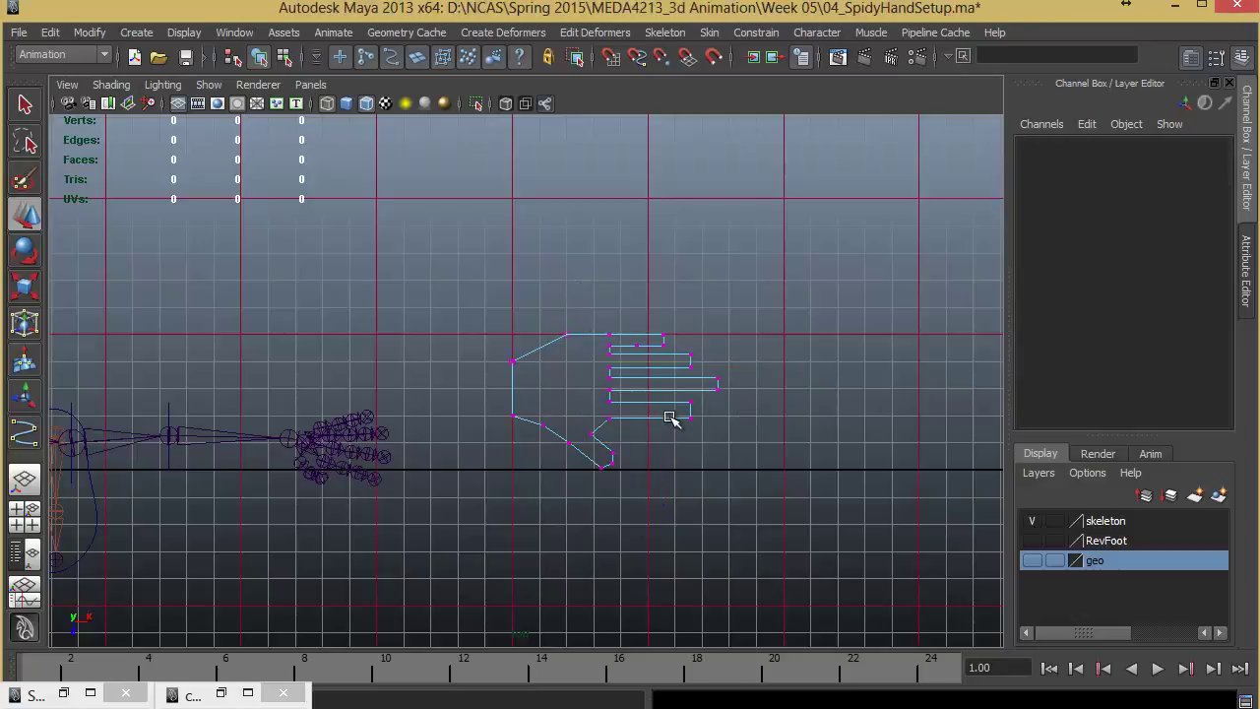
{"action": "left_click", "coordinate": [567, 341]}
{"action": "left_click", "coordinate": [578, 384]}
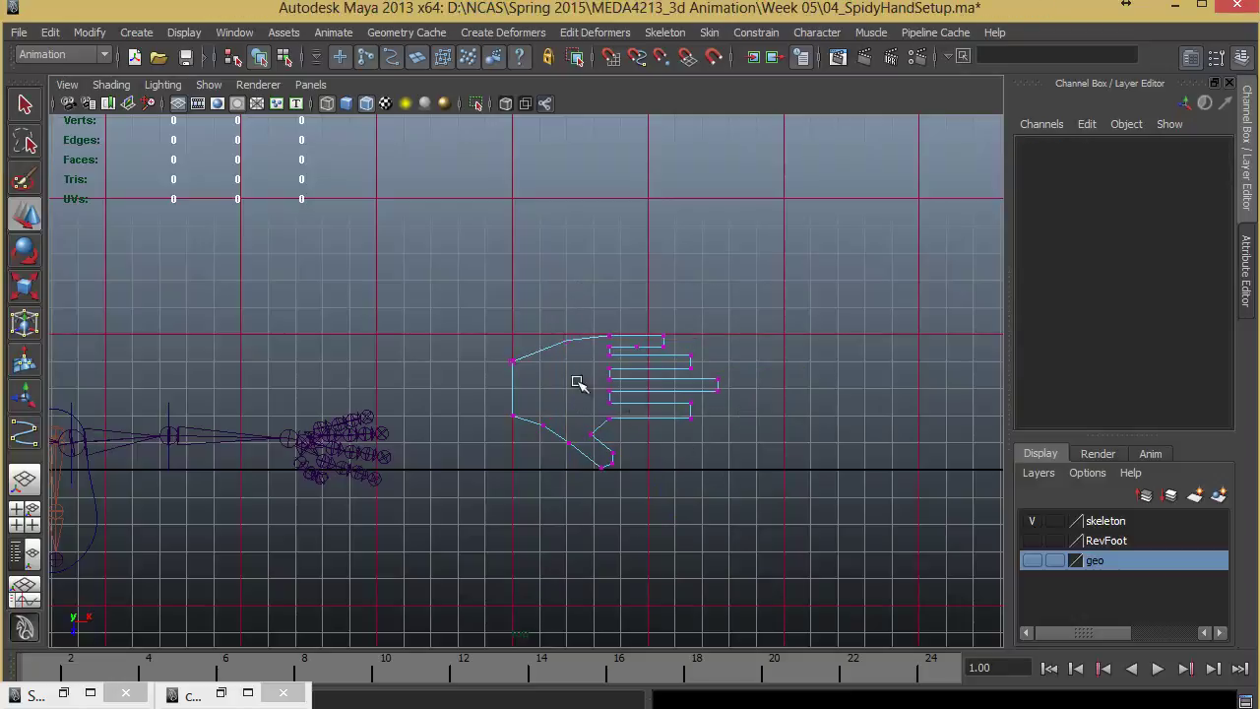
- Leave CV editing, select the hand curve as a whole object and check its placement against the skeleton in perspective
{"action": "left_click_drag", "start_coordinate": [802, 515], "coordinate": [800, 512]}
{"action": "right_click_drag", "start_coordinate": [743, 469], "coordinate": [689, 469], "text": "alt"}
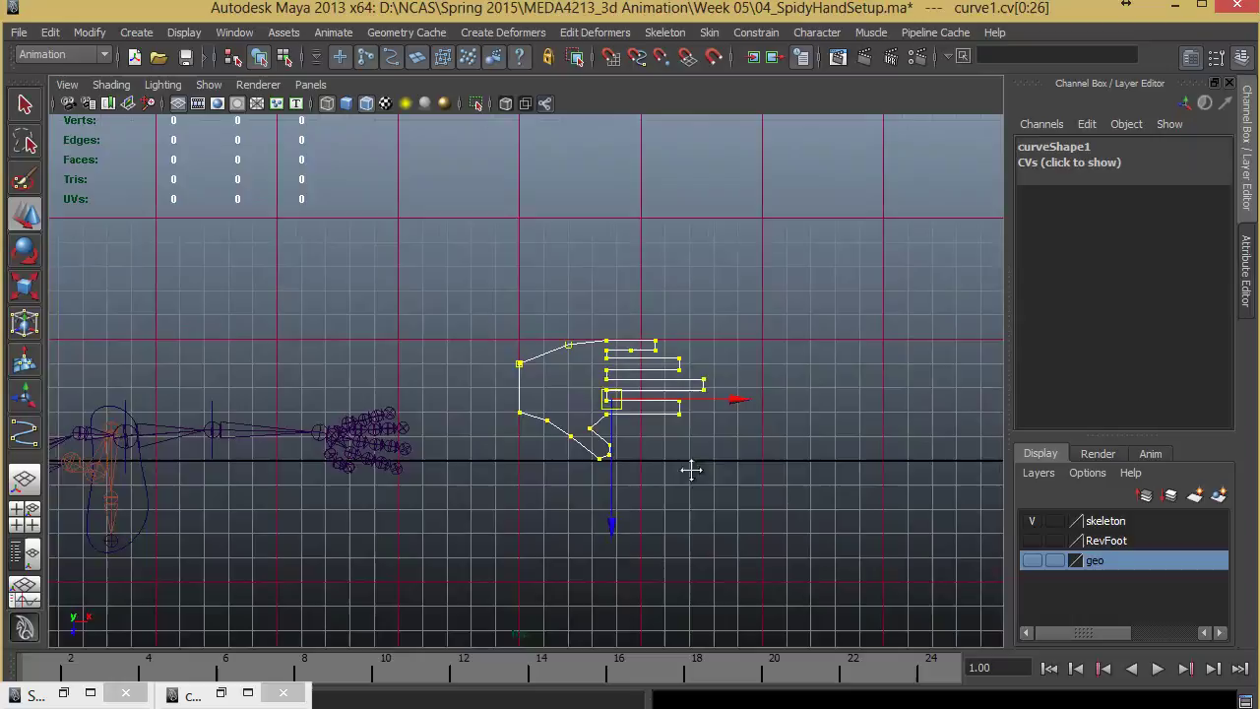
{"action": "middle_click_drag", "start_coordinate": [689, 468], "coordinate": [772, 449], "text": "alt"}
{"action": "right_click_drag", "start_coordinate": [690, 452], "coordinate": [695, 456]}
{"action": "key", "text": "space"}
{"action": "key", "text": "space"}
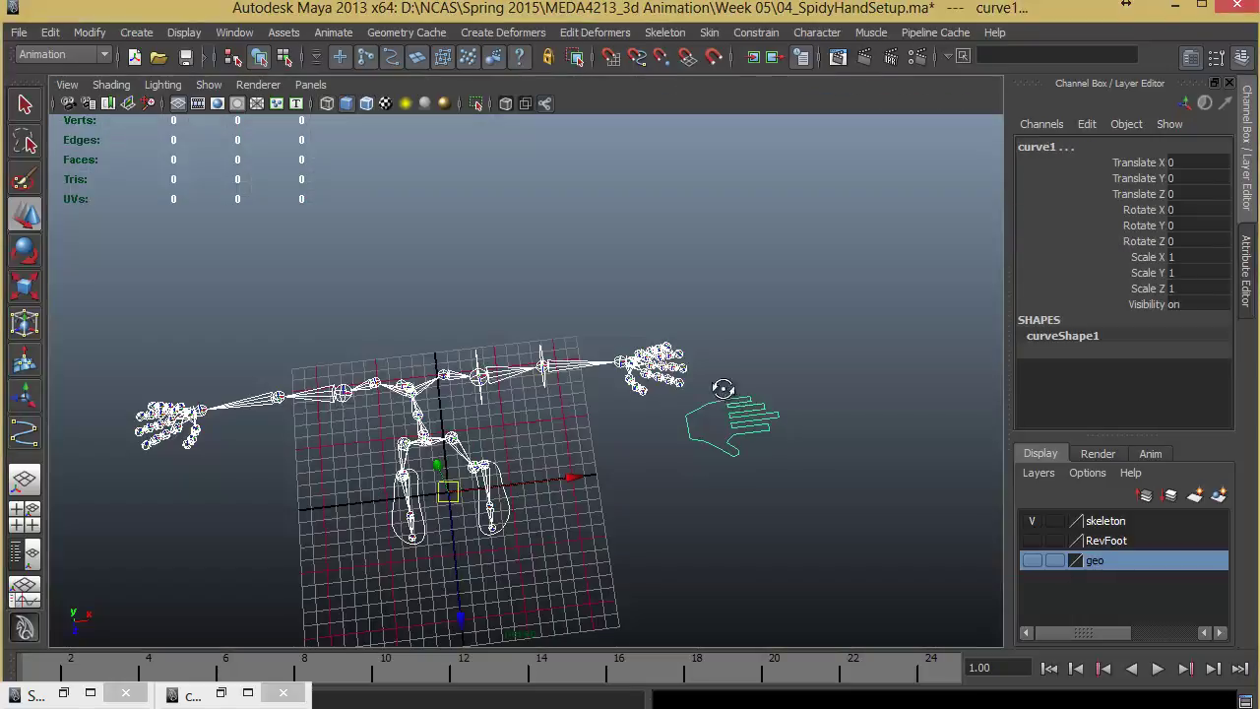
{"action": "left_click_drag", "start_coordinate": [717, 394], "coordinate": [734, 535], "text": "alt"}
{"action": "key", "text": "ctrl+z"}
{"action": "middle_click_drag", "start_coordinate": [802, 617], "coordinate": [746, 519], "text": "alt"}
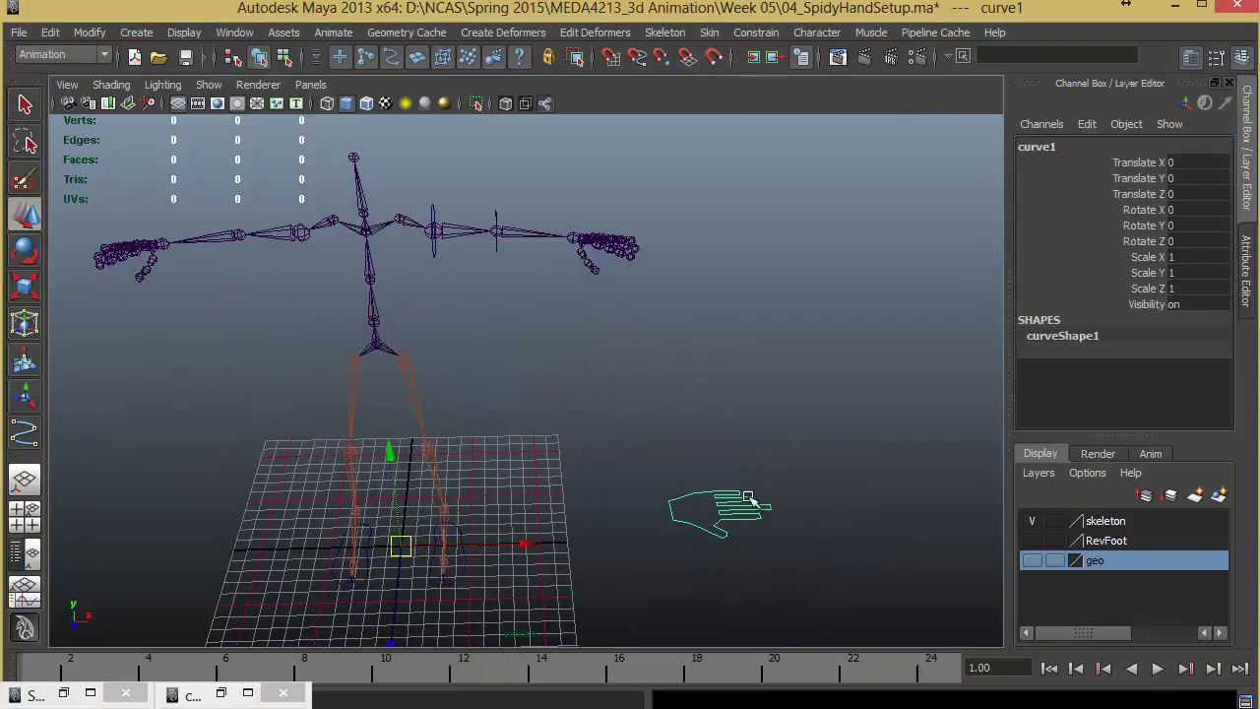
- In the top view, move the hand curve over the left hand joints and place its pivot at the wrist edge
{"action": "key", "text": "space"}
{"action": "key", "text": "space"}
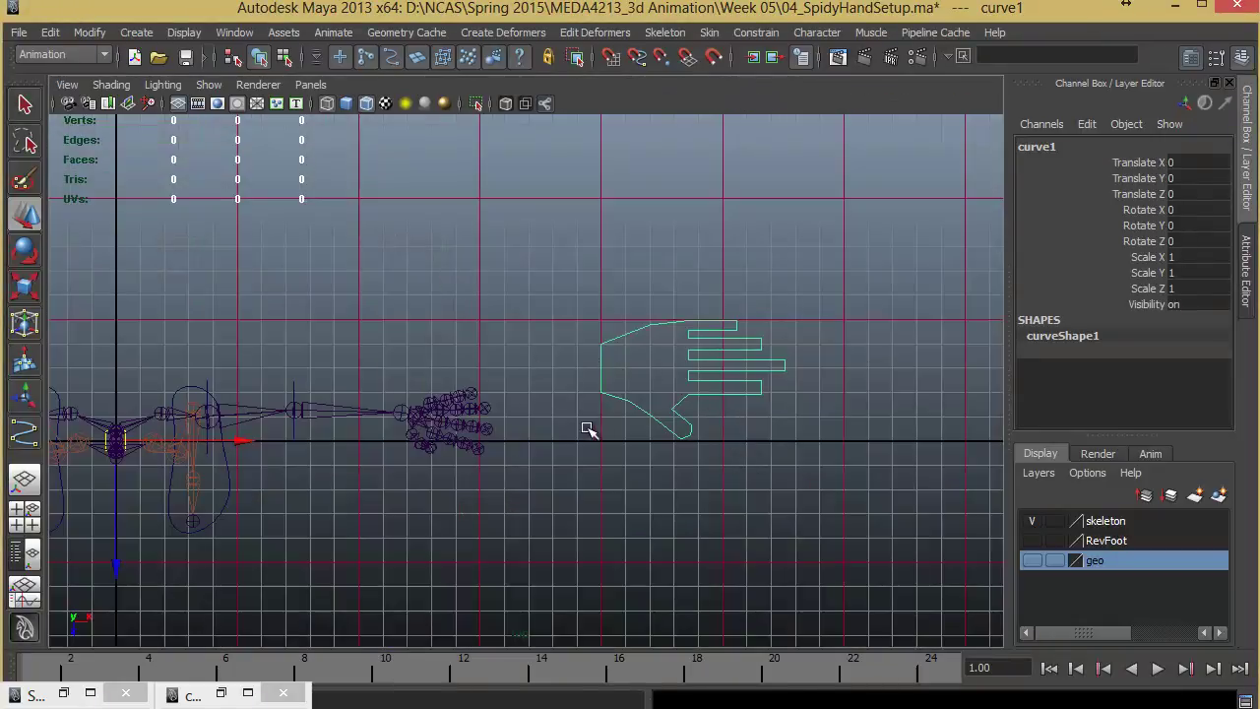
{"action": "middle_click_drag", "start_coordinate": [588, 429], "coordinate": [663, 423]}
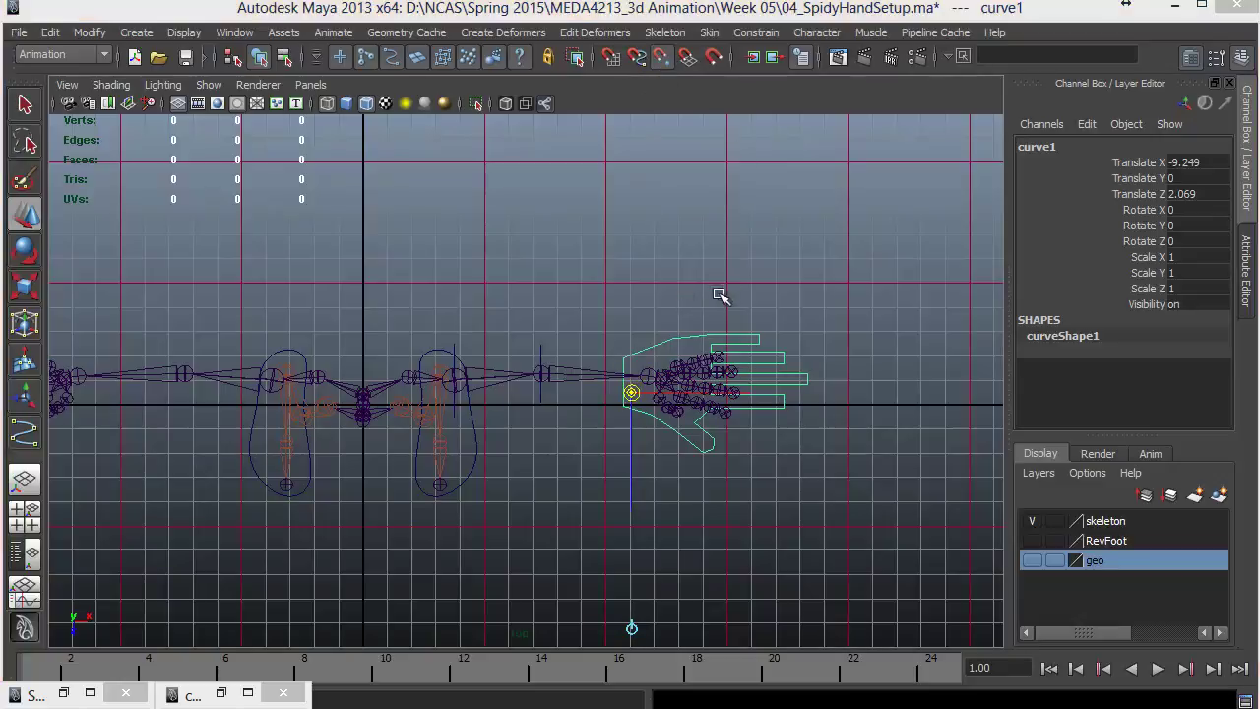
- In the perspective view, raise the hand curve and point-snap its pivot onto the left wrist joint
{"action": "key", "text": "space"}
{"action": "key", "text": "space"}
{"action": "middle_click_drag", "start_coordinate": [746, 366], "coordinate": [720, 385], "text": "alt"}
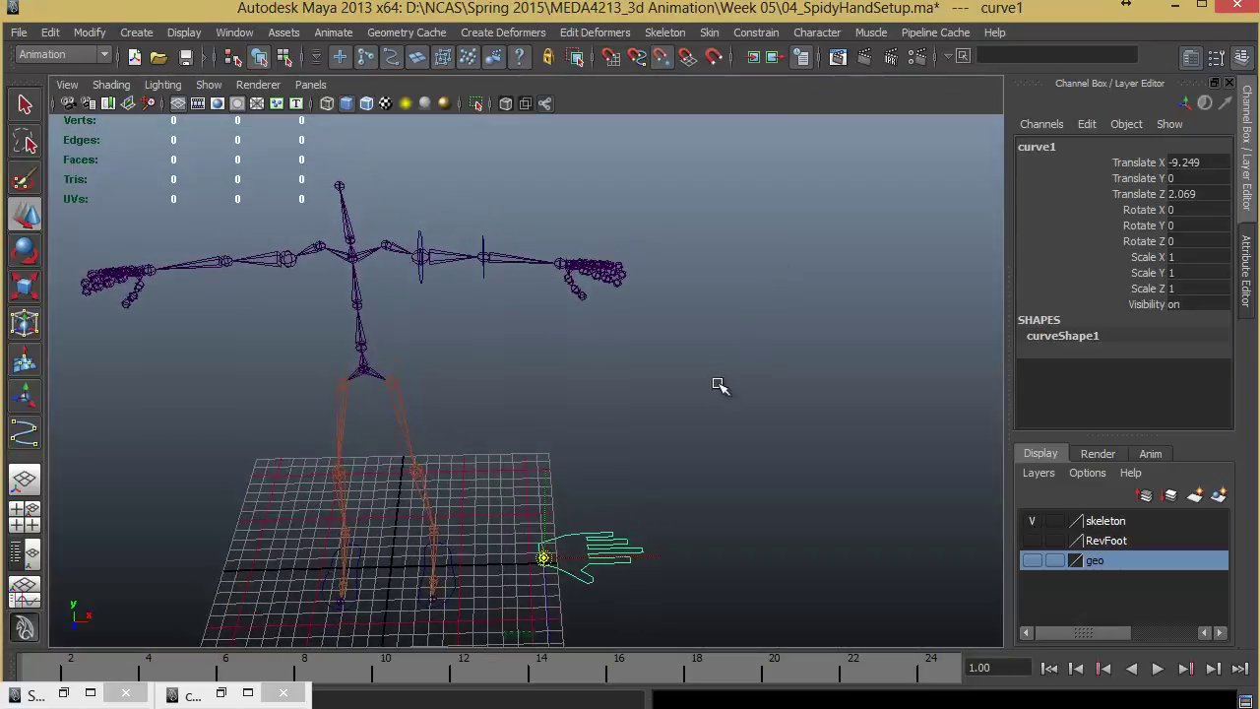
{"action": "left_click_drag", "start_coordinate": [712, 354], "coordinate": [650, 397], "text": "alt"}
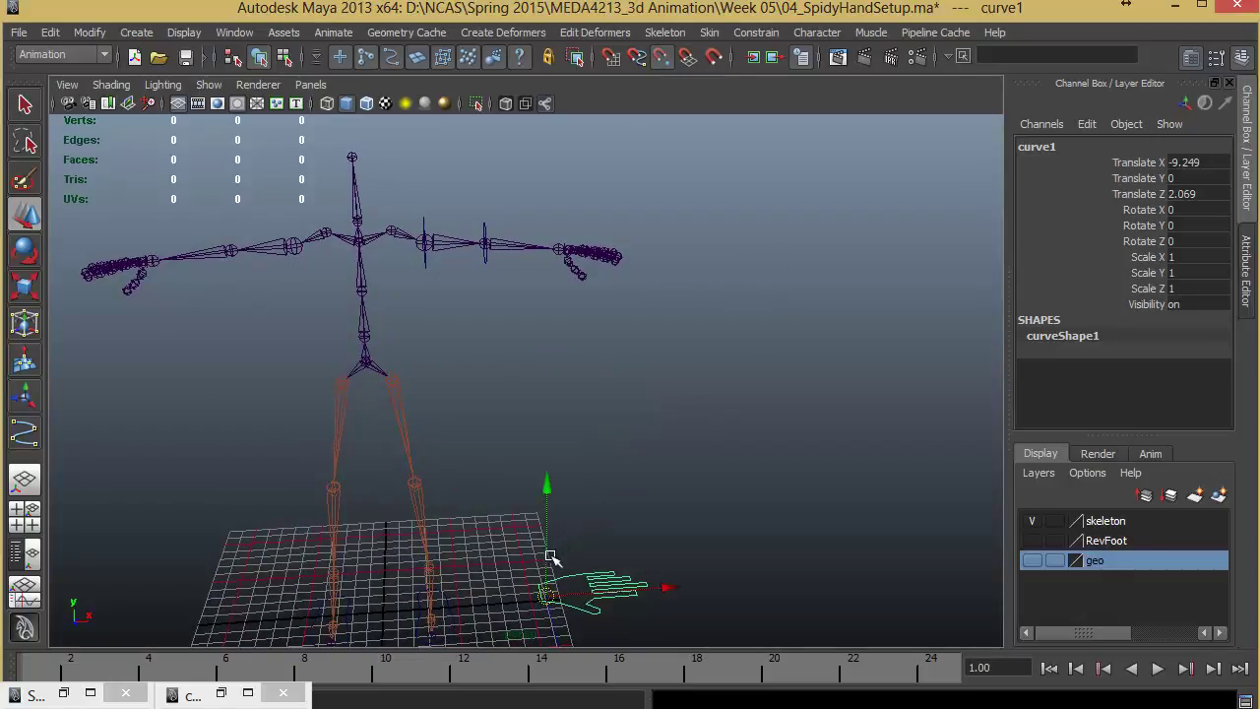
{"action": "left_click_drag", "start_coordinate": [547, 590], "coordinate": [569, 313]}
{"action": "key", "text": "f"}
{"action": "left_click_drag", "start_coordinate": [476, 385], "coordinate": [462, 433], "text": "alt"}
{"action": "middle_click_drag", "start_coordinate": [461, 433], "coordinate": [616, 366], "text": "alt"}
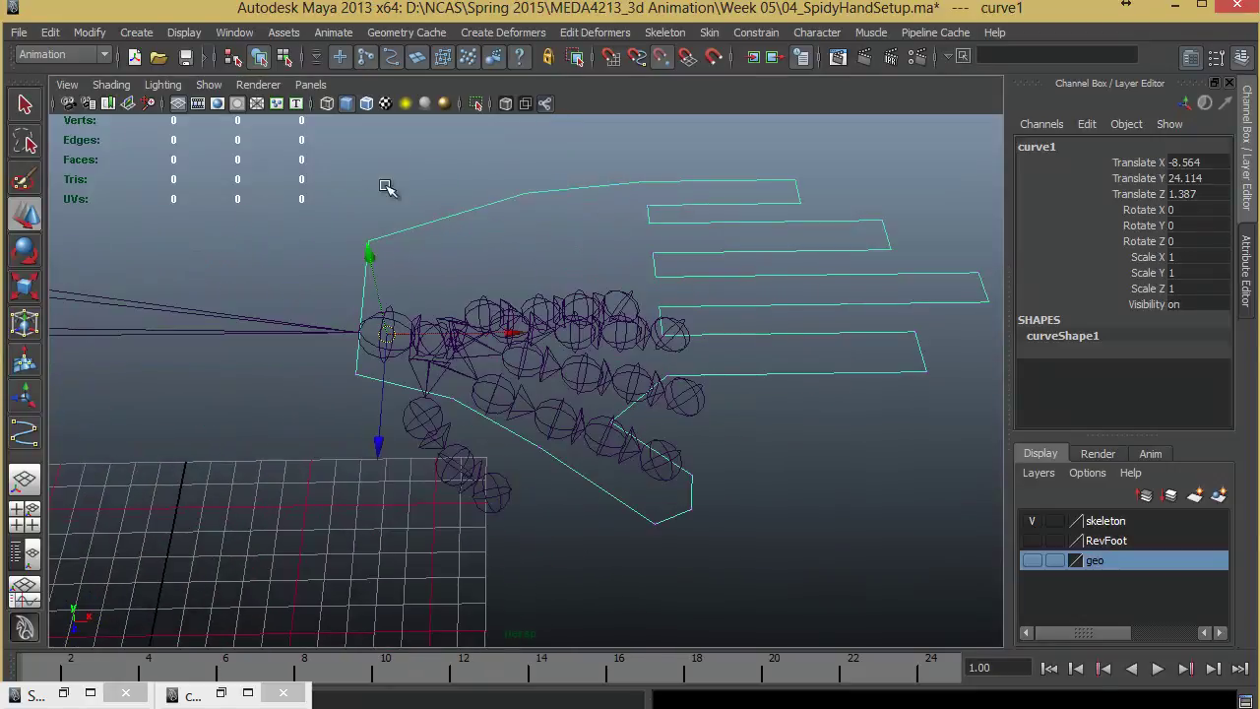
- Select all CVs of the hand curve and raise them above the hand joints, leaving the pivot at the wrist
{"action": "right_click_drag", "start_coordinate": [386, 188], "coordinate": [334, 187]}
{"action": "scroll", "coordinate": [436, 276], "scroll_direction": "down", "scroll_amount": 3}
{"action": "left_click_drag", "start_coordinate": [493, 312], "coordinate": [489, 235], "text": "alt"}
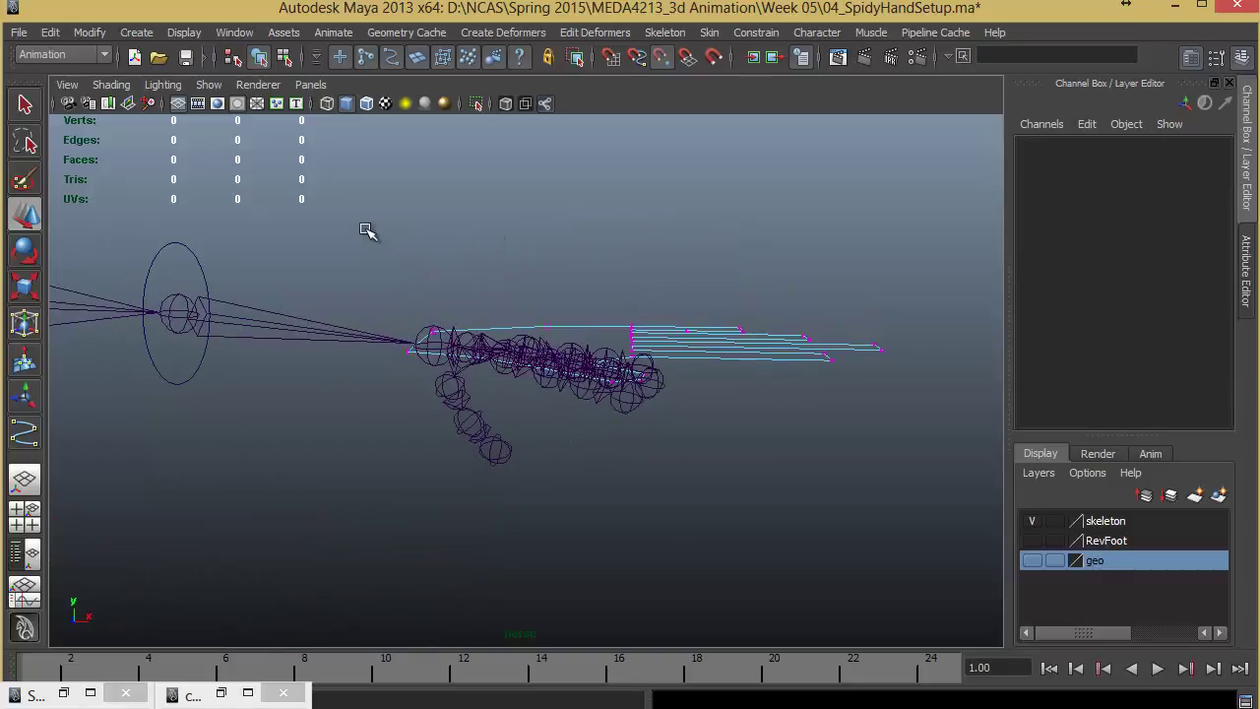
{"action": "left_click_drag", "start_coordinate": [1020, 495], "coordinate": [1020, 496]}
{"action": "key", "text": "ctrl+z"}
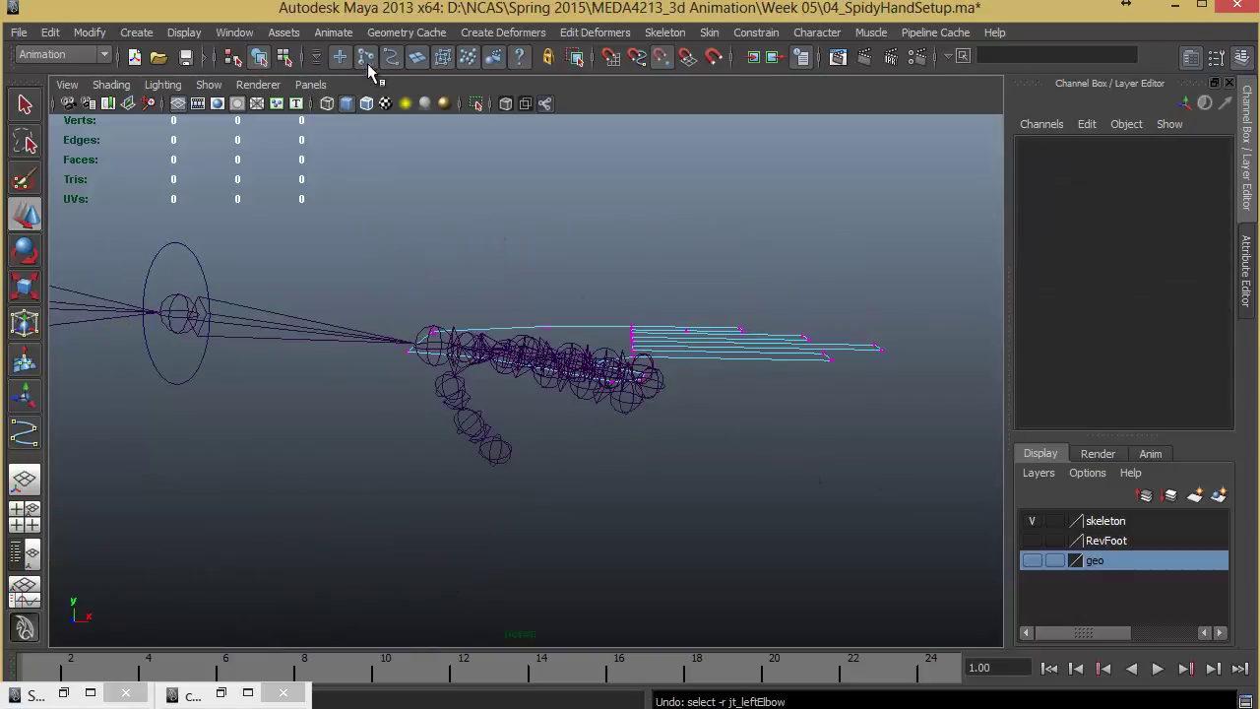
{"action": "left_click_drag", "start_coordinate": [359, 273], "coordinate": [998, 450]}
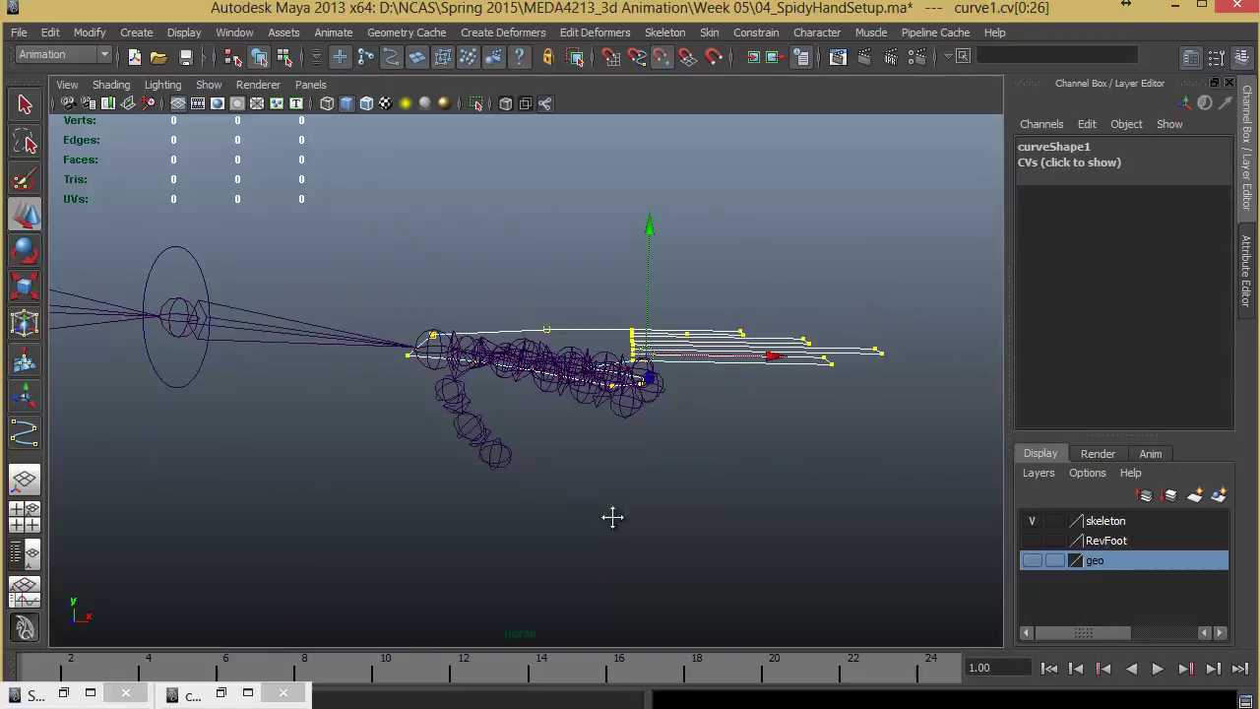
{"action": "left_click_drag", "start_coordinate": [610, 515], "coordinate": [626, 562], "text": "alt"}
{"action": "left_click_drag", "start_coordinate": [627, 307], "coordinate": [628, 325]}
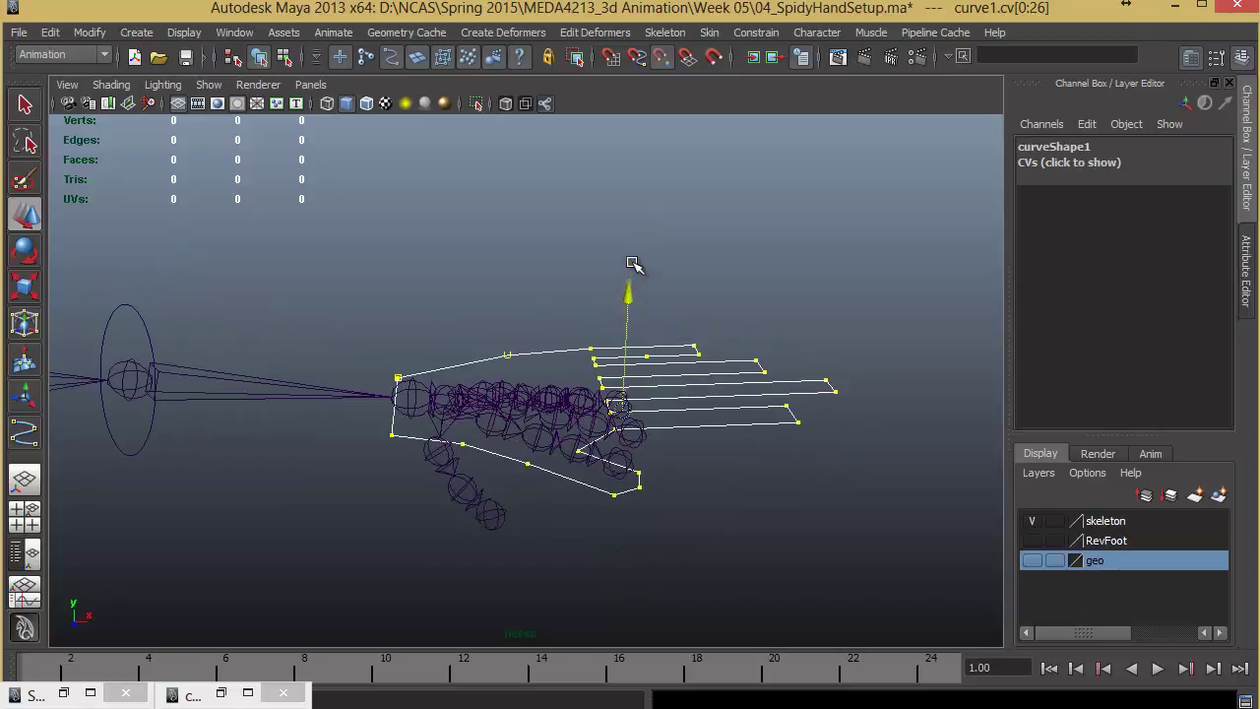
{"action": "key", "text": "ctrl+z"}
{"action": "left_click_drag", "start_coordinate": [630, 276], "coordinate": [638, 240]}
{"action": "left_click_drag", "start_coordinate": [581, 464], "coordinate": [667, 499], "text": "alt"}
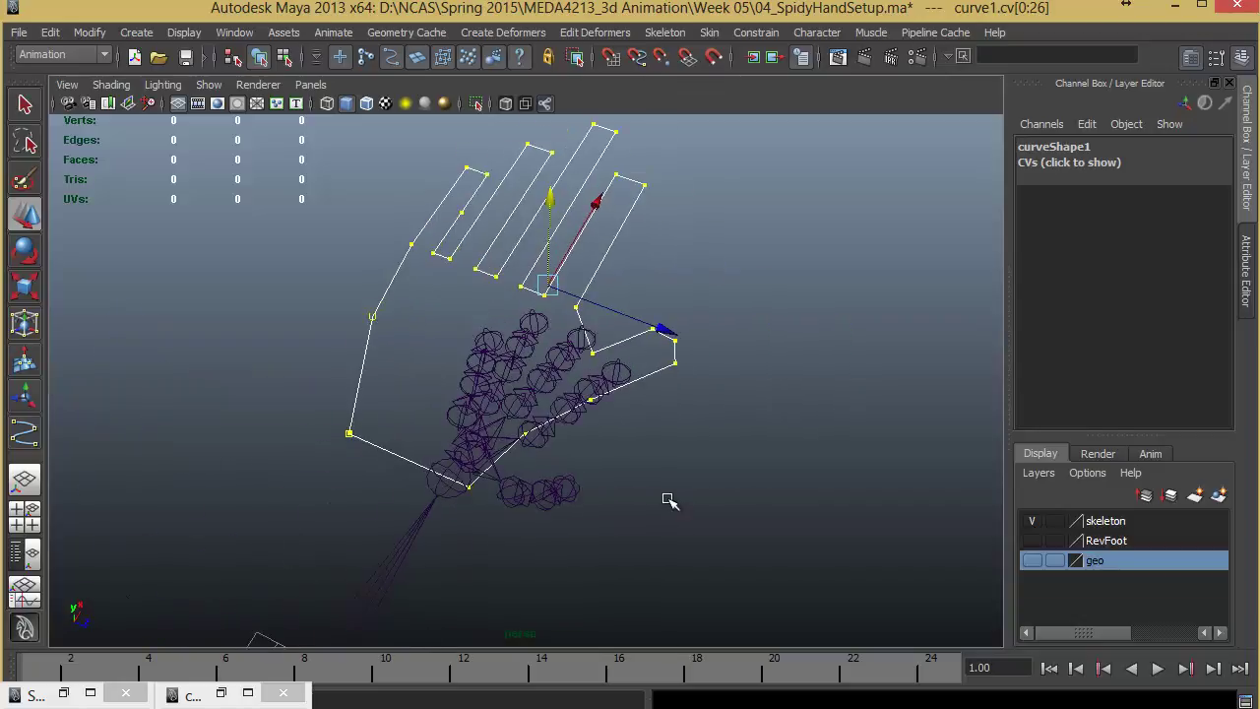
- Scale the hand curve's CVs down uniformly and shift them over the left hand joints
{"action": "key", "text": "e"}
{"action": "key", "text": "r"}
{"action": "left_click_drag", "start_coordinate": [547, 288], "coordinate": [372, 419]}
{"action": "key", "text": "w"}
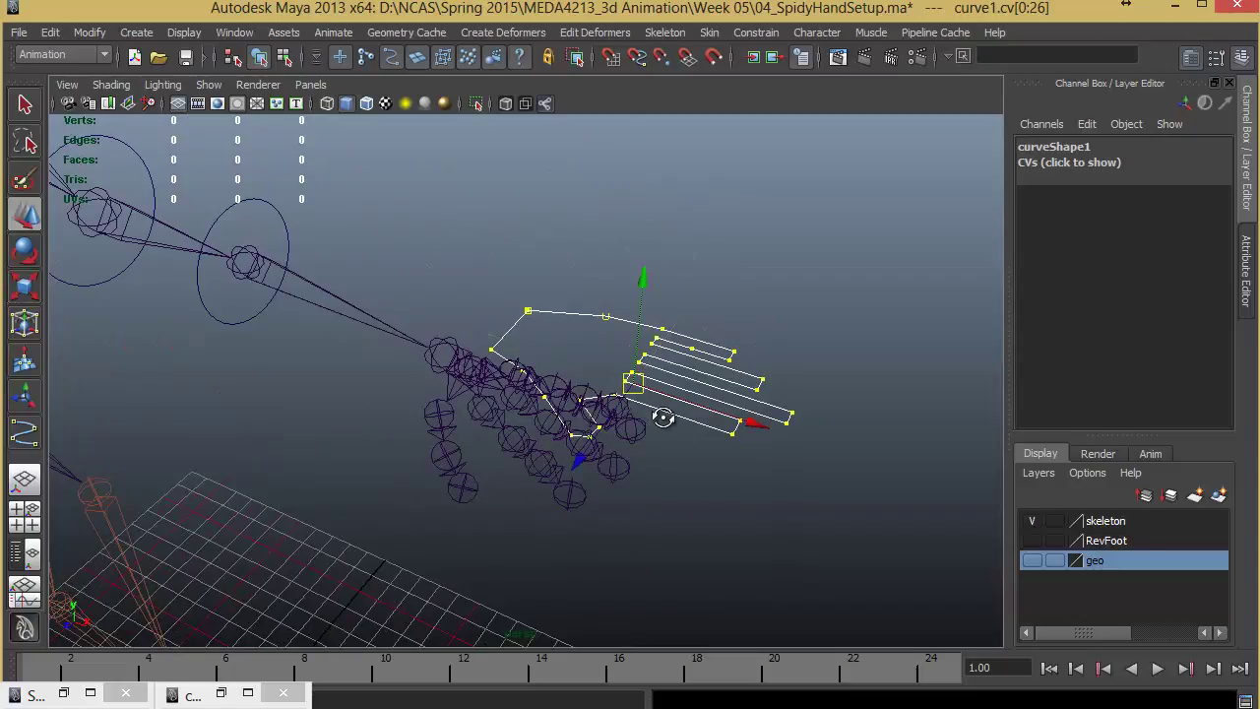
{"action": "mouse_move", "coordinate": [664, 418]}
{"action": "left_mouse_down", "text": "alt"}
{"action": "mouse_move", "coordinate": [709, 382]}
{"action": "mouse_move", "coordinate": [675, 417]}
{"action": "mouse_move", "coordinate": [664, 492]}
{"action": "mouse_move", "coordinate": [626, 559]}
{"action": "mouse_move", "coordinate": [545, 534]}
{"action": "mouse_move", "coordinate": [656, 413]}
{"action": "left_mouse_up", "text": "alt"}
{"action": "left_click_drag", "start_coordinate": [573, 507], "coordinate": [454, 509], "text": "alt"}
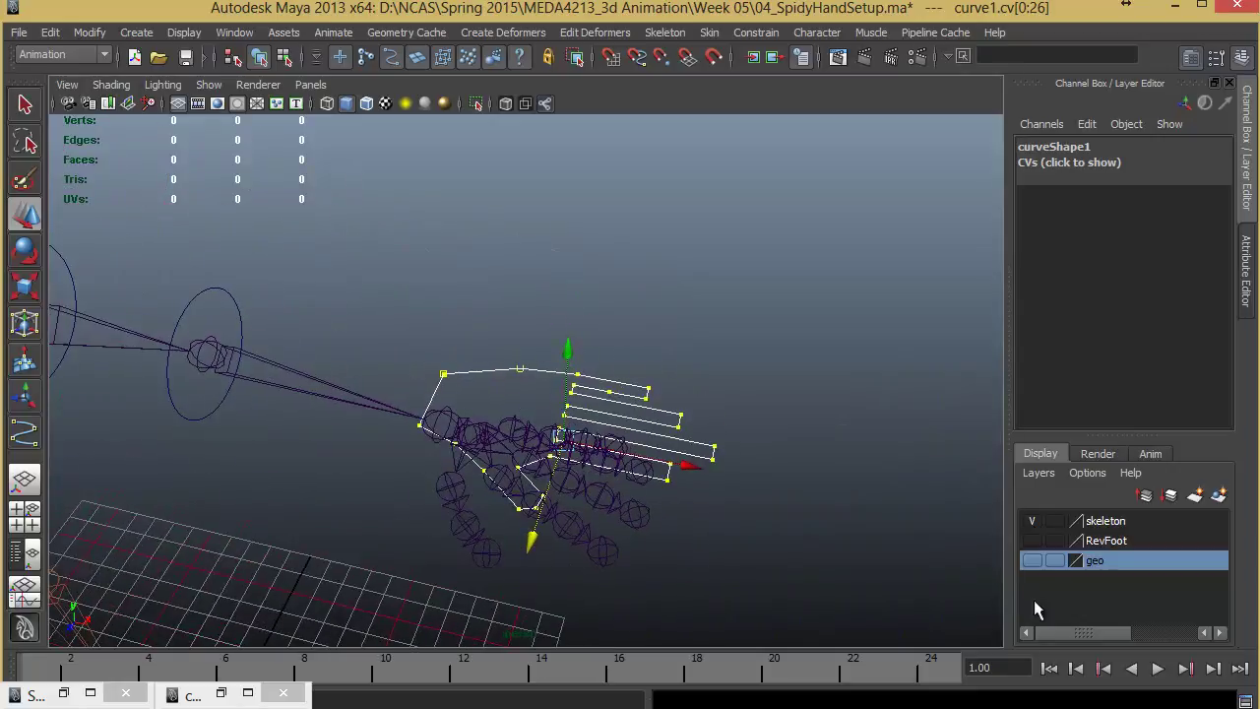
- Show the geo layer and return the hand curve from CV editing to object mode
{"action": "left_click", "coordinate": [1031, 561]}
{"action": "left_click_drag", "start_coordinate": [631, 527], "coordinate": [609, 434], "text": "alt"}
{"action": "right_click_drag", "start_coordinate": [591, 421], "coordinate": [591, 469]}
{"action": "left_click_drag", "start_coordinate": [709, 482], "coordinate": [796, 557], "text": "alt"}
- Select the hand curve and freeze its transformations
{"action": "left_click", "coordinate": [607, 423]}
{"action": "left_click_drag", "start_coordinate": [623, 430], "coordinate": [631, 564], "text": "alt"}
{"action": "middle_click_drag", "start_coordinate": [590, 518], "coordinate": [635, 495], "text": "alt"}
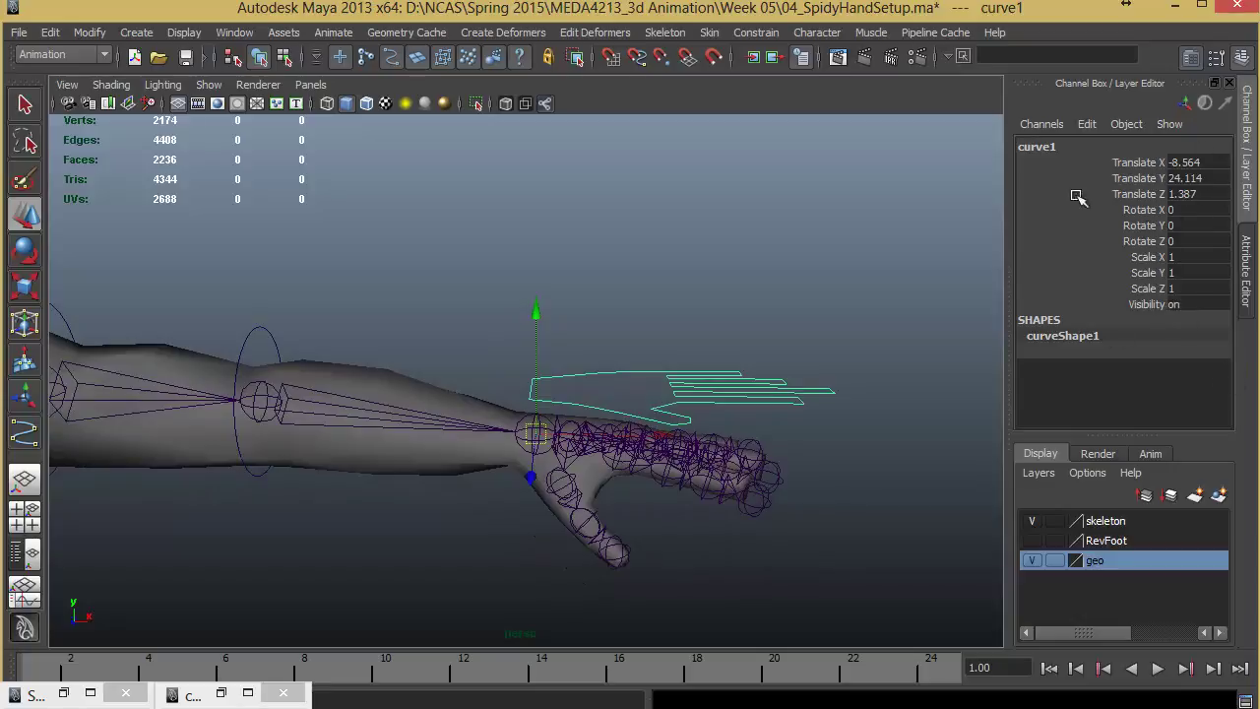
{"action": "left_click", "coordinate": [90, 31]}
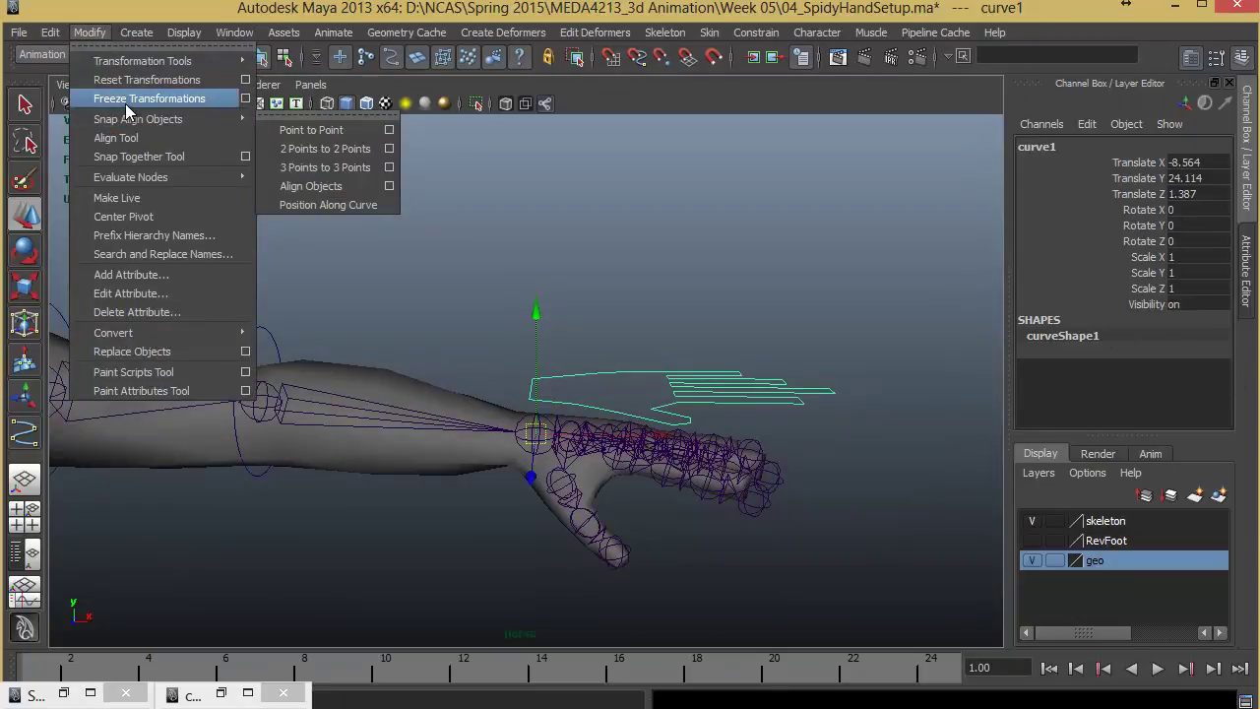
{"action": "left_click", "coordinate": [99, 95]}
- Try rotating the hand curve about its wrist pivot on different axes
{"action": "mouse_move", "coordinate": [771, 315]}
{"action": "left_mouse_down", "text": "alt"}
{"action": "mouse_move", "coordinate": [743, 351]}
{"action": "mouse_move", "coordinate": [748, 377]}
{"action": "left_mouse_up", "text": "alt"}
{"action": "key", "text": "e"}
{"action": "left_click_drag", "start_coordinate": [585, 231], "coordinate": [606, 209]}
{"action": "key", "text": "ctrl+z"}
{"action": "left_click_drag", "start_coordinate": [599, 473], "coordinate": [368, 486]}
{"action": "key", "text": "ctrl+z"}
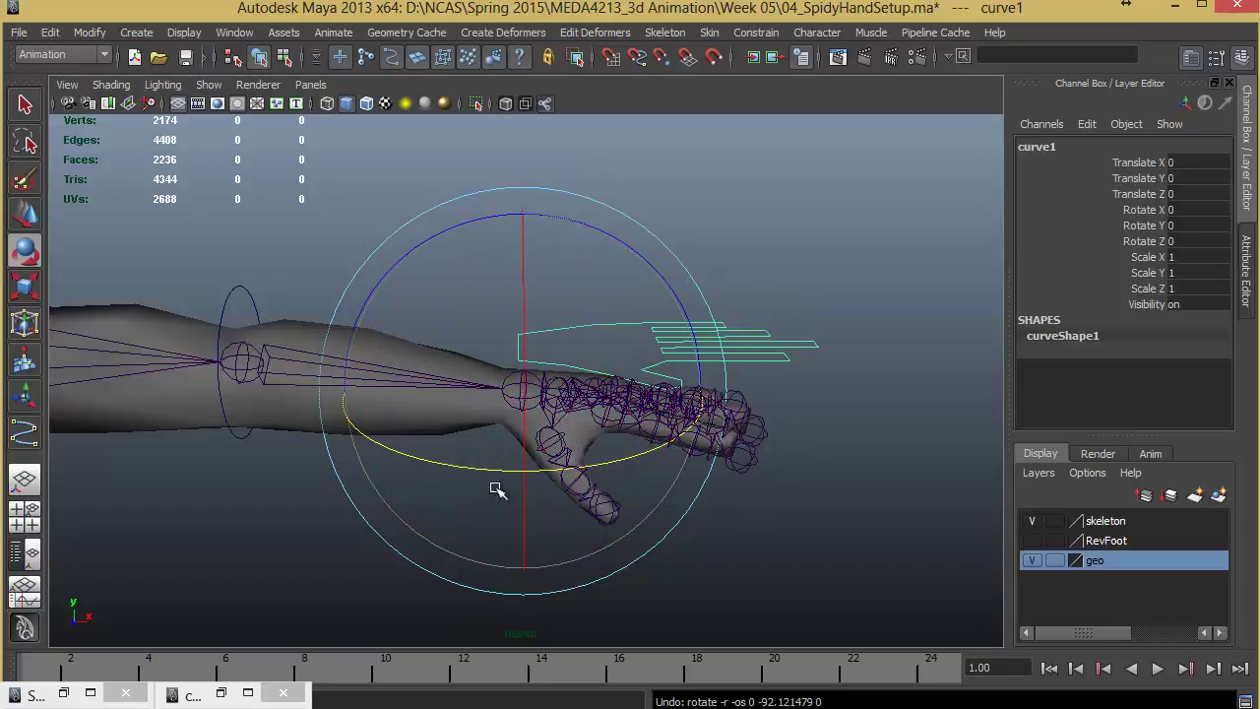
- Deselect the hand curve, review the arm controls around the character and switch to the front view of the upper body
{"action": "left_click_drag", "start_coordinate": [425, 444], "coordinate": [810, 420], "text": "alt"}
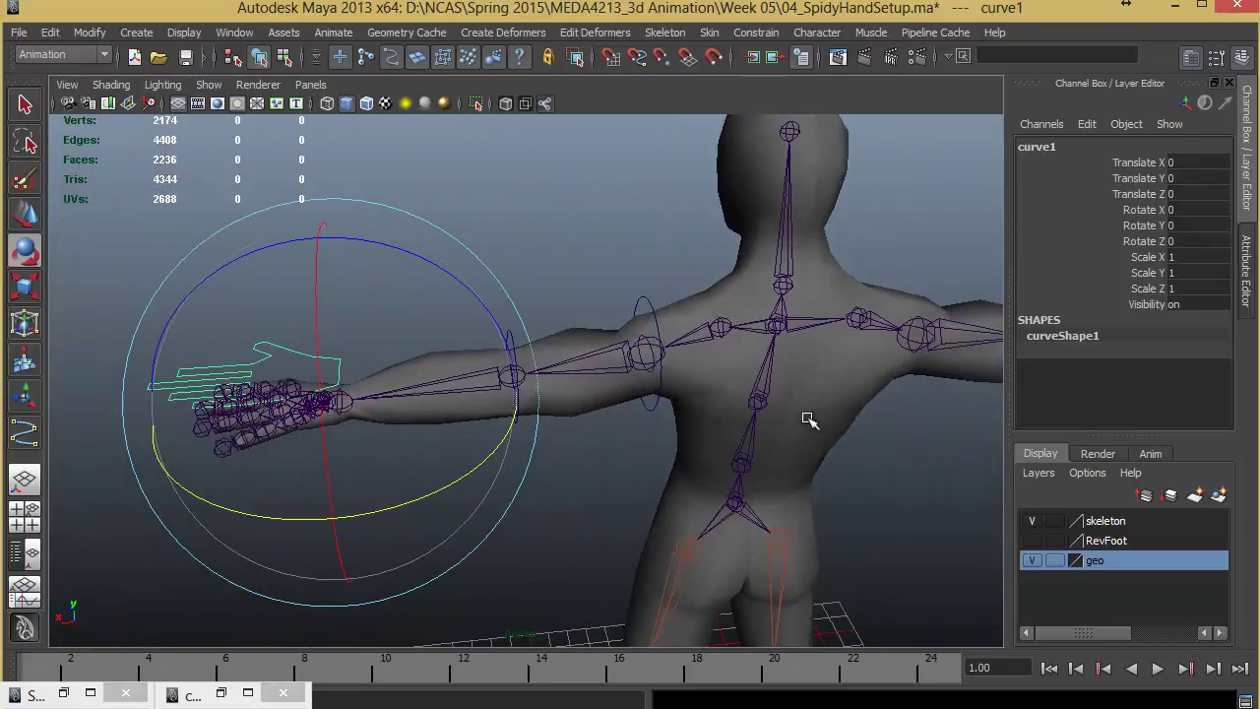
{"action": "left_click_drag", "start_coordinate": [635, 379], "coordinate": [618, 341], "text": "alt"}
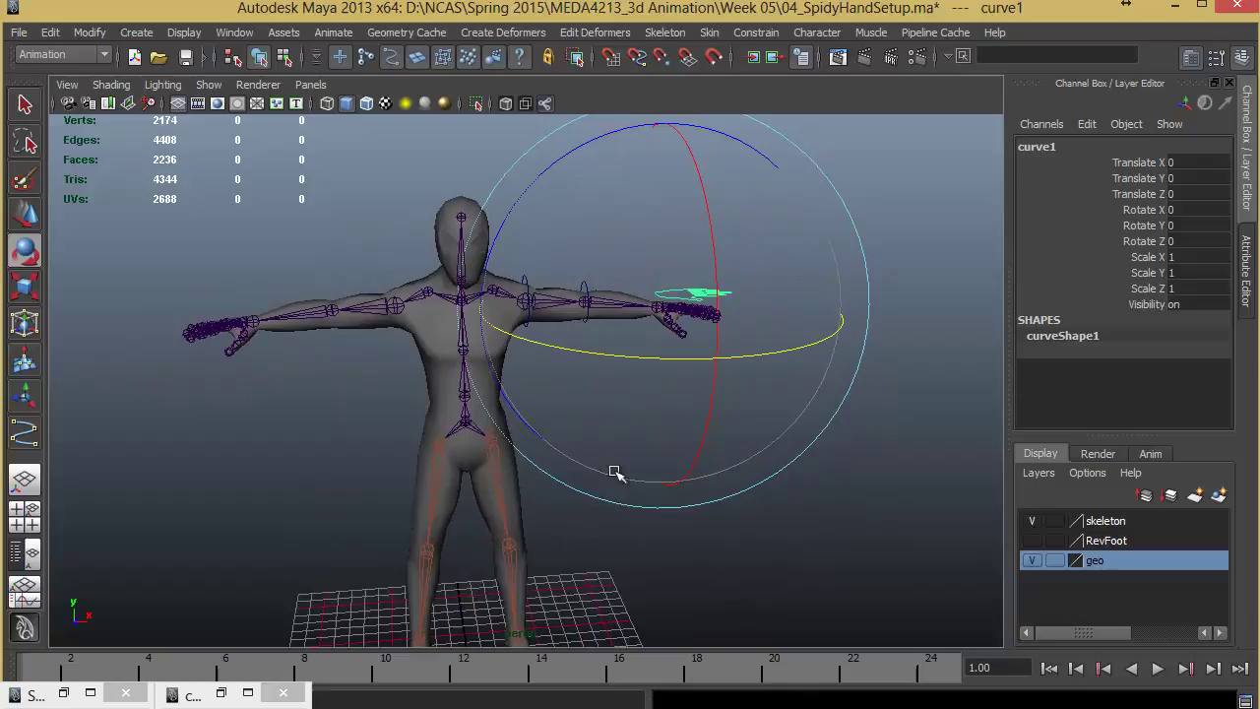
{"action": "left_click", "coordinate": [612, 519]}
{"action": "middle_click_drag", "start_coordinate": [628, 417], "coordinate": [631, 398], "text": "alt"}
{"action": "left_click_drag", "start_coordinate": [631, 399], "coordinate": [229, 440], "text": "alt"}
{"action": "key", "text": "space"}
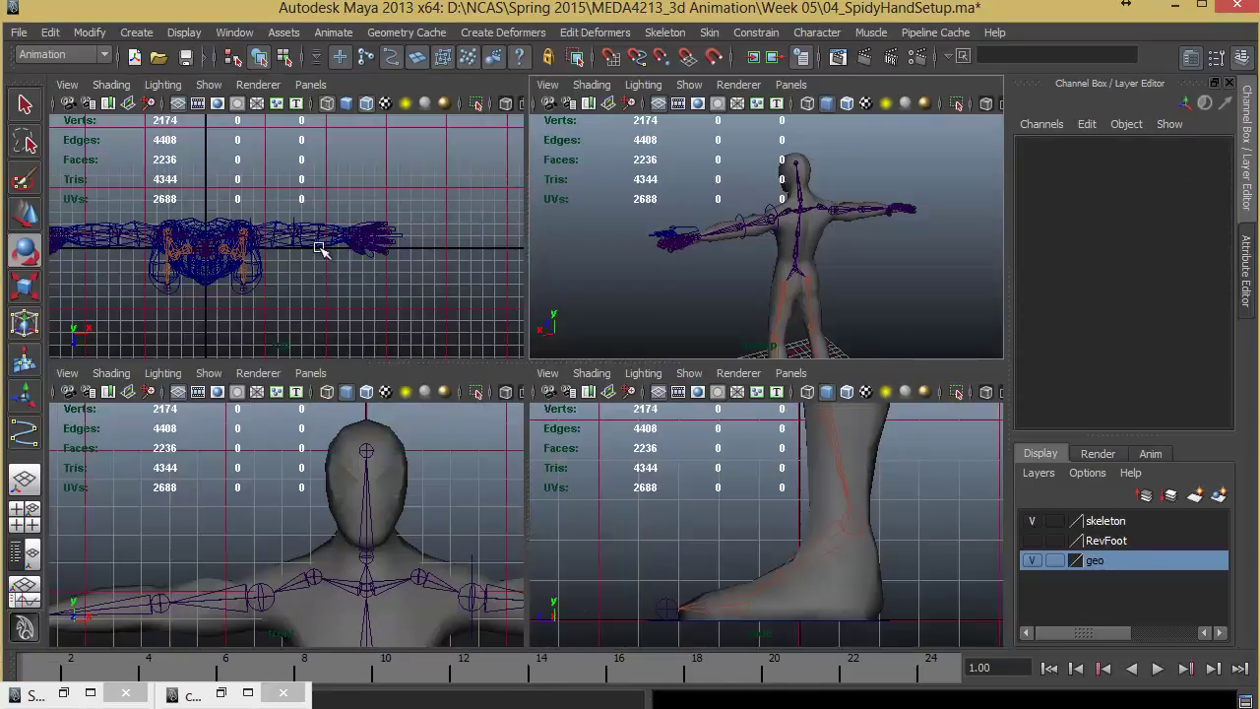
{"action": "key", "text": "space"}
{"action": "key", "text": "space"}
{"action": "key", "text": "space"}
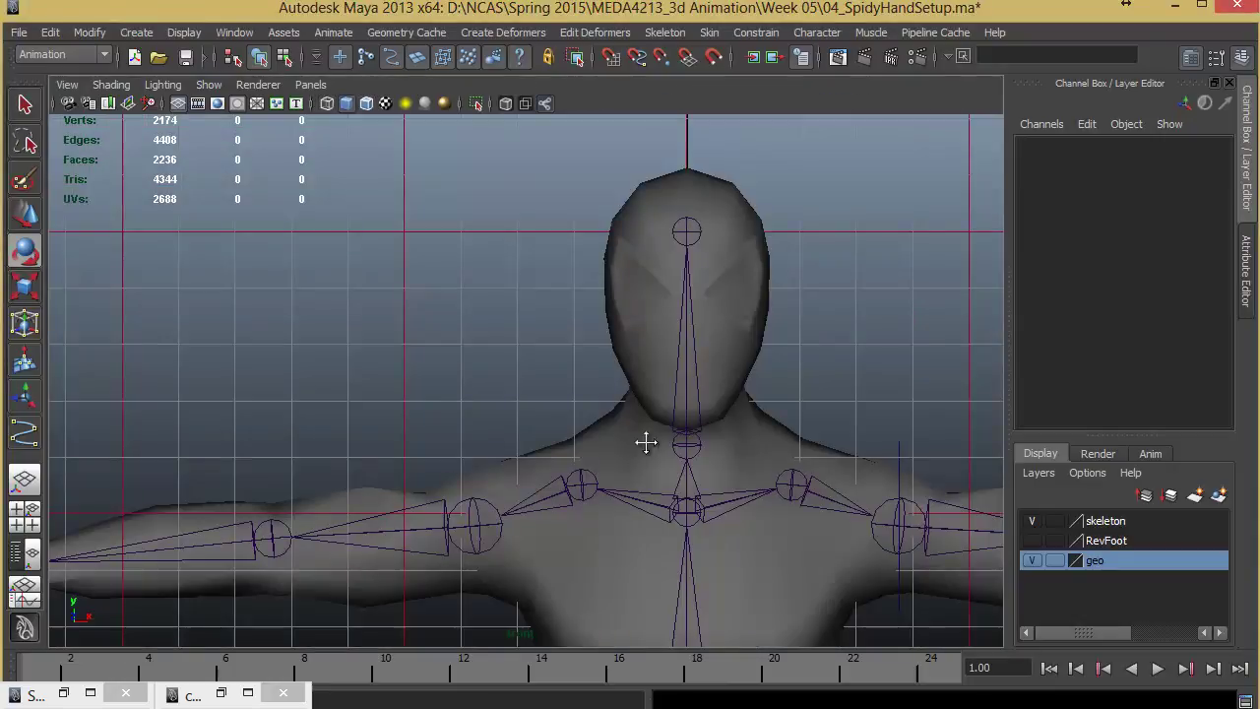
- Create a NURBS circle for the left clavicle control
{"action": "mouse_move", "coordinate": [647, 442]}
{"action": "middle_mouse_down", "text": "alt"}
{"action": "mouse_move", "coordinate": [239, 380]}
{"action": "mouse_move", "coordinate": [397, 389]}
{"action": "middle_mouse_up", "text": "alt"}
{"action": "left_click", "coordinate": [136, 32]}
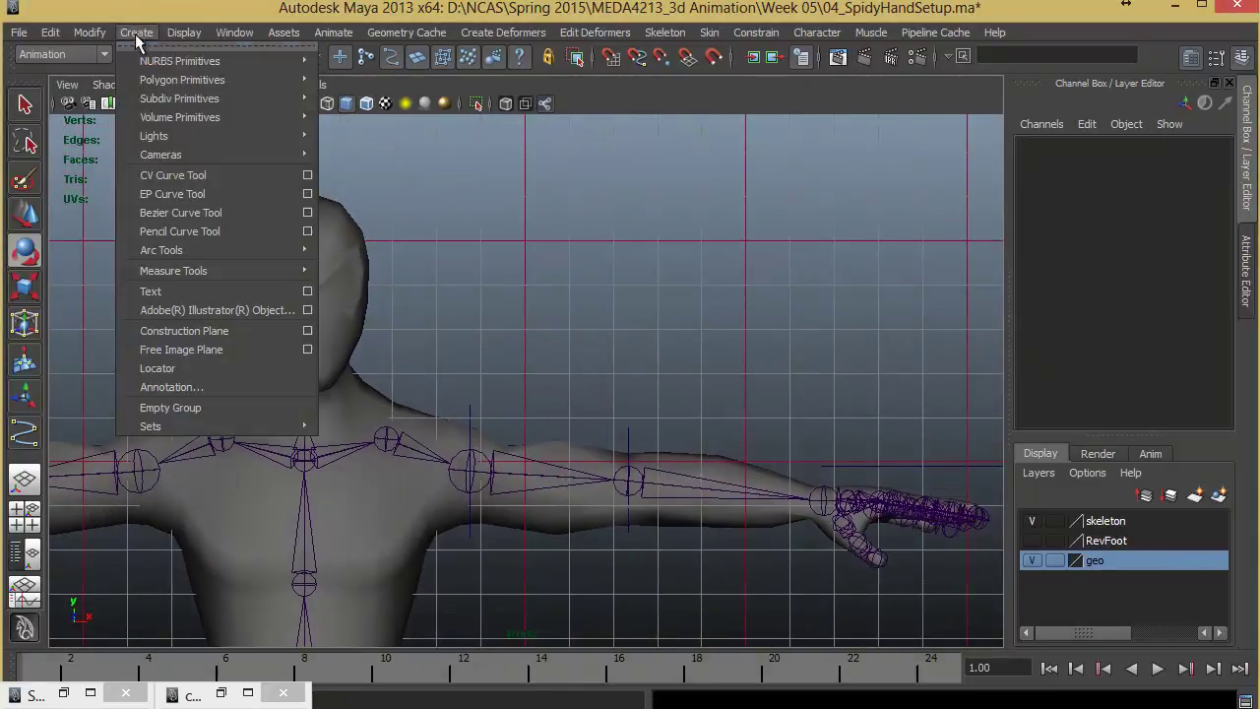
{"action": "mouse_move", "coordinate": [152, 65]}
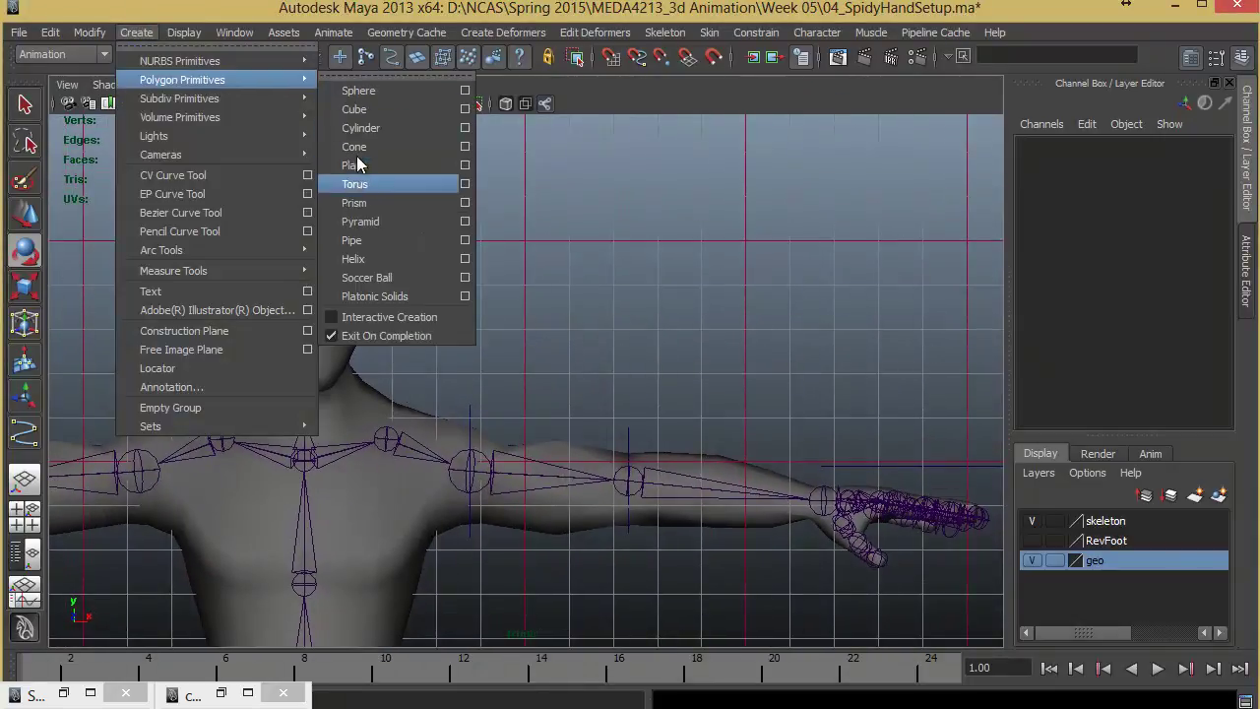
{"action": "left_click", "coordinate": [355, 184]}
- Move the new circle above the character's left shoulder, to about X 3.825 and Y 27.986
{"action": "right_click_drag", "start_coordinate": [667, 363], "coordinate": [208, 417], "text": "alt"}
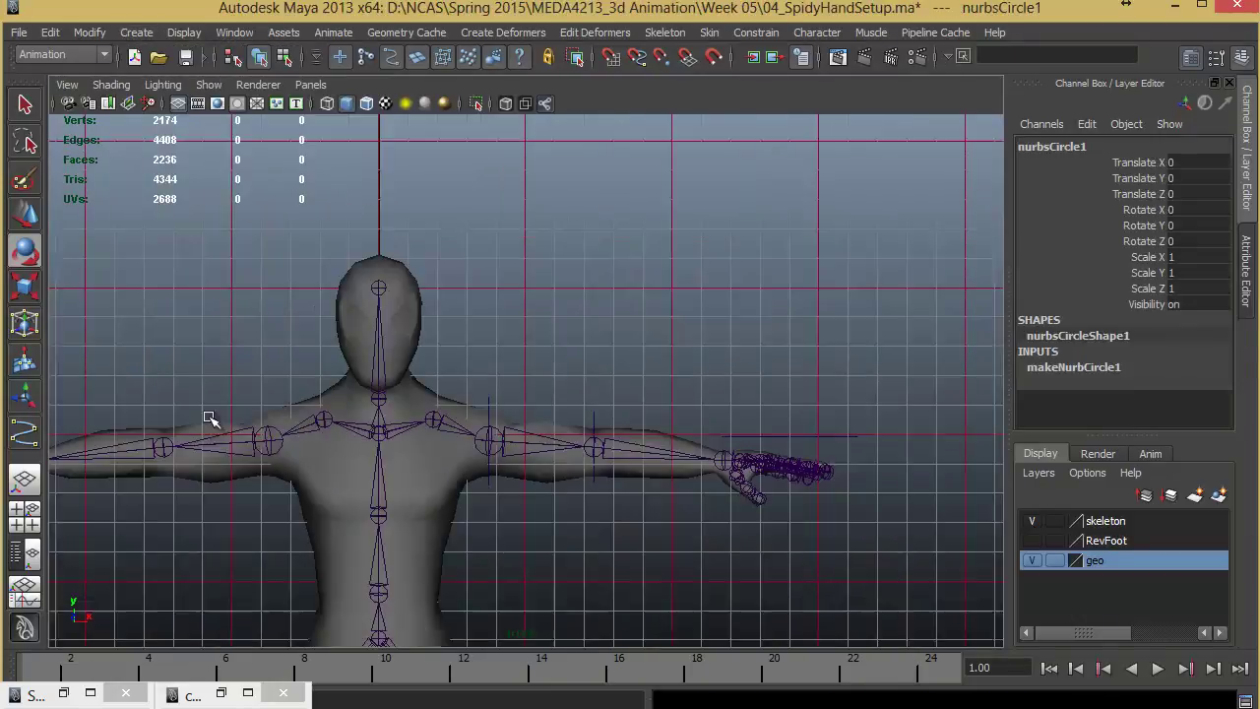
{"action": "middle_click_drag", "start_coordinate": [506, 469], "coordinate": [506, 219], "text": "alt"}
{"action": "key", "text": "w"}
{"action": "right_click_drag", "start_coordinate": [660, 409], "coordinate": [3, 440], "text": "alt"}
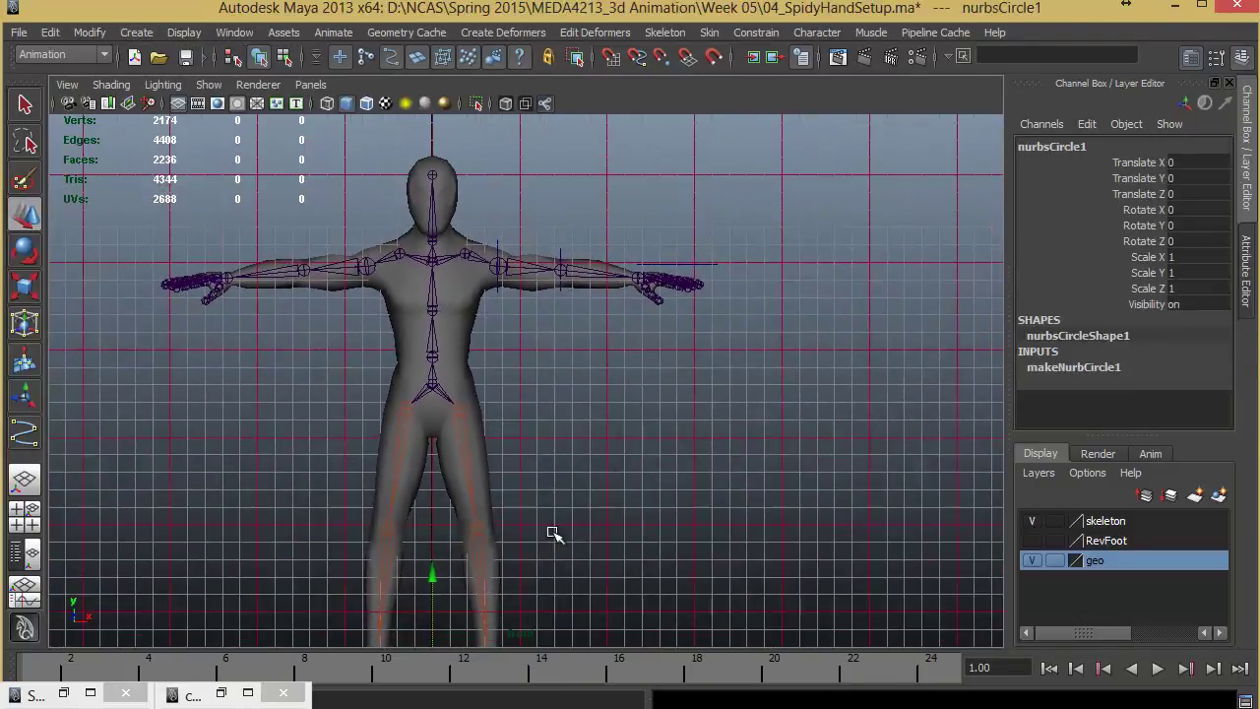
{"action": "right_click_drag", "start_coordinate": [599, 512], "coordinate": [391, 483], "text": "alt"}
{"action": "middle_click_drag", "start_coordinate": [448, 588], "coordinate": [458, 529], "text": "alt"}
{"action": "left_click_drag", "start_coordinate": [453, 585], "coordinate": [511, 169]}
{"action": "right_click_drag", "start_coordinate": [575, 193], "coordinate": [614, 202], "text": "alt"}
{"action": "middle_click_drag", "start_coordinate": [613, 201], "coordinate": [613, 435], "text": "alt"}
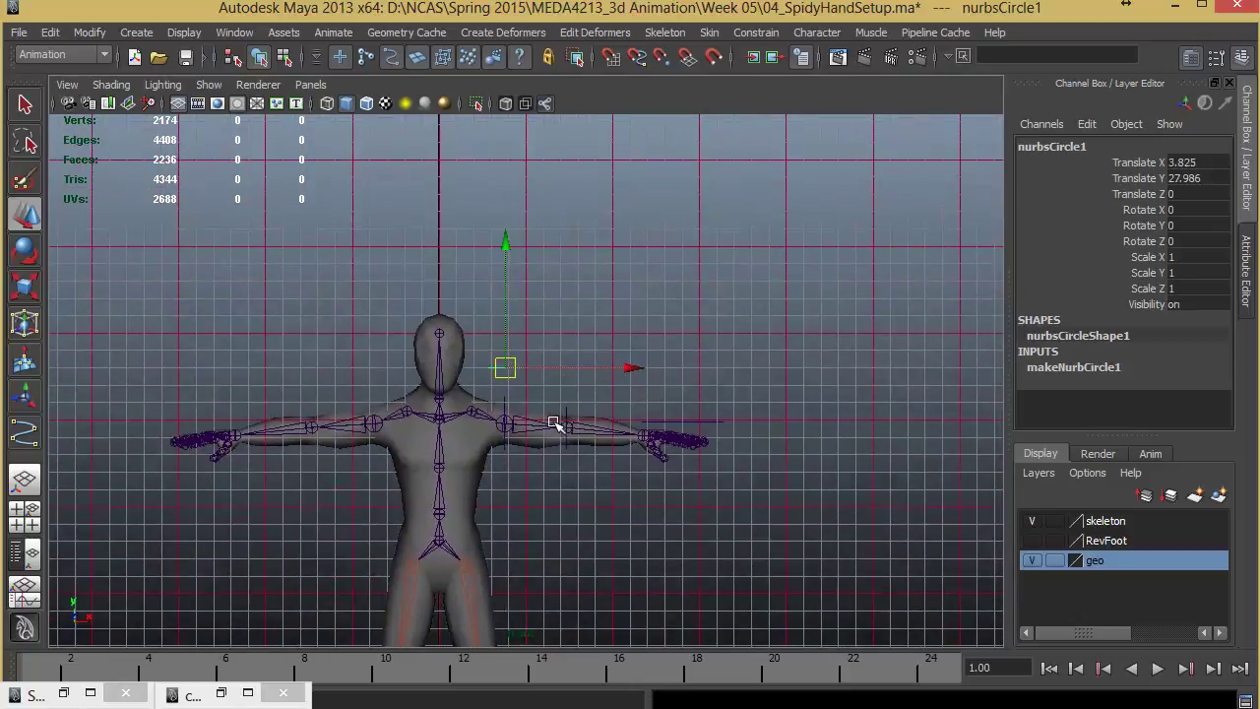
{"action": "right_click_drag", "start_coordinate": [557, 421], "coordinate": [880, 395], "text": "alt"}
- Set the circle's X rotation to 90 so it faces the front view
{"action": "key", "text": "e"}
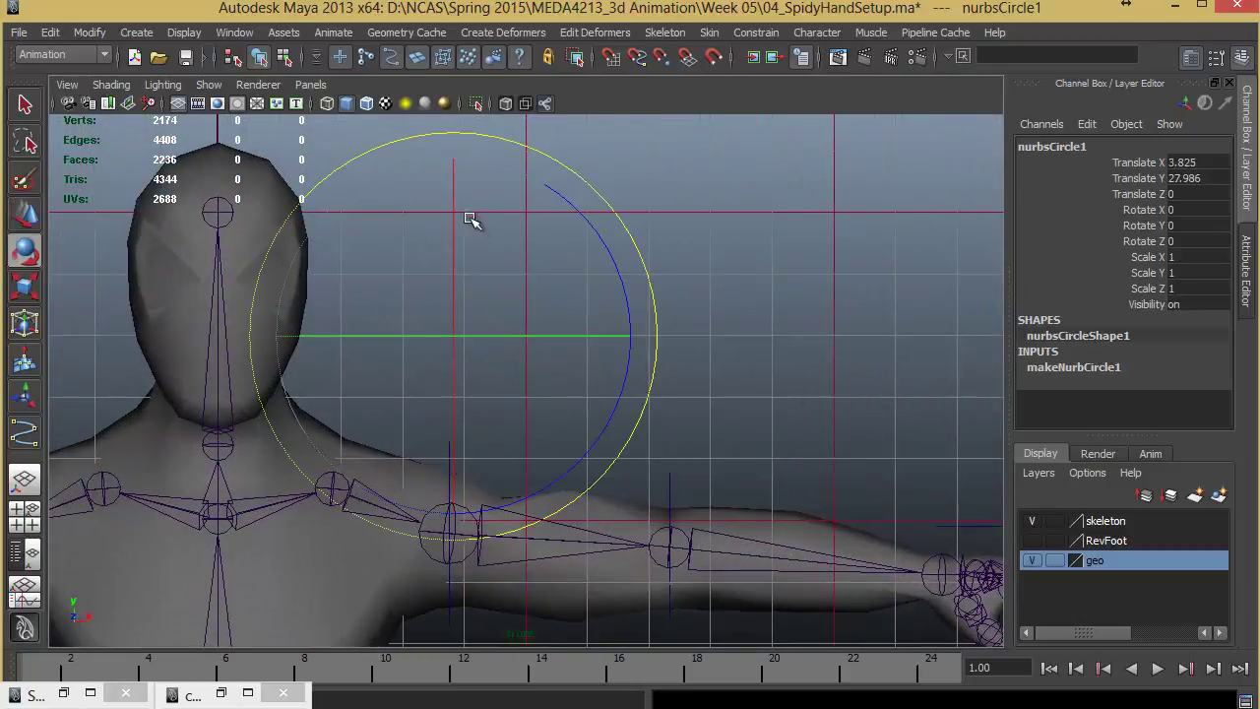
{"action": "left_click_drag", "start_coordinate": [453, 196], "coordinate": [706, 257]}
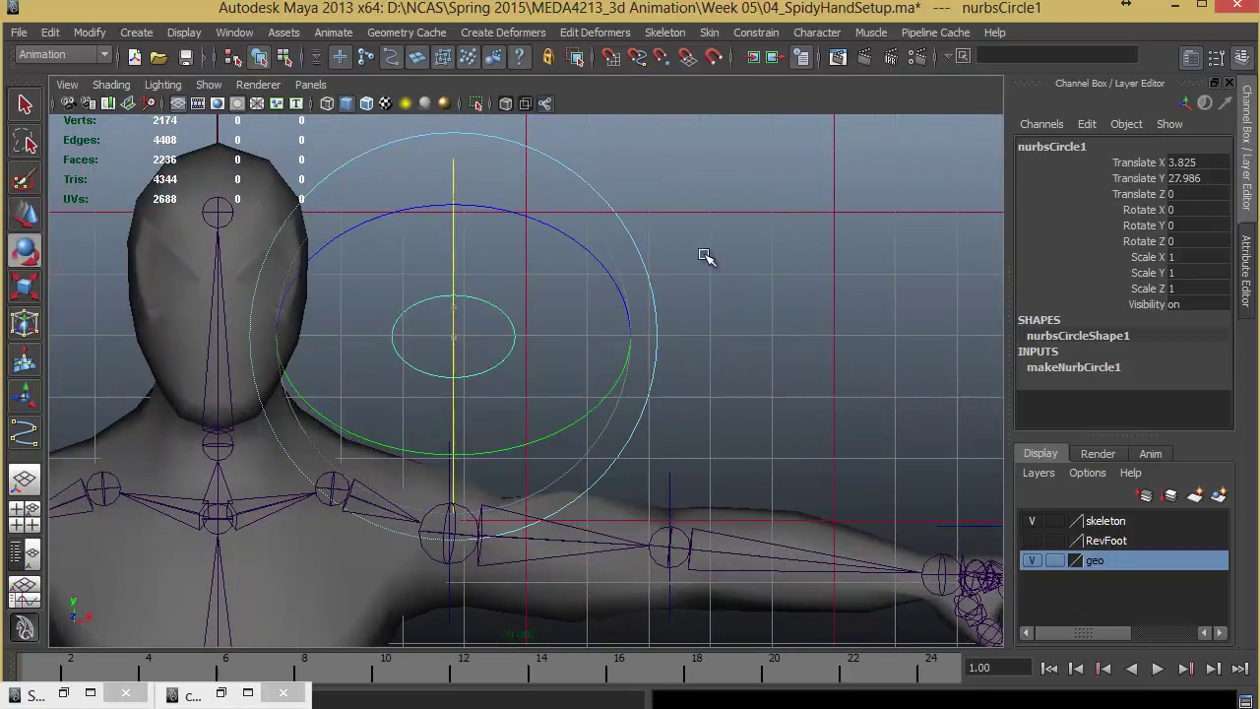
{"action": "left_click", "coordinate": [1199, 212]}
{"action": "type", "text": "90"}
{"action": "key", "text": "Return"}
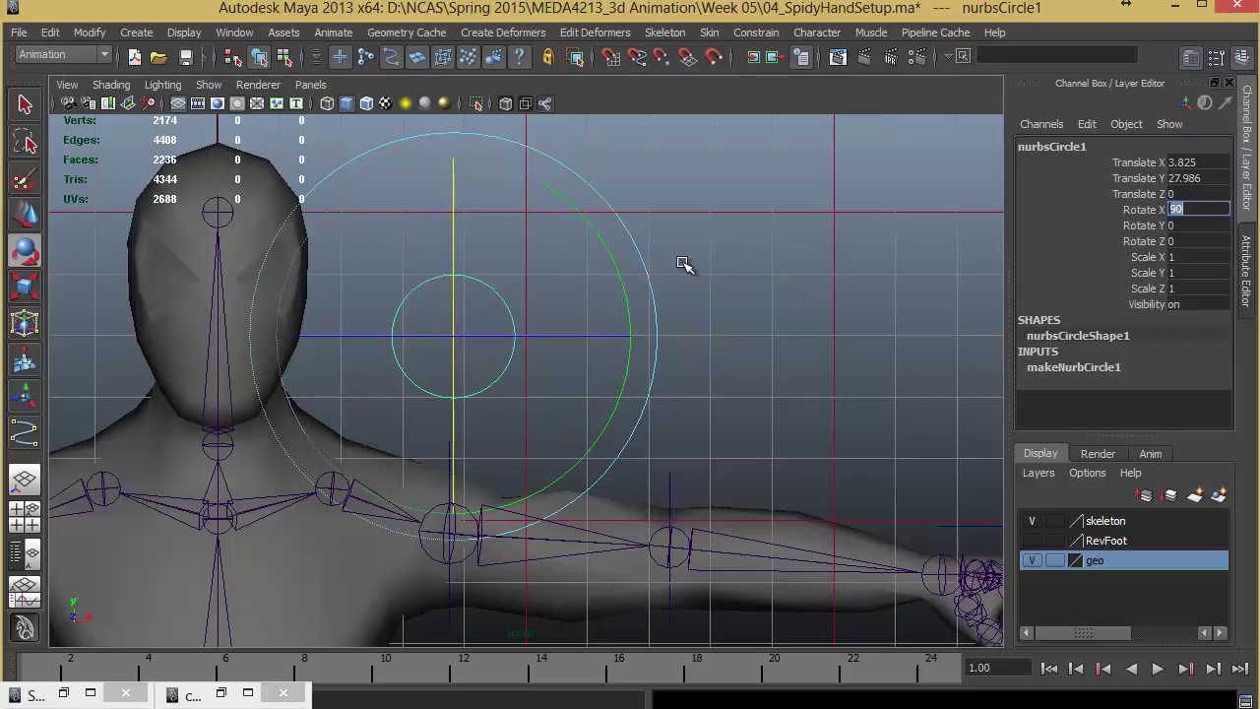
- Switch the circle to CV editing and scale its top and bottom middle CVs together to pinch the waist
{"action": "right_click_drag", "start_coordinate": [685, 263], "coordinate": [610, 259]}
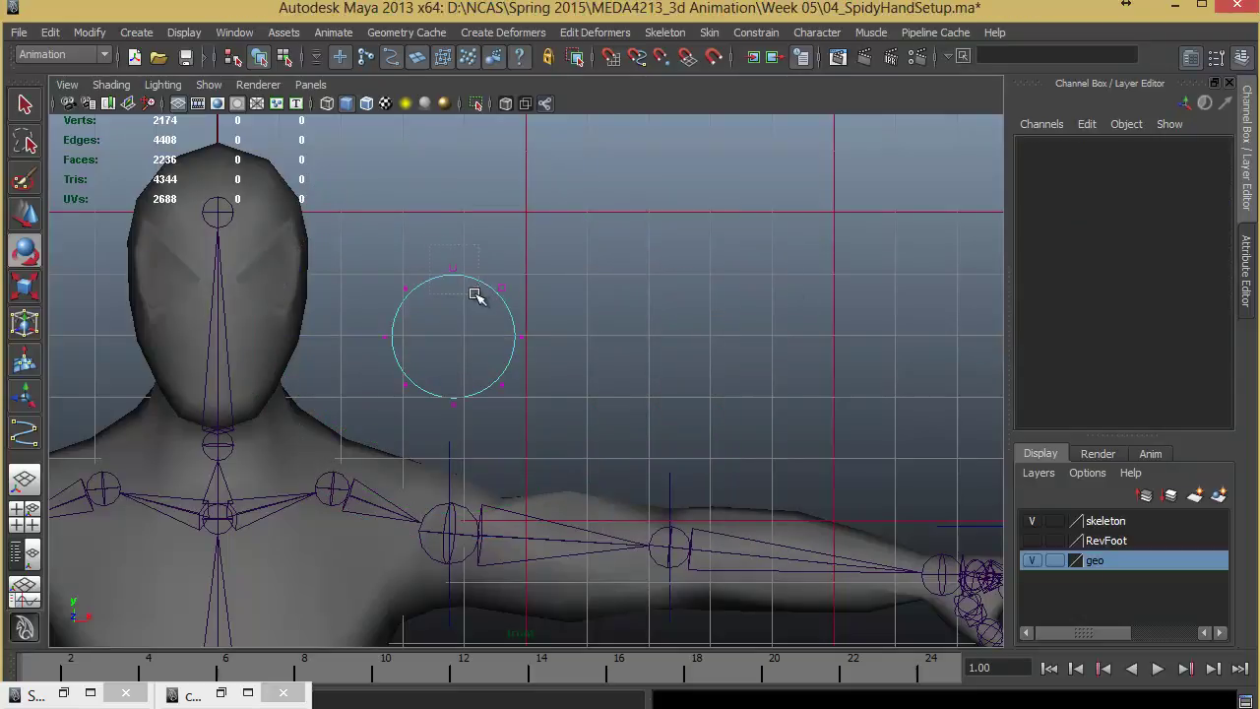
{"action": "left_click_drag", "start_coordinate": [474, 294], "coordinate": [479, 293]}
{"action": "key", "text": "w"}
{"action": "left_click_drag", "start_coordinate": [442, 389], "coordinate": [463, 418], "text": "shift"}
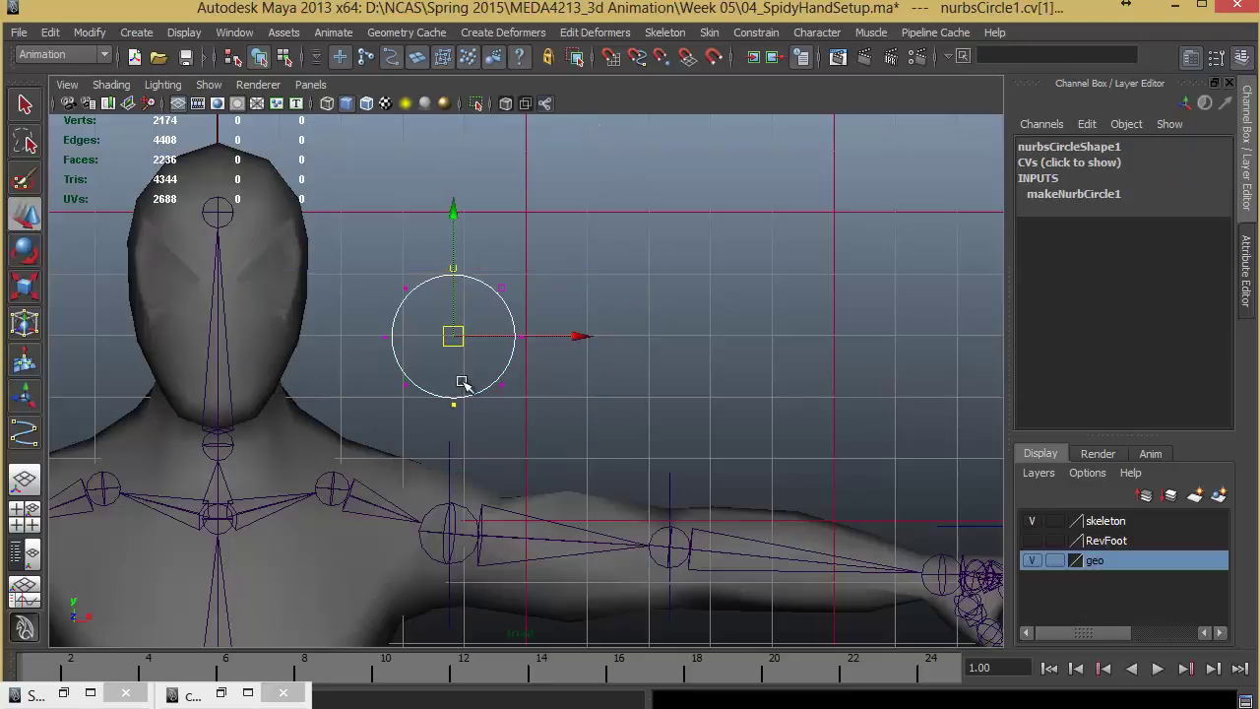
{"action": "key", "text": "e"}
{"action": "key", "text": "r"}
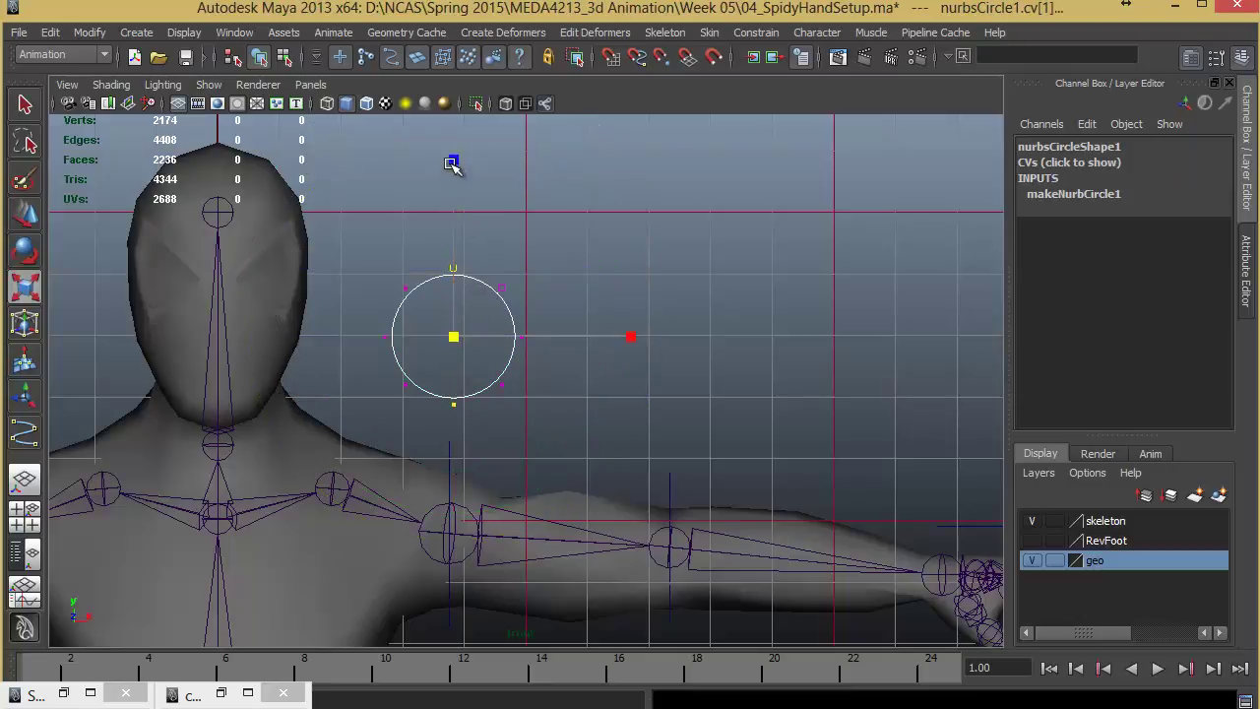
{"action": "left_click_drag", "start_coordinate": [451, 164], "coordinate": [449, 307]}
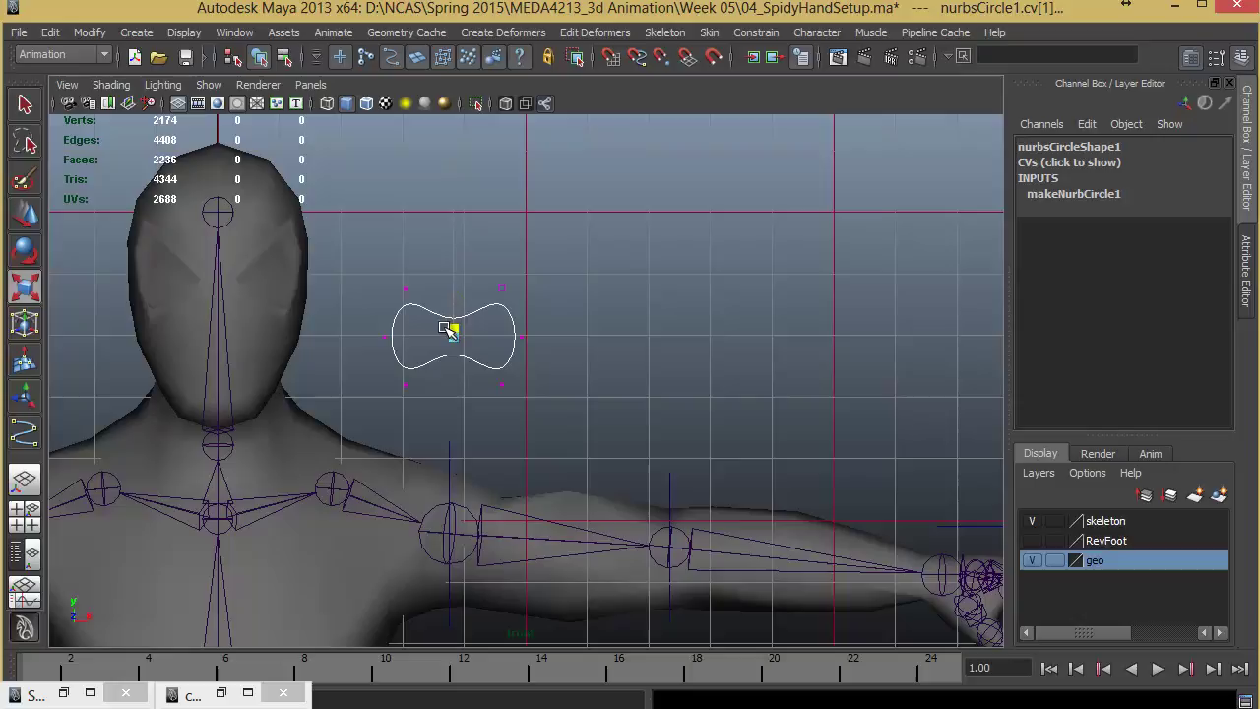
- Move the upper and lower CVs at the curve's neck-side end toward its centerline to narrow that end
{"action": "key", "text": "w"}
{"action": "left_click", "coordinate": [404, 287]}
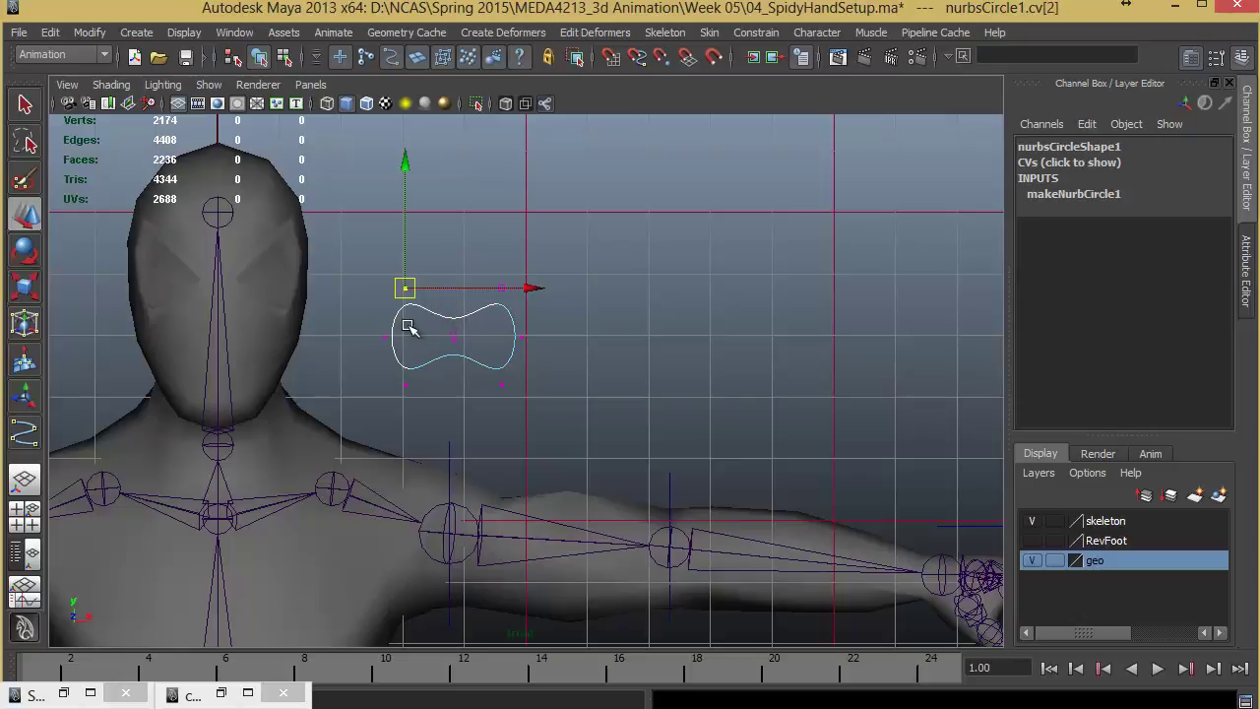
{"action": "left_click_drag", "start_coordinate": [404, 194], "coordinate": [404, 240]}
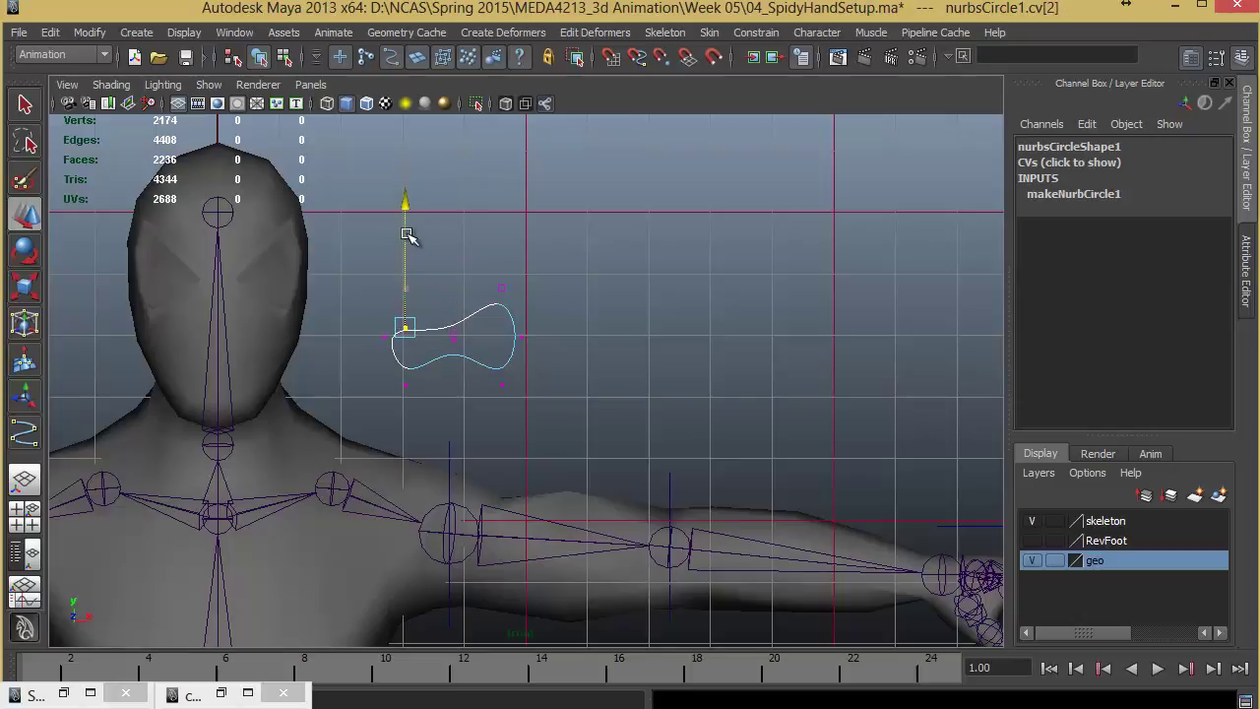
{"action": "left_click", "coordinate": [404, 383]}
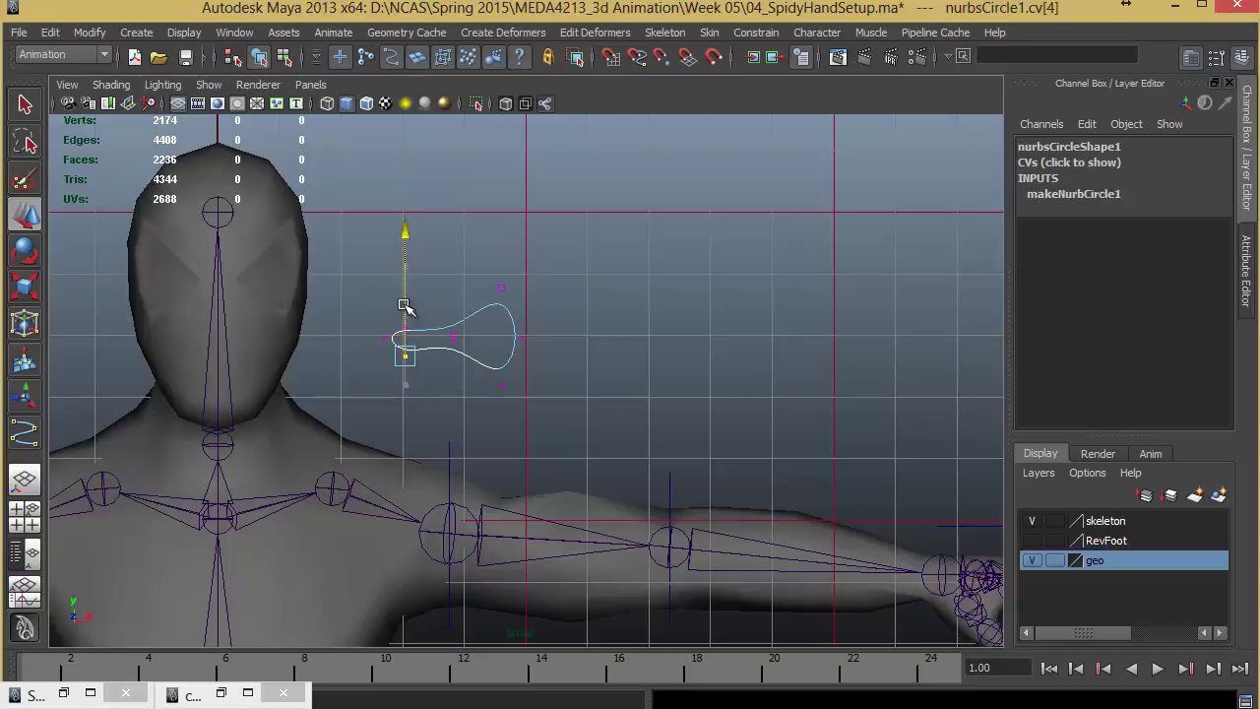
{"action": "left_click", "coordinate": [408, 331]}
{"action": "left_click_drag", "start_coordinate": [409, 331], "coordinate": [406, 309]}
- Pull the curve's arm-side end CV outward, adjust the CV below it, and return to object mode
{"action": "left_click", "coordinate": [519, 336]}
{"action": "left_click_drag", "start_coordinate": [520, 336], "coordinate": [548, 340]}
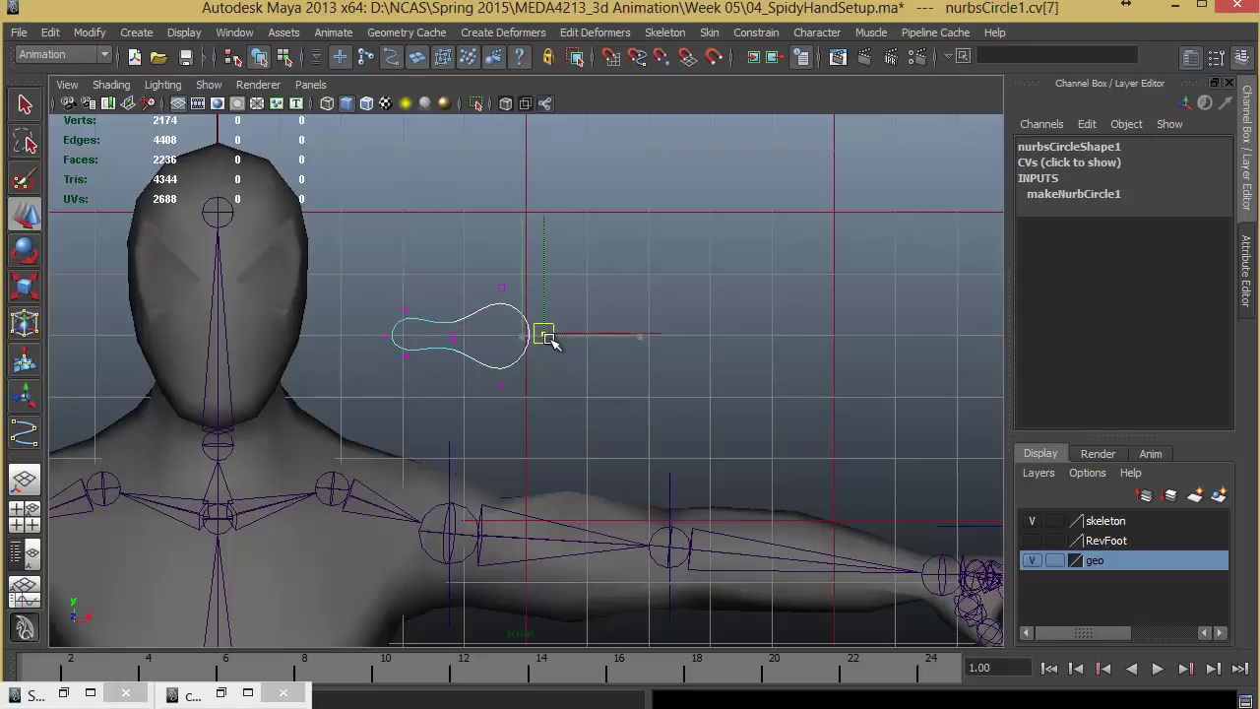
{"action": "left_click", "coordinate": [501, 383]}
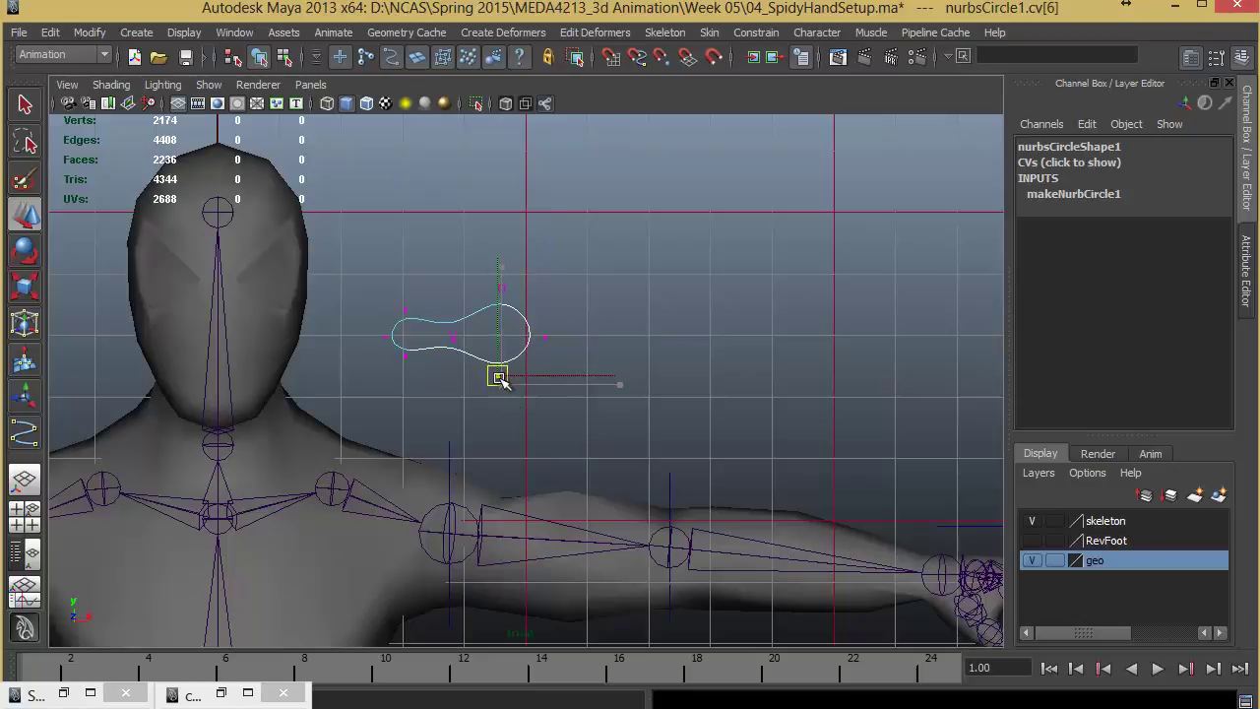
{"action": "left_click", "coordinate": [512, 390]}
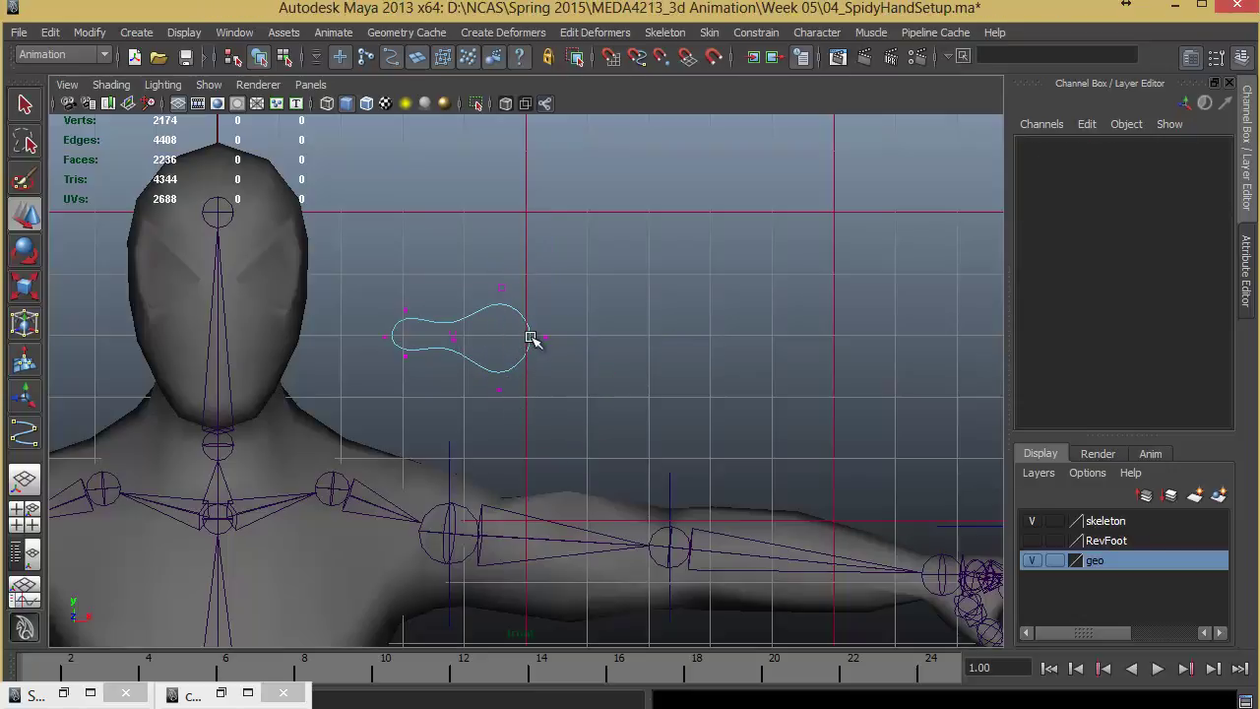
{"action": "mouse_move", "coordinate": [527, 397]}
{"action": "right_mouse_down"}
{"action": "mouse_move", "coordinate": [515, 417]}
{"action": "mouse_move", "coordinate": [526, 380]}
{"action": "right_mouse_up"}
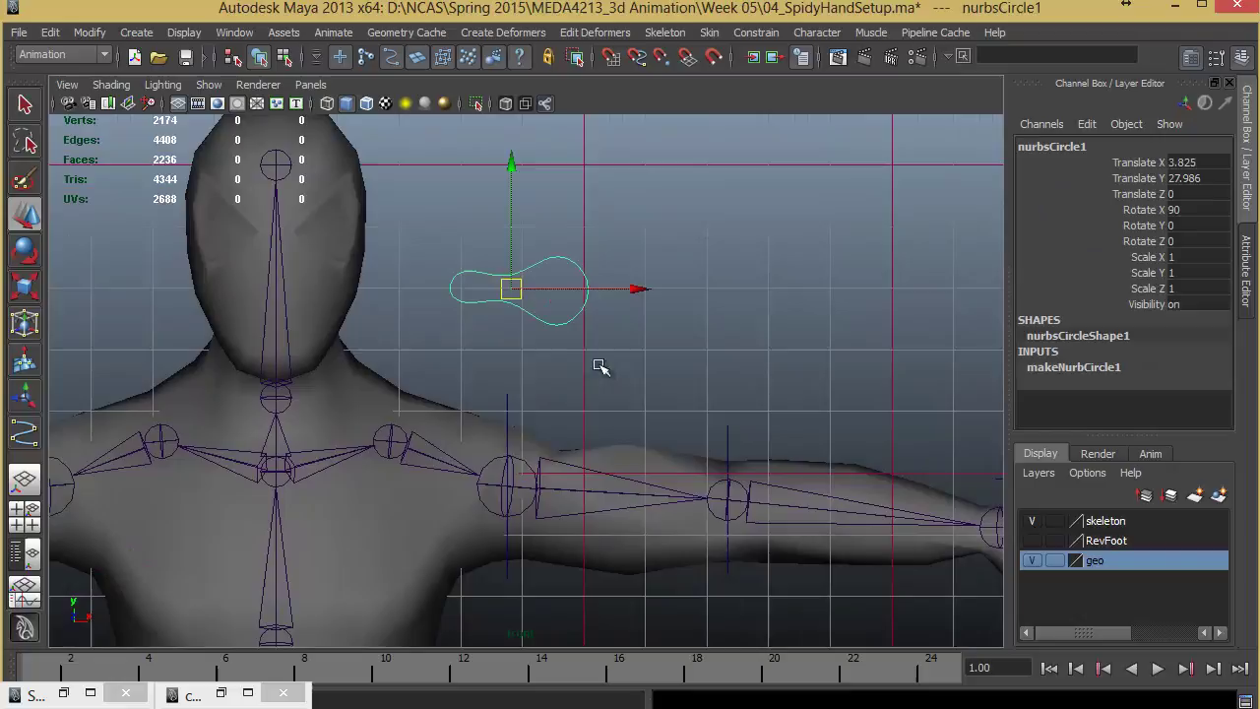
- Position the curve behind the left shoulder at about X 1.988, Y 25.636 and Z -2.846, using the perspective view
{"action": "left_click_drag", "start_coordinate": [512, 292], "coordinate": [393, 440]}
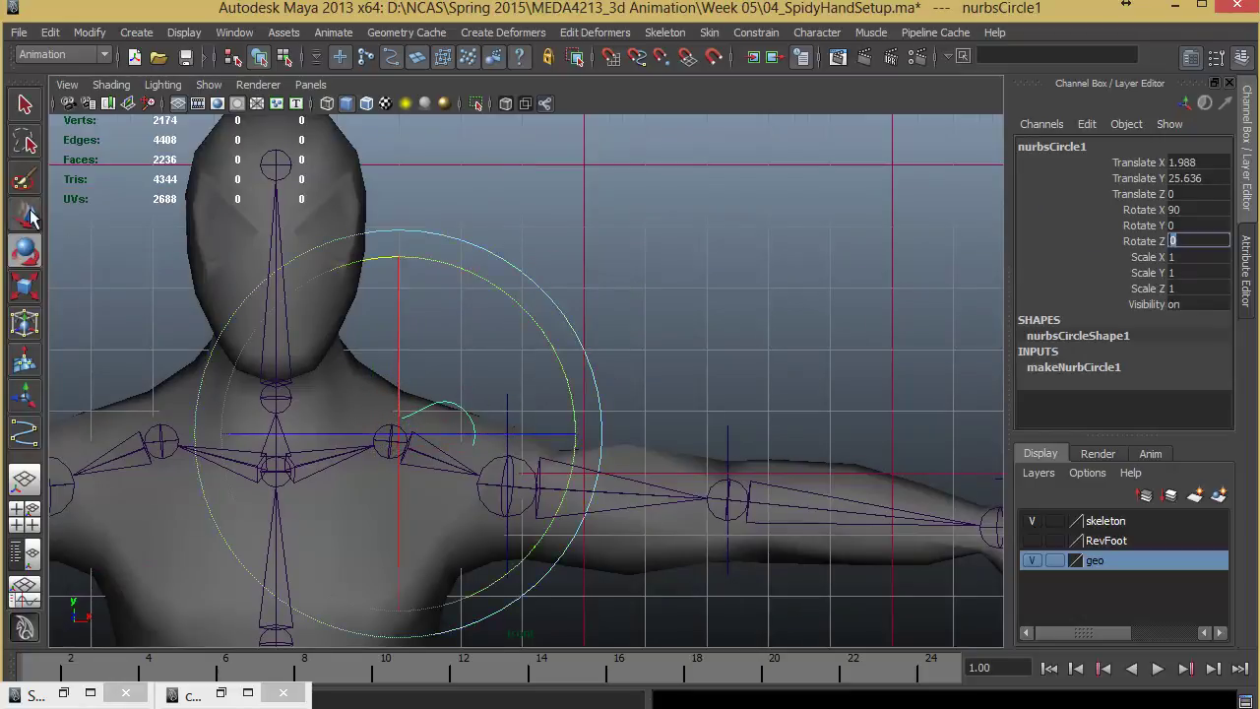
{"action": "left_click", "coordinate": [26, 213]}
{"action": "middle_click_drag", "start_coordinate": [645, 558], "coordinate": [665, 487], "text": "alt"}
{"action": "key", "text": "space"}
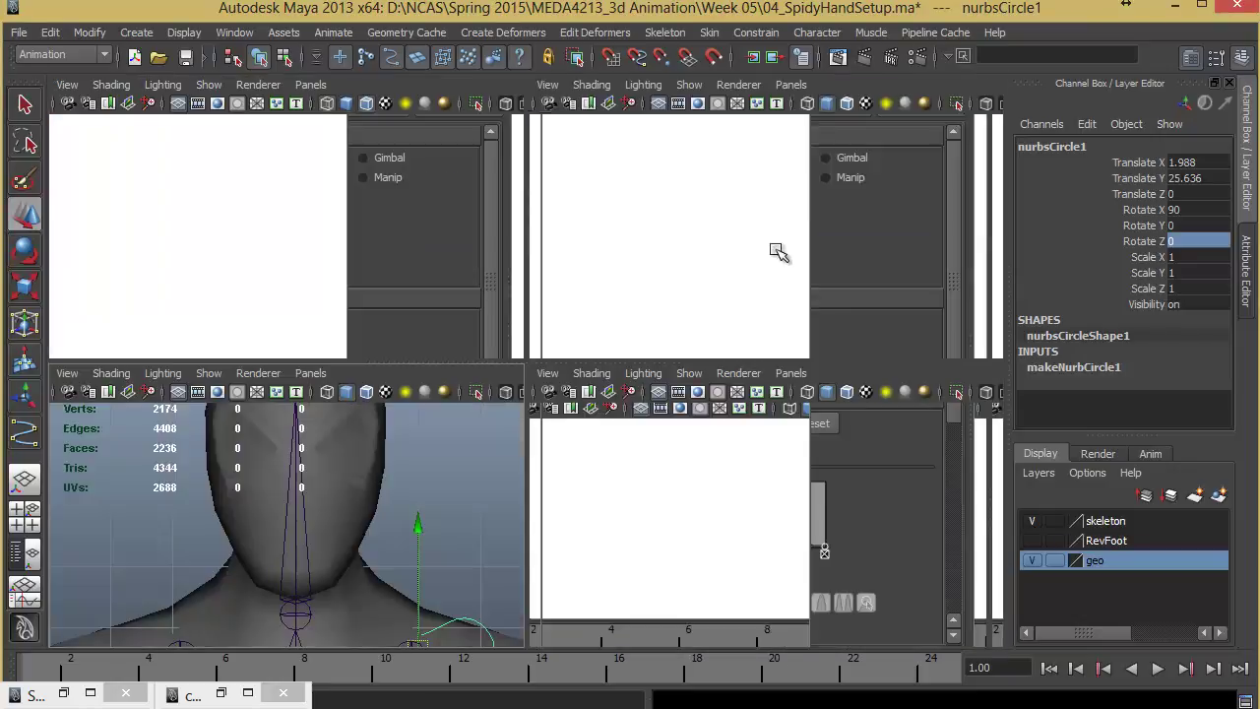
{"action": "key", "text": "space"}
{"action": "left_click_drag", "start_coordinate": [737, 269], "coordinate": [832, 275], "text": "alt"}
{"action": "right_click_drag", "start_coordinate": [829, 274], "coordinate": [725, 436], "text": "alt"}
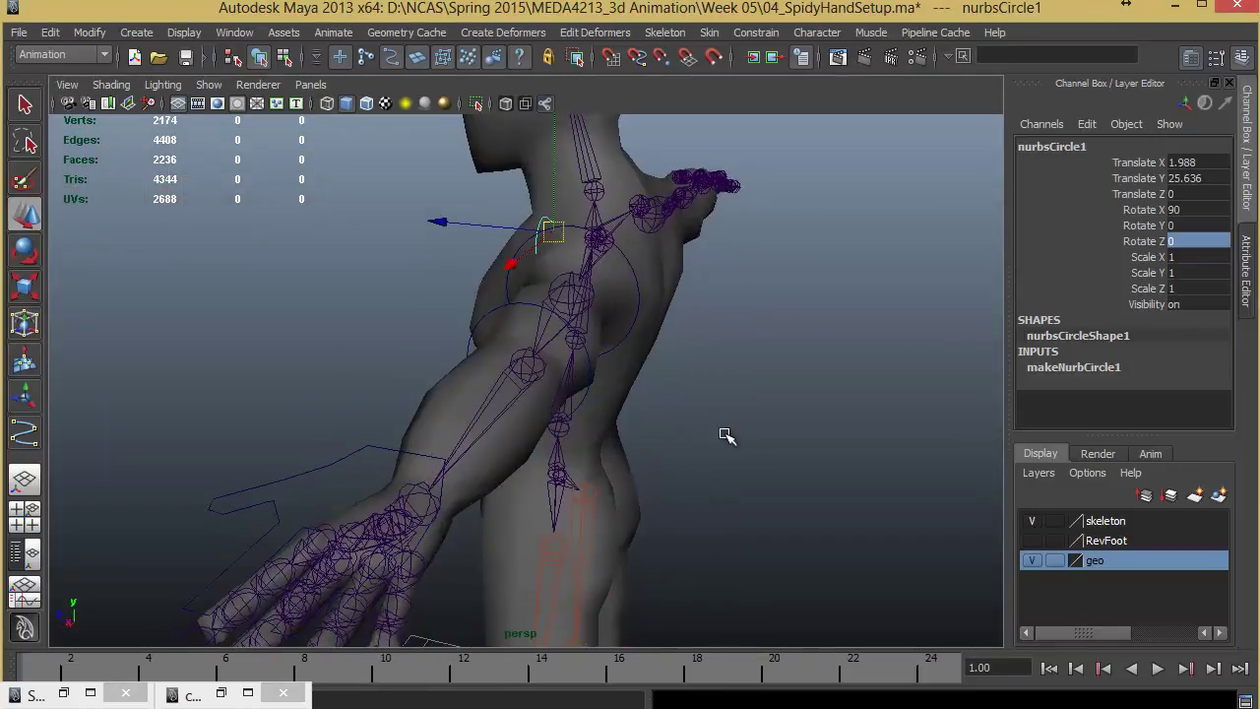
{"action": "middle_click_drag", "start_coordinate": [602, 408], "coordinate": [594, 526], "text": "alt"}
{"action": "left_click_drag", "start_coordinate": [455, 290], "coordinate": [549, 374], "text": "alt"}
- Scale the curve to about 2.187 in Z and shift it closer to the back, to about X 1.862 and Z -2.302
{"action": "key", "text": "e"}
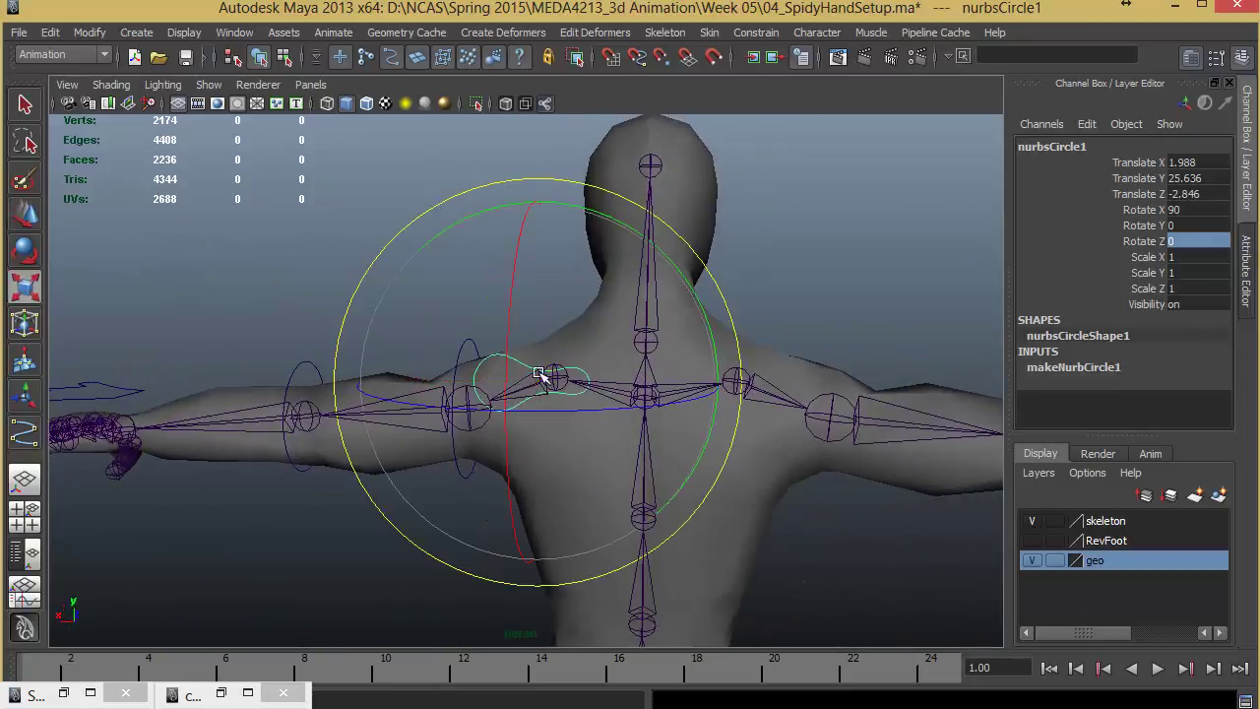
{"action": "key", "text": "r"}
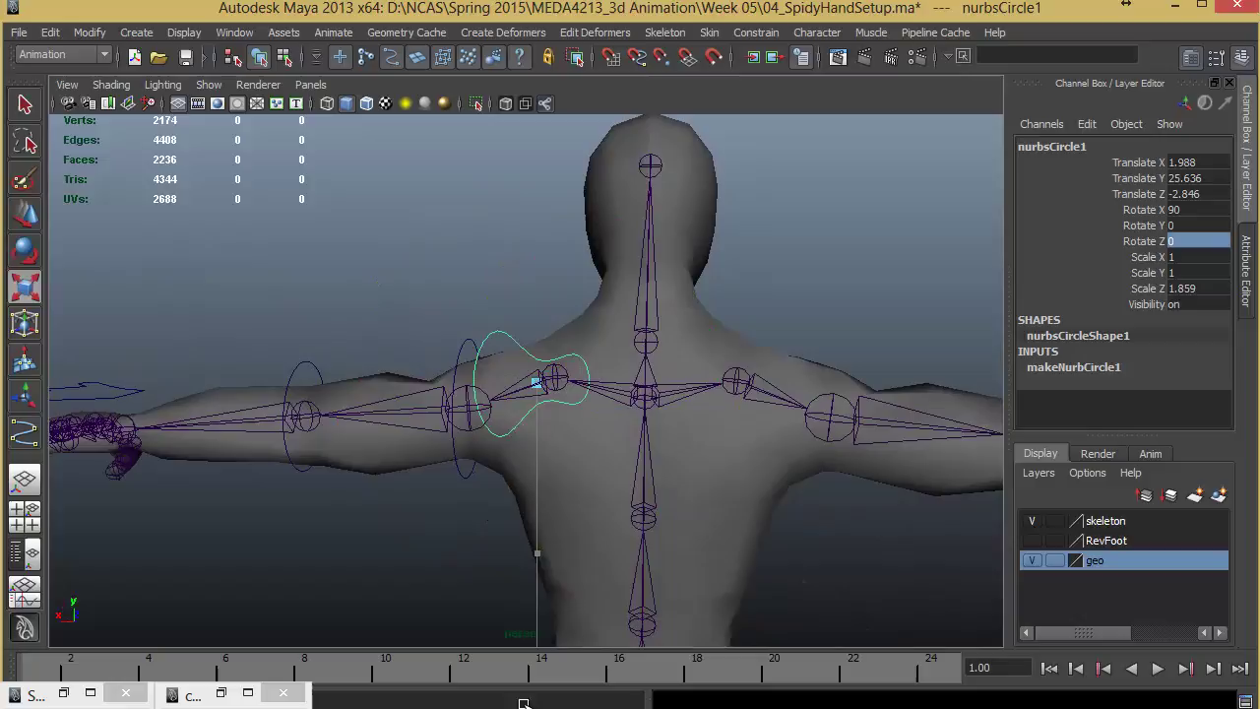
{"action": "left_click_drag", "start_coordinate": [552, 630], "coordinate": [569, 572], "text": "alt"}
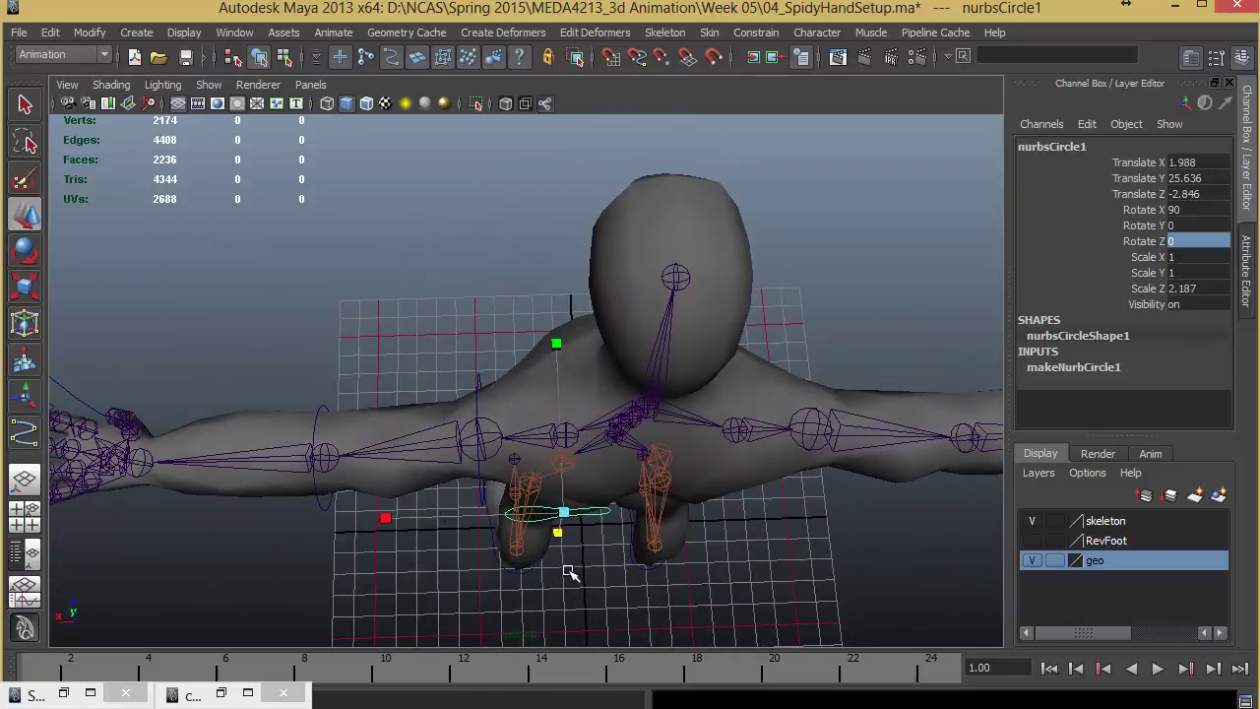
{"action": "left_click_drag", "start_coordinate": [500, 514], "coordinate": [525, 544]}
{"action": "key", "text": "ctrl+z"}
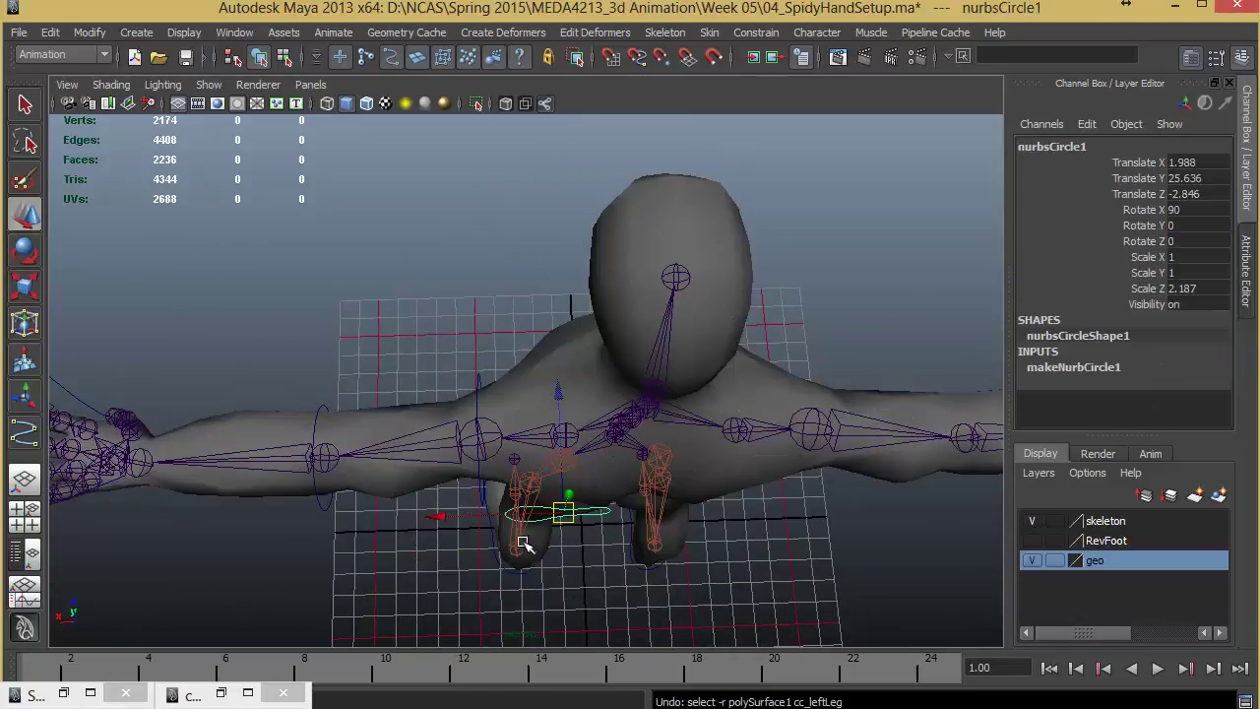
{"action": "left_click_drag", "start_coordinate": [463, 514], "coordinate": [470, 515]}
{"action": "left_click_drag", "start_coordinate": [512, 581], "coordinate": [675, 460], "text": "alt"}
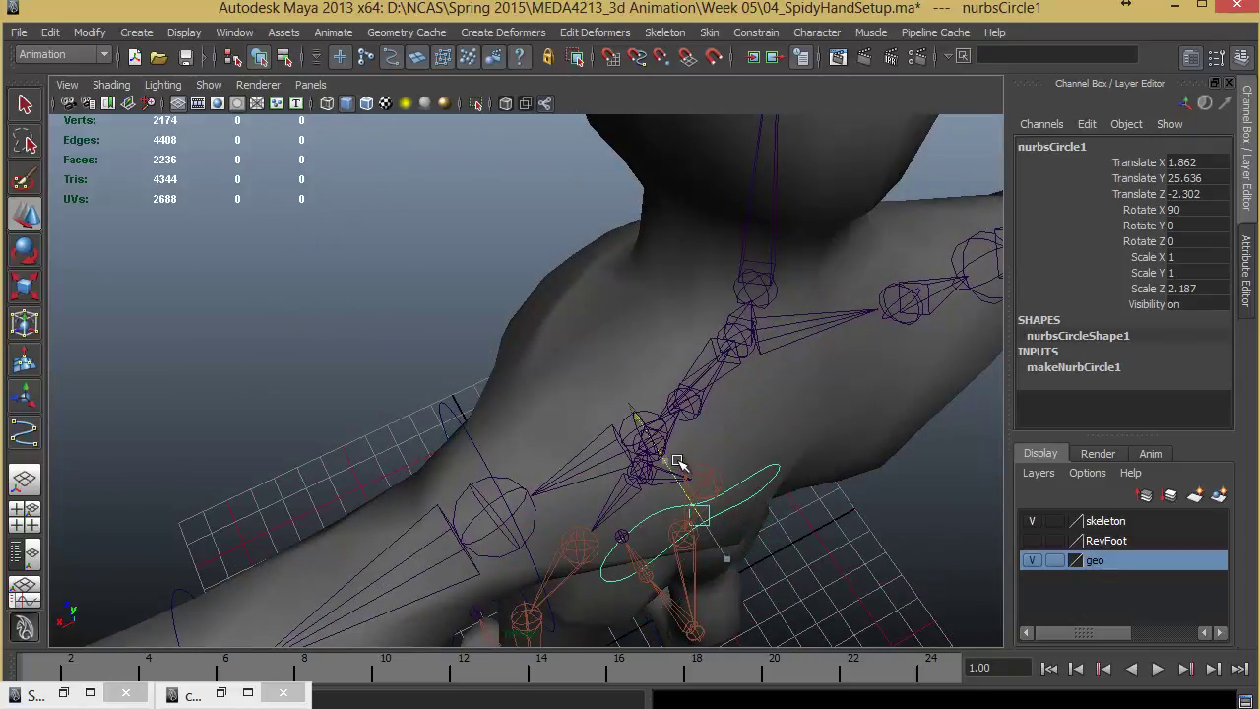
- Hide the geo layer and snap the curve's pivot onto the left clavicle joint
{"action": "left_click_drag", "start_coordinate": [650, 535], "coordinate": [435, 475], "text": "alt"}
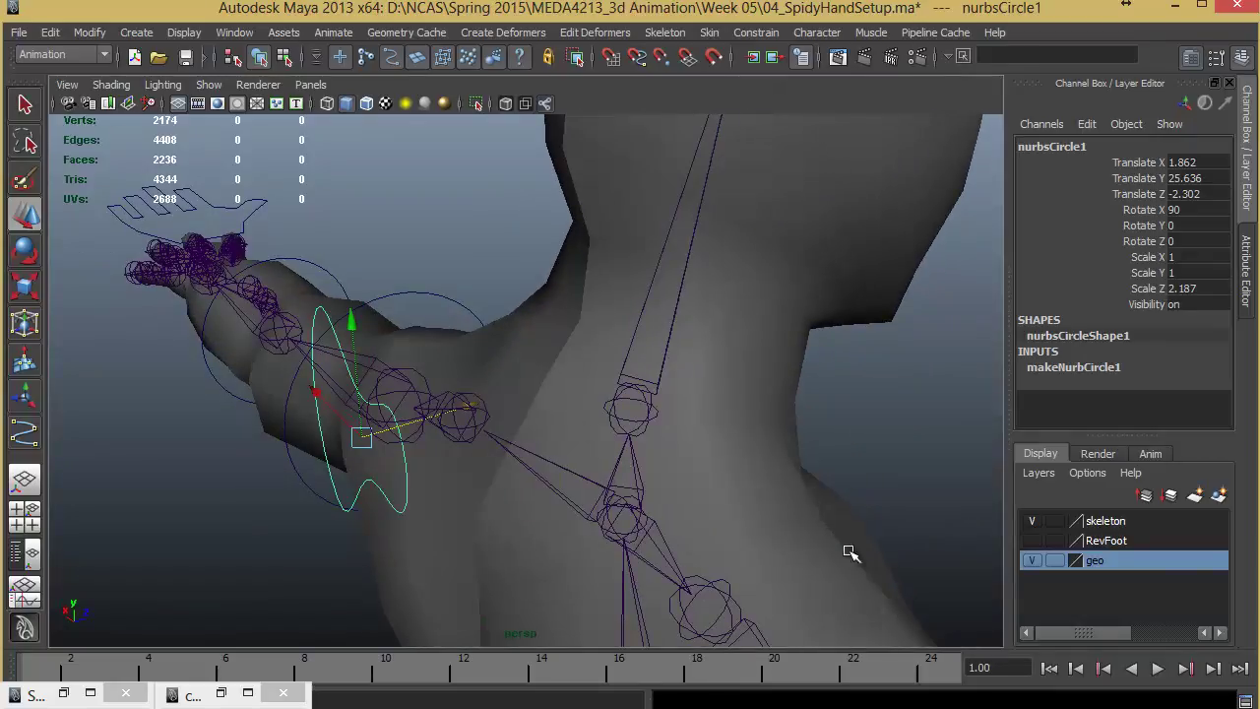
{"action": "left_click", "coordinate": [1032, 561]}
{"action": "left_click_drag", "start_coordinate": [555, 483], "coordinate": [641, 529], "text": "alt"}
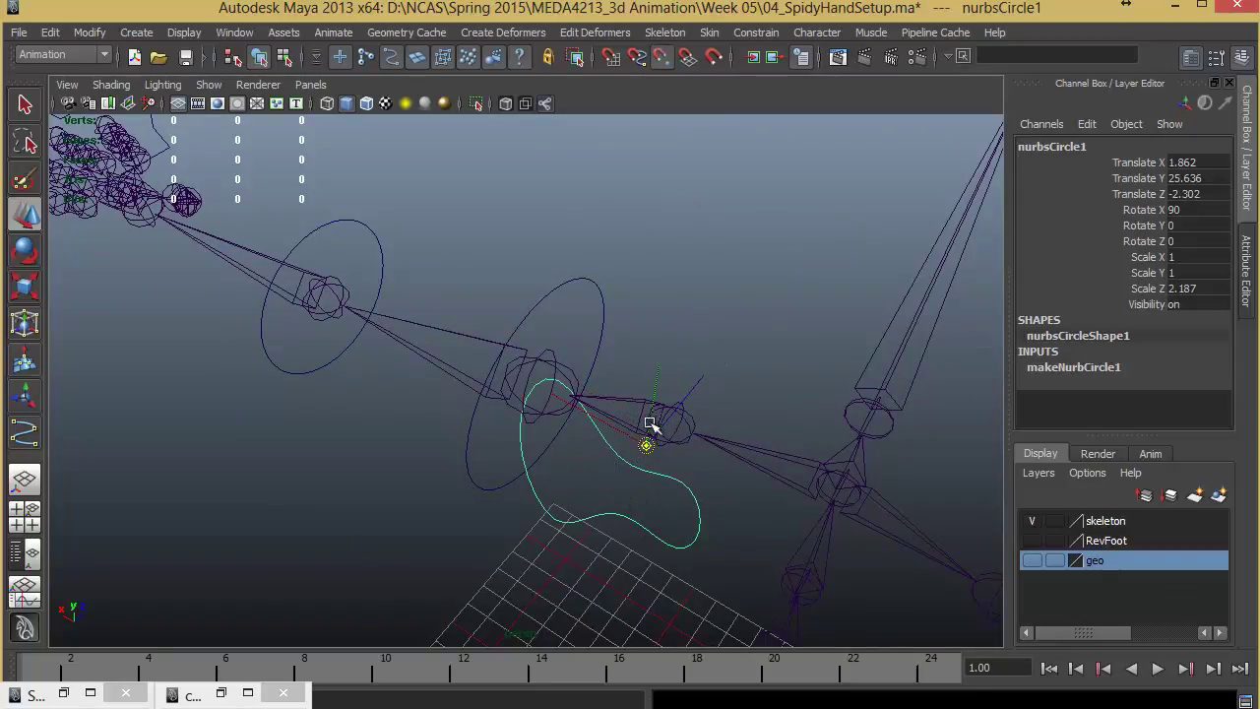
{"action": "left_click_drag", "start_coordinate": [716, 491], "coordinate": [356, 450], "text": "alt"}
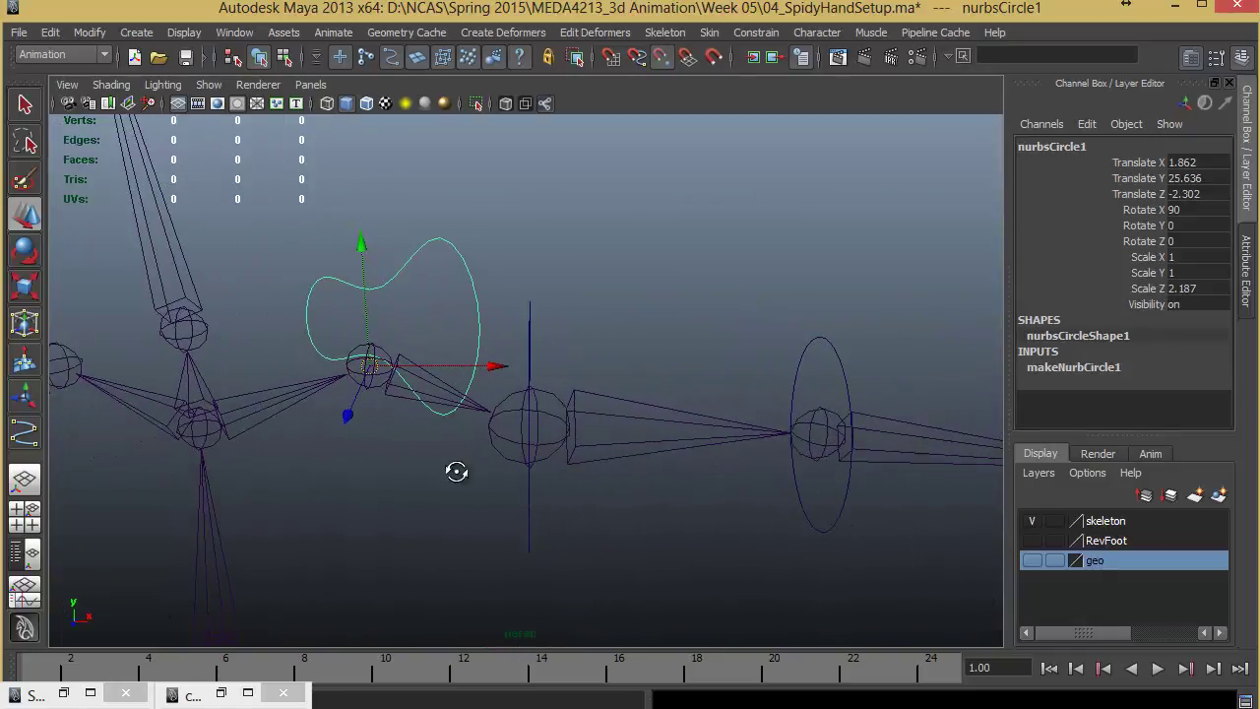
{"action": "left_click_drag", "start_coordinate": [456, 471], "coordinate": [1125, 444], "text": "alt"}
{"action": "left_click_drag", "start_coordinate": [681, 431], "coordinate": [650, 419], "text": "alt"}
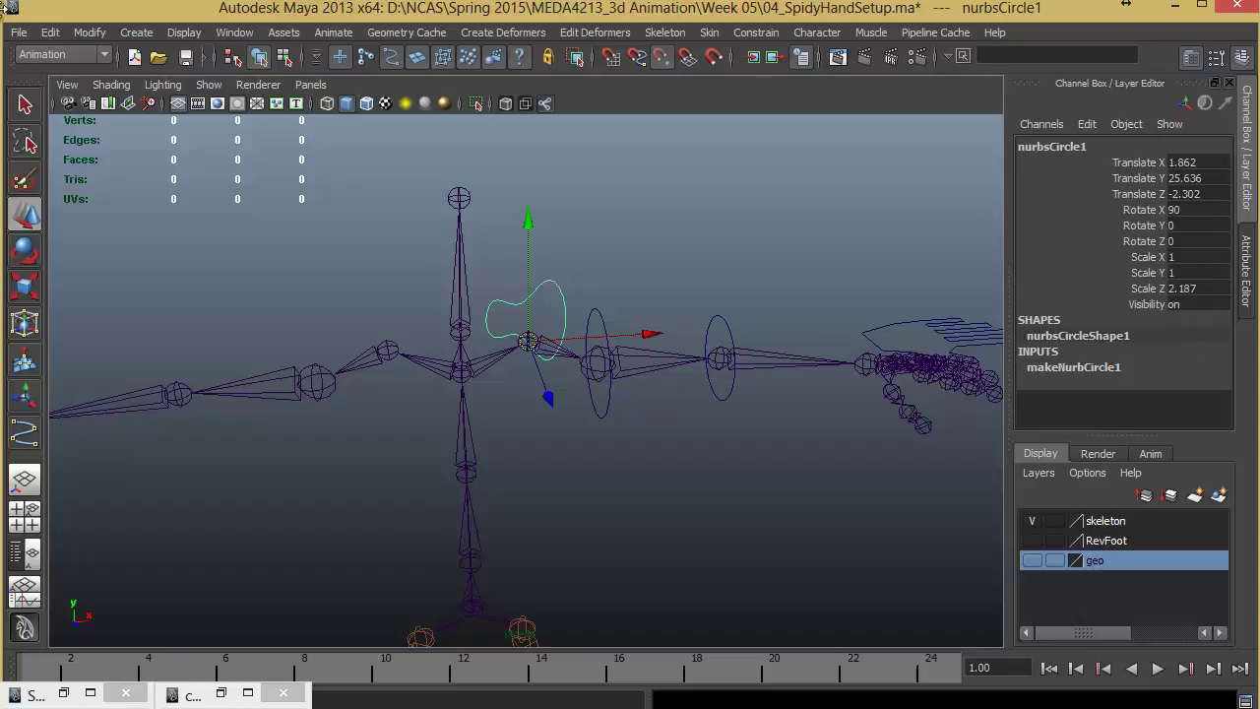
- Freeze the clavicle curve's transformations and delete its construction history
{"action": "left_click", "coordinate": [90, 31]}
{"action": "left_click", "coordinate": [128, 98]}
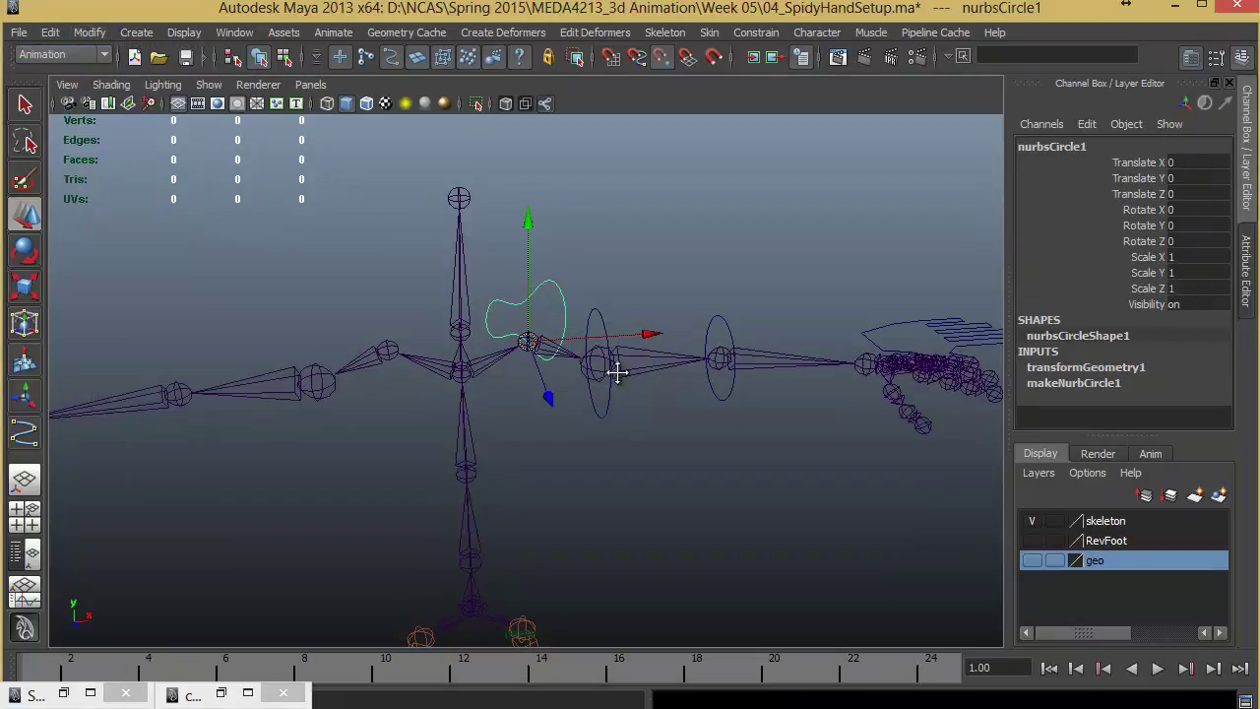
{"action": "left_click_drag", "start_coordinate": [619, 372], "coordinate": [472, 393], "text": "alt"}
{"action": "left_click", "coordinate": [51, 31]}
{"action": "mouse_move", "coordinate": [116, 239]}
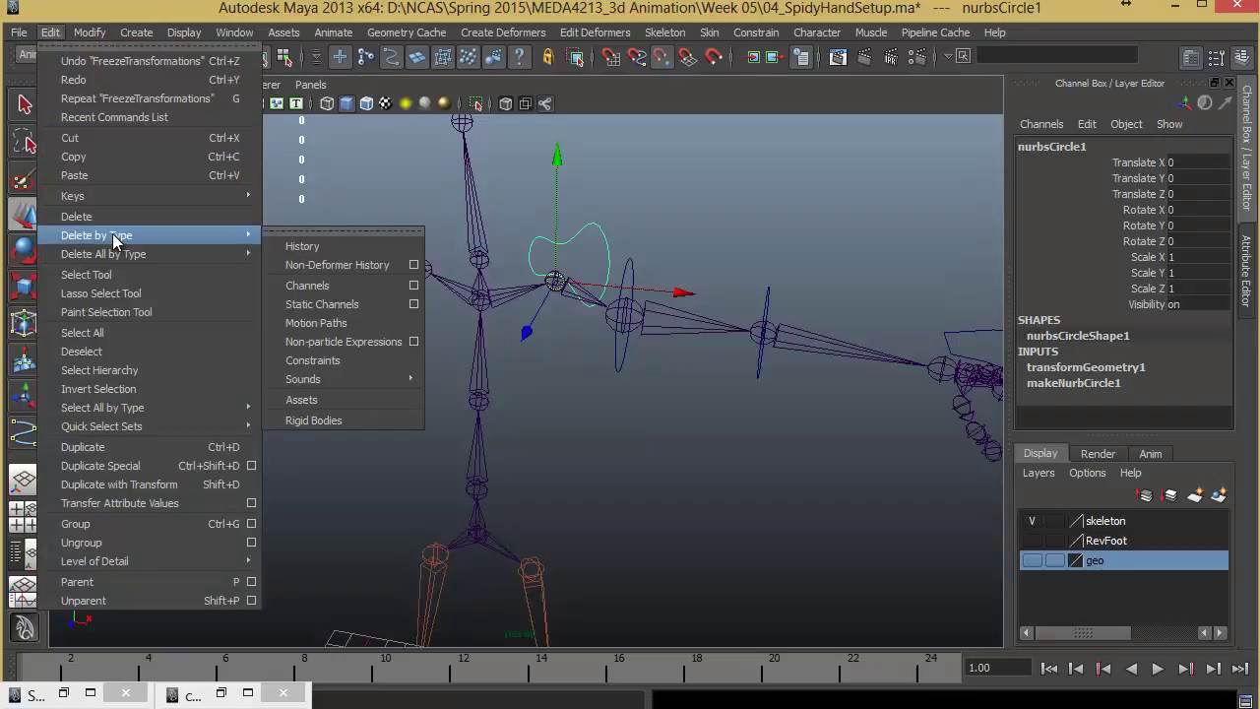
{"action": "left_click", "coordinate": [298, 246]}
- Rename the clavicle control curve to ccLeftSh
{"action": "left_click_drag", "start_coordinate": [585, 329], "coordinate": [649, 375], "text": "alt"}
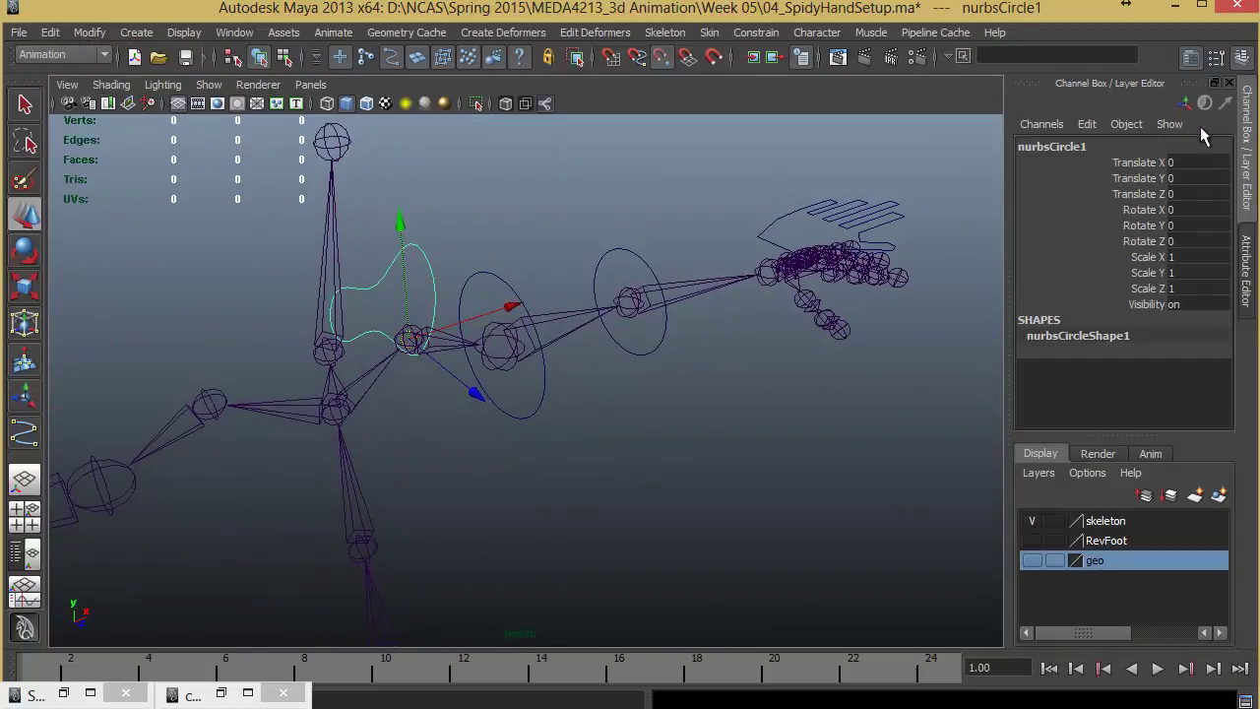
{"action": "left_click", "coordinate": [1109, 147]}
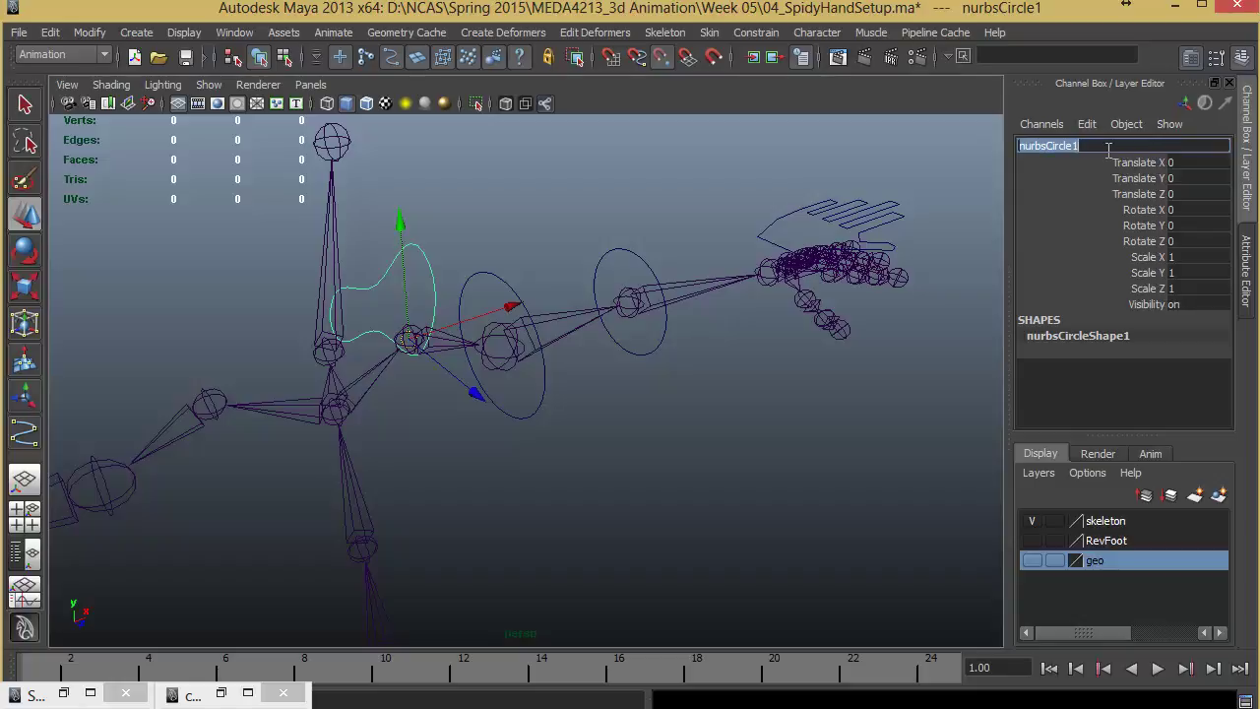
{"action": "type", "text": "c"}
{"action": "type", "text": "cLeftSh"}
{"action": "key", "text": "Return"}
- Rename the hand-shaped curve above the left hand to ccLeftHand
{"action": "left_click", "coordinate": [750, 238]}
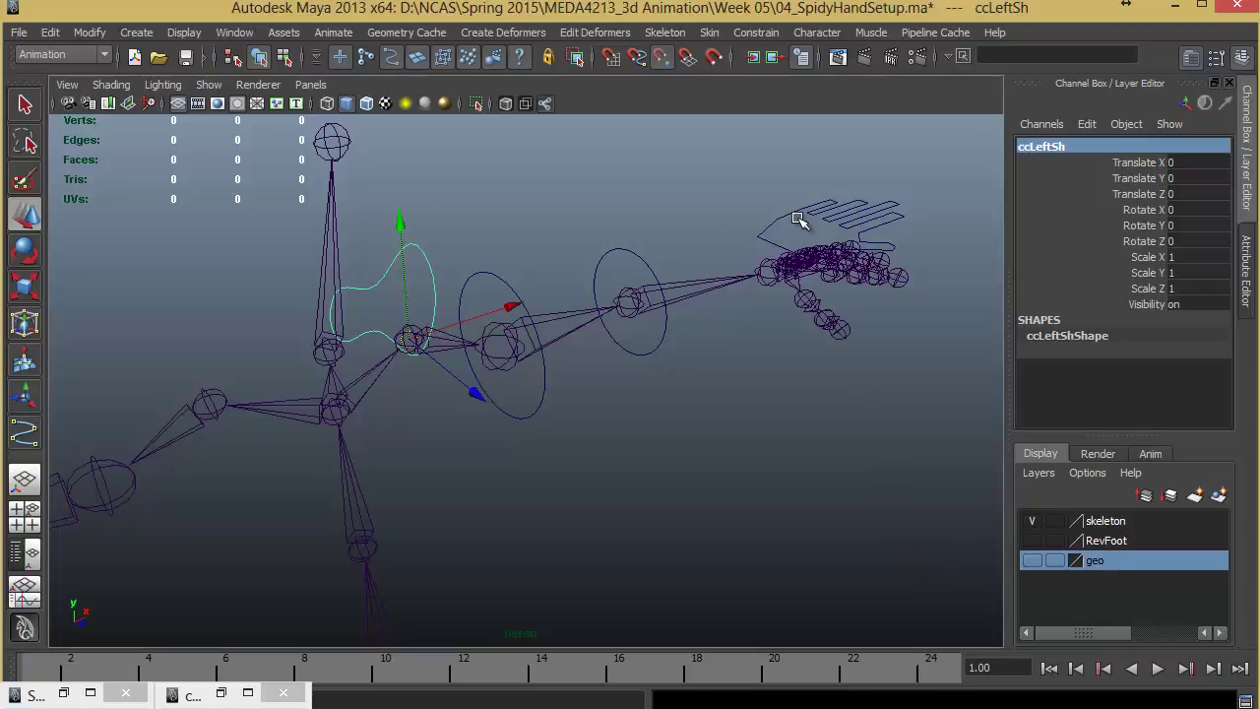
{"action": "double_click", "coordinate": [1035, 150]}
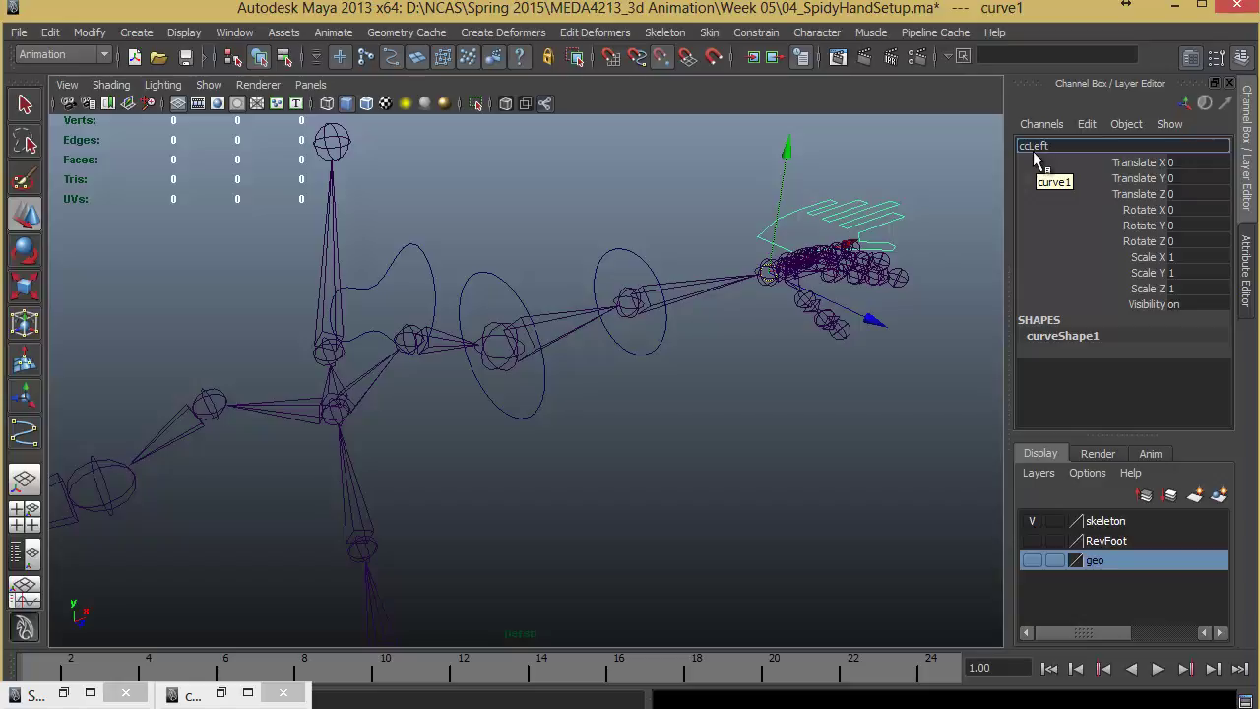
{"action": "type", "text": "ccLeftHand"}
{"action": "key", "text": "Return"}
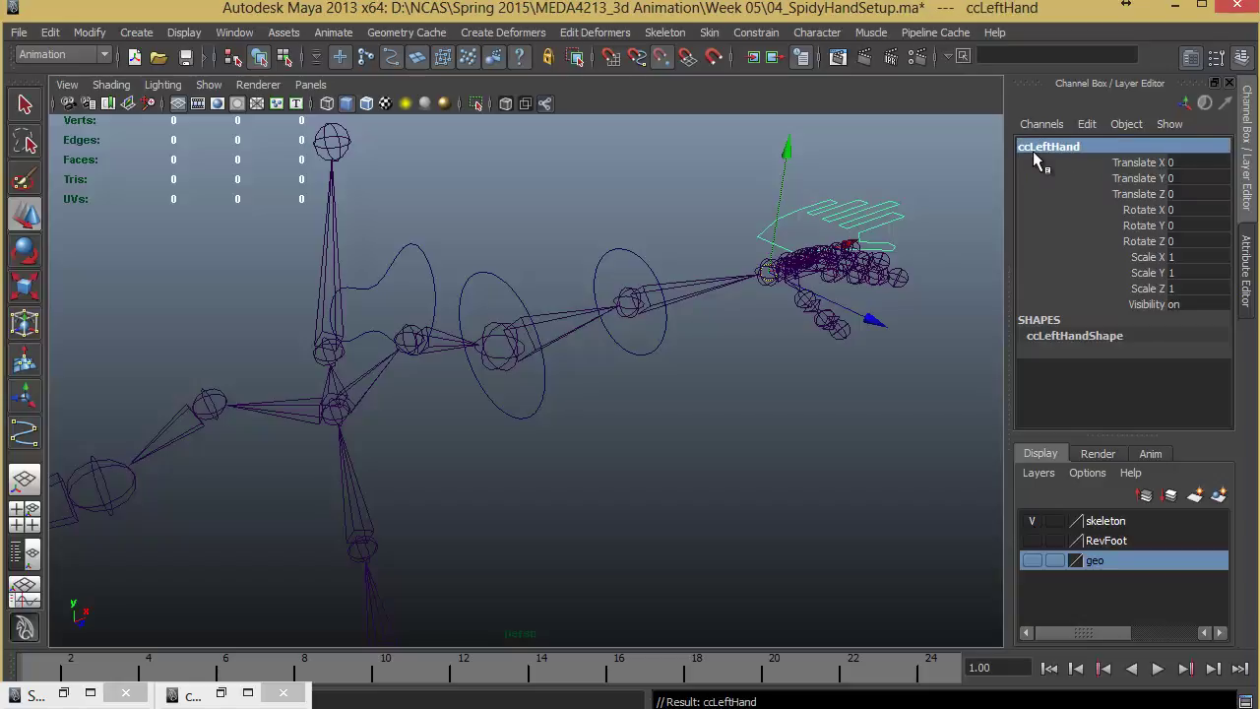
- Test-rotate the ccLeftHand curve freely and about Z to check its pivot, undoing each rotation
{"action": "left_click_drag", "start_coordinate": [647, 411], "coordinate": [582, 456], "text": "alt"}
{"action": "left_click_drag", "start_coordinate": [638, 407], "coordinate": [763, 452], "text": "alt"}
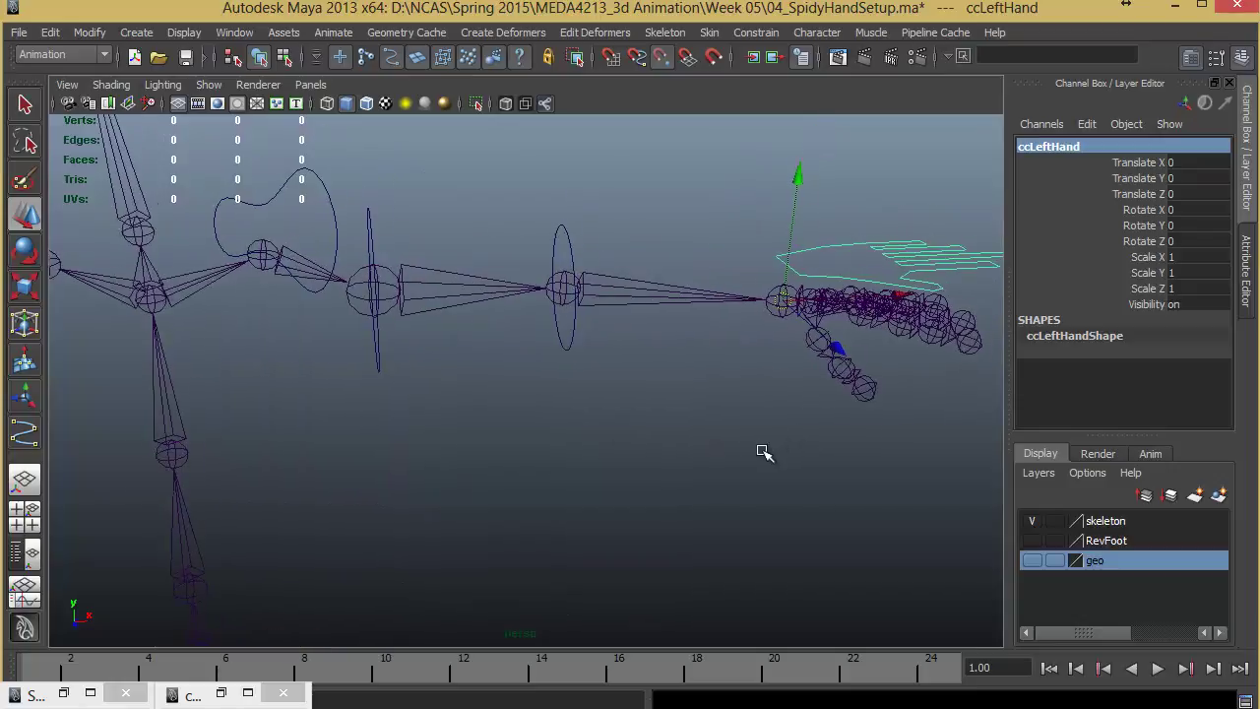
{"action": "left_click", "coordinate": [763, 453]}
{"action": "left_click", "coordinate": [804, 269]}
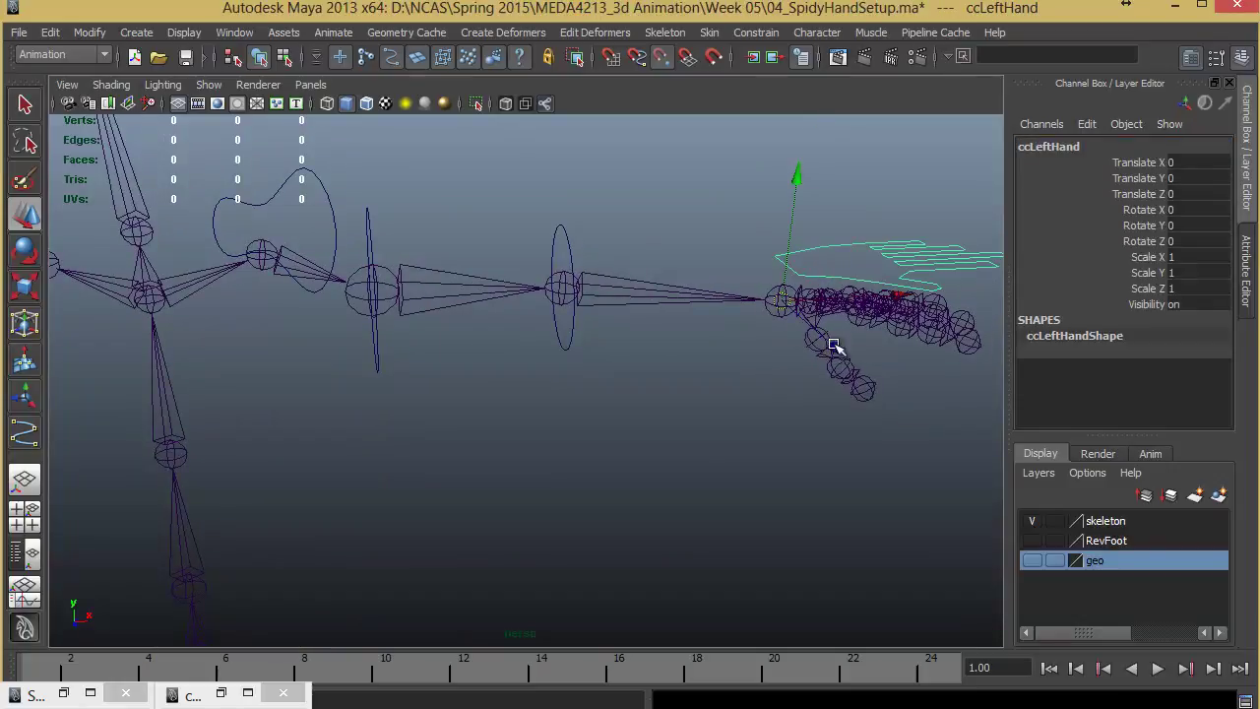
{"action": "left_click_drag", "start_coordinate": [729, 345], "coordinate": [675, 422], "text": "alt"}
{"action": "key", "text": "e"}
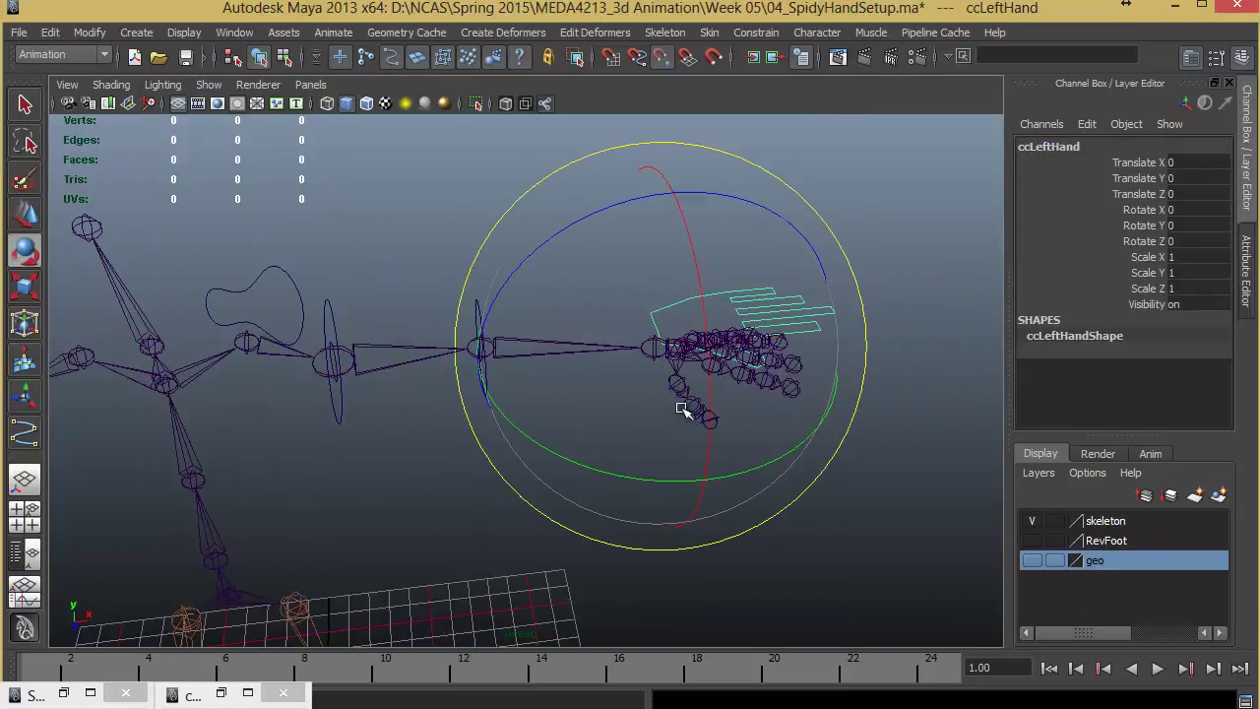
{"action": "left_click_drag", "start_coordinate": [643, 470], "coordinate": [676, 422]}
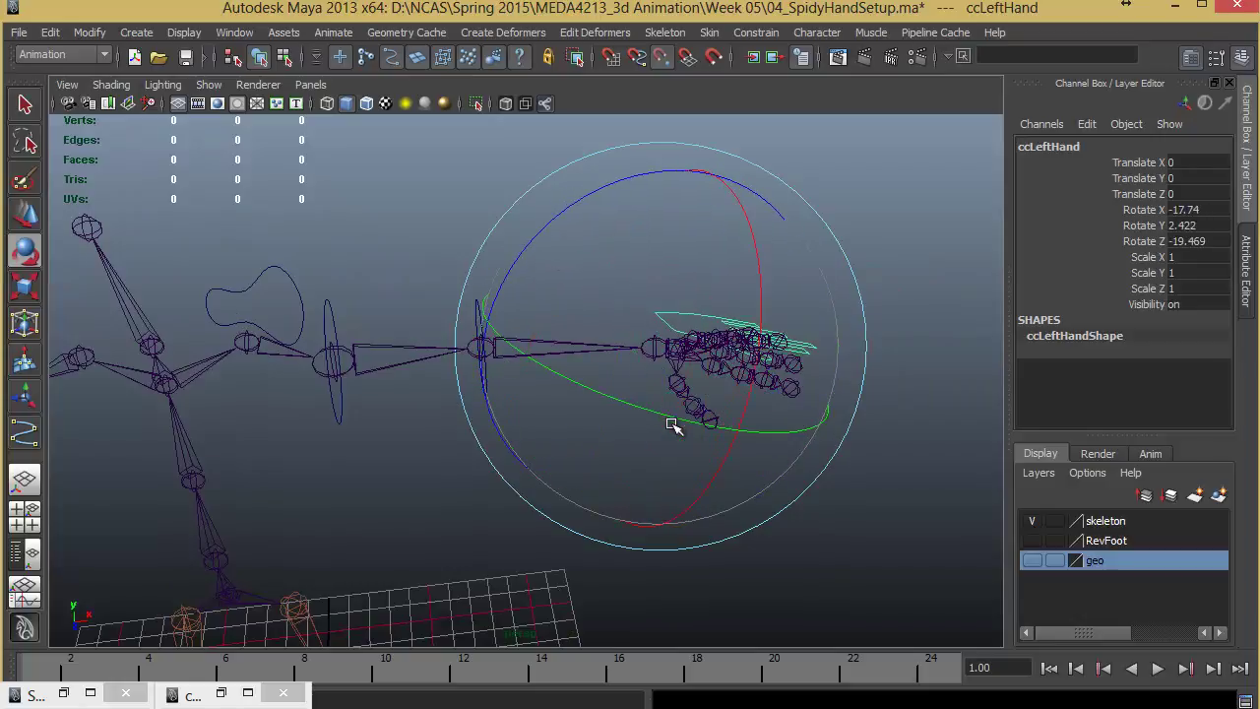
{"action": "key", "text": "ctrl+z"}
{"action": "left_click_drag", "start_coordinate": [595, 210], "coordinate": [699, 266]}
{"action": "key", "text": "ctrl+z"}
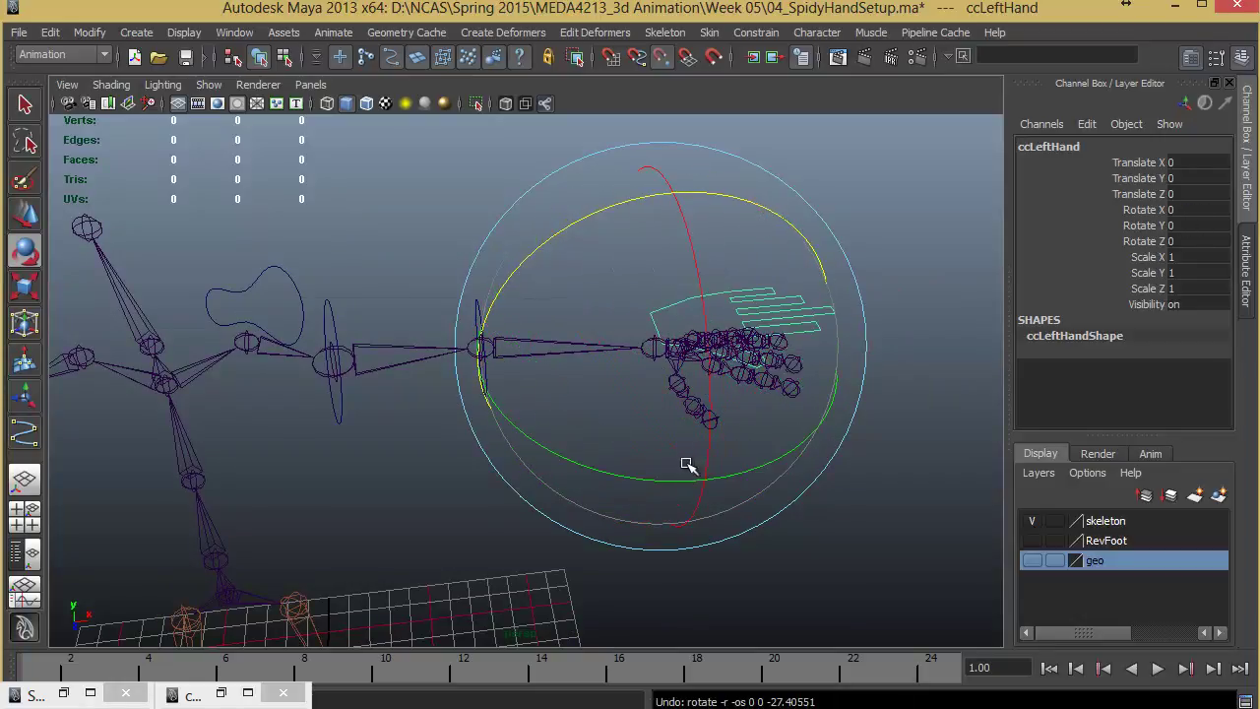
- Orient-constrain the left wrist joint to the ccLeftHand curve
{"action": "left_click_drag", "start_coordinate": [625, 384], "coordinate": [717, 400], "text": "alt"}
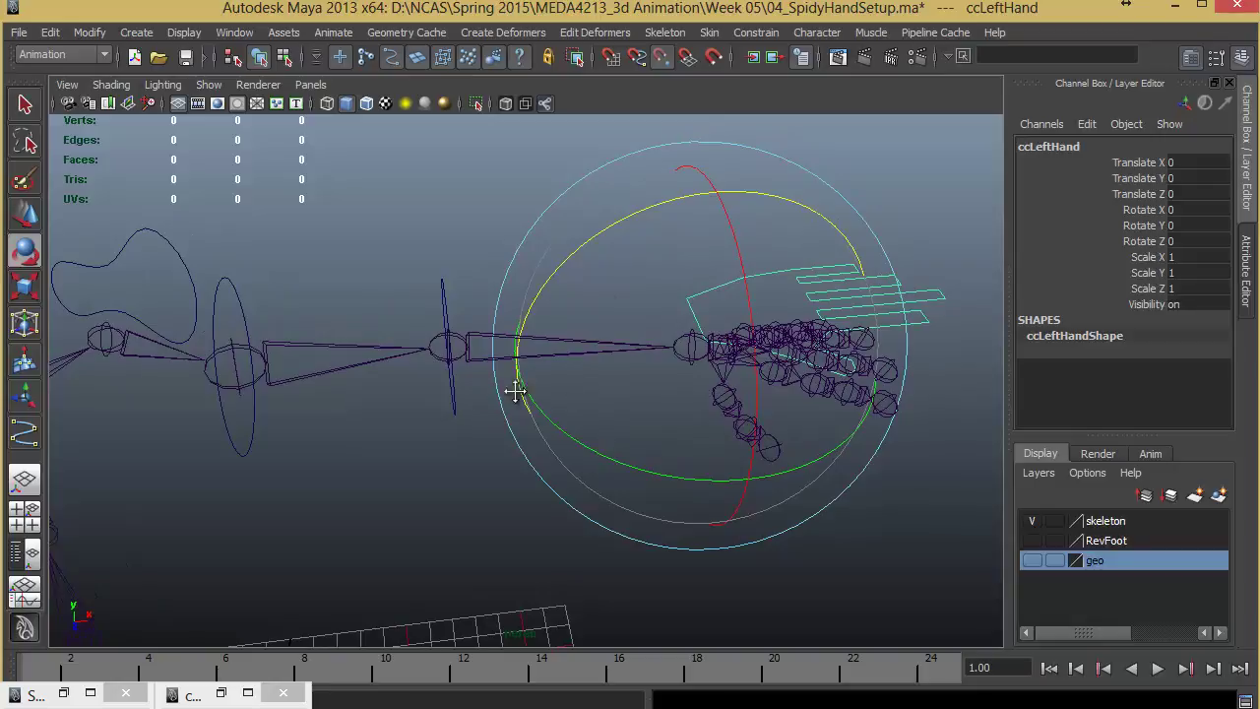
{"action": "left_click_drag", "start_coordinate": [515, 391], "coordinate": [458, 381], "text": "alt"}
{"action": "key", "text": "w"}
{"action": "left_click_drag", "start_coordinate": [604, 422], "coordinate": [532, 414], "text": "alt"}
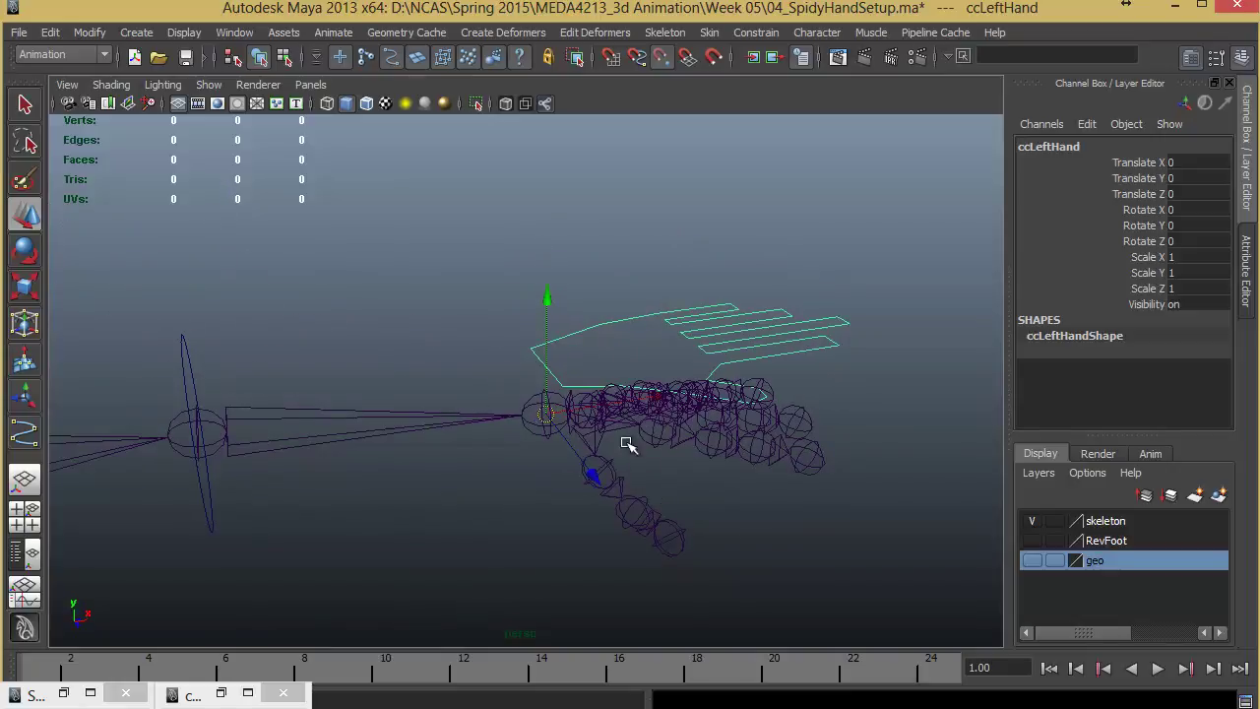
{"action": "left_click_drag", "start_coordinate": [660, 445], "coordinate": [535, 453], "text": "alt"}
{"action": "left_click", "coordinate": [592, 357]}
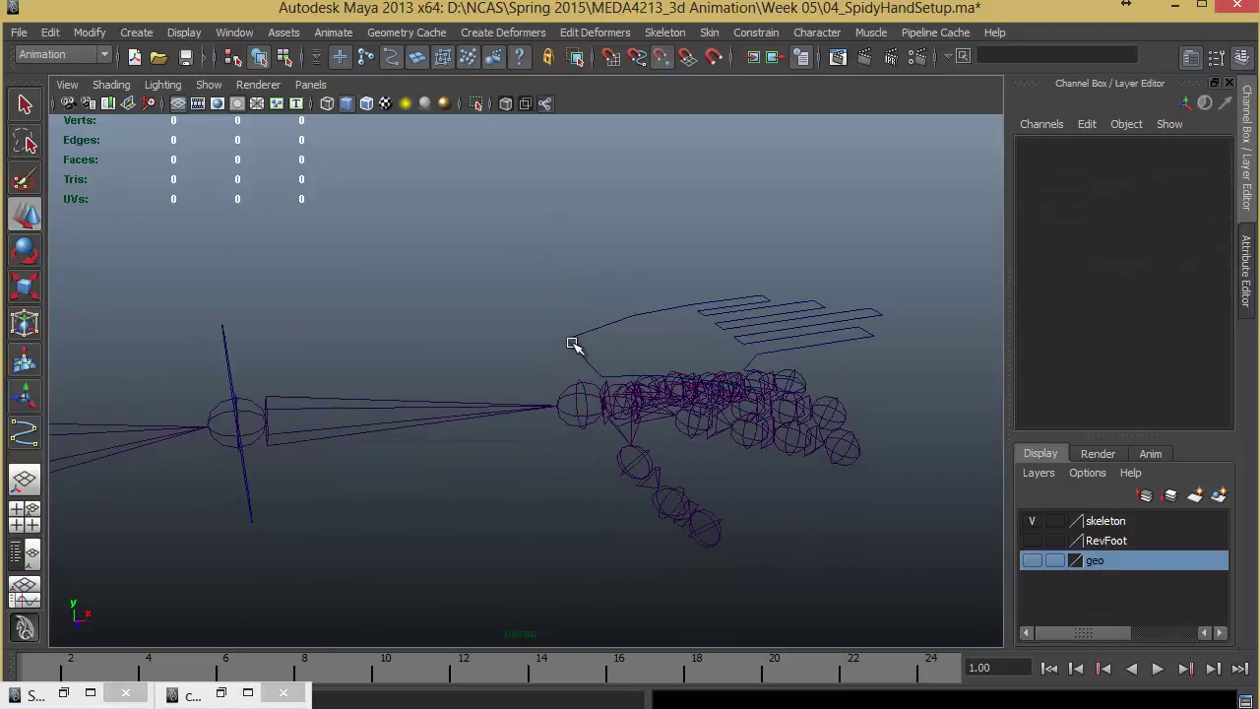
{"action": "left_click", "coordinate": [574, 343]}
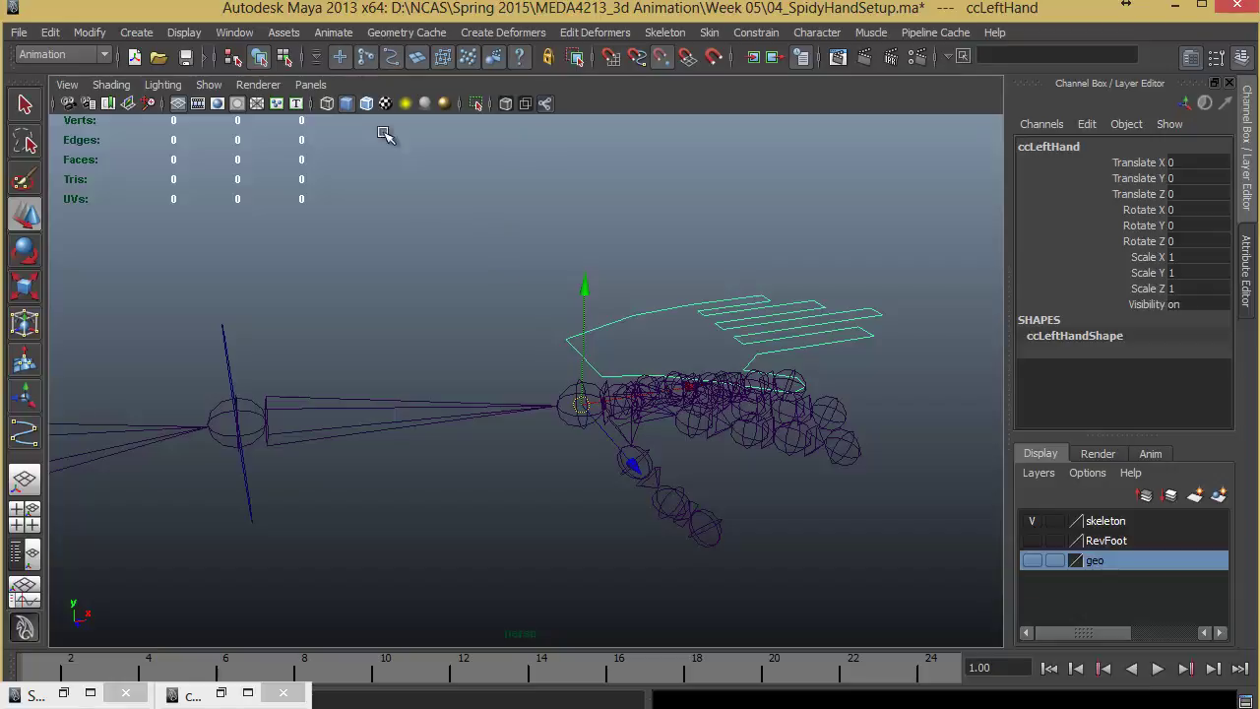
{"action": "left_click", "coordinate": [569, 384]}
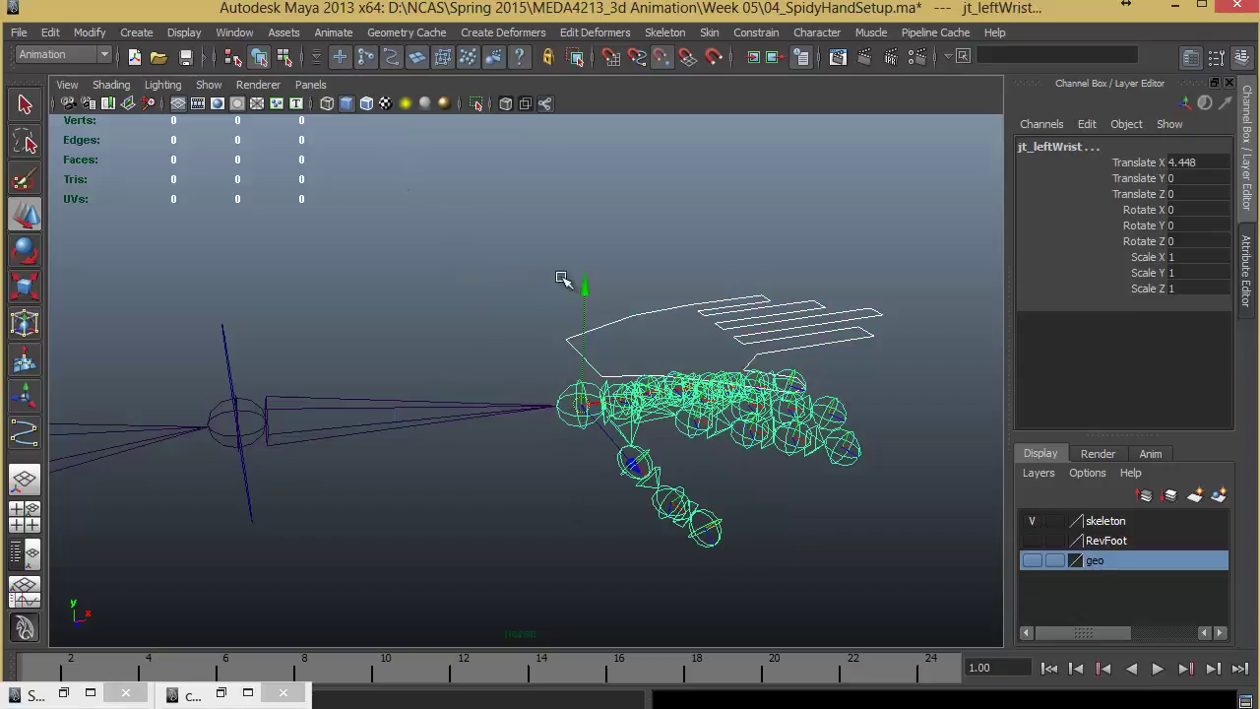
{"action": "left_click", "coordinate": [757, 34]}
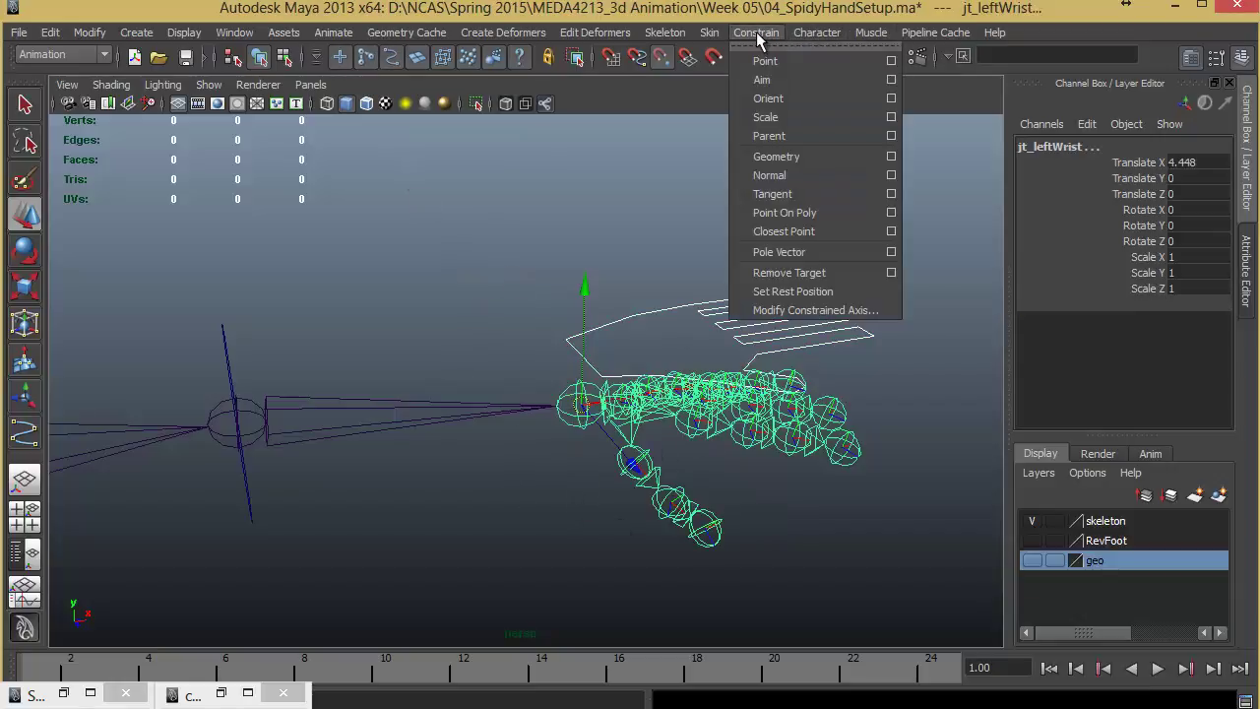
{"action": "left_click", "coordinate": [771, 104]}
- Test the wrist constraint by rotating ccLeftHand about Y and Z, undoing each rotation
{"action": "scroll", "coordinate": [568, 413], "scroll_direction": "down", "scroll_amount": 3}
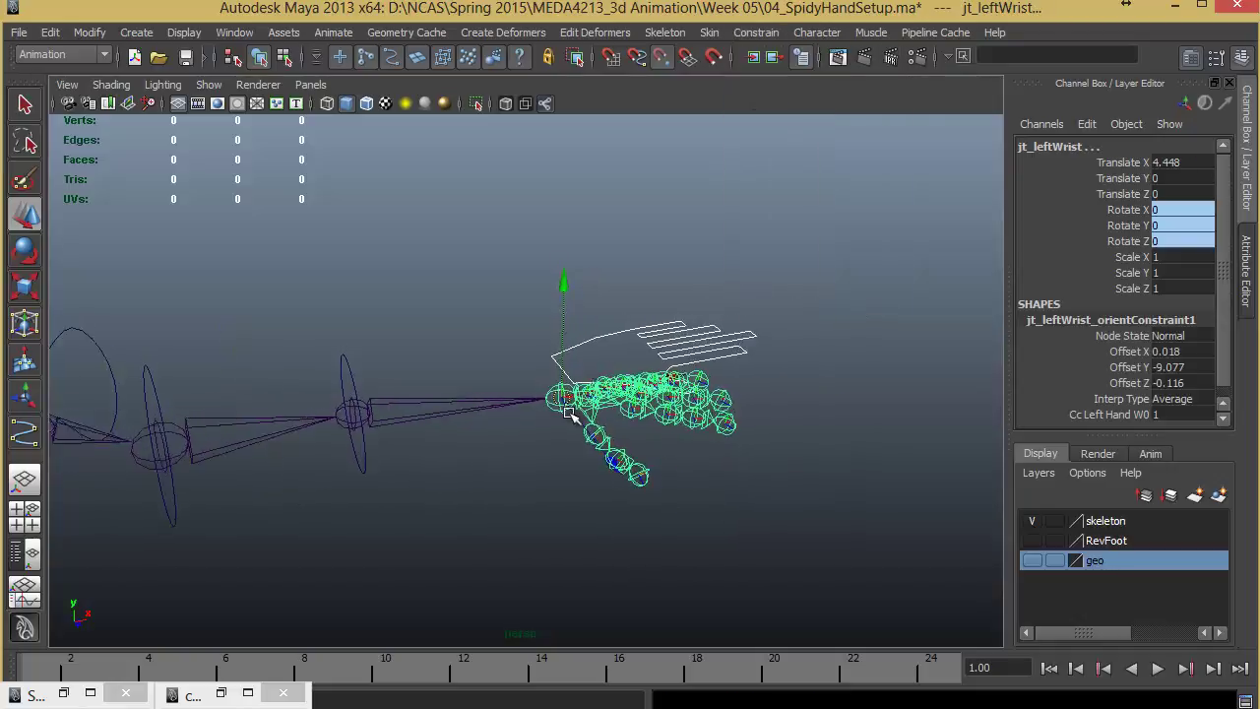
{"action": "left_click", "coordinate": [549, 371]}
{"action": "left_click", "coordinate": [571, 349]}
{"action": "key", "text": "e"}
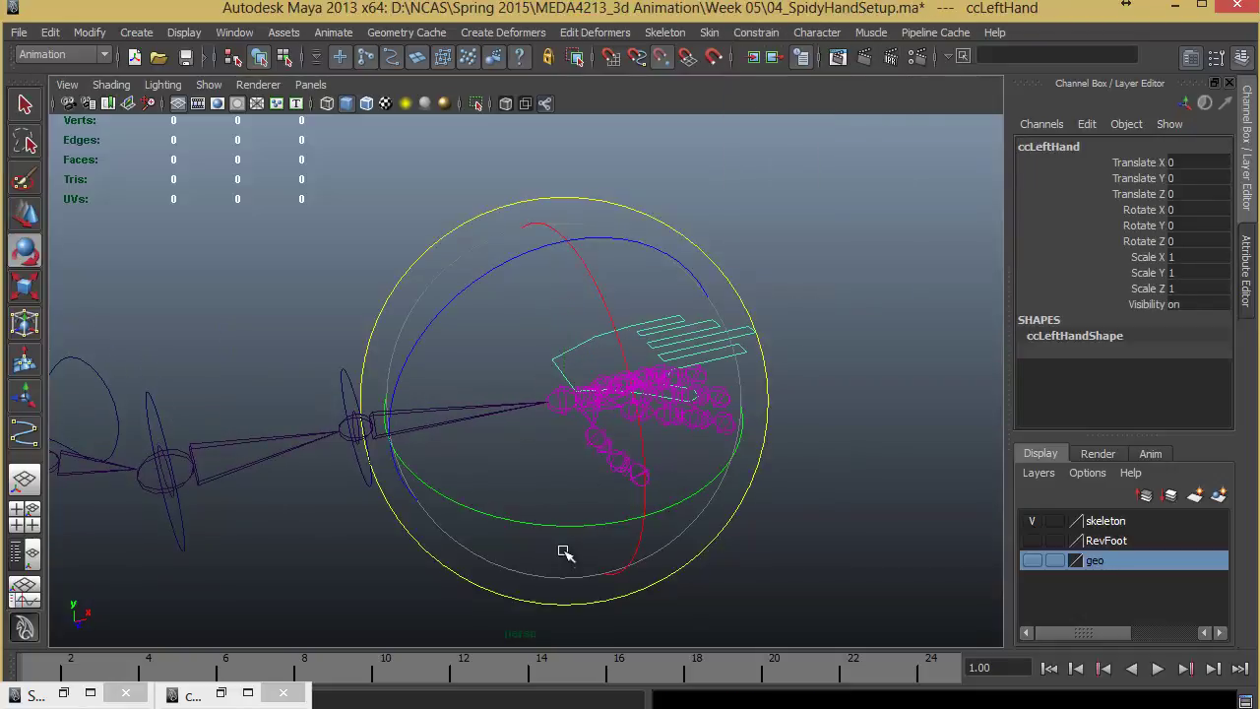
{"action": "left_click_drag", "start_coordinate": [584, 524], "coordinate": [505, 481]}
{"action": "key", "text": "ctrl+z"}
{"action": "left_click_drag", "start_coordinate": [492, 268], "coordinate": [641, 325]}
{"action": "key", "text": "ctrl+z"}
- Orient-constrain the left elbow joint to the ccLeftArm1 curve around it
{"action": "left_click_drag", "start_coordinate": [576, 436], "coordinate": [467, 489], "text": "alt"}
{"action": "left_click", "coordinate": [407, 450]}
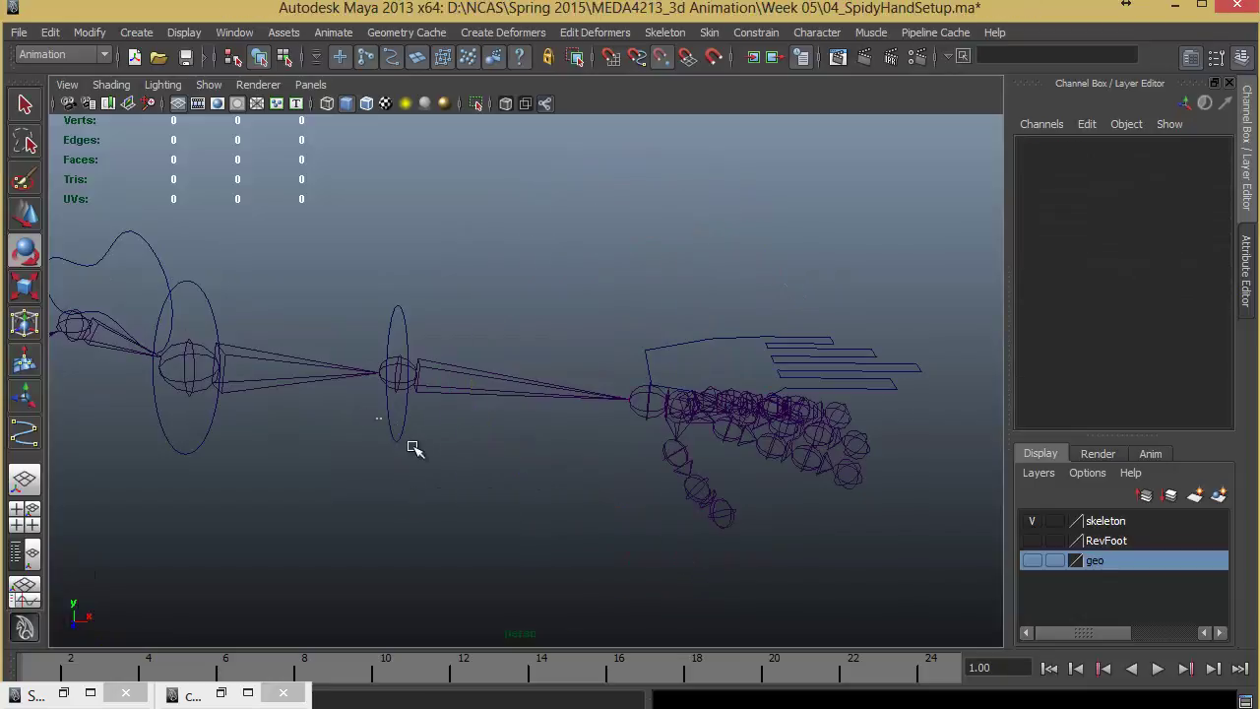
{"action": "left_click", "coordinate": [414, 448]}
{"action": "key", "text": "w"}
{"action": "left_click", "coordinate": [482, 397]}
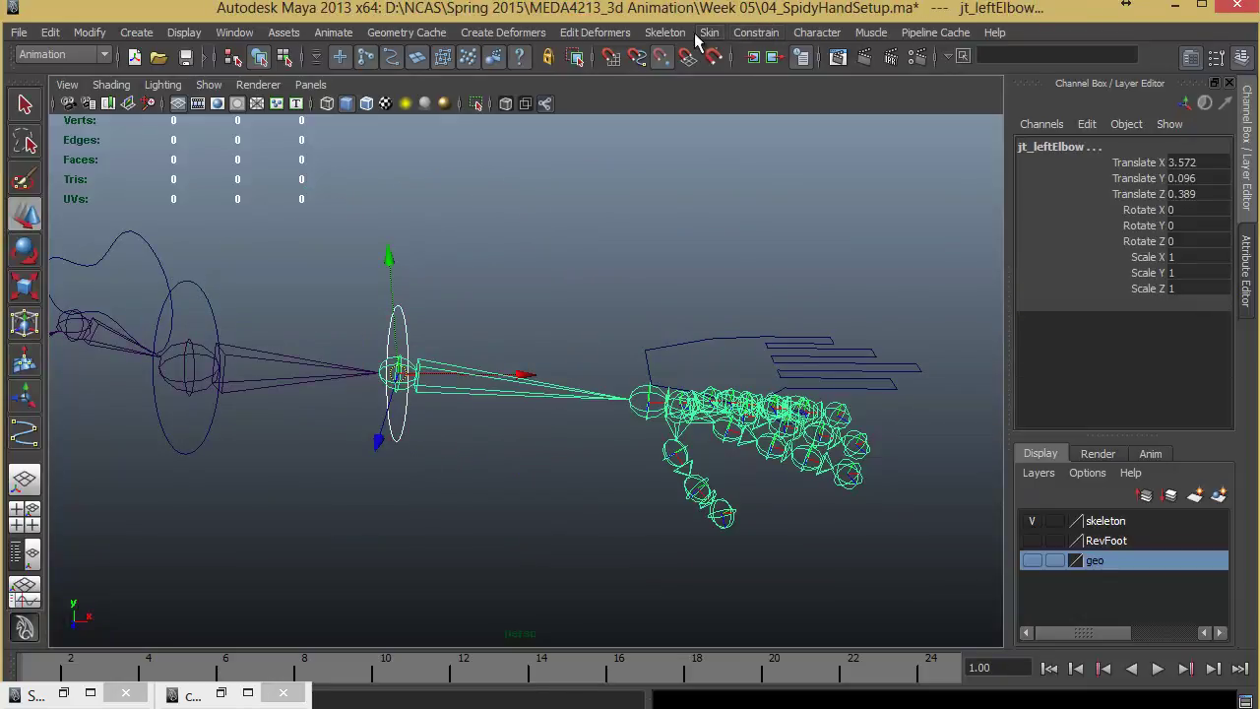
{"action": "left_click", "coordinate": [763, 32]}
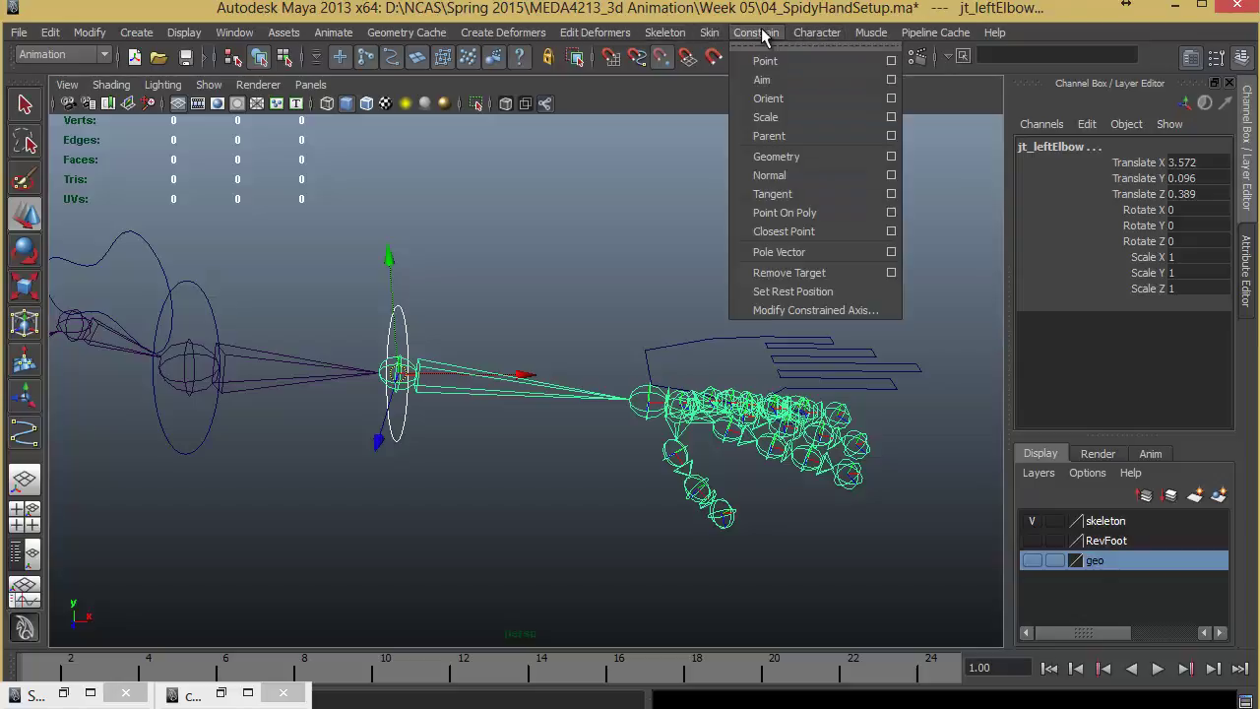
{"action": "left_click", "coordinate": [794, 97]}
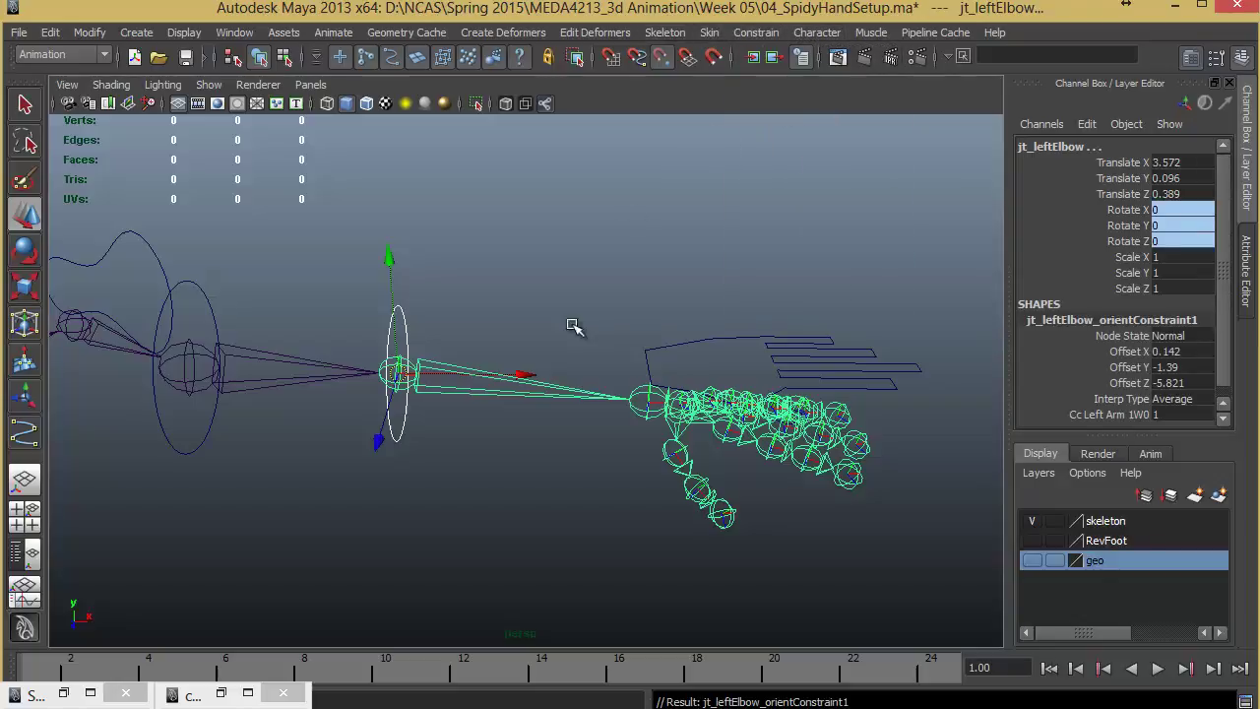
- Test the elbow constraint by rotating ccLeftArm1 about its Y and Z axes, undoing each rotation
{"action": "left_click_drag", "start_coordinate": [582, 394], "coordinate": [620, 386], "text": "alt"}
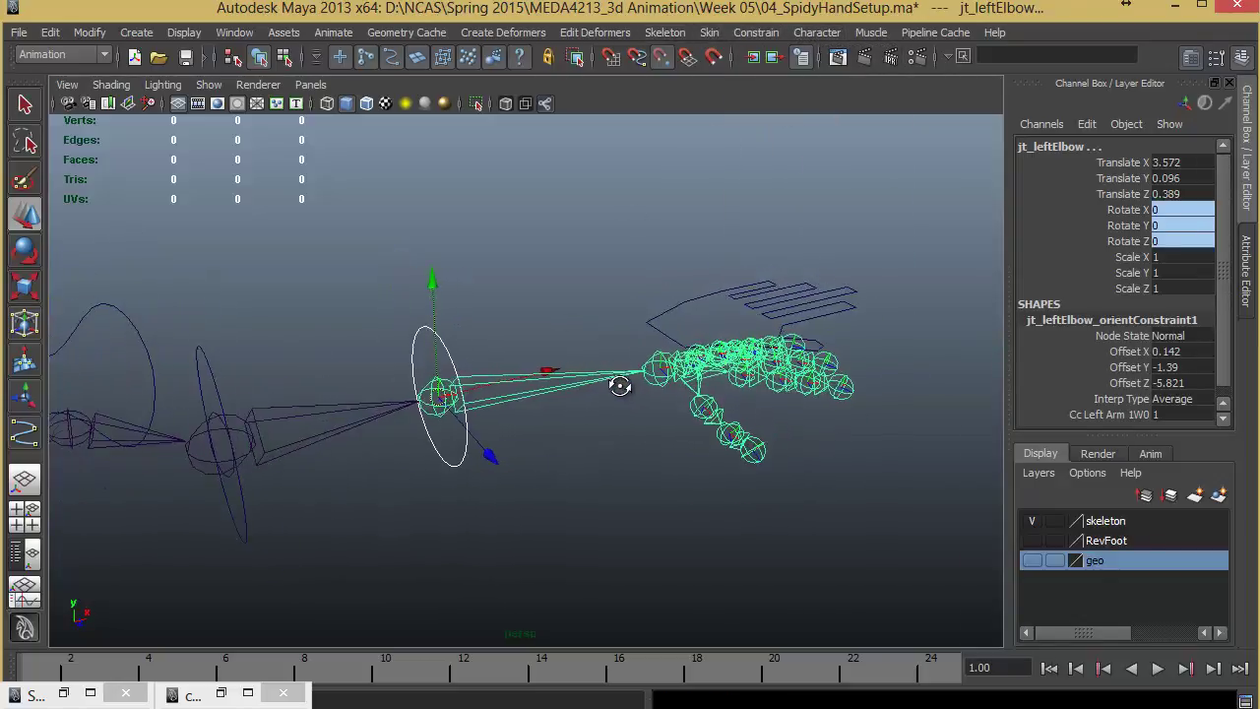
{"action": "left_click", "coordinate": [536, 464]}
{"action": "left_click", "coordinate": [459, 456]}
{"action": "key", "text": "e"}
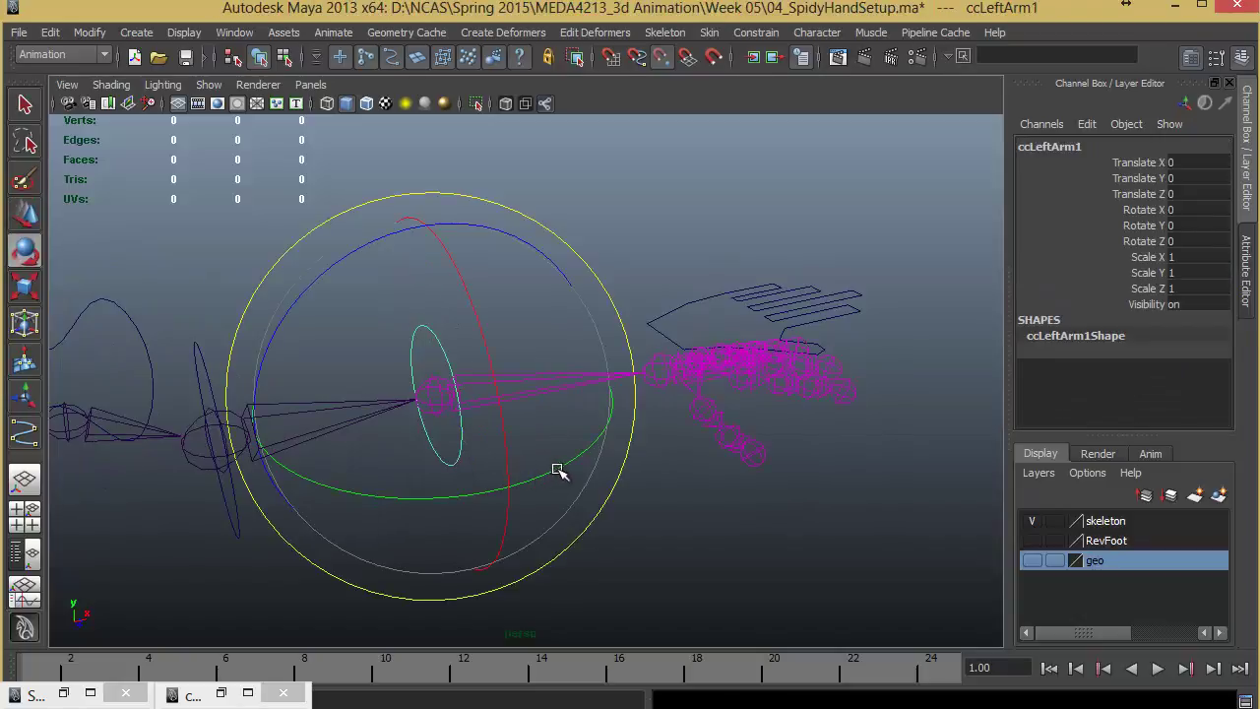
{"action": "left_click_drag", "start_coordinate": [557, 471], "coordinate": [407, 496]}
{"action": "key", "text": "ctrl+z"}
{"action": "left_click_drag", "start_coordinate": [386, 232], "coordinate": [331, 270]}
{"action": "key", "text": "ctrl+z"}
{"action": "left_click_drag", "start_coordinate": [483, 435], "coordinate": [515, 430], "text": "alt"}
{"action": "key", "text": "w"}
{"action": "key", "text": "e"}
{"action": "left_click_drag", "start_coordinate": [596, 476], "coordinate": [522, 407]}
{"action": "key", "text": "ctrl+z"}
{"action": "key", "text": "w"}
{"action": "key", "text": "e"}
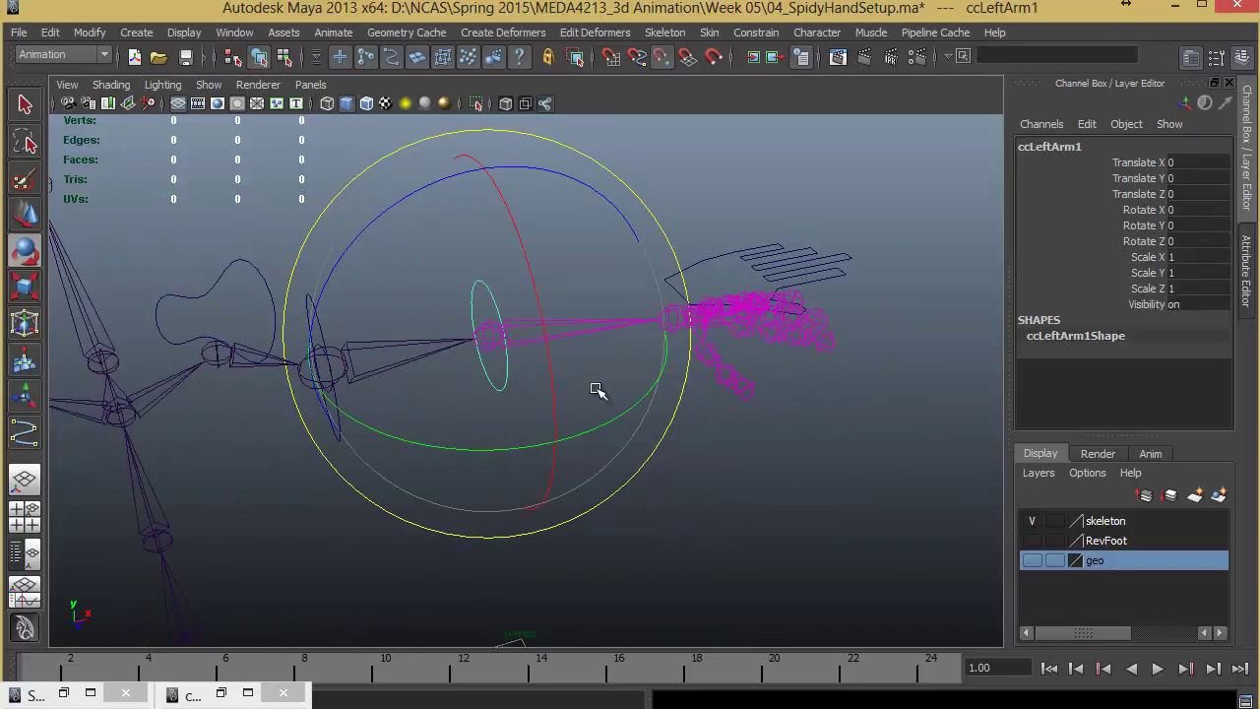
{"action": "left_click_drag", "start_coordinate": [558, 451], "coordinate": [780, 394]}
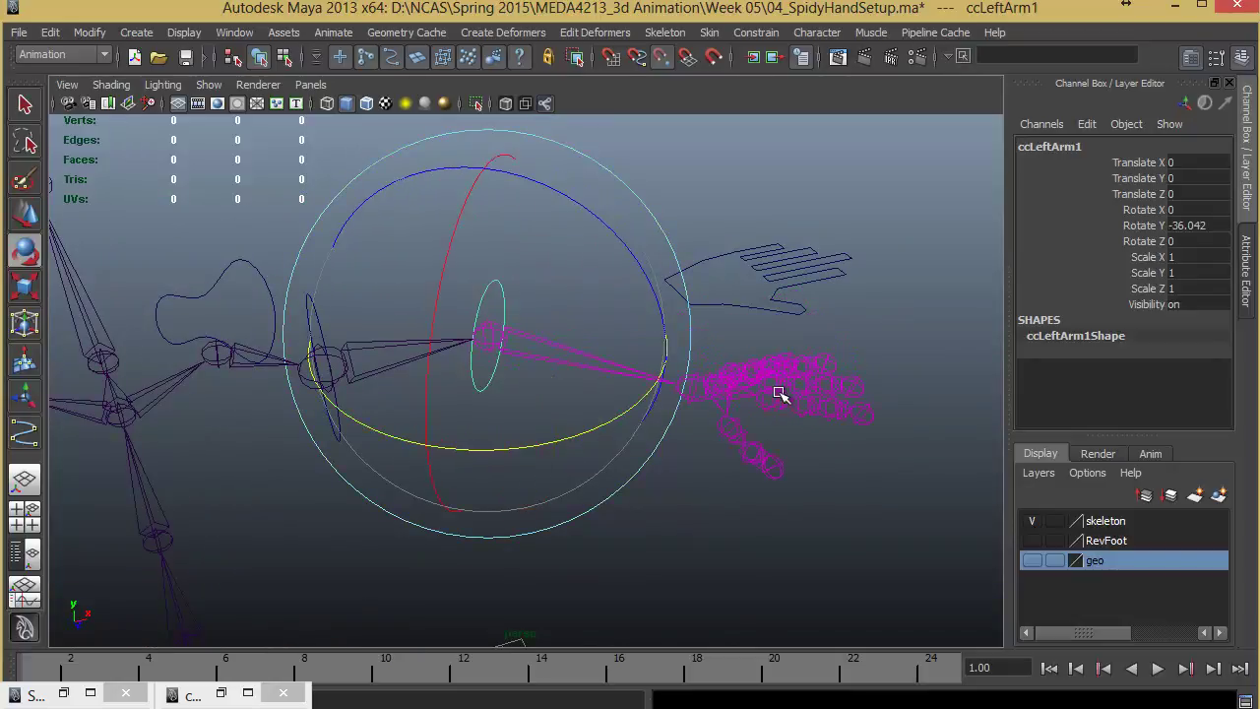
{"action": "key", "text": "ctrl+z"}
- Parent the ccLeftHand curve under the ccLeftArm1 elbow curve
{"action": "left_click_drag", "start_coordinate": [734, 349], "coordinate": [652, 309], "text": "alt"}
{"action": "left_click", "coordinate": [754, 293]}
{"action": "key", "text": "w"}
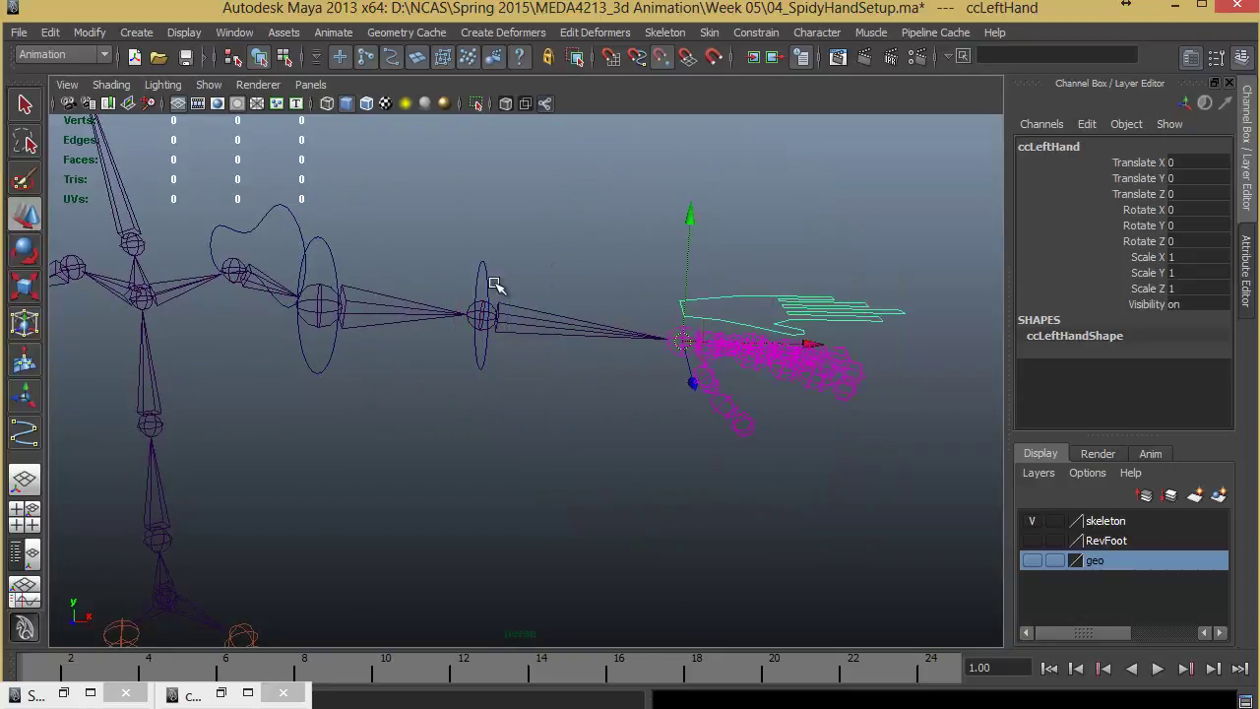
{"action": "left_click", "coordinate": [483, 265]}
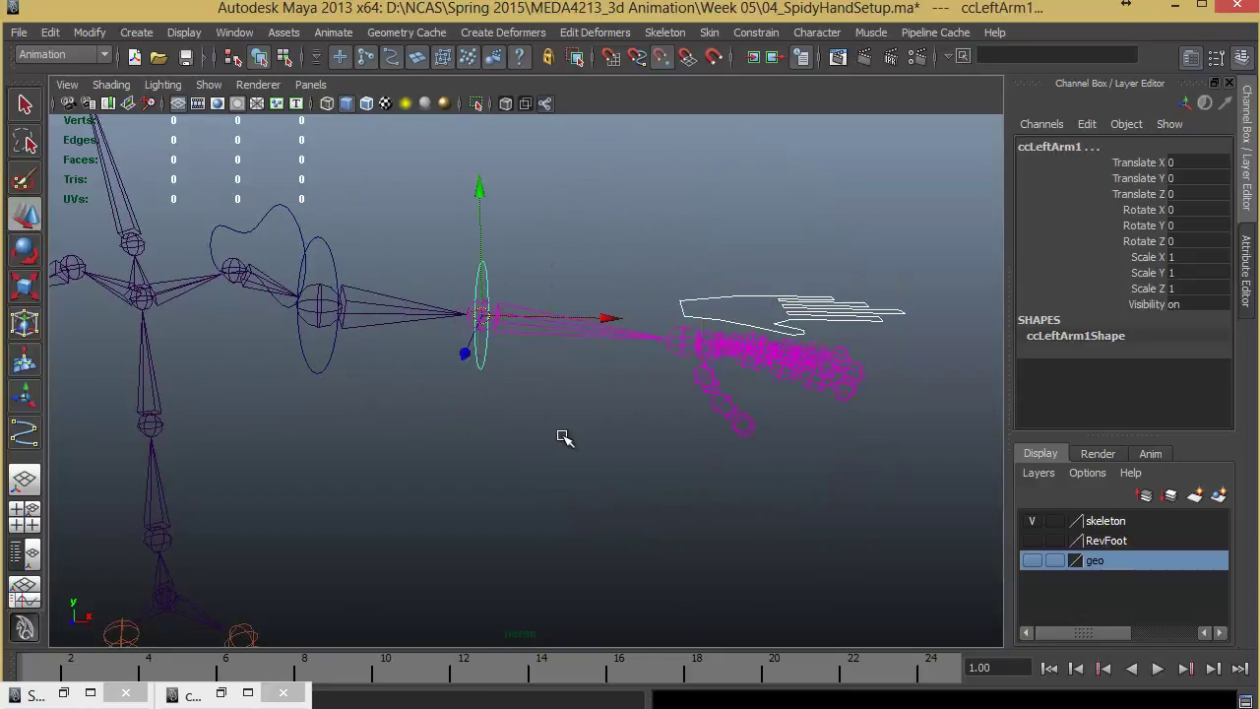
{"action": "left_click", "coordinate": [702, 283]}
{"action": "left_click", "coordinate": [726, 291]}
{"action": "left_click", "coordinate": [481, 267]}
{"action": "key", "text": "p"}
{"action": "left_click", "coordinate": [461, 361]}
- Test the hand curve's parenting by rotating the ccLeftArm1 curve about Y, and undo the rotation
{"action": "left_click_drag", "start_coordinate": [460, 360], "coordinate": [511, 410], "text": "alt"}
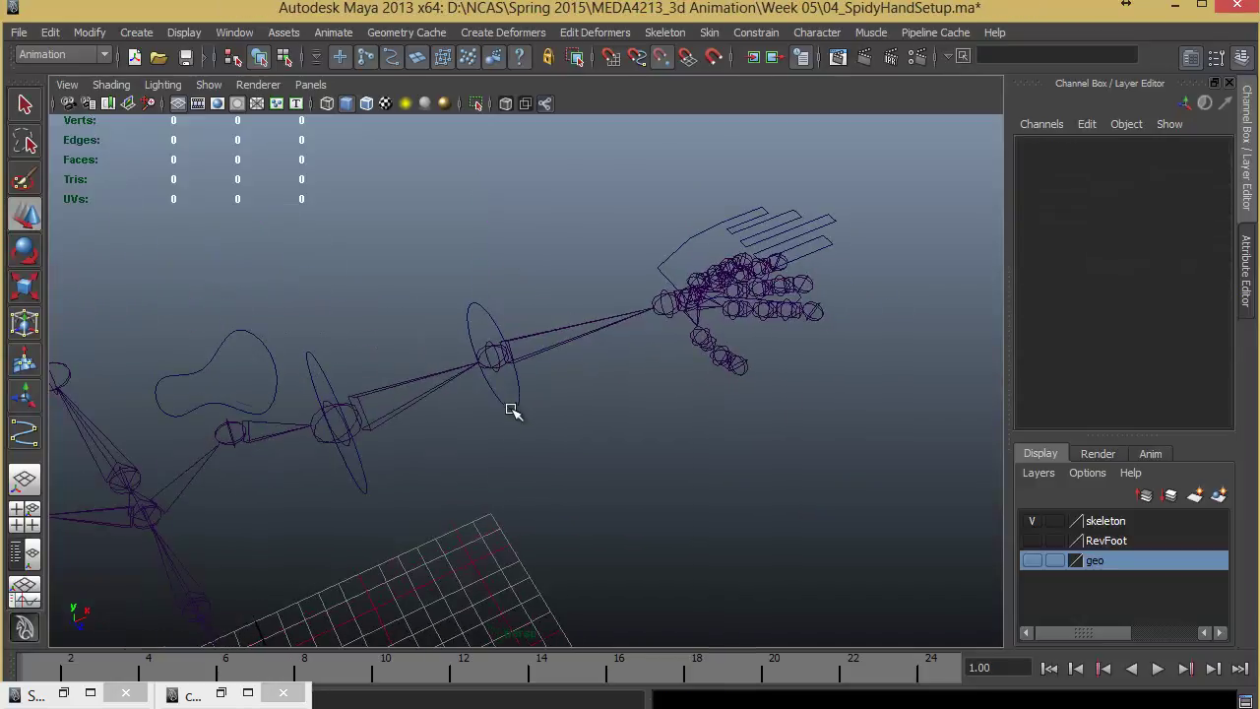
{"action": "left_click", "coordinate": [518, 402]}
{"action": "key", "text": "e"}
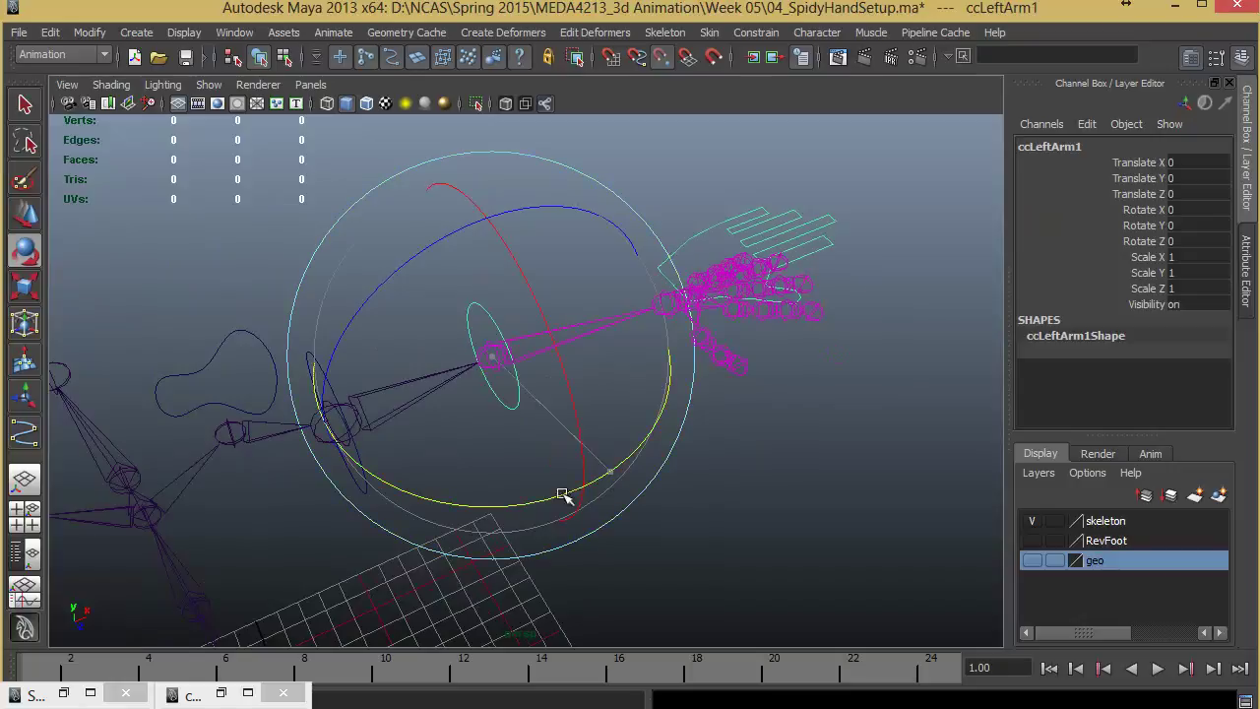
{"action": "left_click_drag", "start_coordinate": [563, 494], "coordinate": [610, 532]}
{"action": "key", "text": "ctrl+z"}
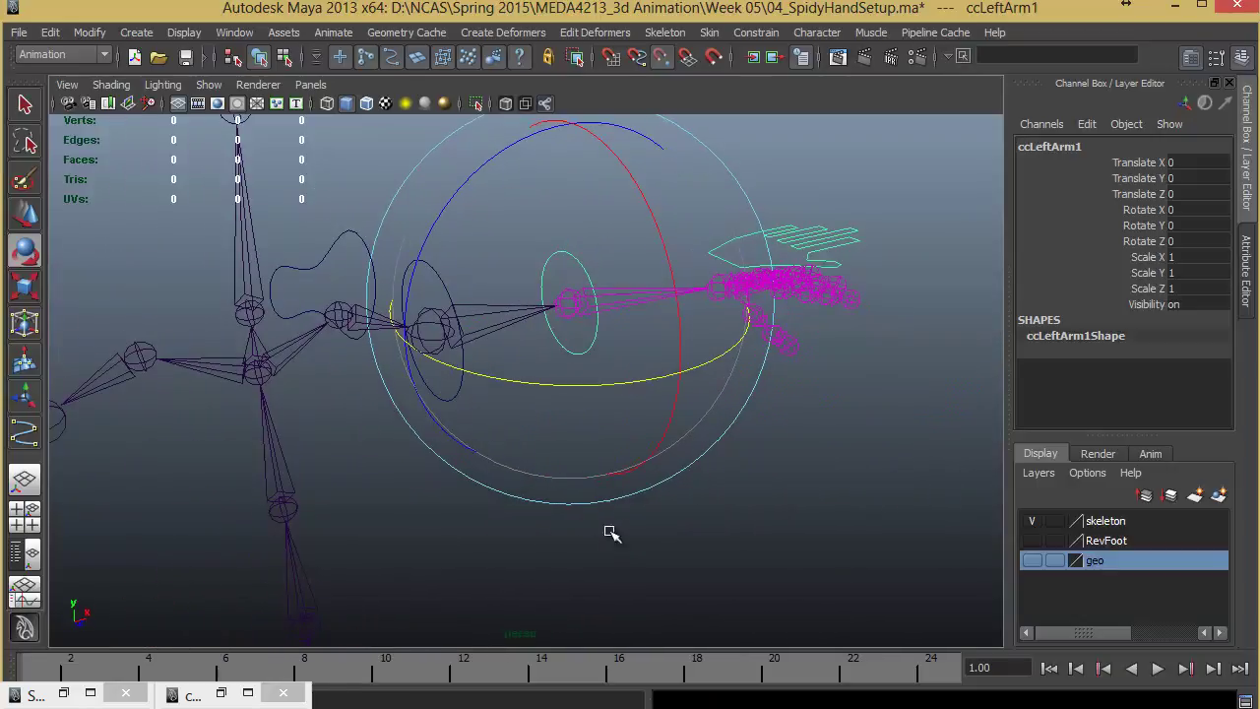
- Orient-constrain the jt_leftArm joint to the ccLeftArm curve around it, with Maintain offset on and all axes constrained
{"action": "left_click", "coordinate": [420, 551]}
{"action": "left_click", "coordinate": [461, 376]}
{"action": "left_click_drag", "start_coordinate": [562, 427], "coordinate": [604, 484], "text": "alt"}
{"action": "middle_click_drag", "start_coordinate": [603, 482], "coordinate": [604, 480]}
{"action": "key", "text": "ctrl+z"}
{"action": "key", "text": "w"}
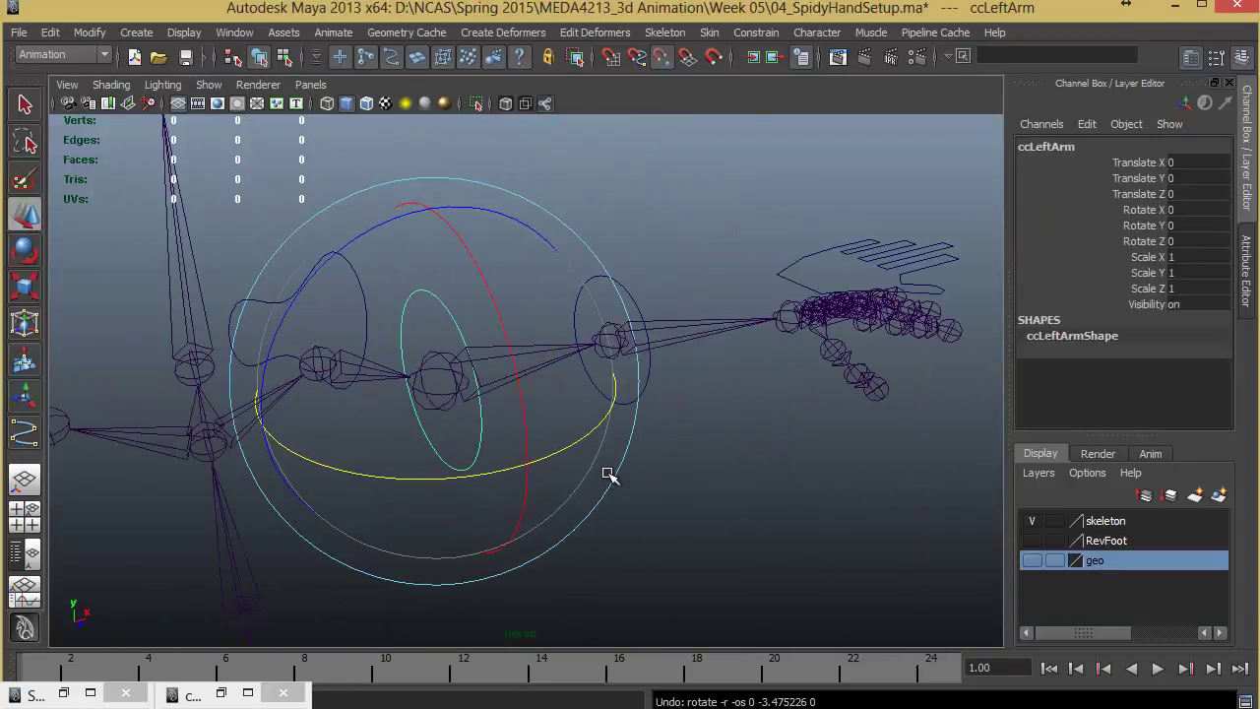
{"action": "left_click", "coordinate": [474, 384]}
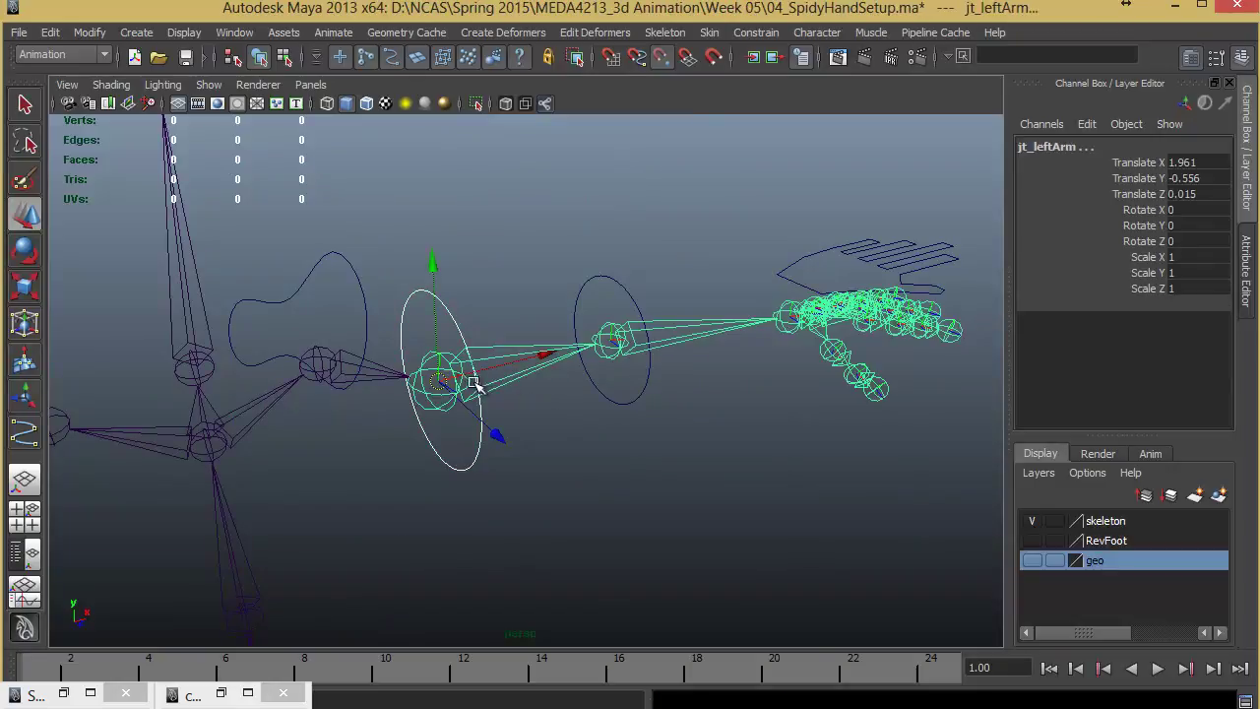
{"action": "left_click", "coordinate": [773, 37]}
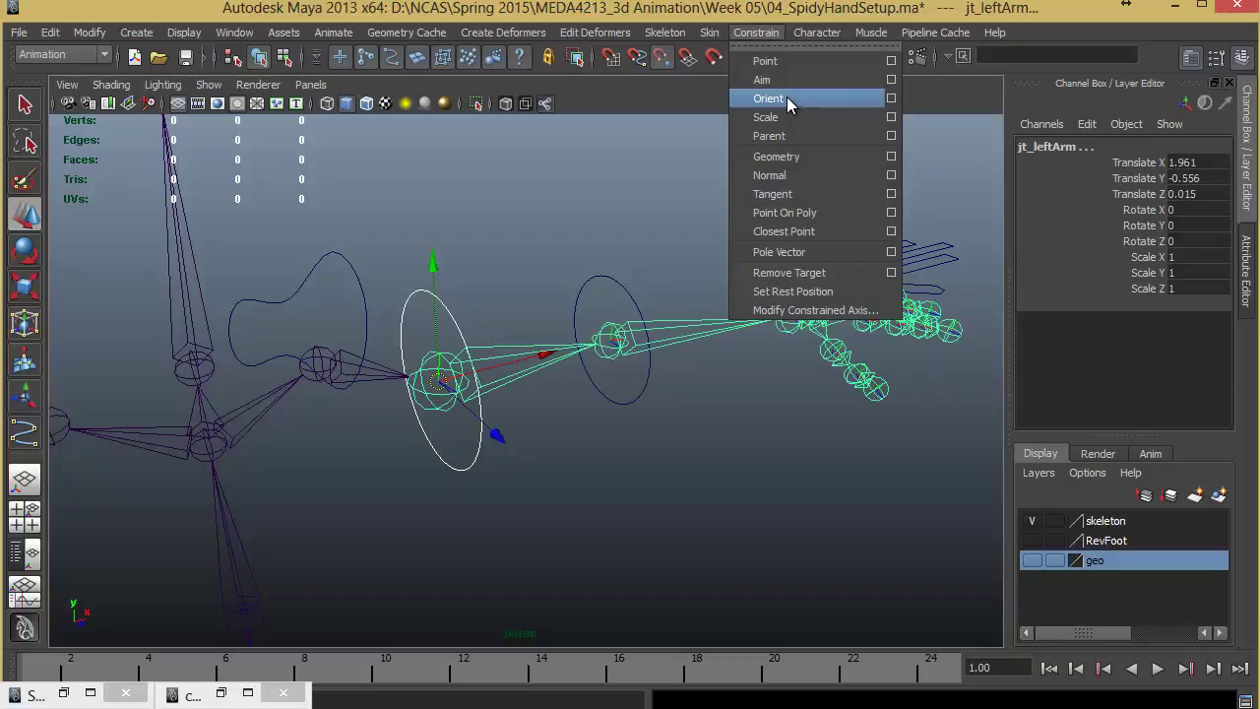
{"action": "left_click", "coordinate": [892, 98]}
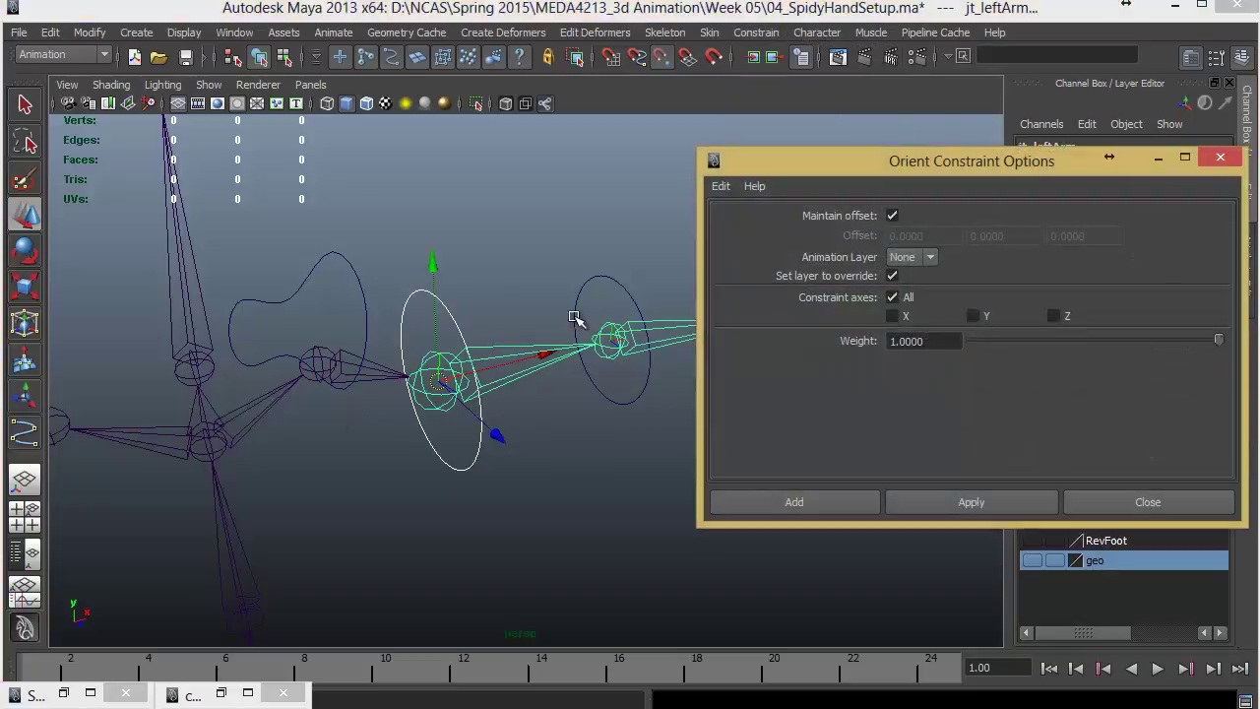
{"action": "left_click_drag", "start_coordinate": [764, 173], "coordinate": [857, 167]}
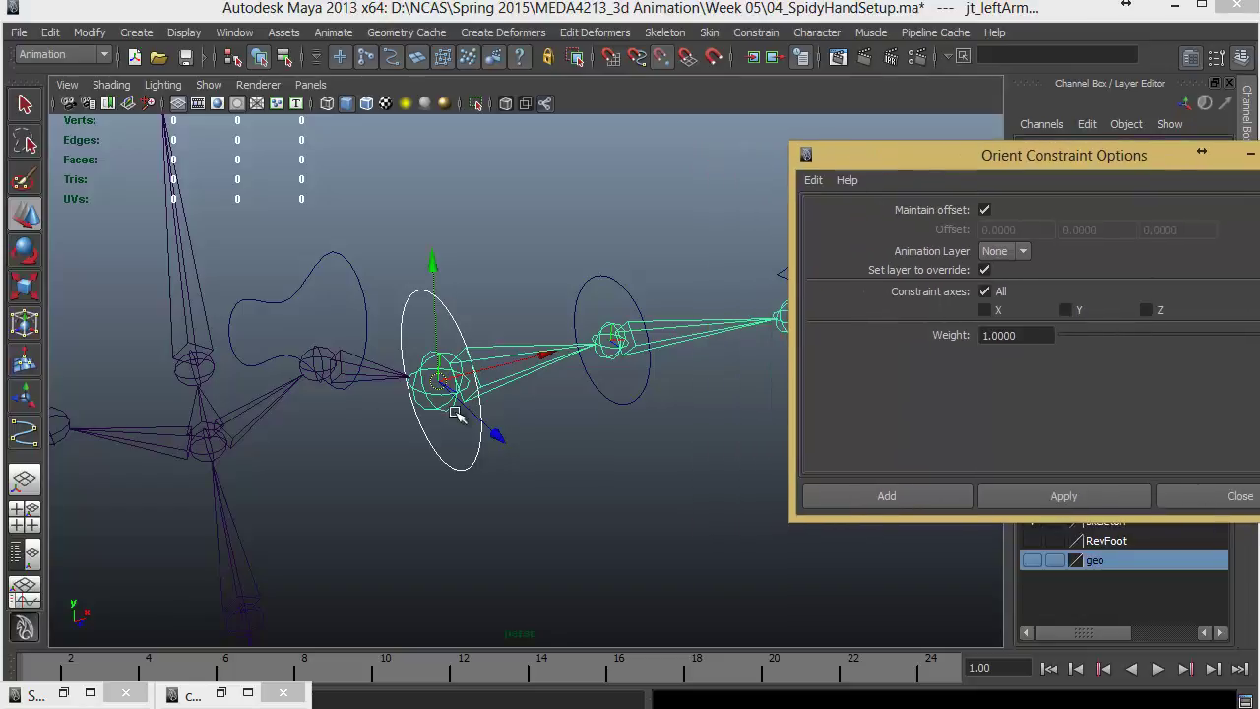
{"action": "left_click", "coordinate": [985, 211]}
{"action": "left_click", "coordinate": [933, 492]}
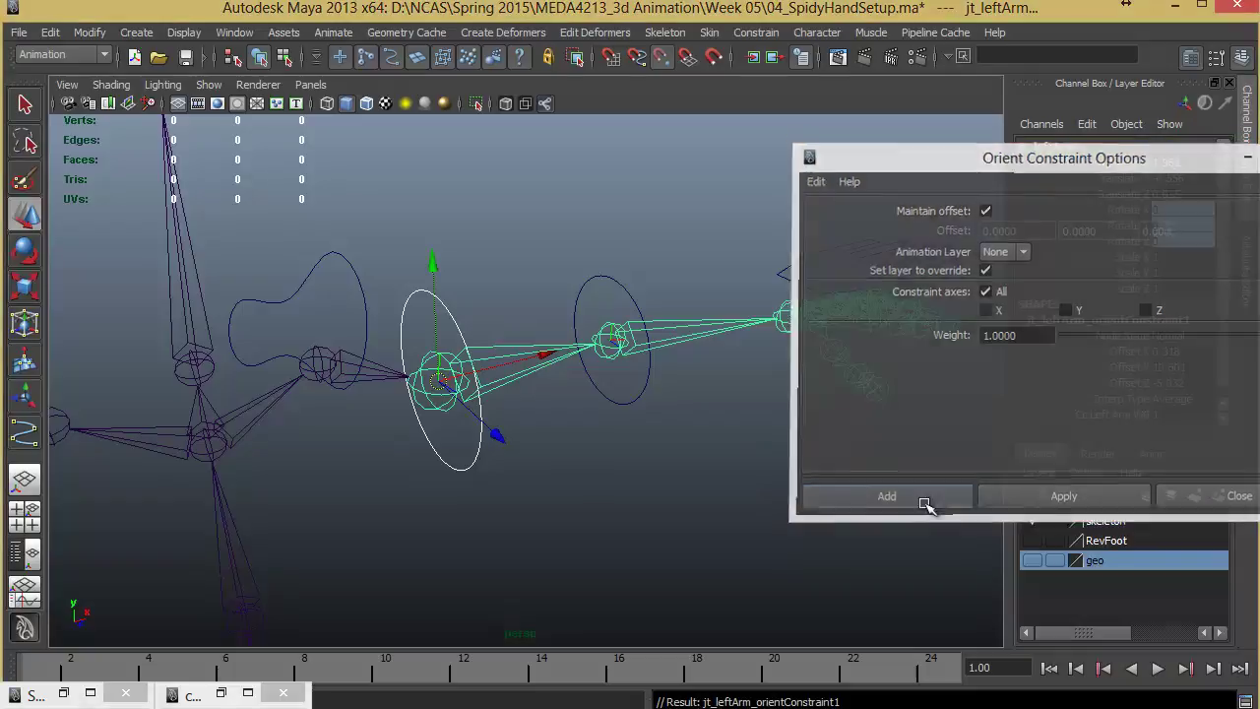
- Parent the ccLeftArm1 elbow curve under the ccLeftArm upper arm curve
{"action": "left_click_drag", "start_coordinate": [638, 421], "coordinate": [647, 459], "text": "alt"}
{"action": "left_click", "coordinate": [538, 422]}
{"action": "left_click", "coordinate": [520, 414]}
{"action": "key", "text": "e"}
{"action": "left_click", "coordinate": [564, 325]}
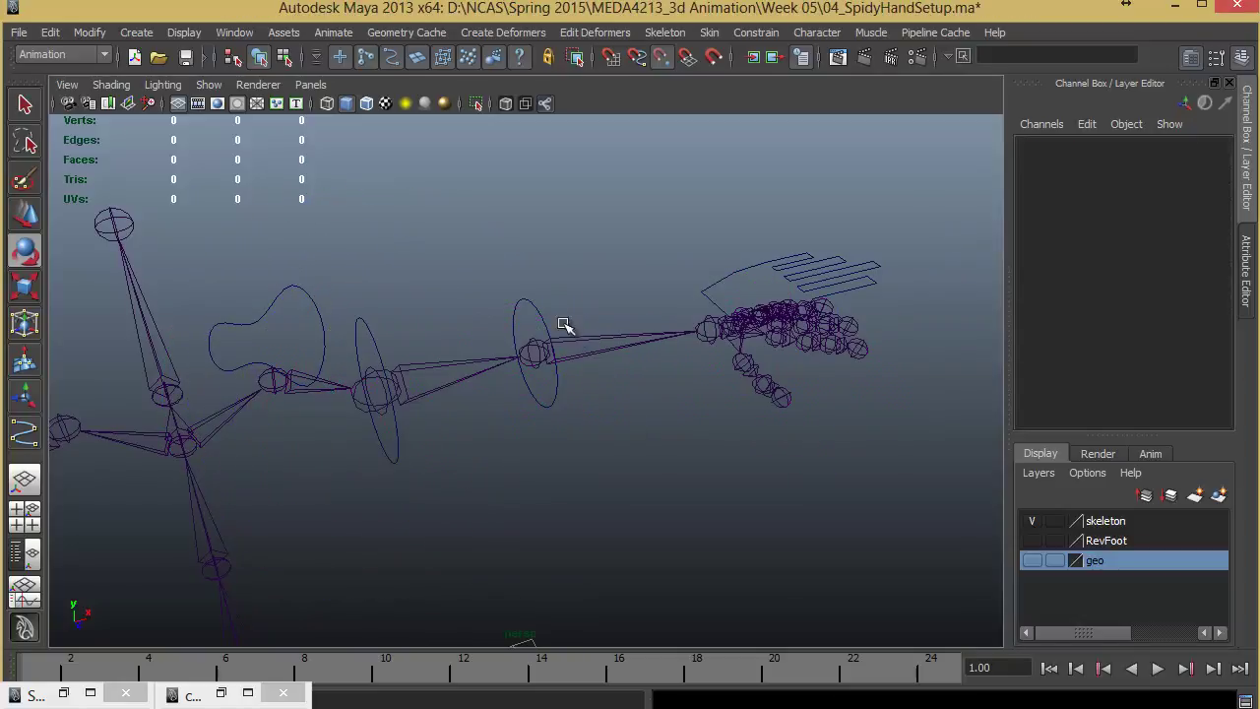
{"action": "left_click", "coordinate": [535, 307]}
{"action": "key", "text": "w"}
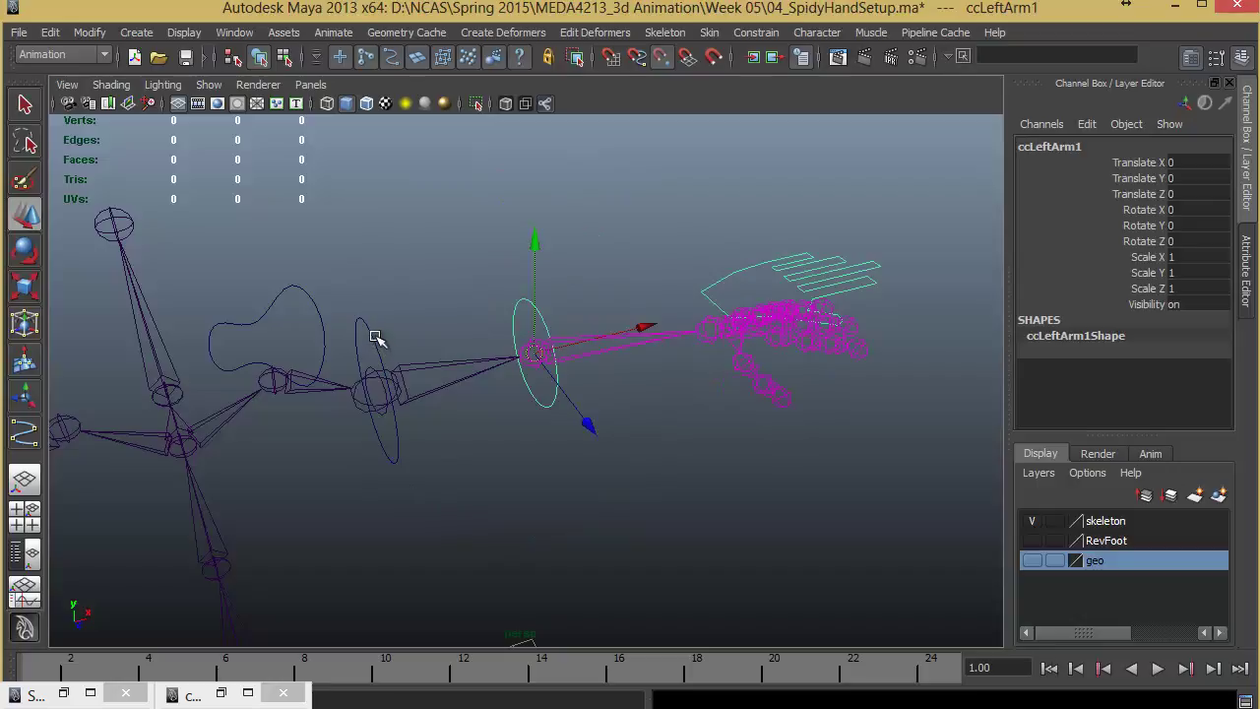
{"action": "left_click", "coordinate": [366, 336]}
{"action": "left_click", "coordinate": [497, 365]}
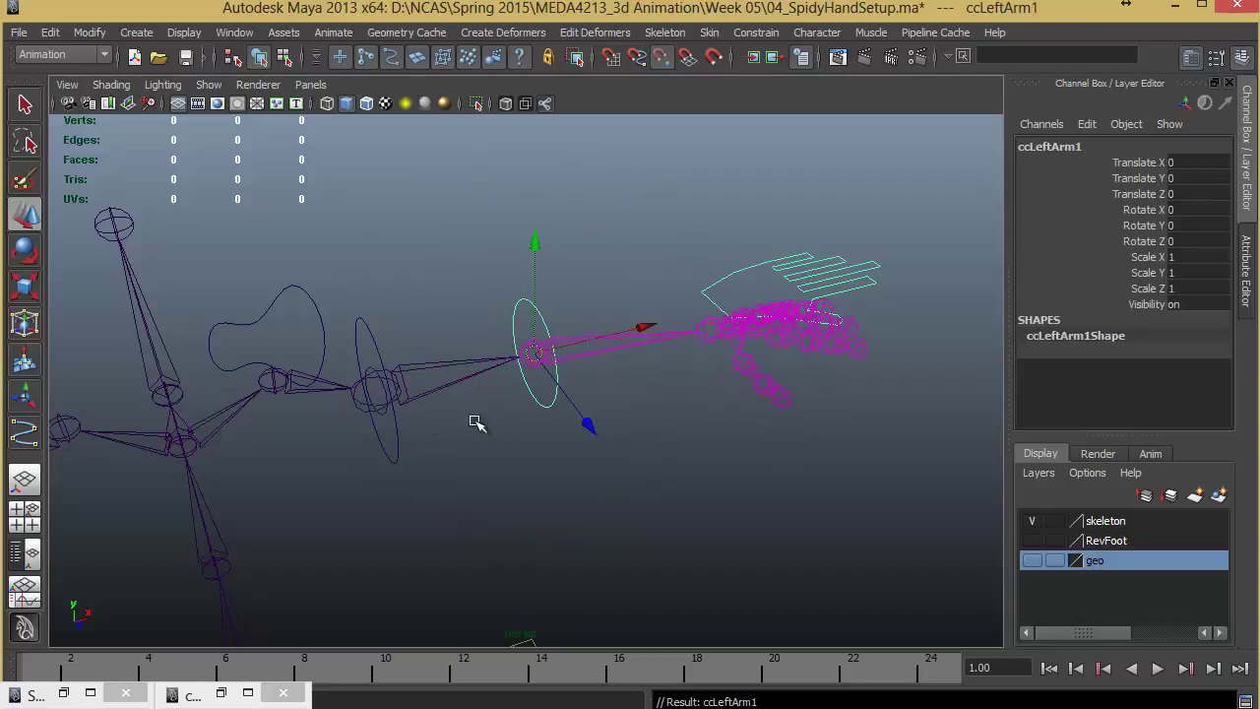
- Test the arm hierarchy by rotating the ccLeftArm curve about its Y and Z axes, undoing each rotation
{"action": "left_click", "coordinate": [399, 441]}
{"action": "key", "text": "e"}
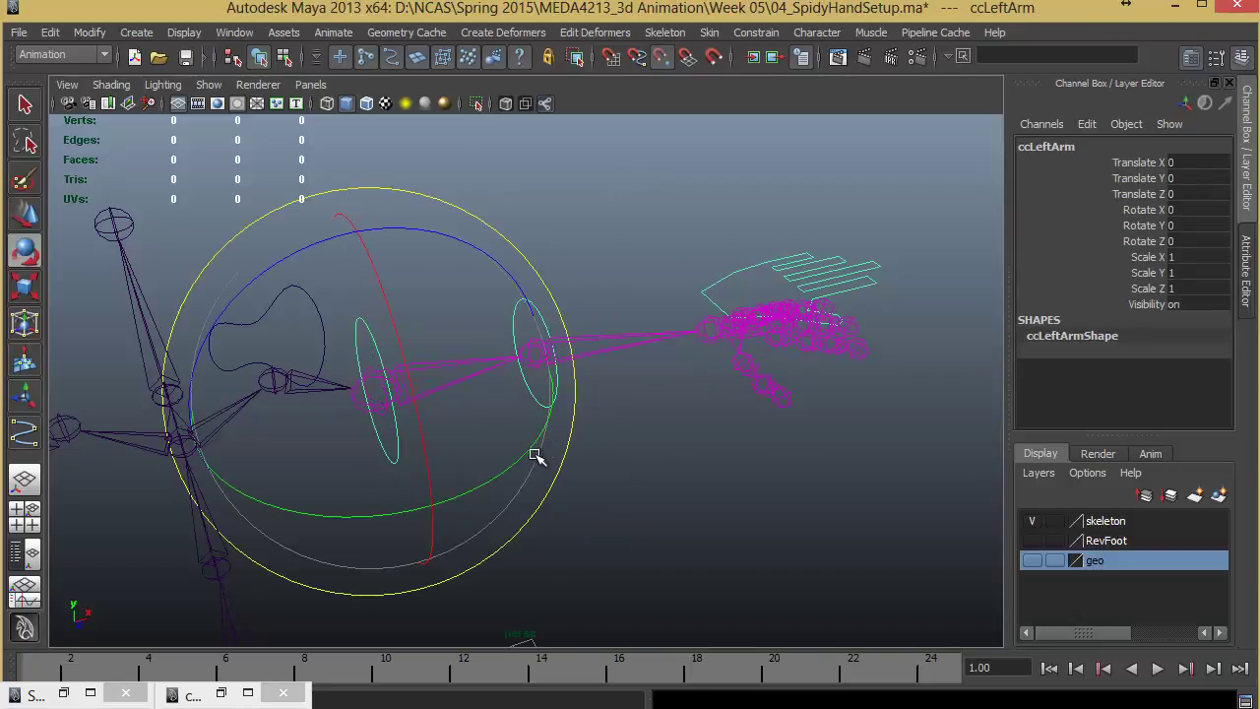
{"action": "left_click_drag", "start_coordinate": [467, 484], "coordinate": [553, 290]}
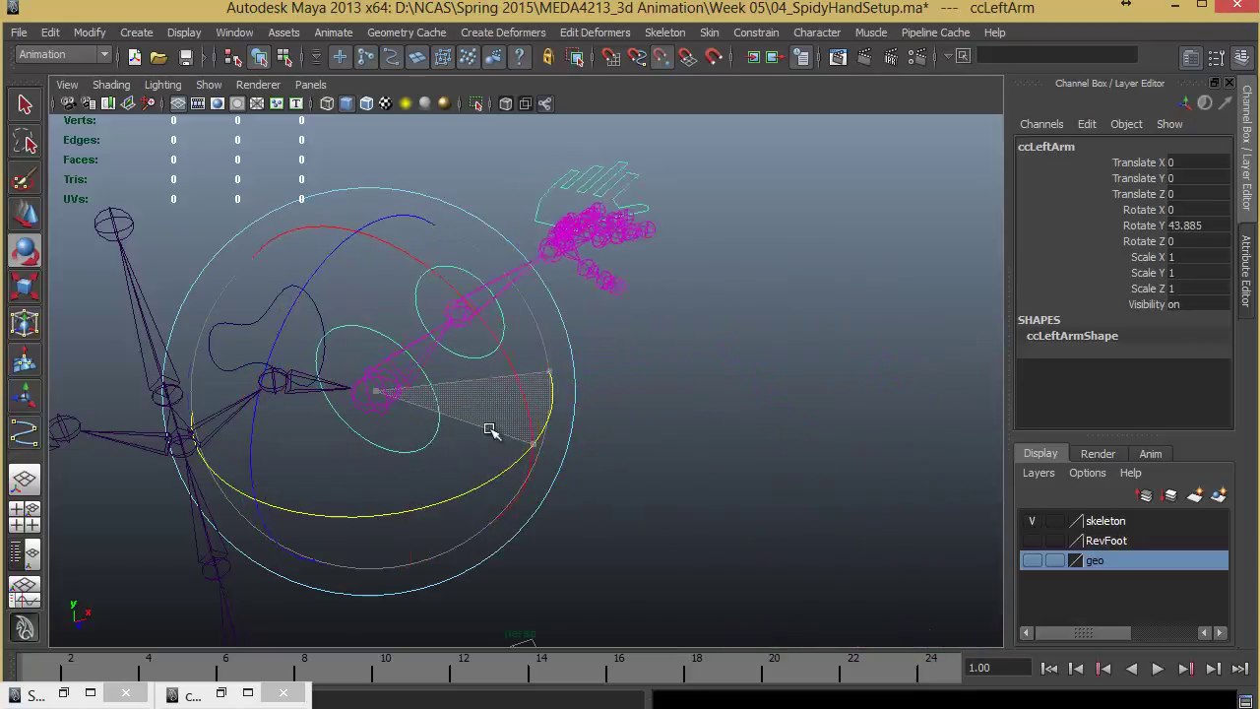
{"action": "key", "text": "ctrl+z"}
{"action": "key", "text": "ctrl+z"}
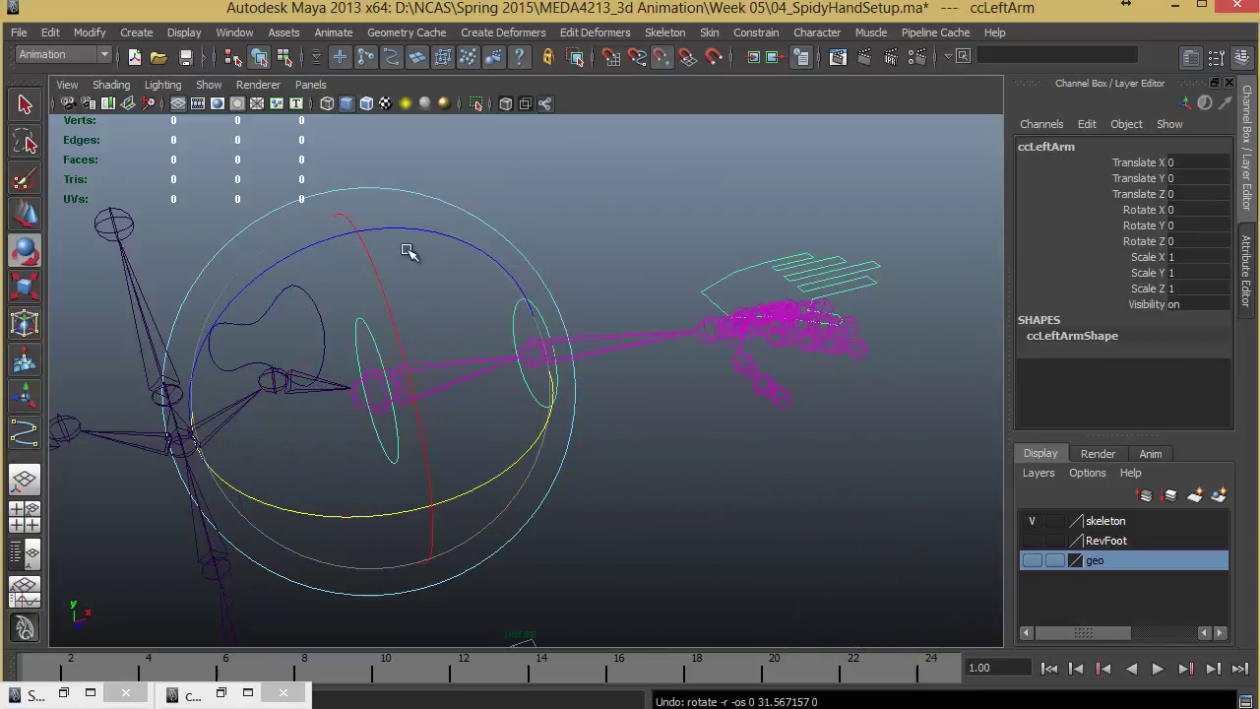
{"action": "left_click_drag", "start_coordinate": [409, 252], "coordinate": [366, 275]}
{"action": "left_click_drag", "start_coordinate": [633, 319], "coordinate": [667, 360]}
{"action": "key", "text": "ctrl+z"}
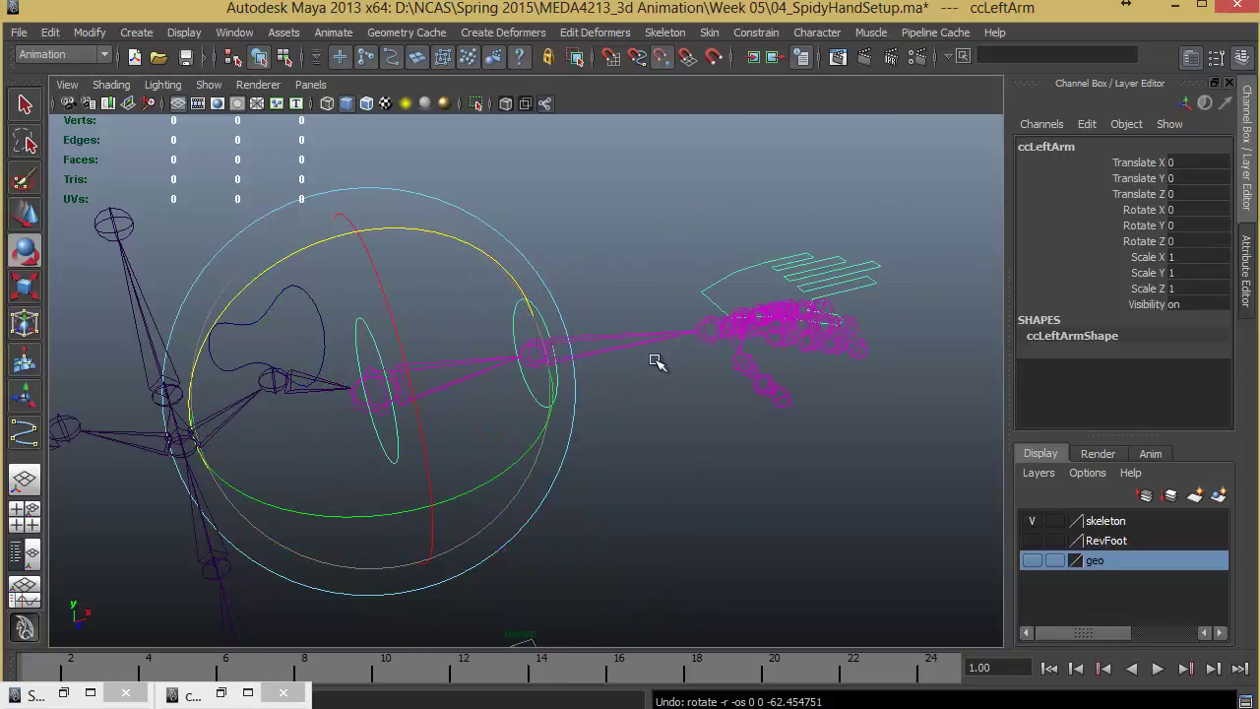
- Examine the left shoulder and upper arm joints by selecting each one in turn
{"action": "left_click_drag", "start_coordinate": [511, 445], "coordinate": [492, 478], "text": "alt"}
{"action": "scroll", "coordinate": [463, 450], "scroll_direction": "down", "scroll_amount": 5}
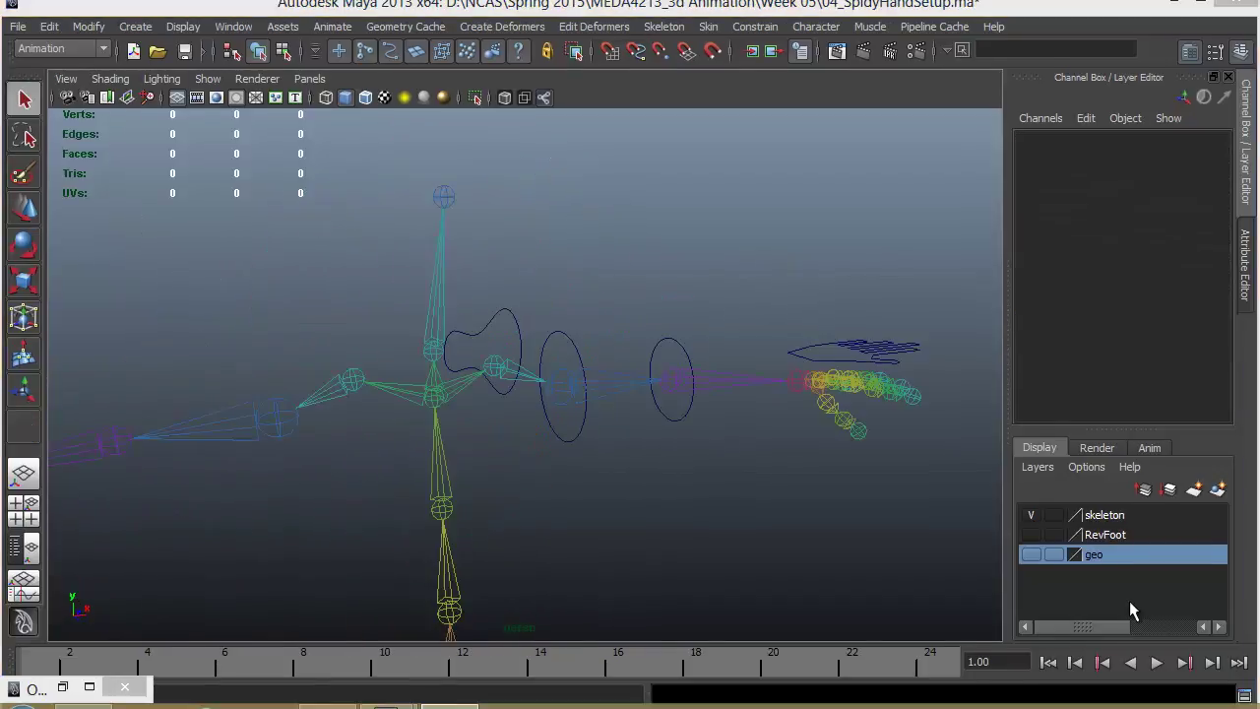
{"action": "left_click_drag", "start_coordinate": [515, 429], "coordinate": [520, 366], "text": "alt"}
{"action": "left_click", "coordinate": [508, 359]}
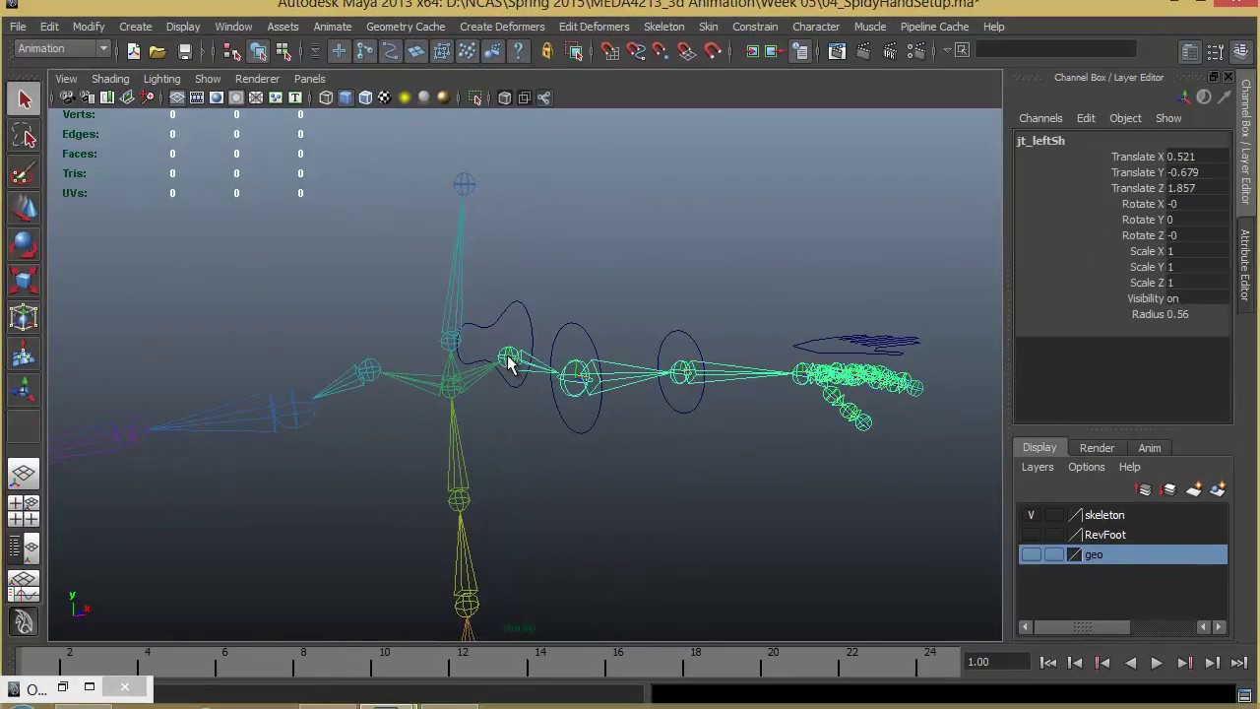
{"action": "left_click", "coordinate": [569, 386]}
{"action": "left_click_drag", "start_coordinate": [542, 427], "coordinate": [508, 437], "text": "alt"}
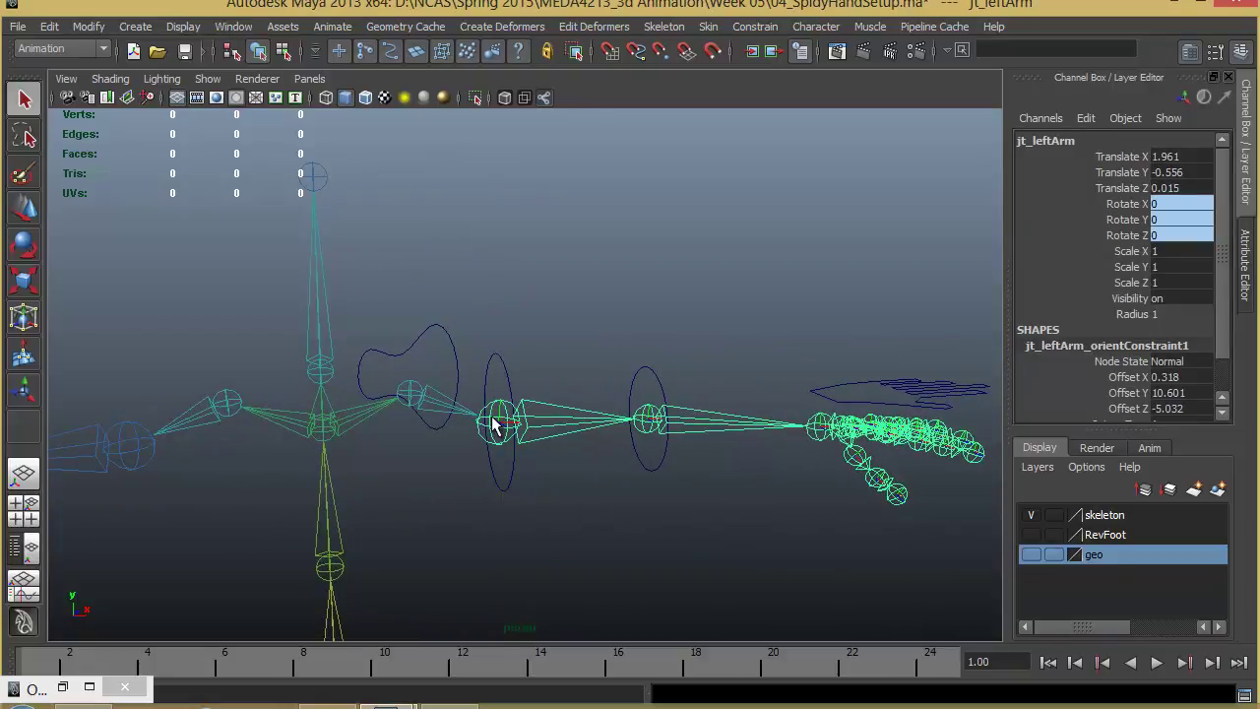
{"action": "left_click_drag", "start_coordinate": [512, 436], "coordinate": [548, 492], "text": "alt"}
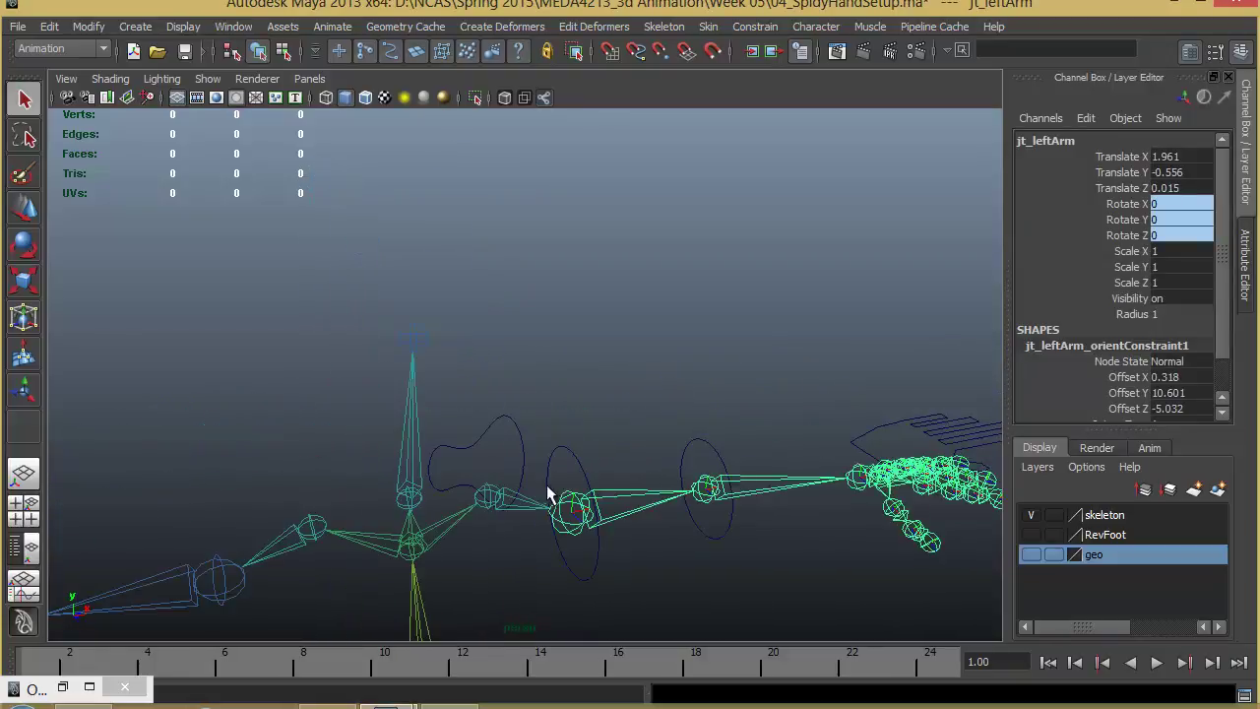
- Create an IK handle with the ikSCsolver from the left shoulder joint to the left upper arm joint
{"action": "left_click", "coordinate": [672, 30]}
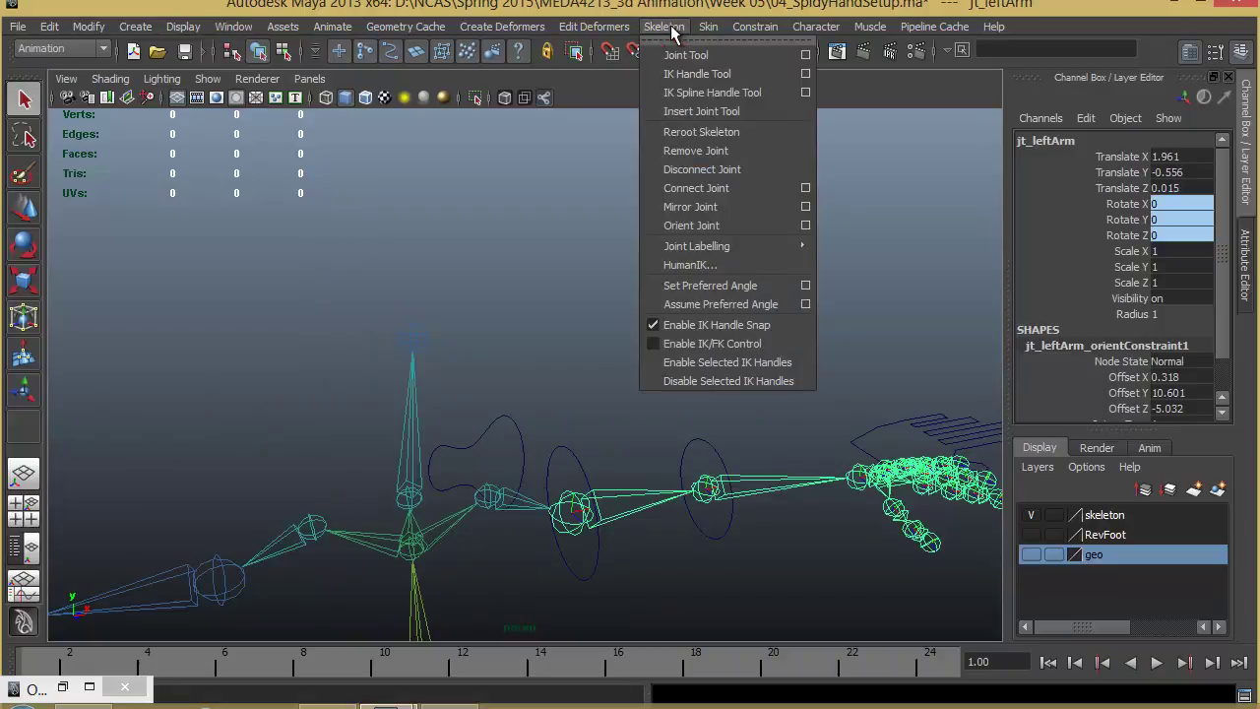
{"action": "left_click", "coordinate": [804, 74]}
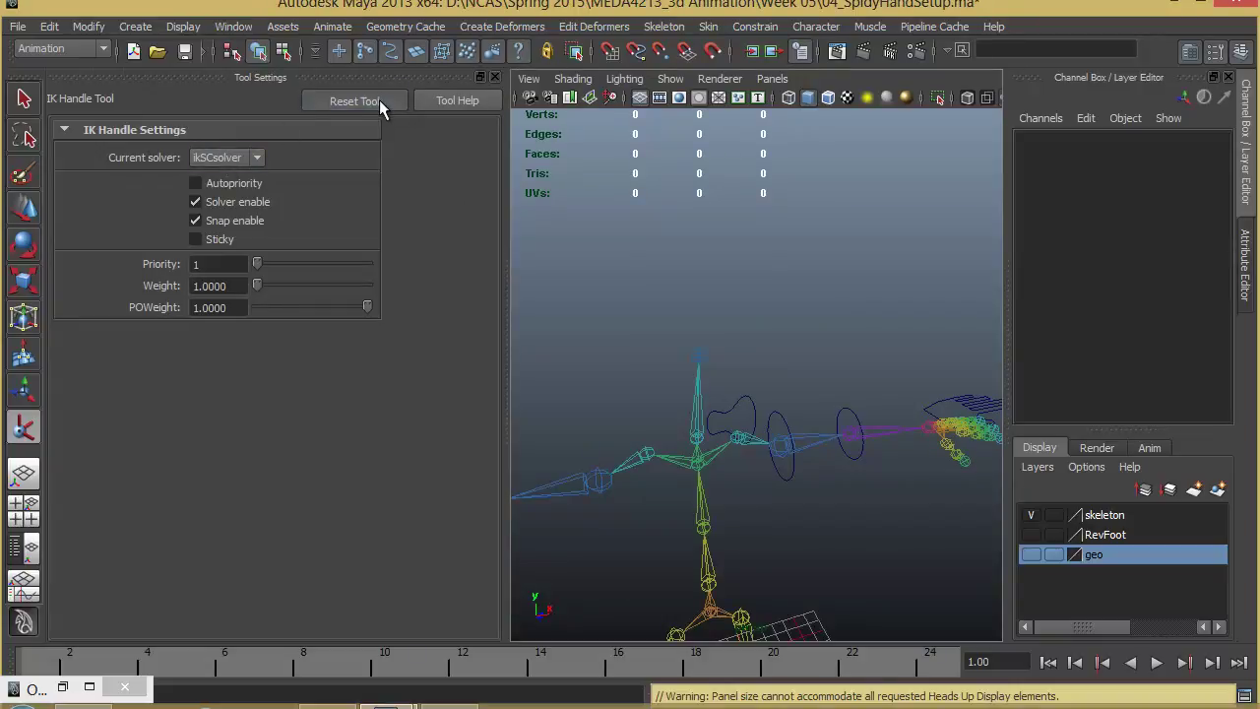
{"action": "left_click", "coordinate": [494, 76]}
{"action": "left_click_drag", "start_coordinate": [590, 341], "coordinate": [543, 324], "text": "alt"}
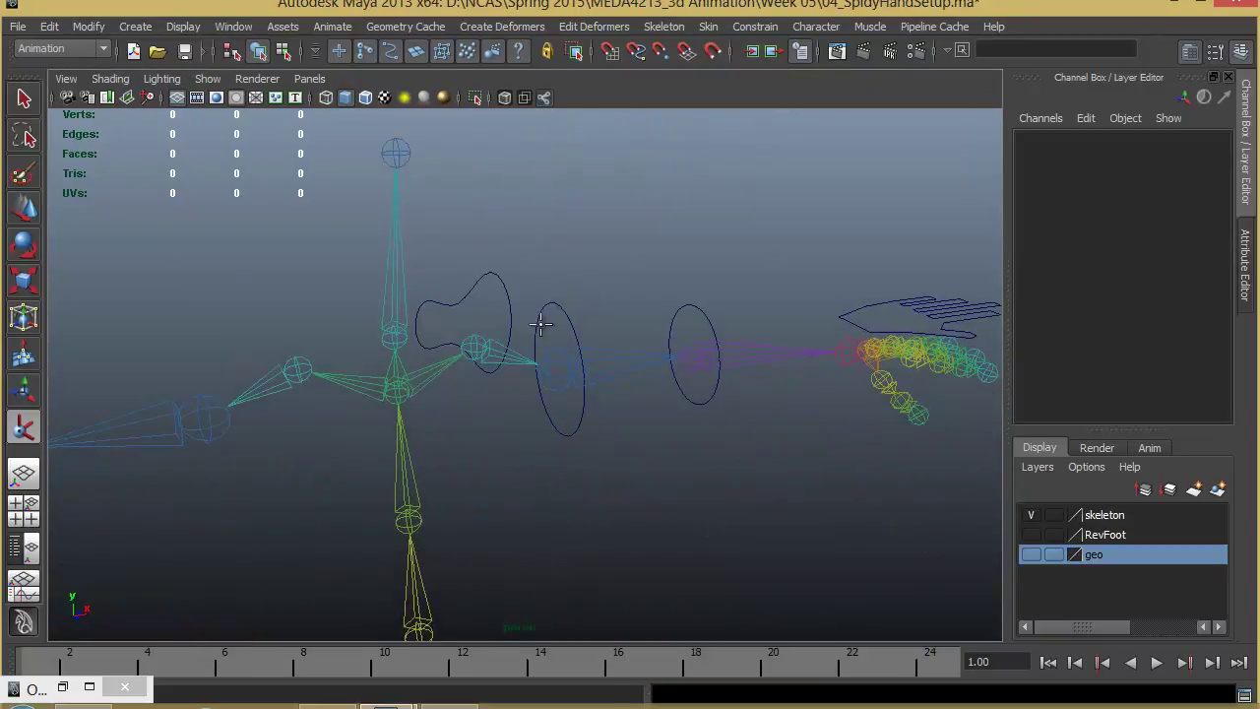
{"action": "right_click_drag", "start_coordinate": [482, 361], "coordinate": [528, 358], "text": "alt"}
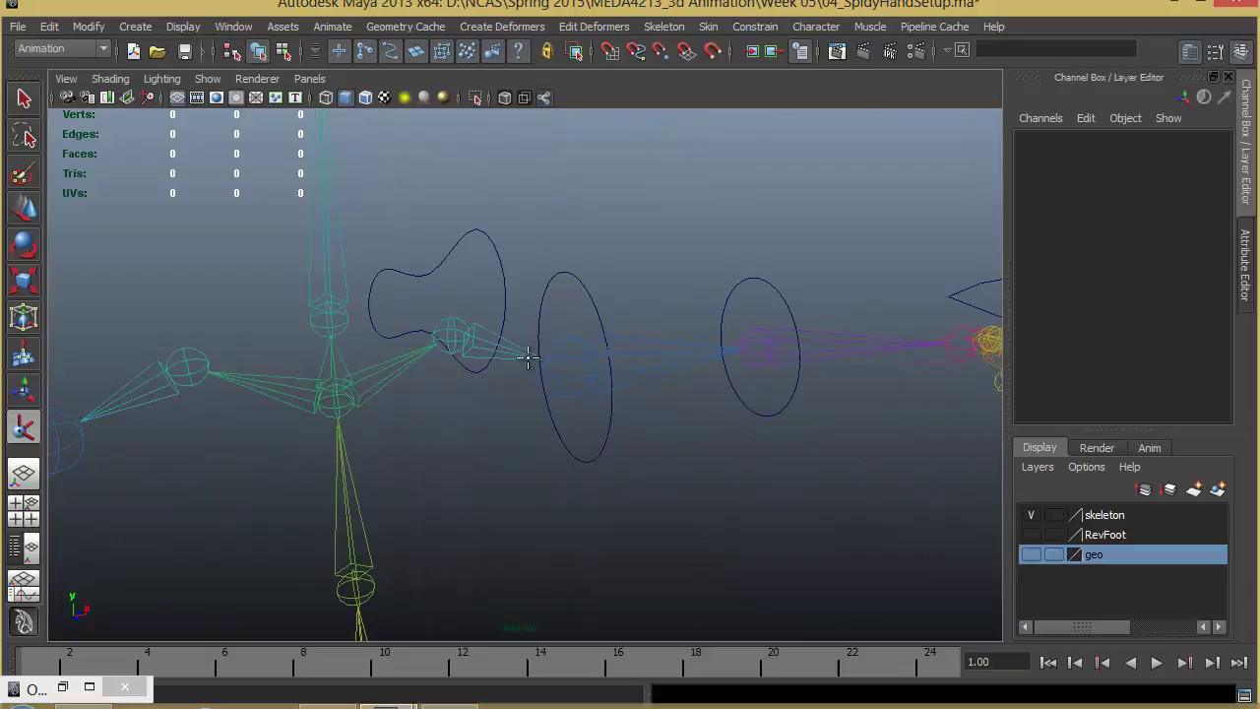
{"action": "left_click", "coordinate": [446, 320]}
{"action": "left_click", "coordinate": [581, 355]}
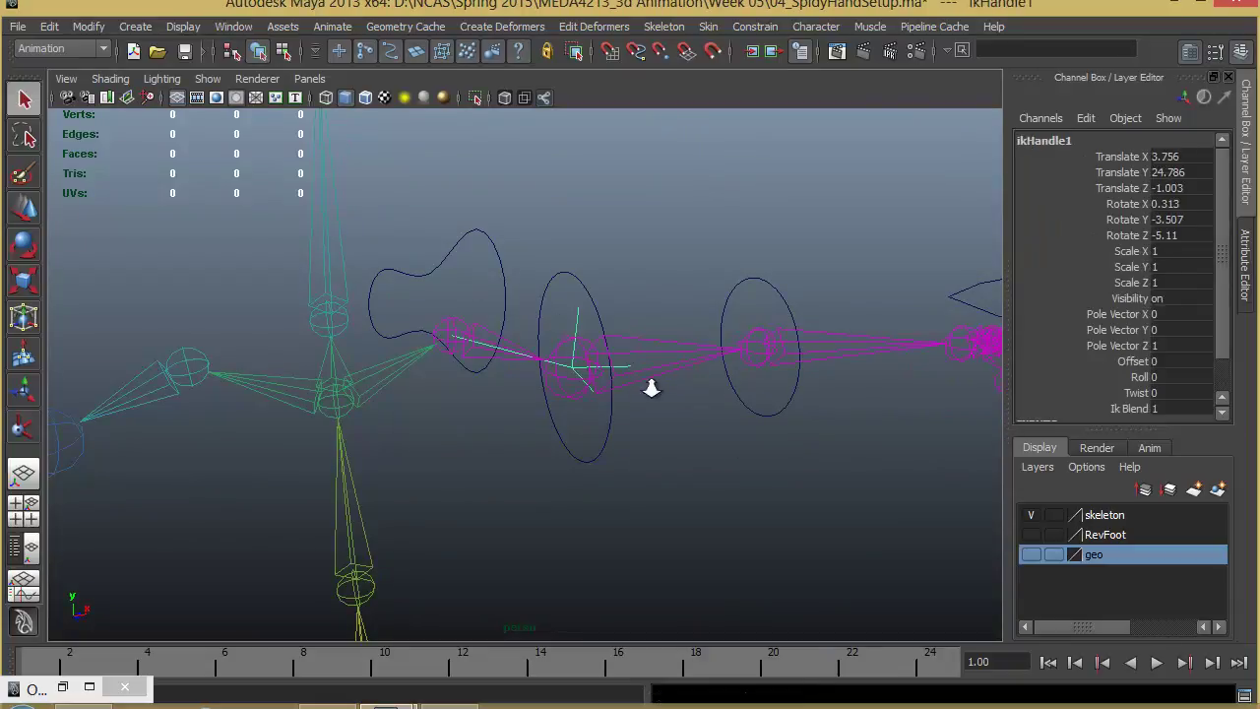
- Test the shoulder IK handle by moving it up and down along Y, undoing each move
{"action": "right_click_drag", "start_coordinate": [651, 388], "coordinate": [573, 404], "text": "alt"}
{"action": "middle_click_drag", "start_coordinate": [573, 404], "coordinate": [568, 429], "text": "alt"}
{"action": "key", "text": "w"}
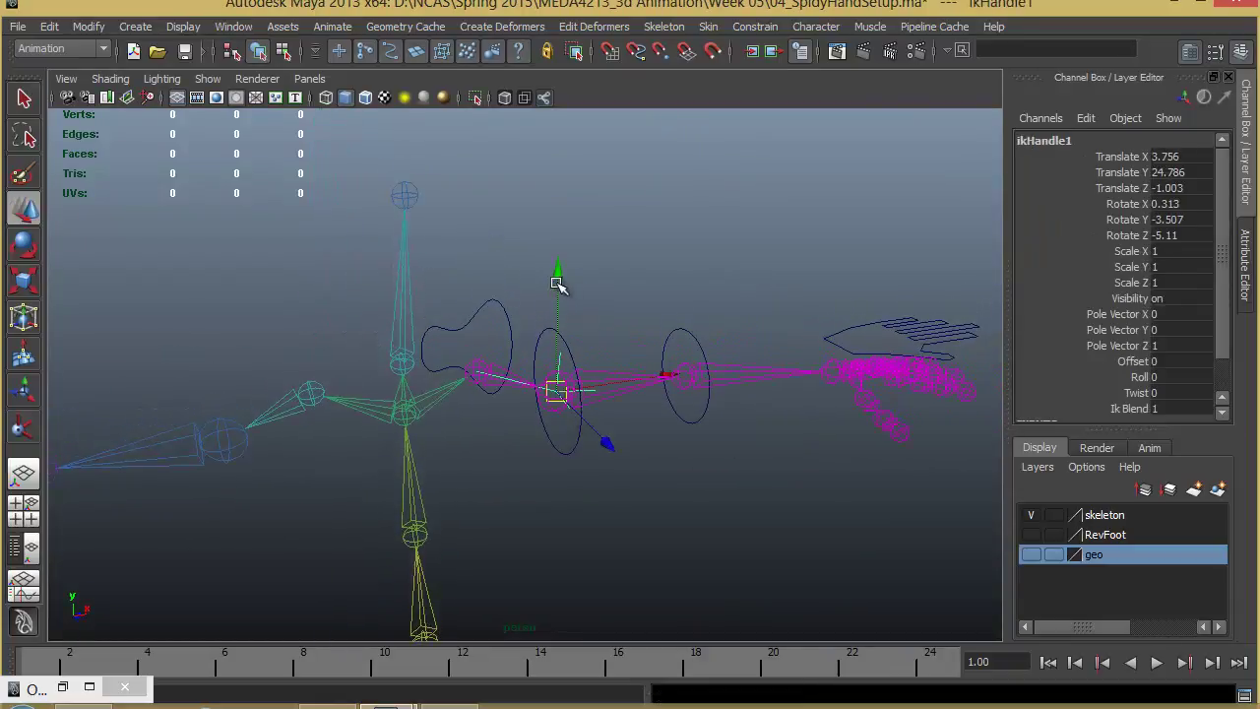
{"action": "mouse_move", "coordinate": [557, 285]}
{"action": "left_mouse_down"}
{"action": "mouse_move", "coordinate": [563, 239]}
{"action": "mouse_move", "coordinate": [552, 291]}
{"action": "left_mouse_up"}
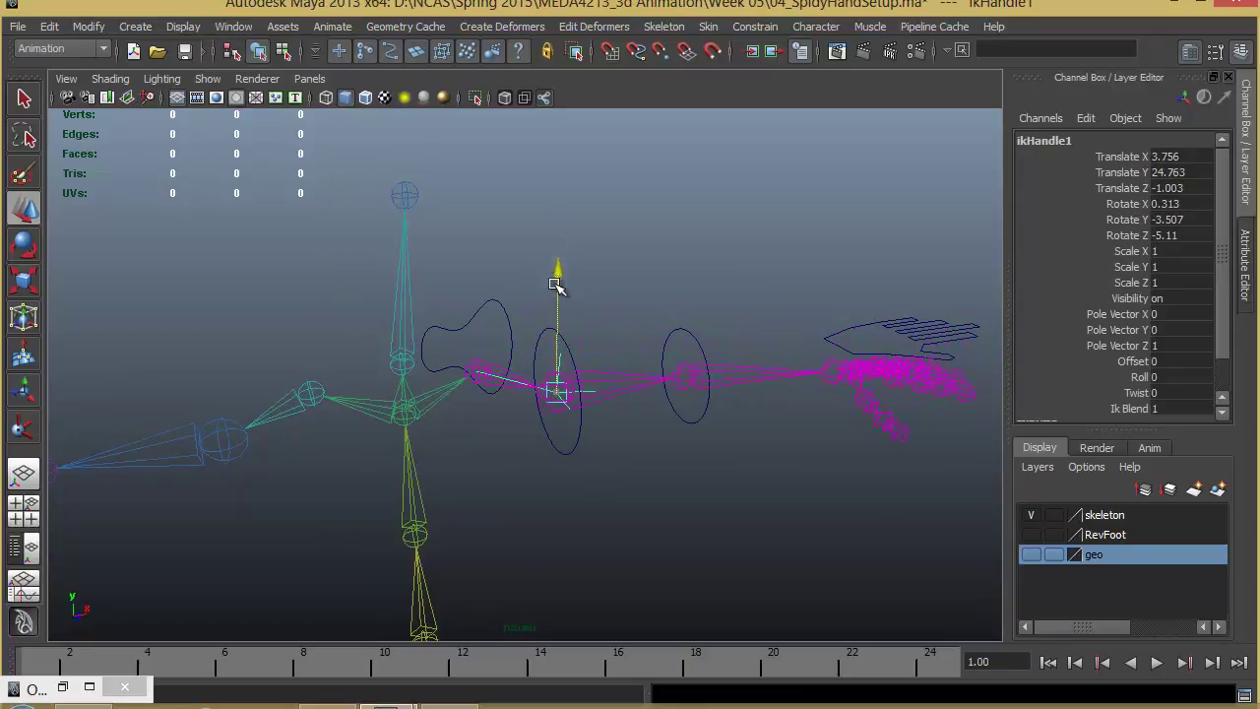
{"action": "key", "text": "ctrl+z"}
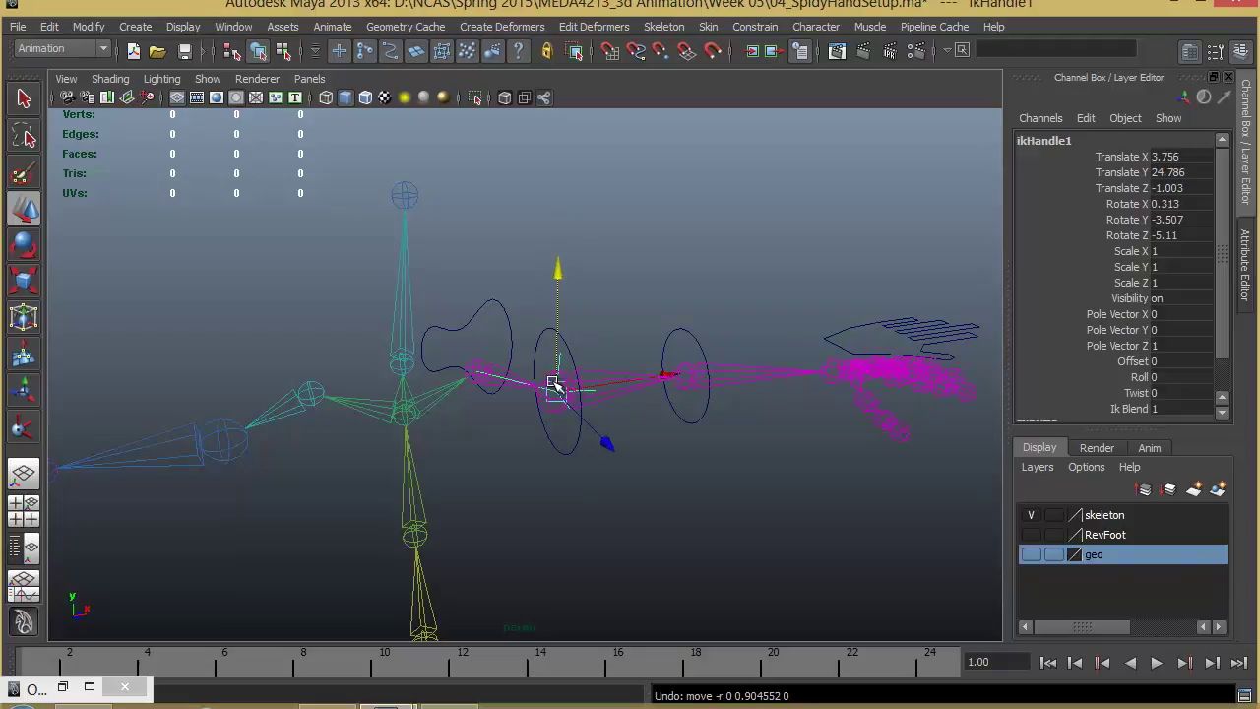
{"action": "left_click_drag", "start_coordinate": [554, 386], "coordinate": [527, 322], "text": "alt"}
{"action": "left_click_drag", "start_coordinate": [489, 232], "coordinate": [490, 244]}
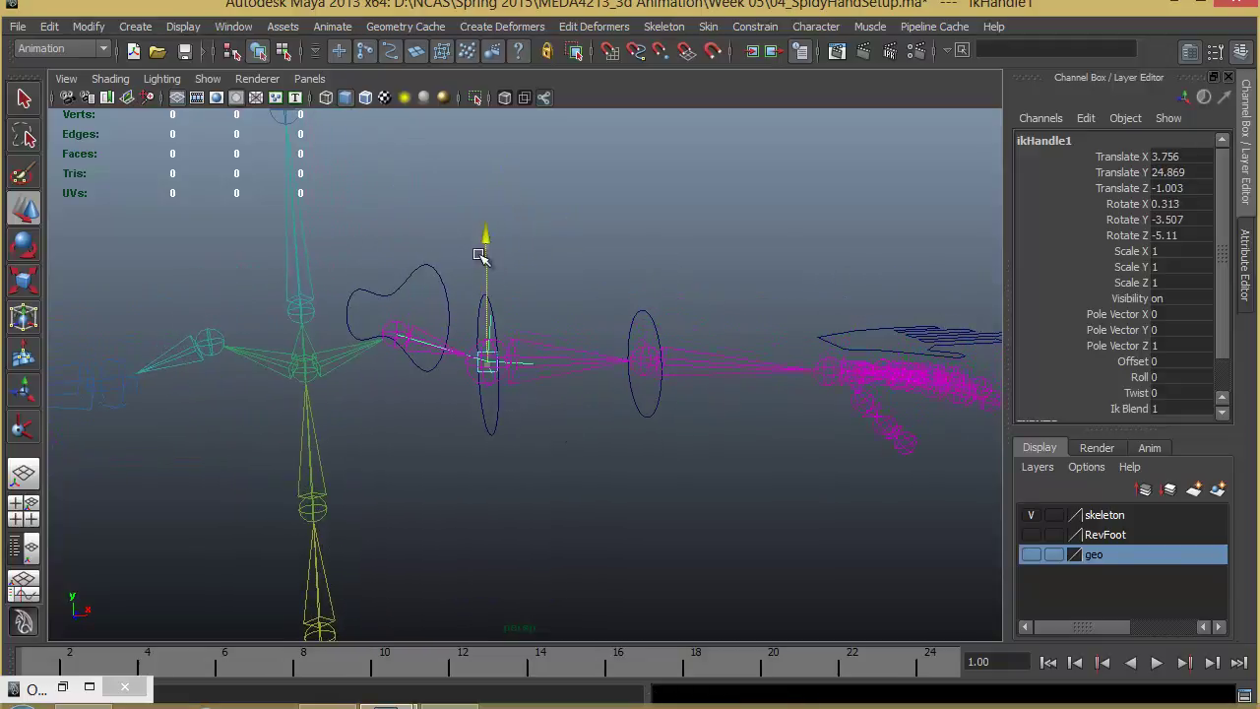
{"action": "key", "text": "ctrl+z"}
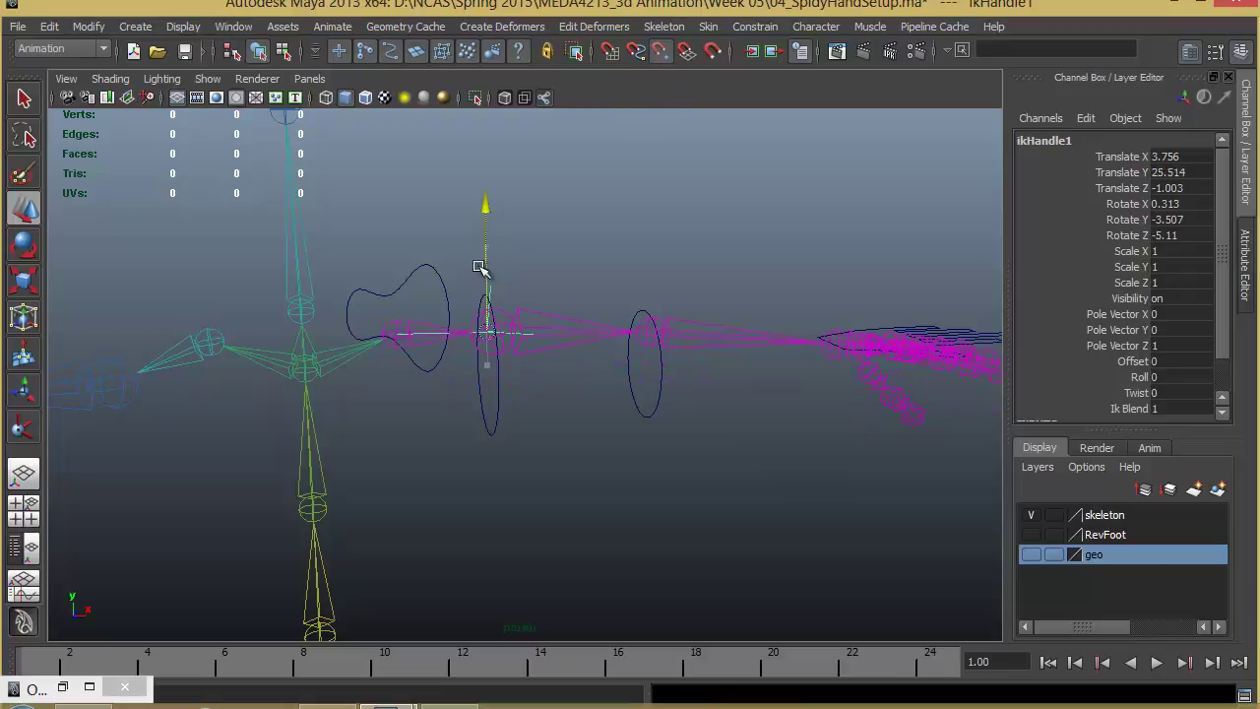
{"action": "key", "text": "ctrl+z"}
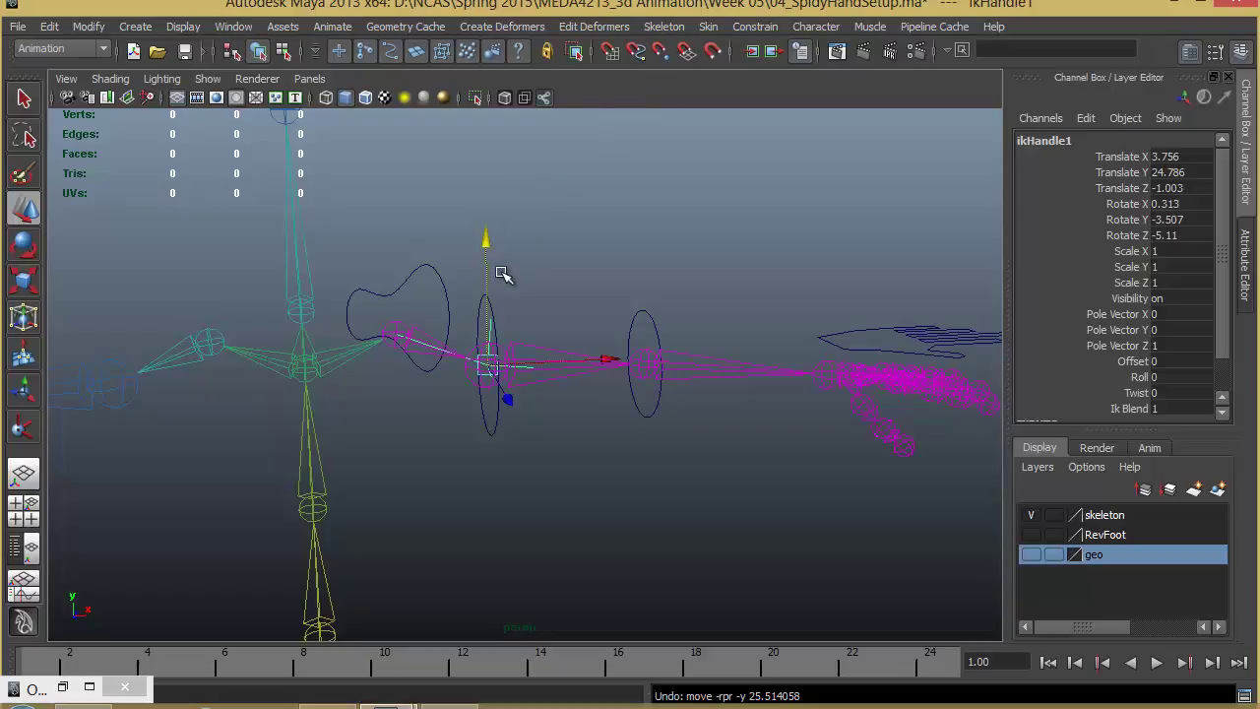
{"action": "mouse_move", "coordinate": [486, 251]}
{"action": "left_mouse_down"}
{"action": "mouse_move", "coordinate": [473, 281]}
{"action": "mouse_move", "coordinate": [479, 241]}
{"action": "left_mouse_up"}
{"action": "key", "text": "ctrl+z"}
{"action": "left_click_drag", "start_coordinate": [464, 375], "coordinate": [581, 361], "text": "alt"}
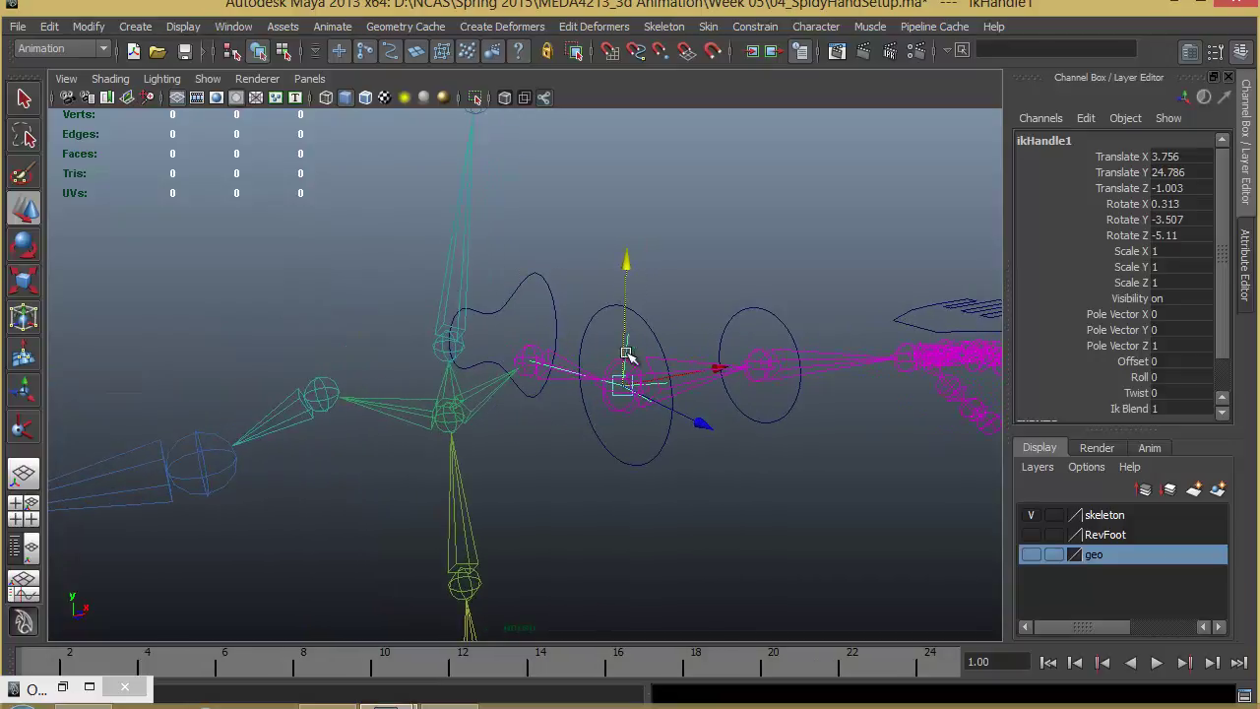
- Parent the shoulder IK handle under the ccLeftSh curve and select that curve
{"action": "left_click", "coordinate": [552, 279]}
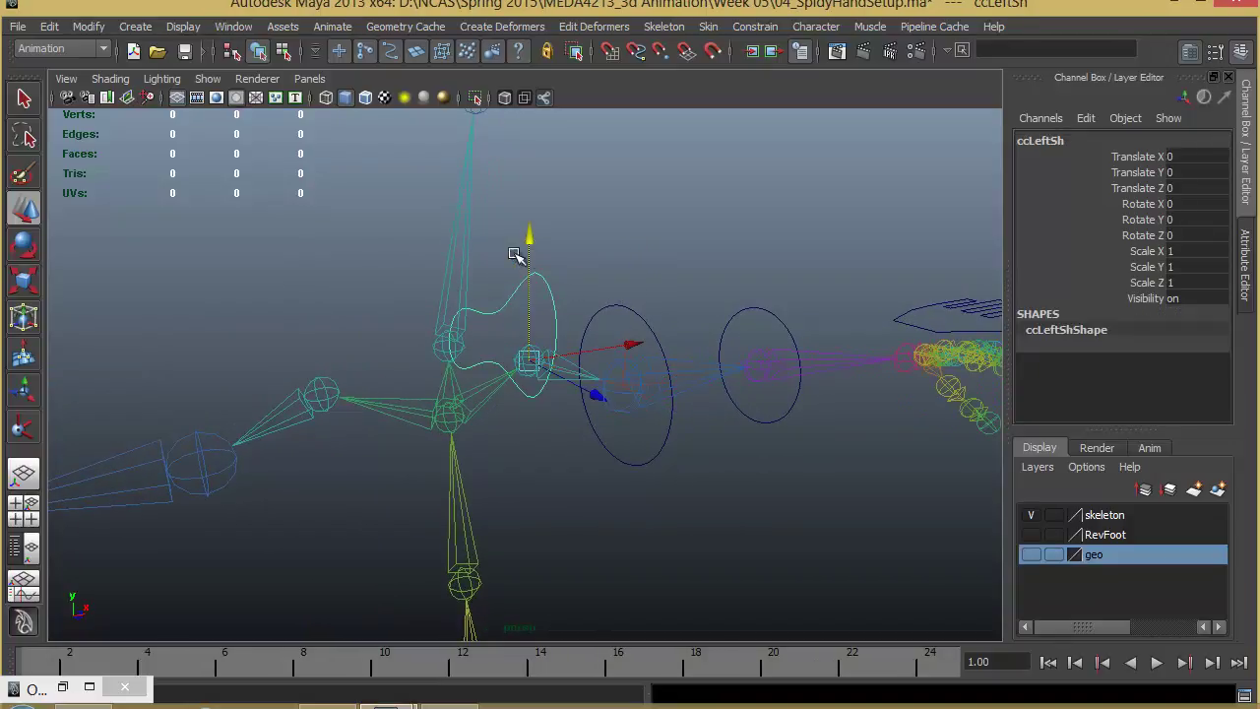
{"action": "left_click_drag", "start_coordinate": [628, 421], "coordinate": [588, 458], "text": "alt"}
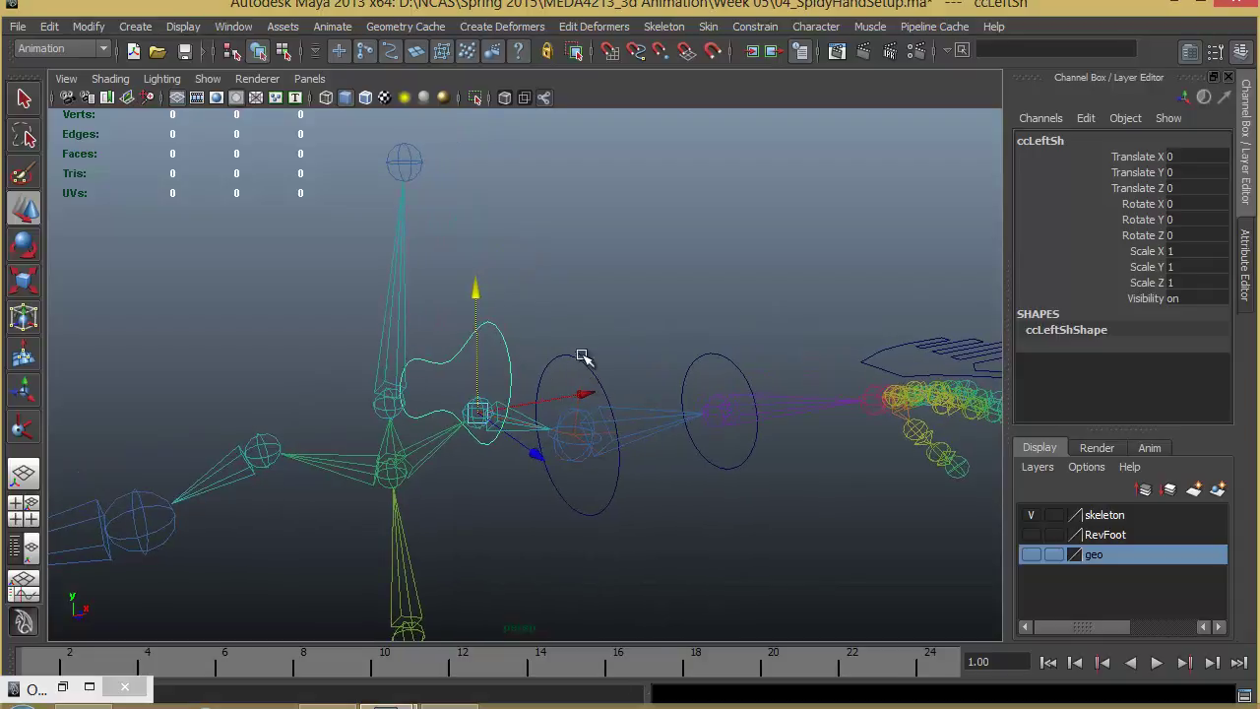
{"action": "left_click", "coordinate": [581, 389]}
{"action": "left_click", "coordinate": [557, 403]}
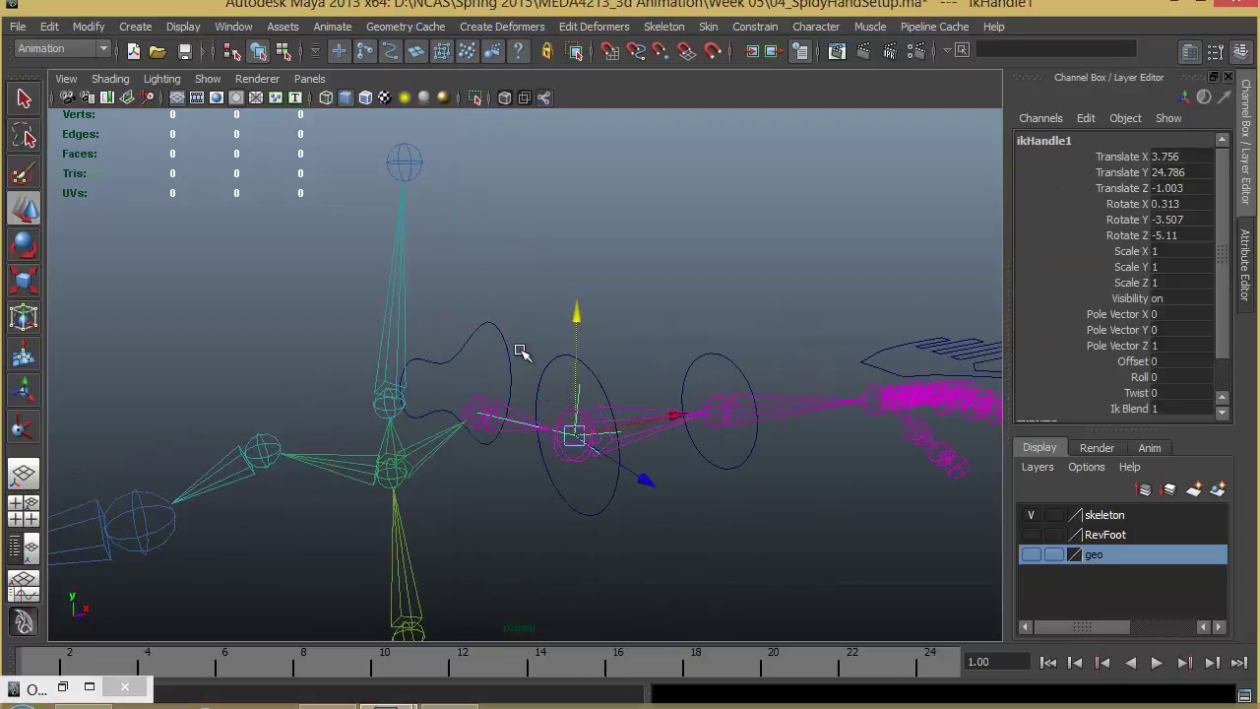
{"action": "left_click", "coordinate": [473, 339]}
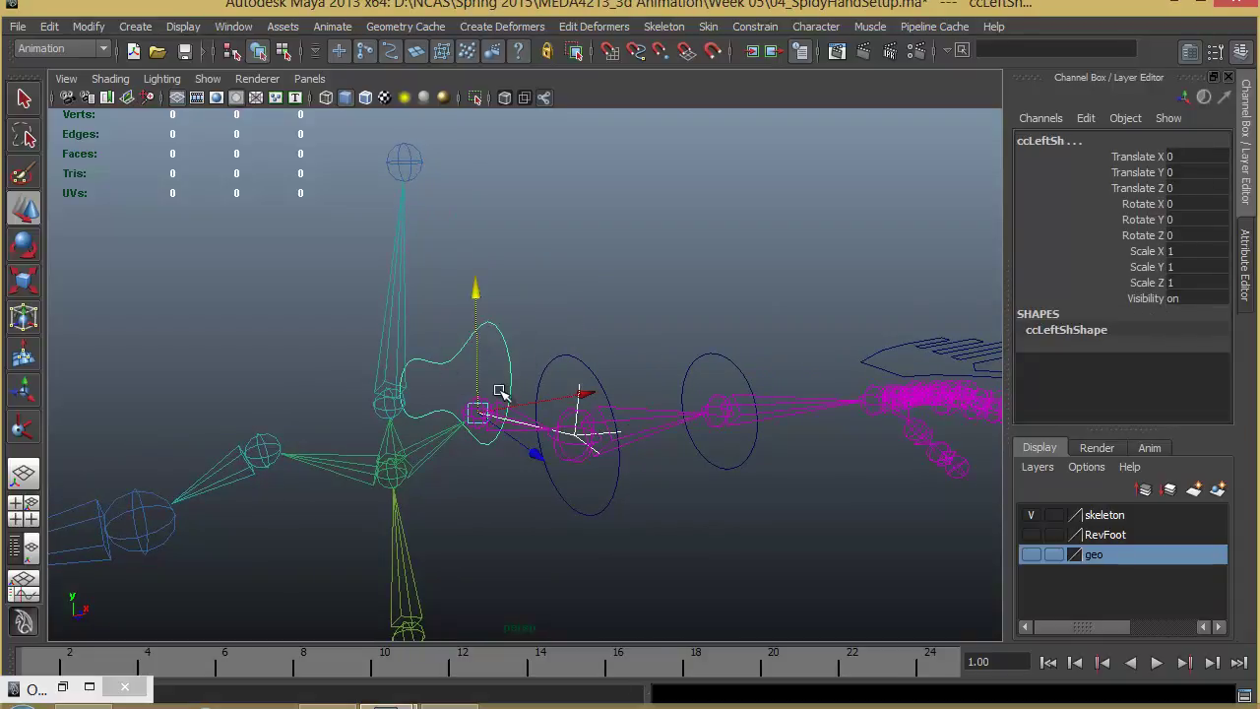
{"action": "key", "text": "Down"}
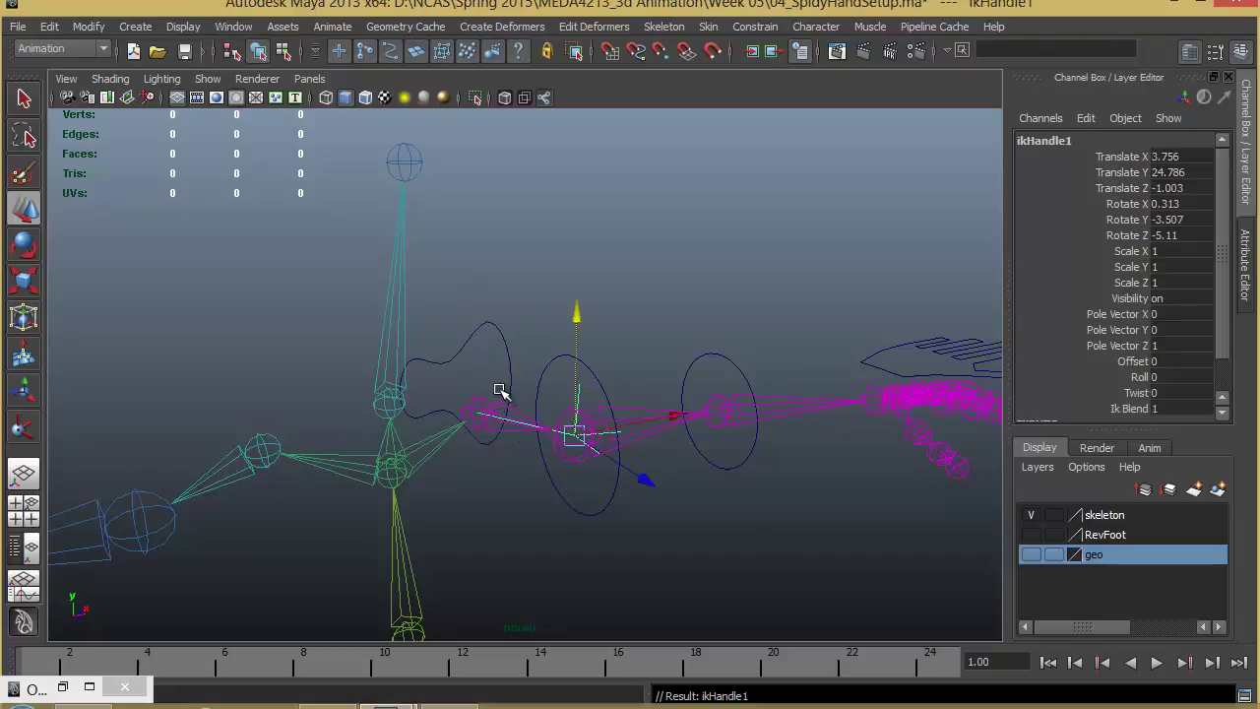
{"action": "left_click_drag", "start_coordinate": [474, 351], "coordinate": [470, 356]}
{"action": "scroll", "coordinate": [527, 473], "scroll_direction": "down", "scroll_amount": 2}
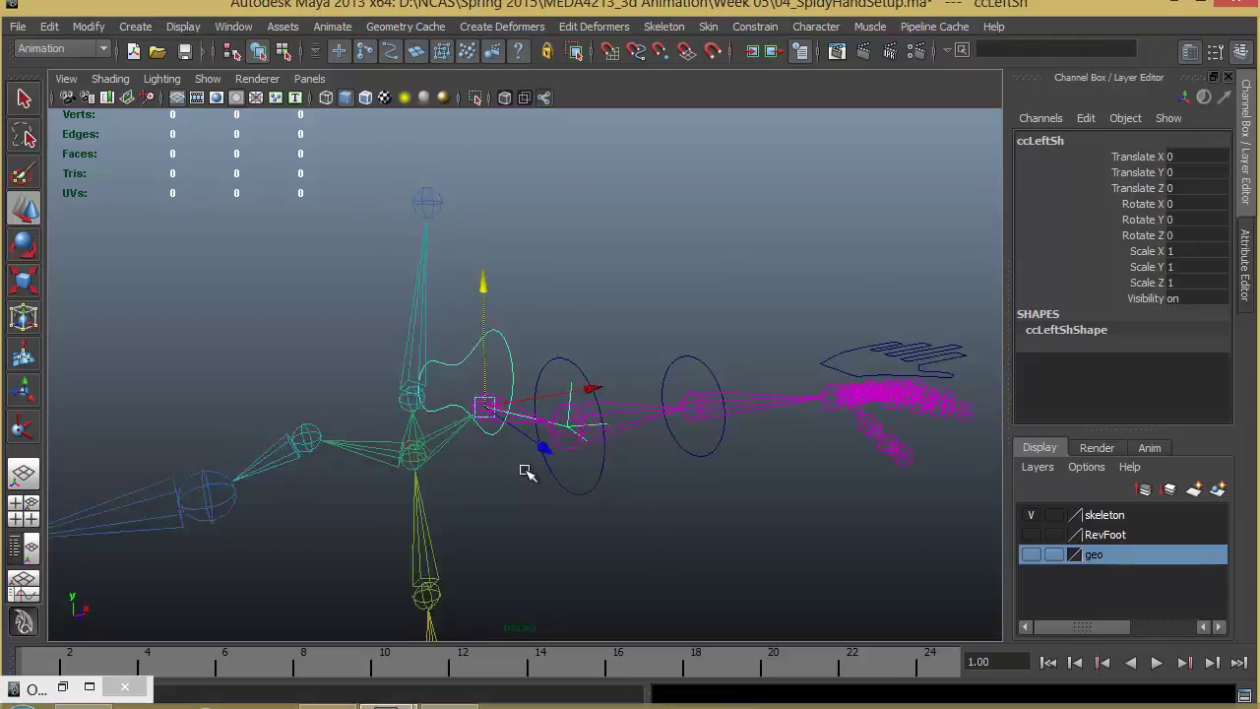
- Test the shoulder control by moving ccLeftSh up along Y, and undo the move
{"action": "left_click_drag", "start_coordinate": [493, 306], "coordinate": [493, 277]}
{"action": "key", "text": "ctrl+z"}
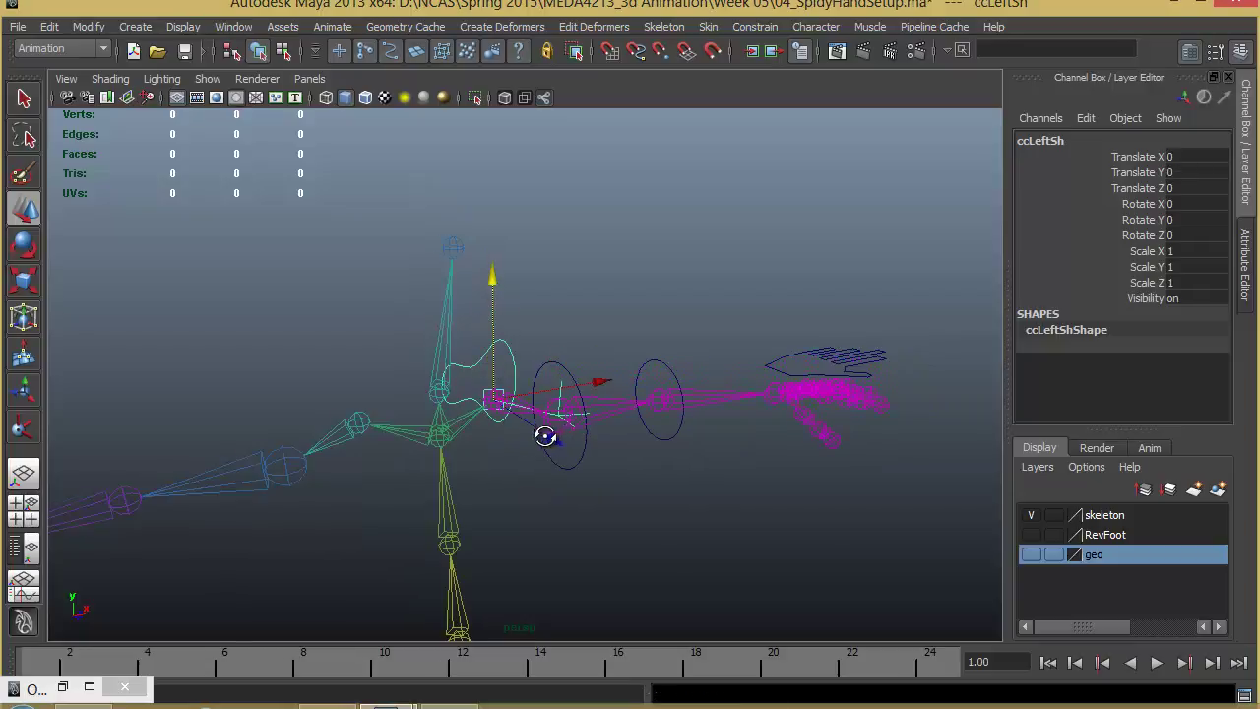
{"action": "left_click_drag", "start_coordinate": [546, 437], "coordinate": [719, 520], "text": "alt"}
{"action": "left_click", "coordinate": [720, 520]}
- Parent the ccLeftArm curve under the ccLeftSh curve
{"action": "left_click", "coordinate": [615, 350]}
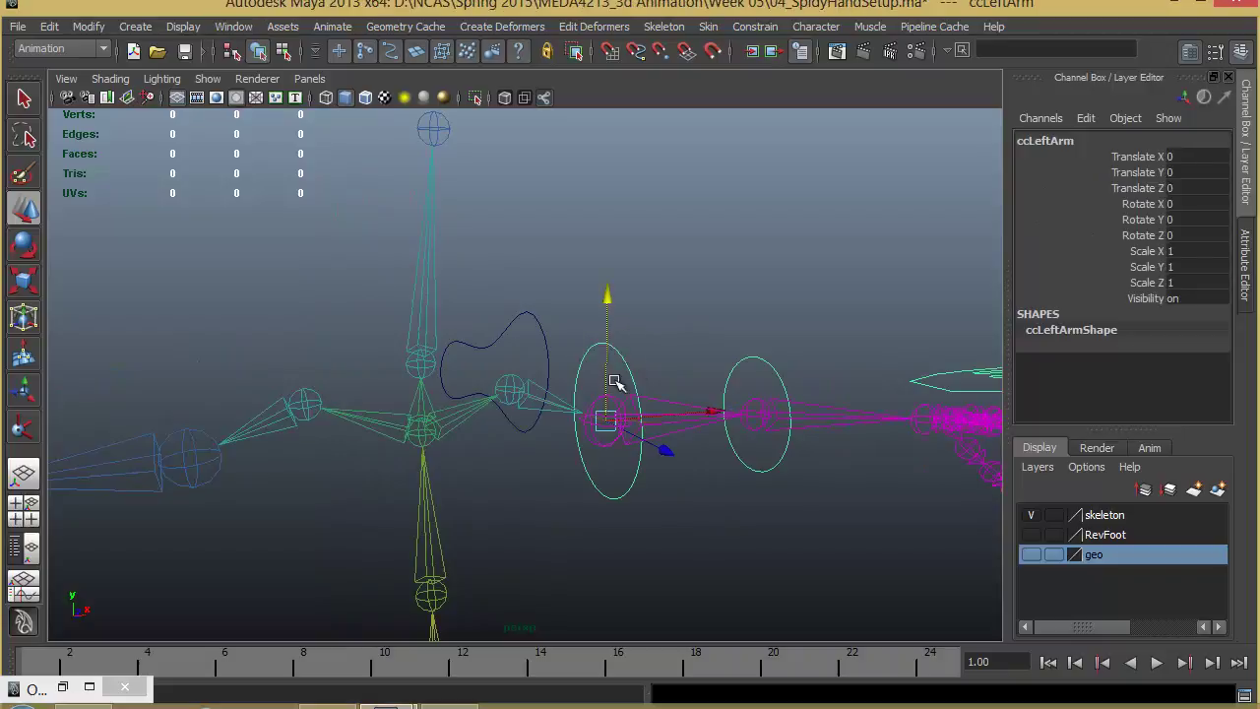
{"action": "left_click_drag", "start_coordinate": [770, 460], "coordinate": [610, 431], "text": "alt"}
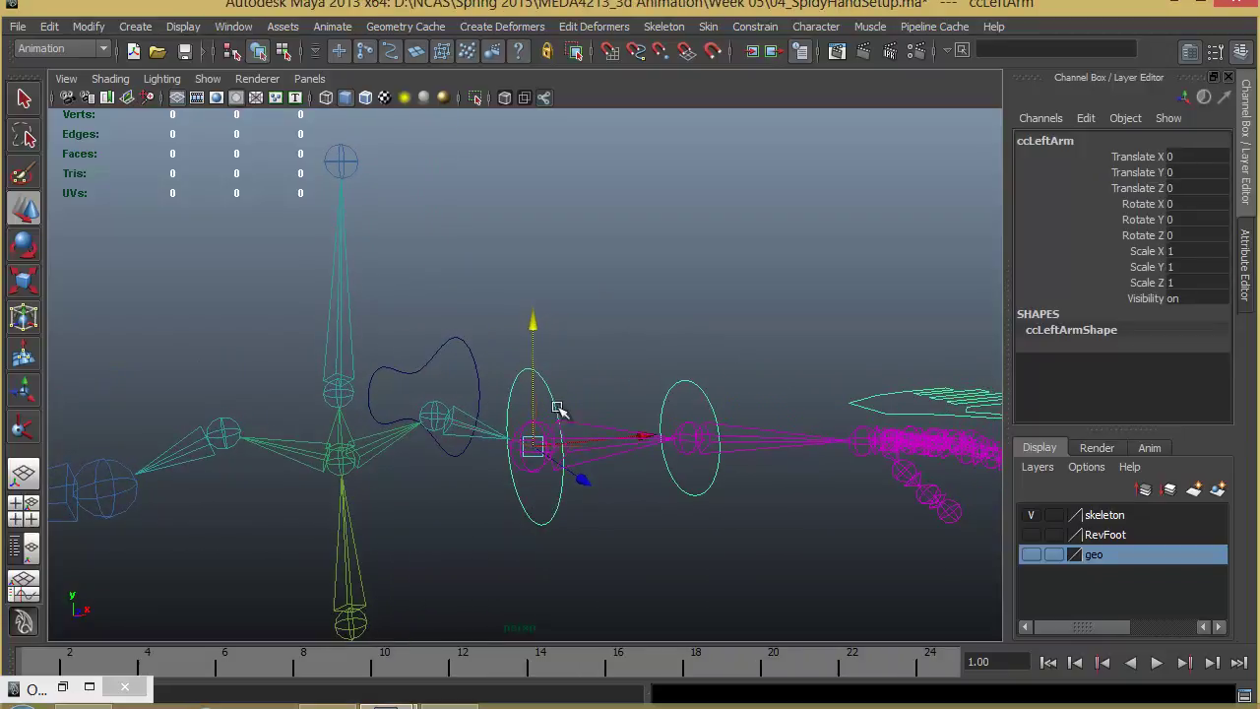
{"action": "left_click", "coordinate": [451, 337]}
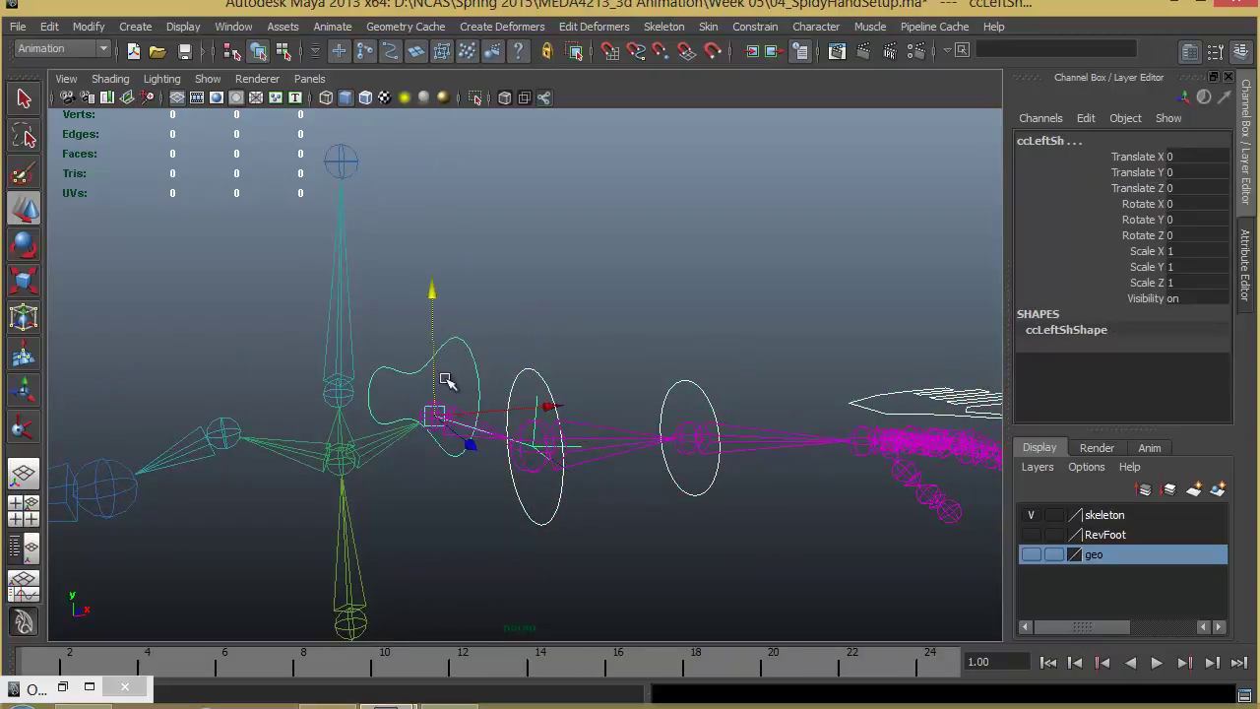
{"action": "key", "text": "Down"}
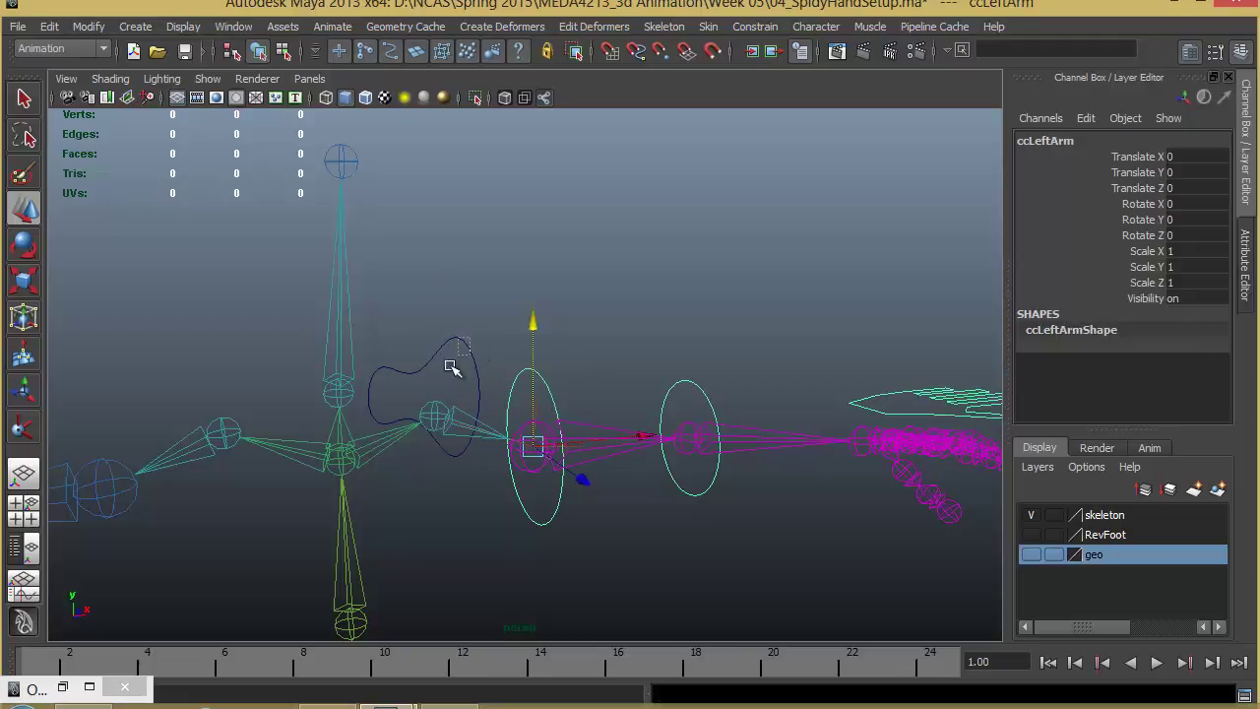
- Select ccLeftSh and test the complete arm hierarchy by moving the curve along Y, undoing the move
{"action": "left_click_drag", "start_coordinate": [451, 366], "coordinate": [443, 376]}
{"action": "scroll", "coordinate": [549, 466], "scroll_direction": "down", "scroll_amount": 3}
{"action": "middle_click_drag", "start_coordinate": [557, 483], "coordinate": [451, 500], "text": "alt"}
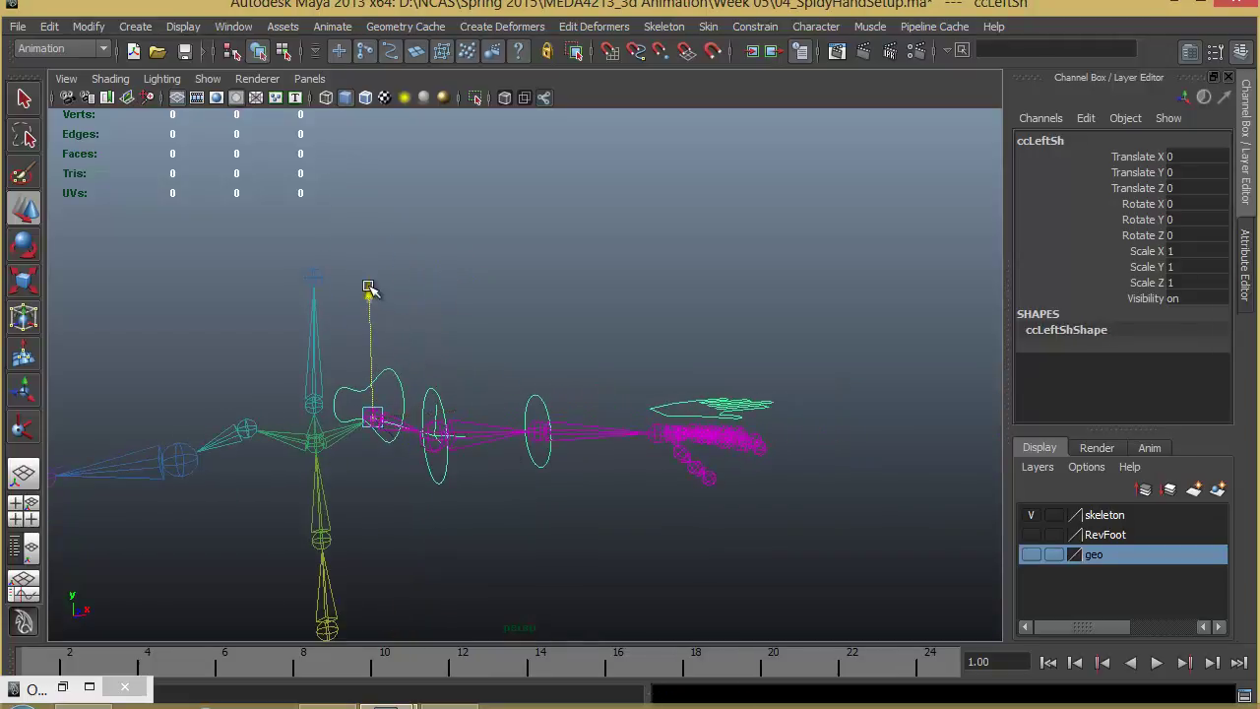
{"action": "mouse_move", "coordinate": [368, 288]}
{"action": "left_mouse_down"}
{"action": "mouse_move", "coordinate": [365, 262]}
{"action": "mouse_move", "coordinate": [356, 286]}
{"action": "mouse_move", "coordinate": [360, 274]}
{"action": "left_mouse_up"}
{"action": "key", "text": "ctrl+z"}
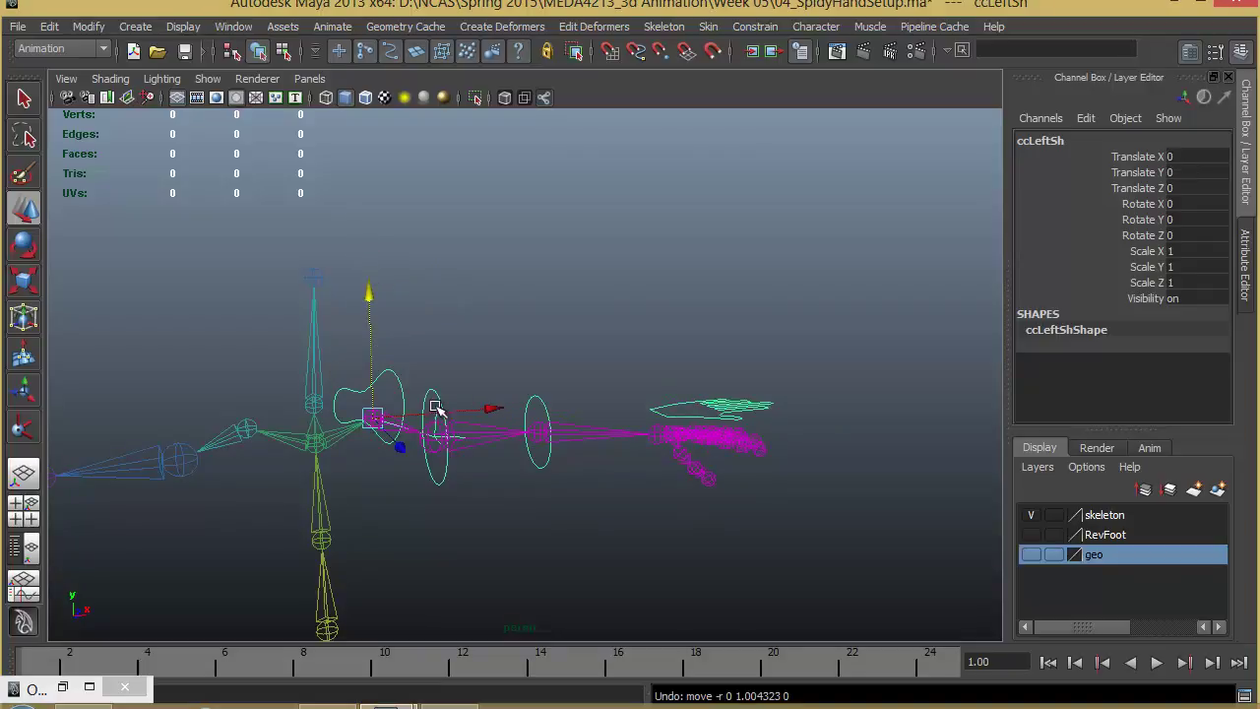
- Test the upper arm control by rotating ccLeftArm about Z, and undo the rotation
{"action": "left_click_drag", "start_coordinate": [437, 407], "coordinate": [390, 440], "text": "alt"}
{"action": "left_click", "coordinate": [382, 386]}
{"action": "left_click_drag", "start_coordinate": [382, 386], "coordinate": [479, 396], "text": "alt"}
{"action": "key", "text": "e"}
{"action": "left_click_drag", "start_coordinate": [468, 252], "coordinate": [514, 287]}
{"action": "key", "text": "ctrl+z"}
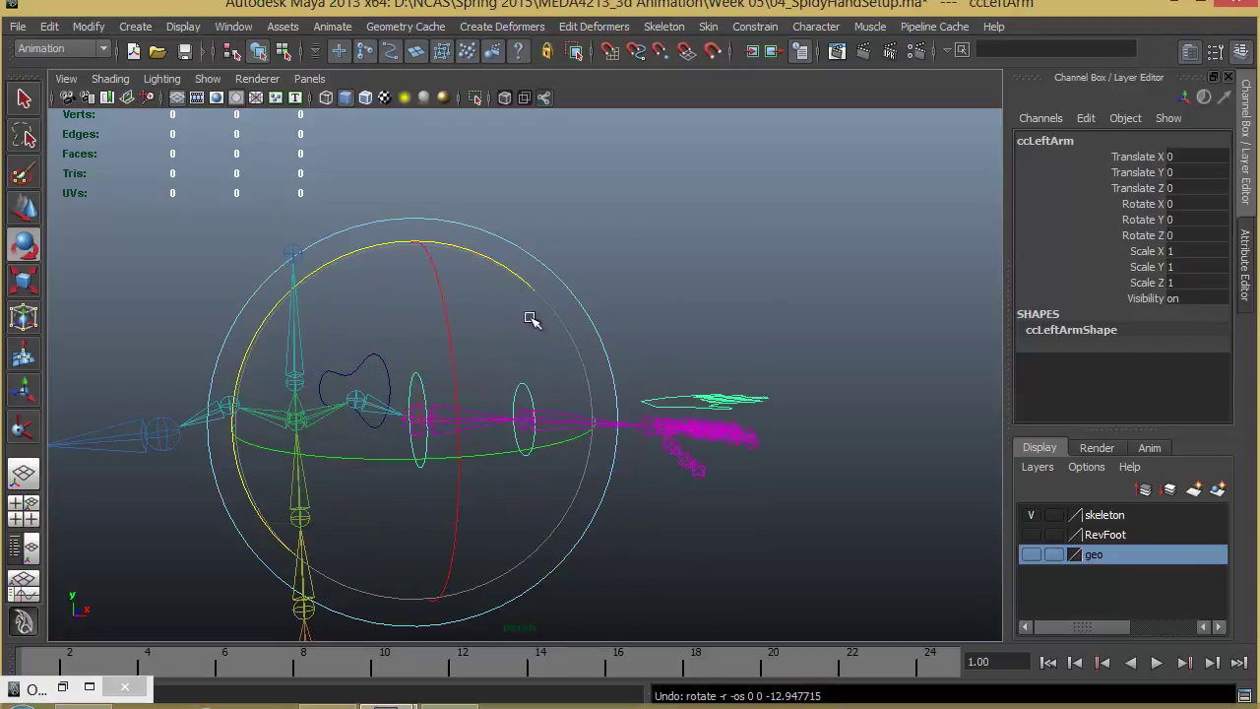
- Test the elbow control by rotating ccLeftArm1 about Y, and undo the rotation
{"action": "left_click", "coordinate": [666, 291]}
{"action": "left_click", "coordinate": [529, 384]}
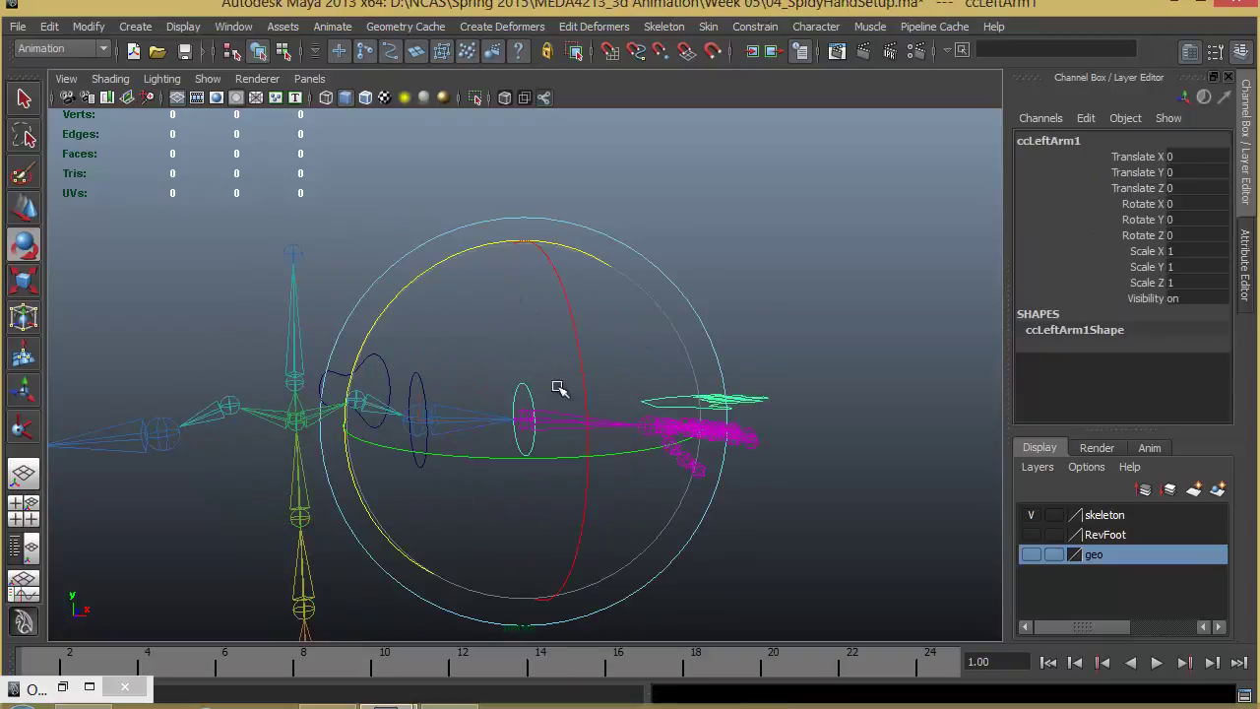
{"action": "left_click_drag", "start_coordinate": [554, 459], "coordinate": [414, 456]}
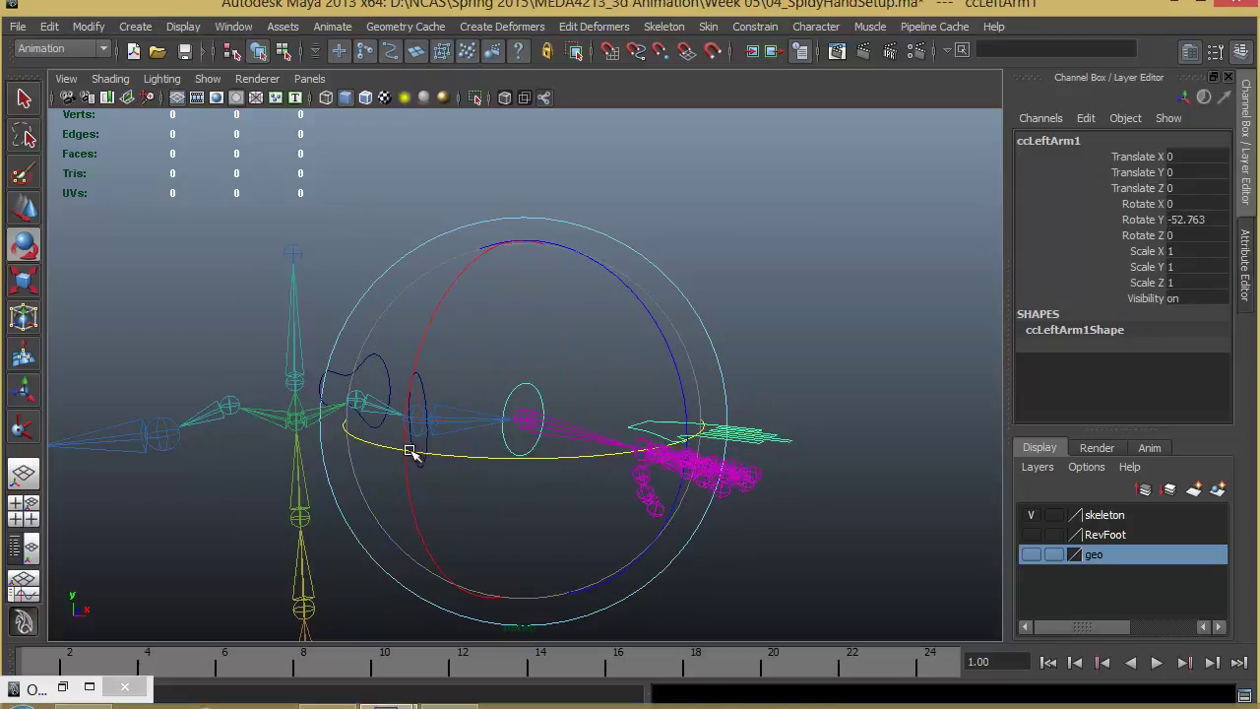
{"action": "key", "text": "ctrl+z"}
{"action": "left_click", "coordinate": [718, 414]}
{"action": "left_click", "coordinate": [684, 459]}
- Show the geo layer and inspect how the character mesh sits around the skeleton and arm curves
{"action": "left_click_drag", "start_coordinate": [684, 459], "coordinate": [666, 558], "text": "alt"}
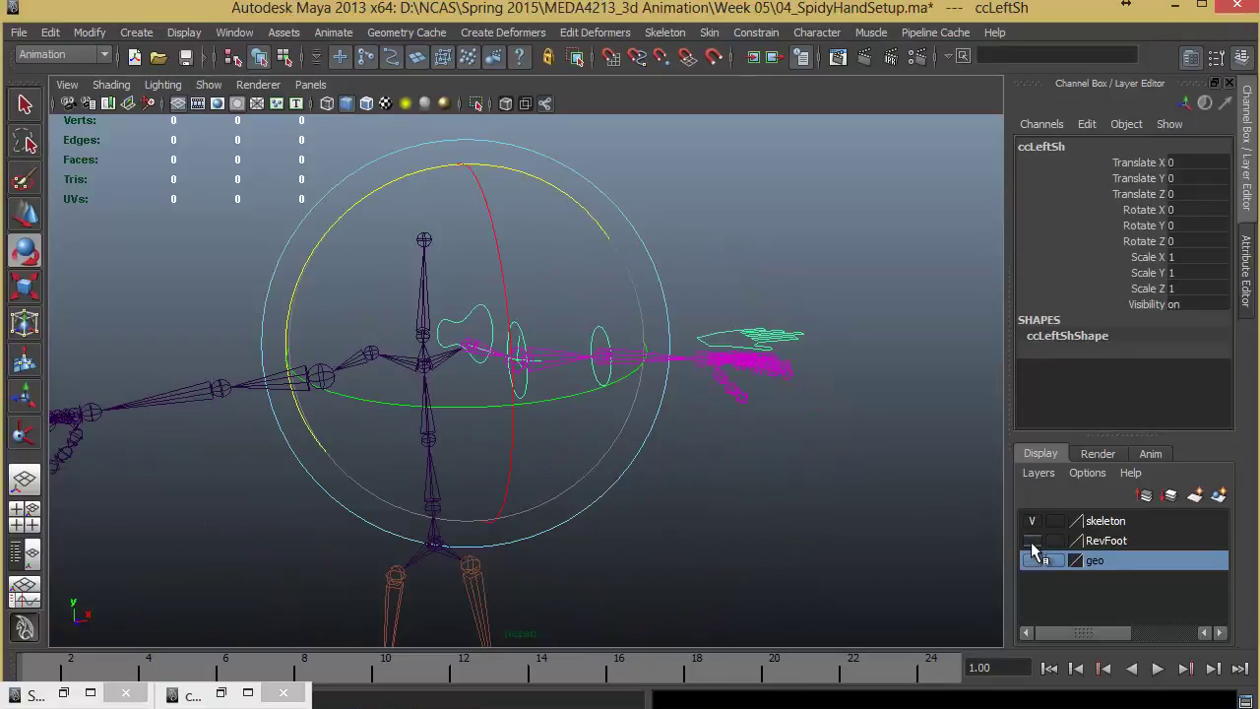
{"action": "left_click", "coordinate": [1030, 561]}
{"action": "left_click_drag", "start_coordinate": [236, 394], "coordinate": [293, 423], "text": "alt"}
{"action": "left_click_drag", "start_coordinate": [413, 423], "coordinate": [265, 431], "text": "alt"}
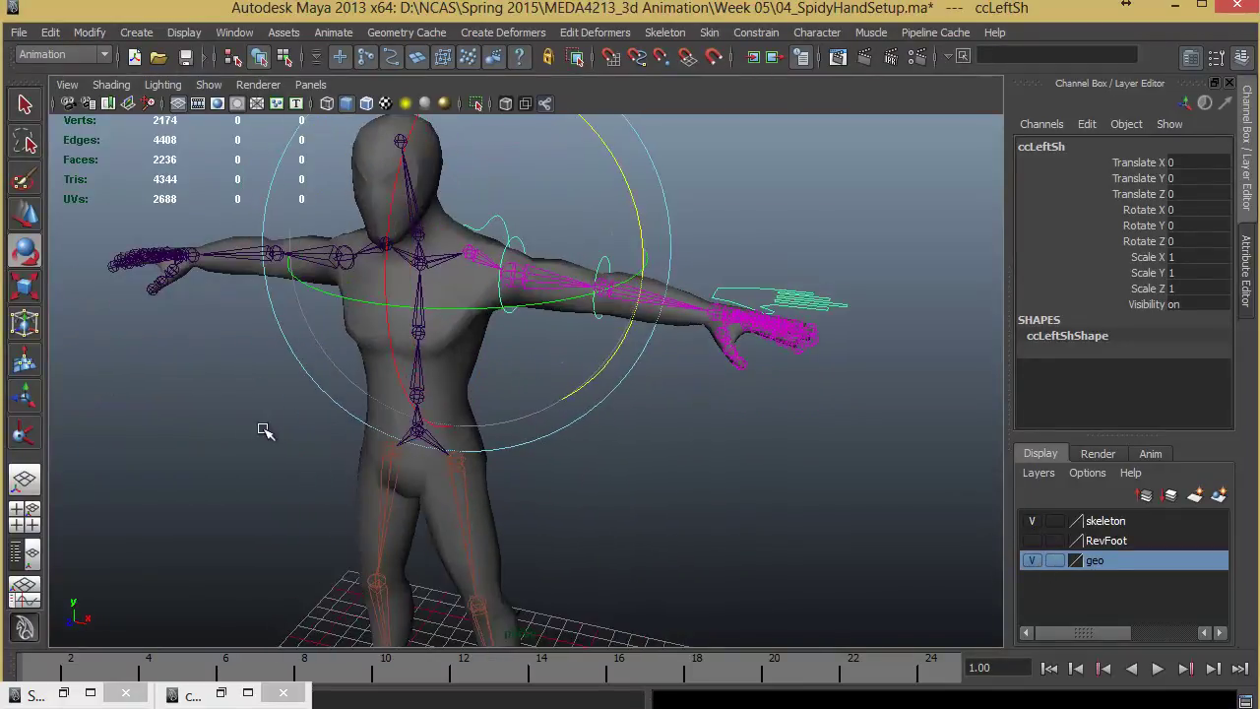
{"action": "right_click_drag", "start_coordinate": [265, 430], "coordinate": [418, 419], "text": "alt"}
{"action": "middle_click_drag", "start_coordinate": [419, 419], "coordinate": [385, 476], "text": "alt"}
{"action": "left_click_drag", "start_coordinate": [385, 476], "coordinate": [475, 489], "text": "alt"}
{"action": "middle_click_drag", "start_coordinate": [357, 476], "coordinate": [411, 414], "text": "alt"}
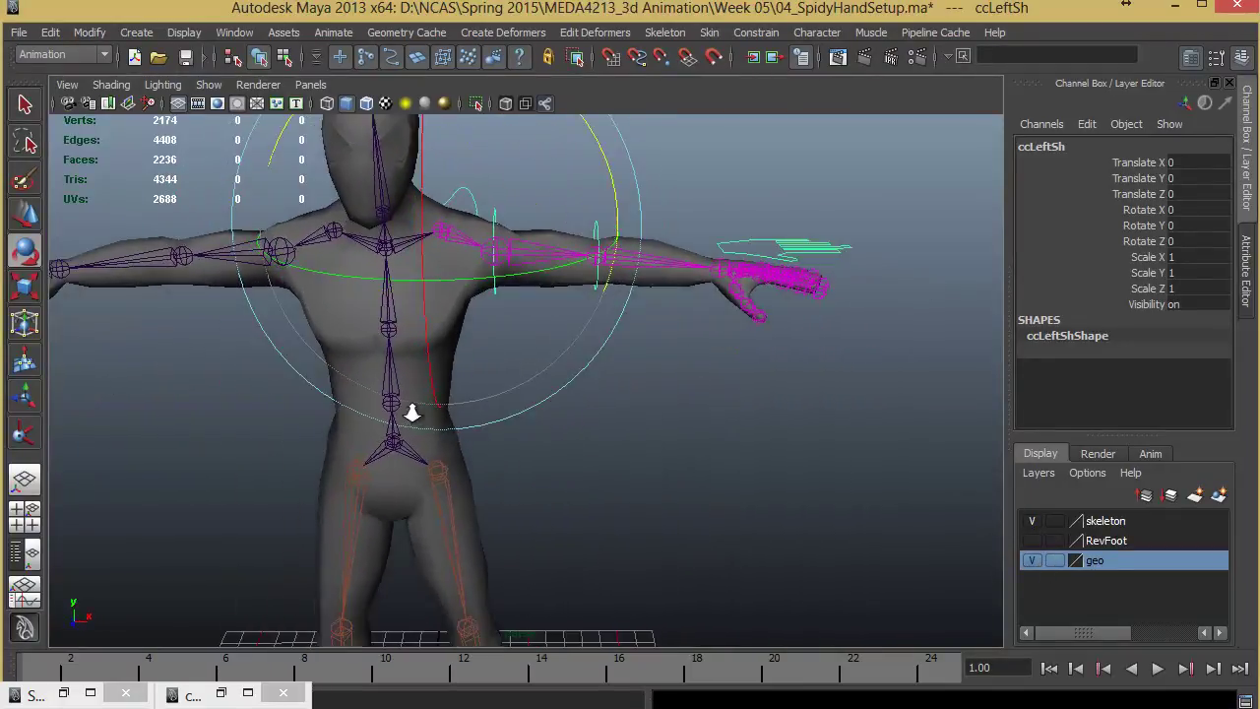
{"action": "right_click_drag", "start_coordinate": [410, 413], "coordinate": [345, 394], "text": "alt"}
{"action": "left_click_drag", "start_coordinate": [507, 381], "coordinate": [439, 472], "text": "alt"}
- Bind the polySurface1 character mesh as skin to the skeleton rooted at jt_Hip
{"action": "left_click", "coordinate": [665, 460]}
{"action": "left_click", "coordinate": [438, 426]}
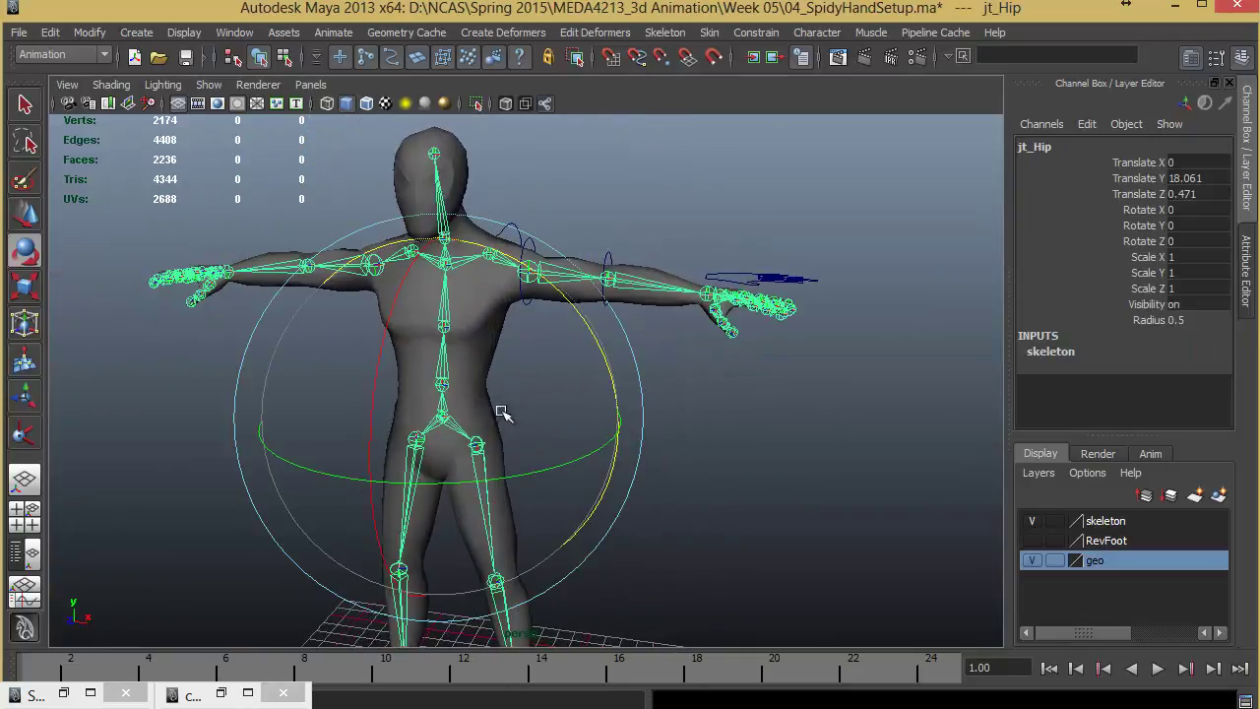
{"action": "key", "text": "w"}
{"action": "left_click", "coordinate": [507, 368]}
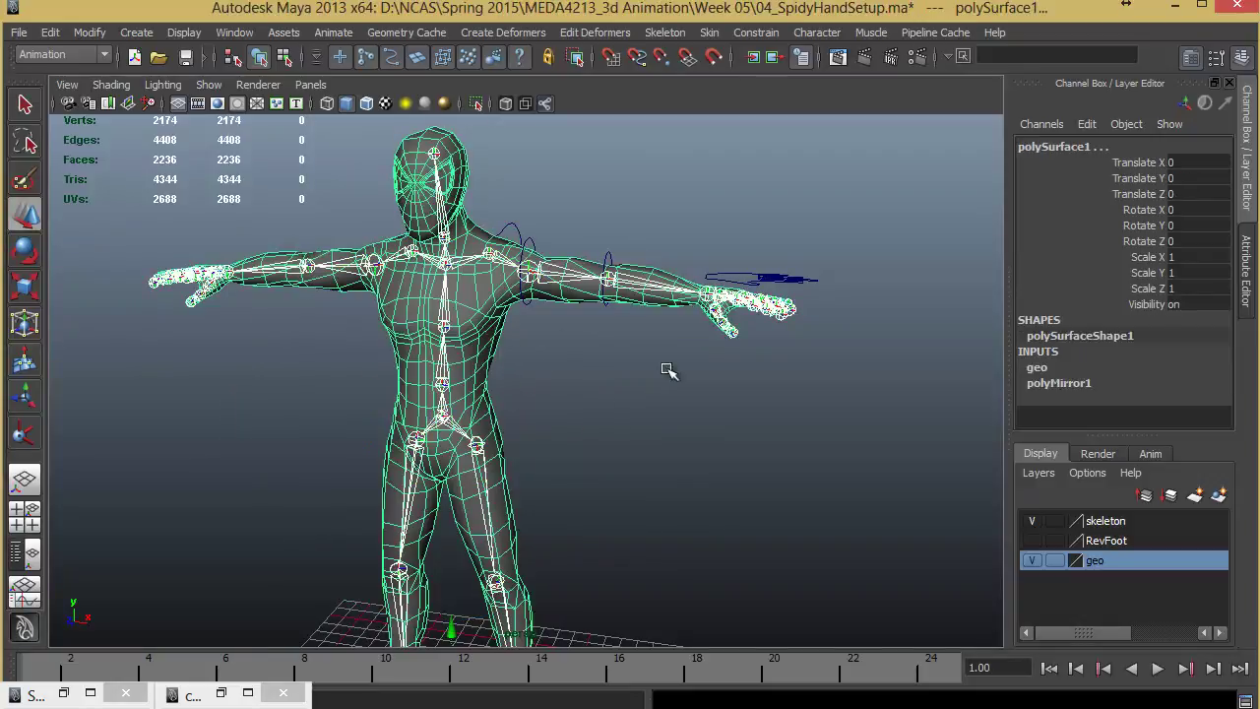
{"action": "left_click", "coordinate": [709, 34]}
{"action": "mouse_move", "coordinate": [745, 56]}
{"action": "left_click", "coordinate": [882, 79]}
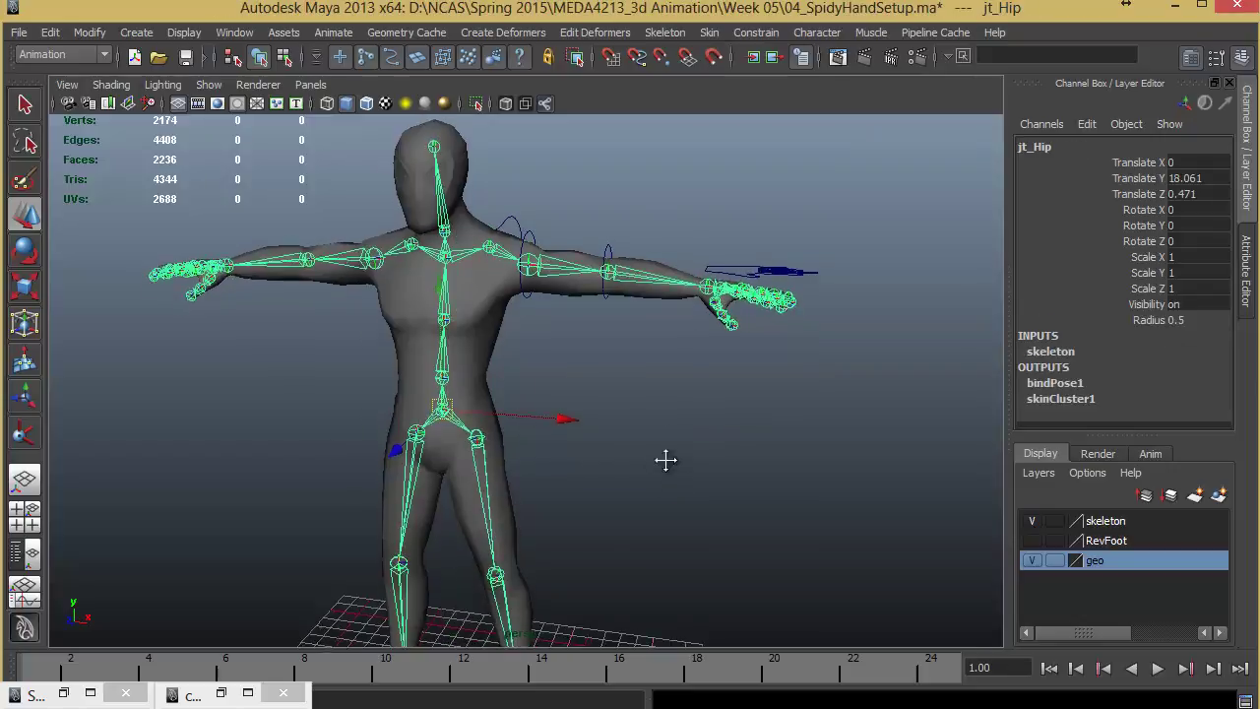
- Test the skin binding by rotating jt_Hip and viewing the mesh from different angles, undoing each rotation
{"action": "right_click_drag", "start_coordinate": [665, 460], "coordinate": [563, 399], "text": "alt"}
{"action": "middle_click_drag", "start_coordinate": [562, 400], "coordinate": [601, 447], "text": "alt"}
{"action": "left_click", "coordinate": [602, 447]}
{"action": "left_click", "coordinate": [486, 400]}
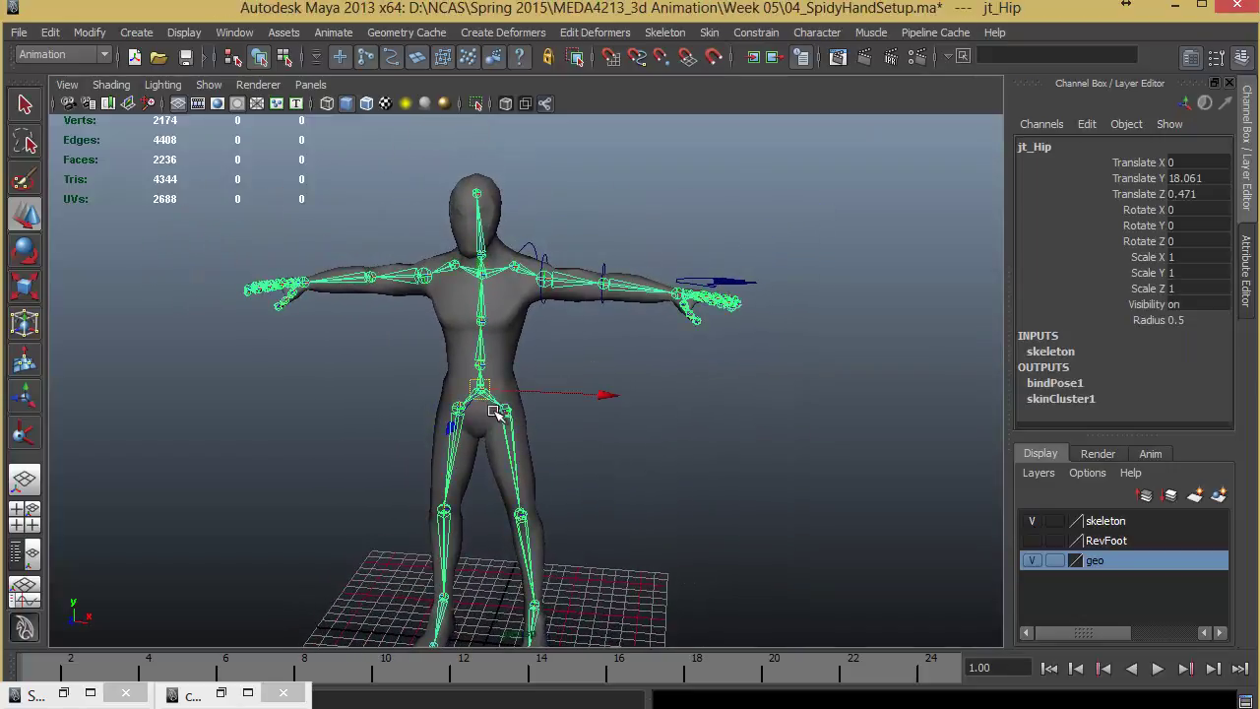
{"action": "key", "text": "e"}
{"action": "left_click_drag", "start_coordinate": [532, 457], "coordinate": [359, 423], "text": "alt"}
{"action": "left_click_drag", "start_coordinate": [384, 288], "coordinate": [556, 303]}
{"action": "key", "text": "ctrl+z"}
{"action": "left_click_drag", "start_coordinate": [669, 486], "coordinate": [512, 512], "text": "alt"}
{"action": "left_click_drag", "start_coordinate": [338, 259], "coordinate": [481, 274]}
{"action": "key", "text": "ctrl+z"}
- Test the skinned left hand by rotating ccLeftHand about Y, and undo the rotation
{"action": "right_click_drag", "start_coordinate": [475, 385], "coordinate": [597, 440], "text": "alt"}
{"action": "left_click_drag", "start_coordinate": [597, 440], "coordinate": [630, 405], "text": "alt"}
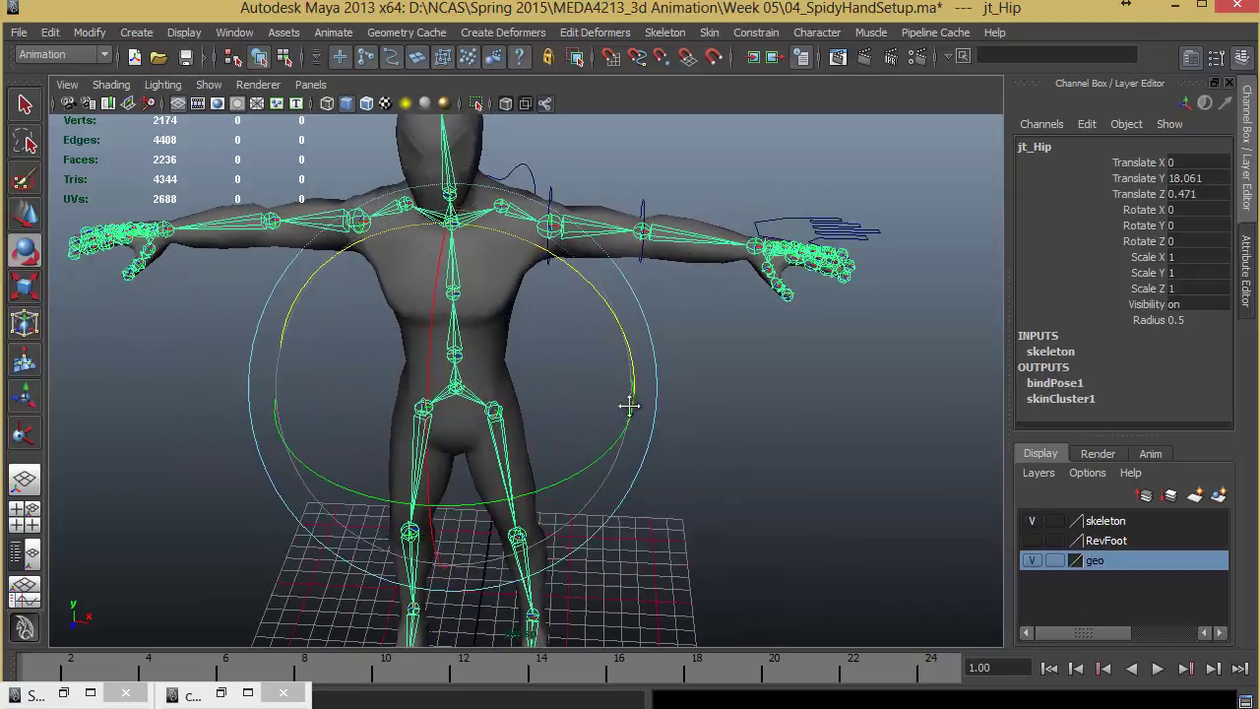
{"action": "middle_click_drag", "start_coordinate": [630, 405], "coordinate": [636, 464], "text": "alt"}
{"action": "left_click", "coordinate": [776, 365]}
{"action": "left_click", "coordinate": [784, 293]}
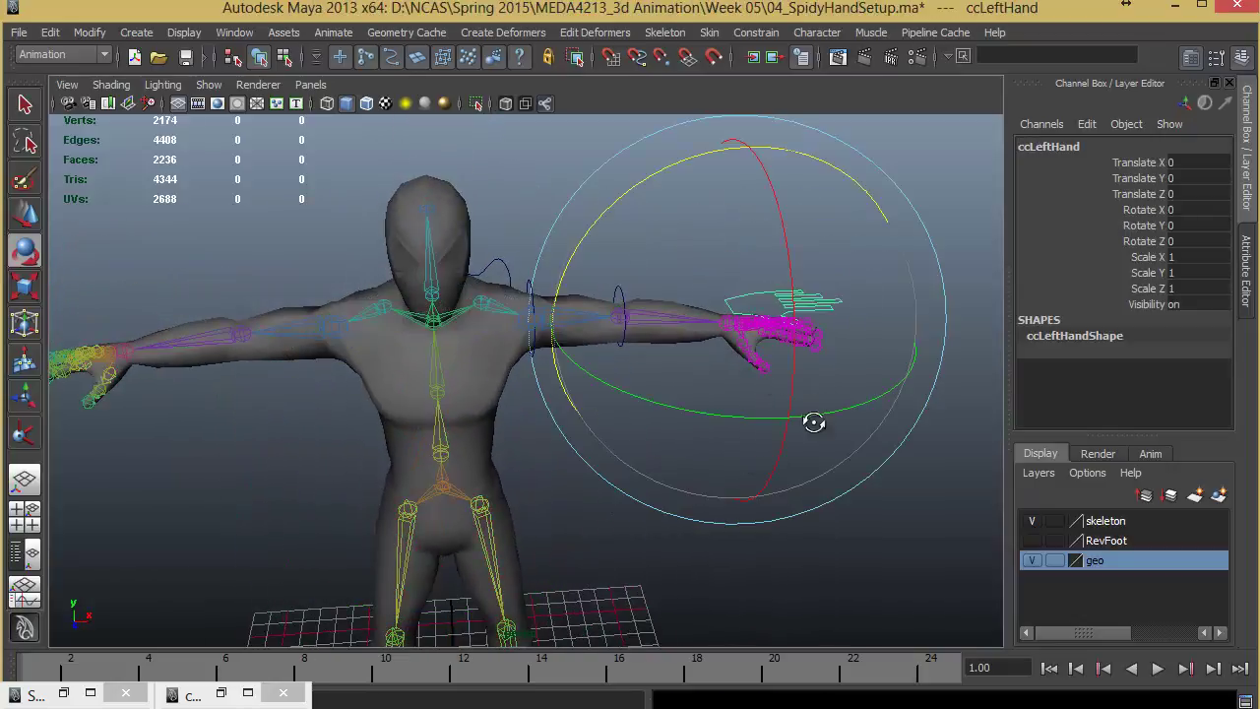
{"action": "left_click_drag", "start_coordinate": [814, 422], "coordinate": [990, 447], "text": "alt"}
{"action": "right_click_drag", "start_coordinate": [991, 447], "coordinate": [1059, 462], "text": "alt"}
{"action": "middle_click_drag", "start_coordinate": [906, 414], "coordinate": [518, 484], "text": "alt"}
{"action": "right_click_drag", "start_coordinate": [518, 483], "coordinate": [630, 474], "text": "alt"}
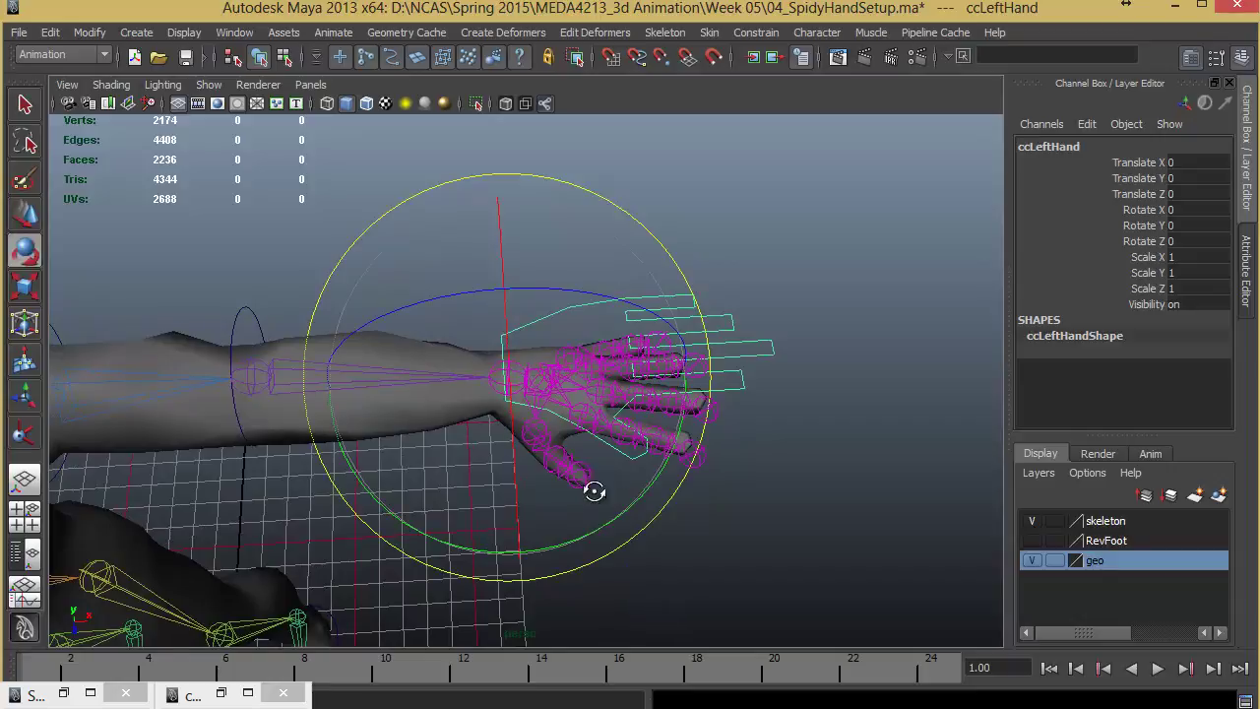
{"action": "left_click_drag", "start_coordinate": [593, 489], "coordinate": [660, 472], "text": "alt"}
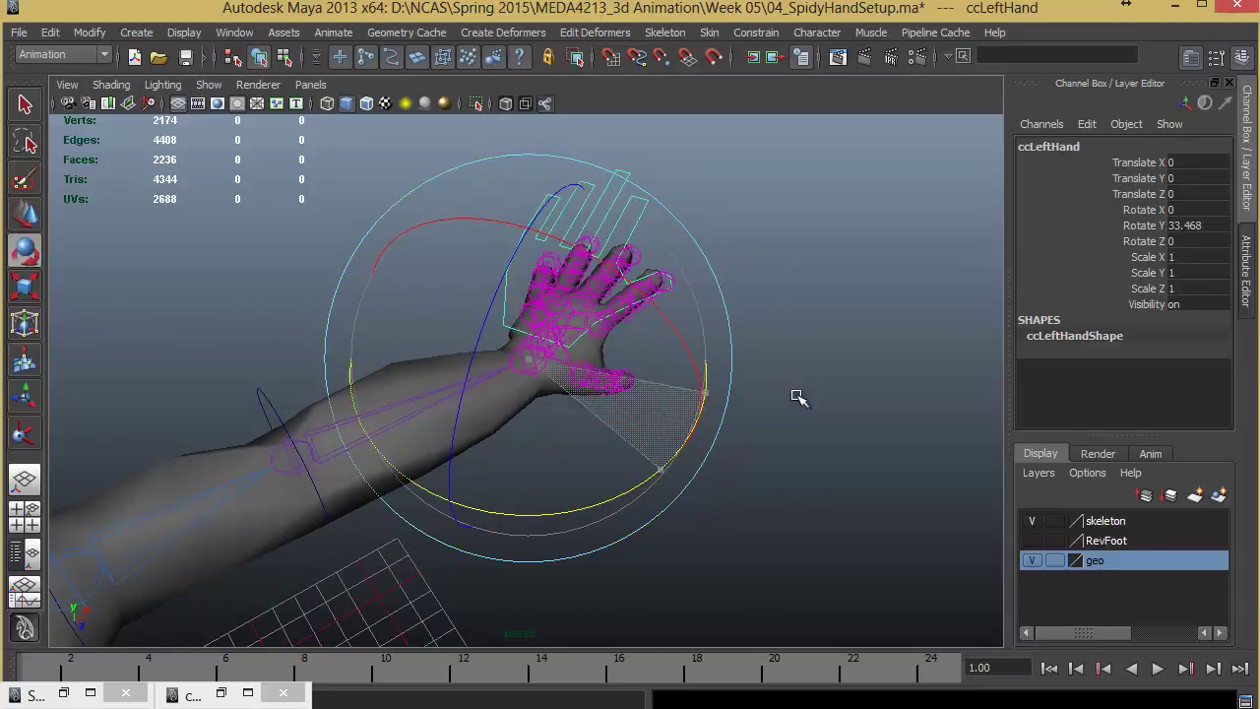
{"action": "left_click_drag", "start_coordinate": [625, 603], "coordinate": [444, 543], "text": "alt"}
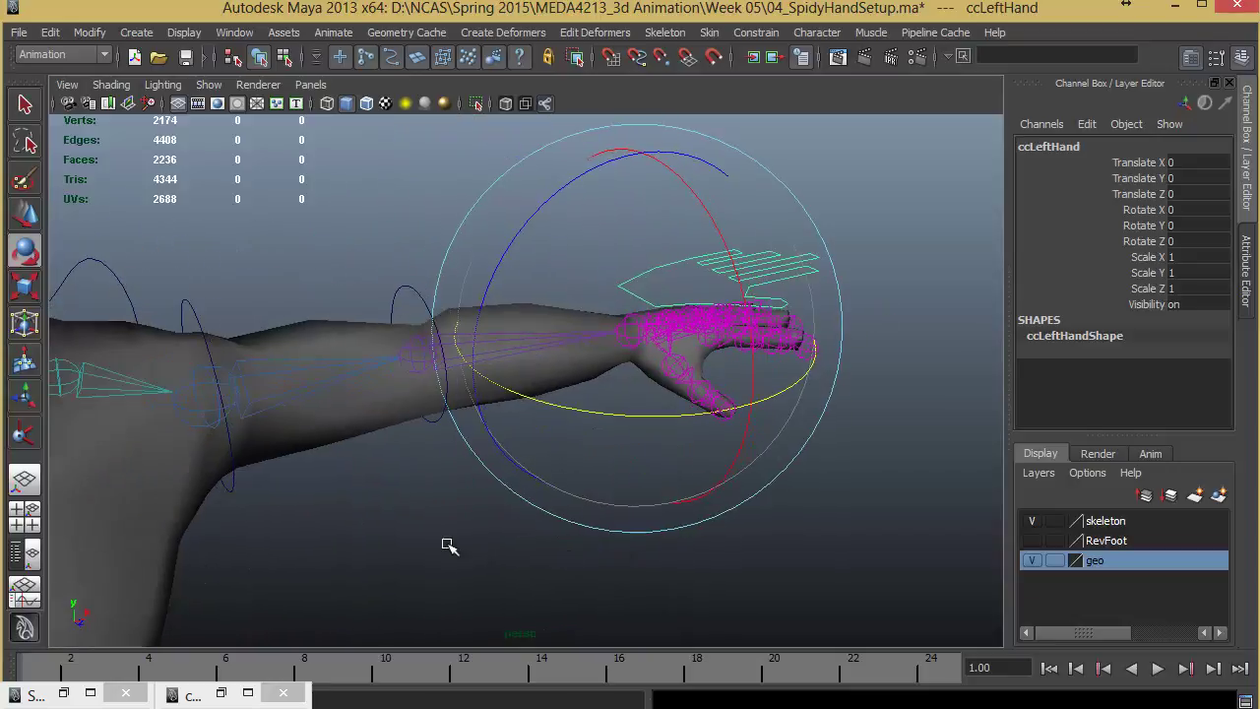
- Test the skinned forearm by rotating ccLeftArm1 about Y, undo the rotation and clear the selection
{"action": "left_click", "coordinate": [446, 401]}
{"action": "left_click", "coordinate": [446, 401]}
{"action": "left_click_drag", "start_coordinate": [446, 401], "coordinate": [571, 442], "text": "alt"}
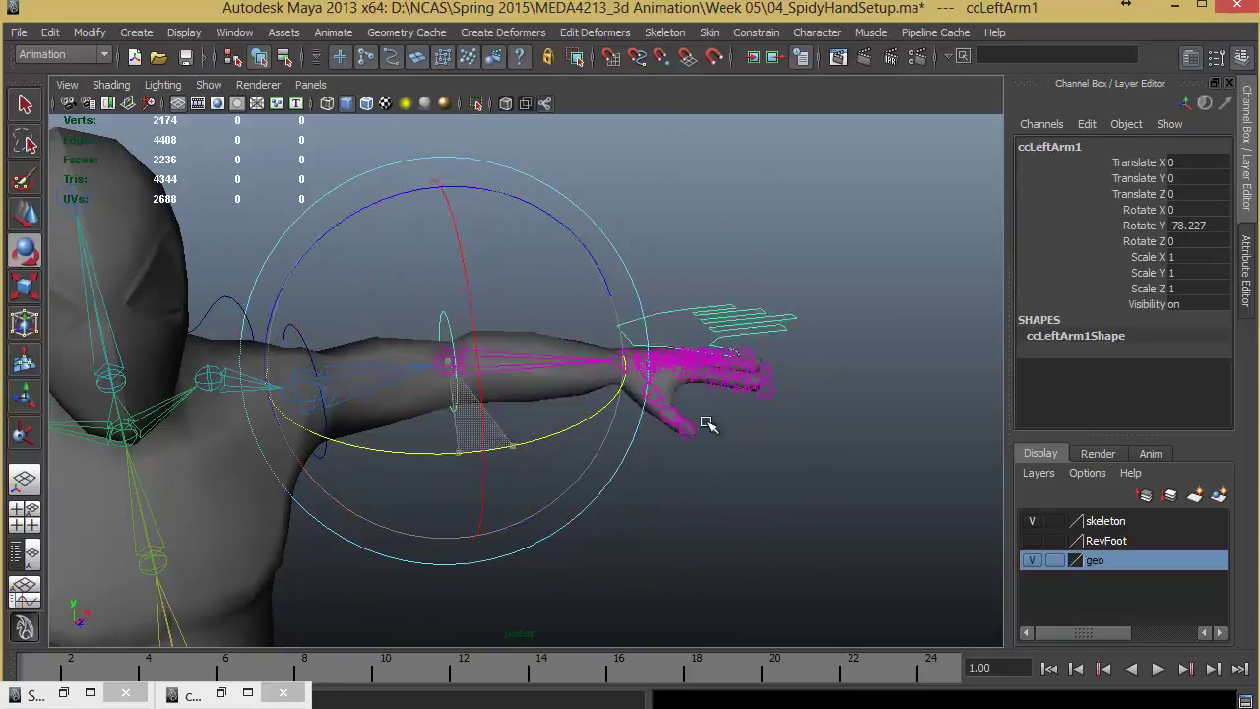
{"action": "left_click_drag", "start_coordinate": [706, 424], "coordinate": [331, 546]}
{"action": "key", "text": "ctrl+z"}
{"action": "left_click_drag", "start_coordinate": [450, 594], "coordinate": [433, 495], "text": "alt"}
{"action": "left_click", "coordinate": [434, 495]}
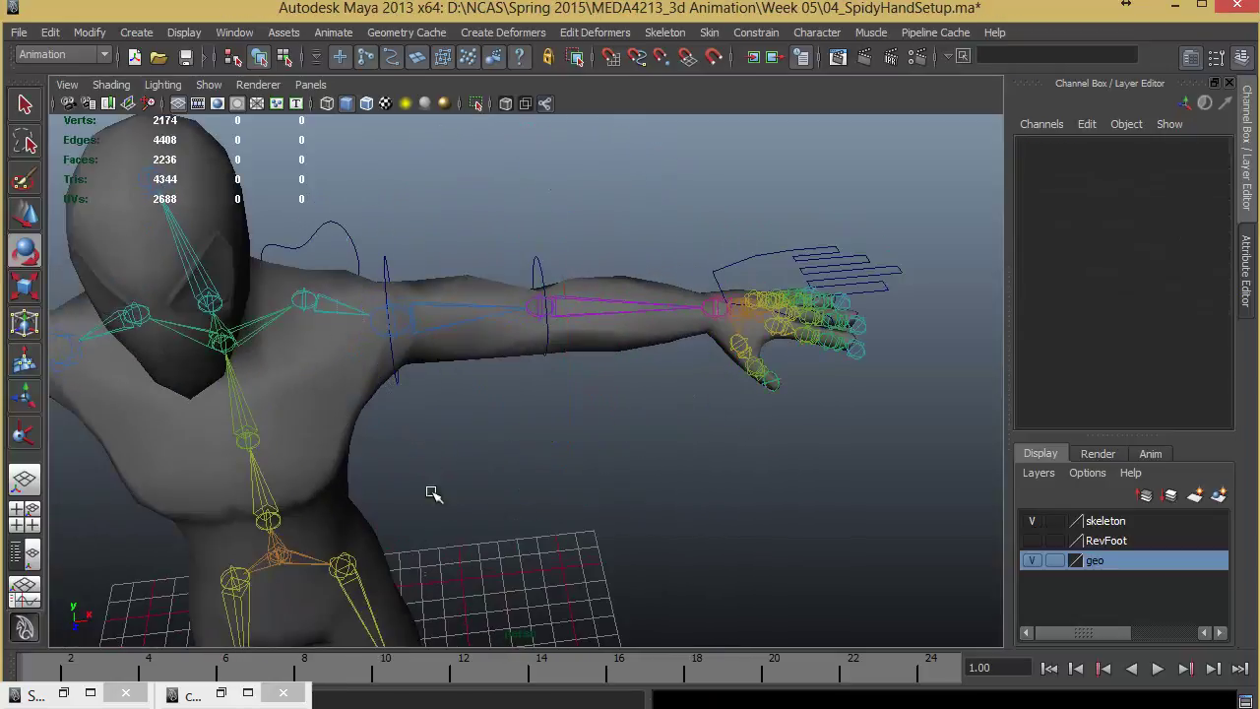
- Lower the left arm by rotating ccLeftArm to -67.087 about Z, and try a Y rotation that is undone
{"action": "left_click", "coordinate": [398, 375]}
{"action": "left_click_drag", "start_coordinate": [428, 445], "coordinate": [403, 227], "text": "alt"}
{"action": "left_click", "coordinate": [391, 228]}
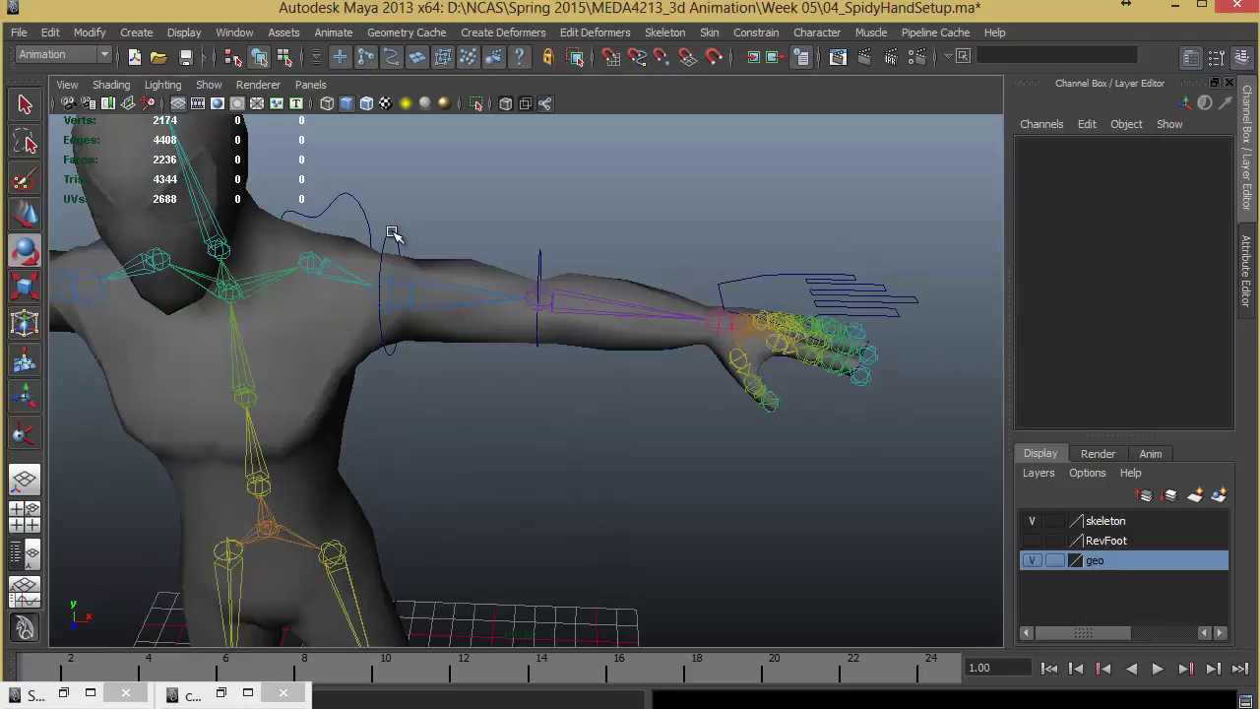
{"action": "left_click", "coordinate": [395, 229]}
{"action": "left_click_drag", "start_coordinate": [451, 136], "coordinate": [526, 361]}
{"action": "left_click_drag", "start_coordinate": [464, 448], "coordinate": [385, 338], "text": "alt"}
{"action": "left_click_drag", "start_coordinate": [292, 353], "coordinate": [194, 406]}
{"action": "key", "text": "ctrl+z"}
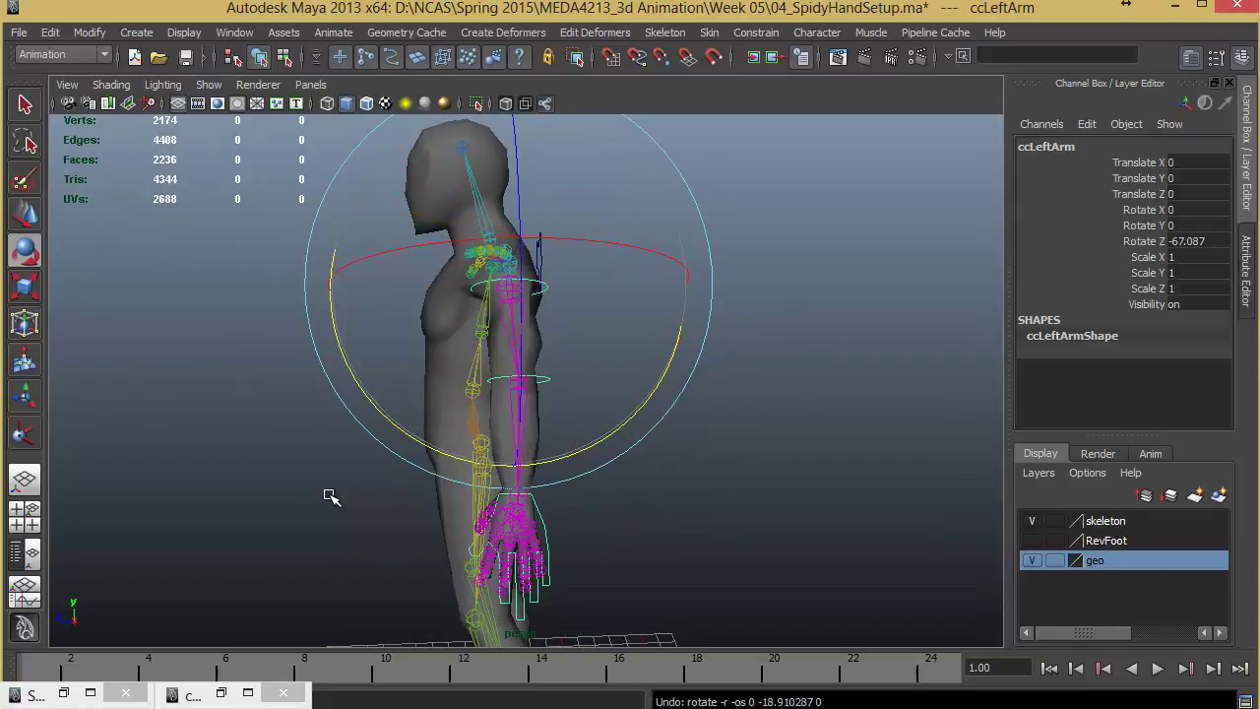
- Bend the lowered arm's elbow forward by rotating ccLeftArm1 about Y, and clear the selection
{"action": "left_click_drag", "start_coordinate": [329, 497], "coordinate": [532, 492], "text": "alt"}
{"action": "left_click", "coordinate": [538, 414]}
{"action": "left_click", "coordinate": [495, 383]}
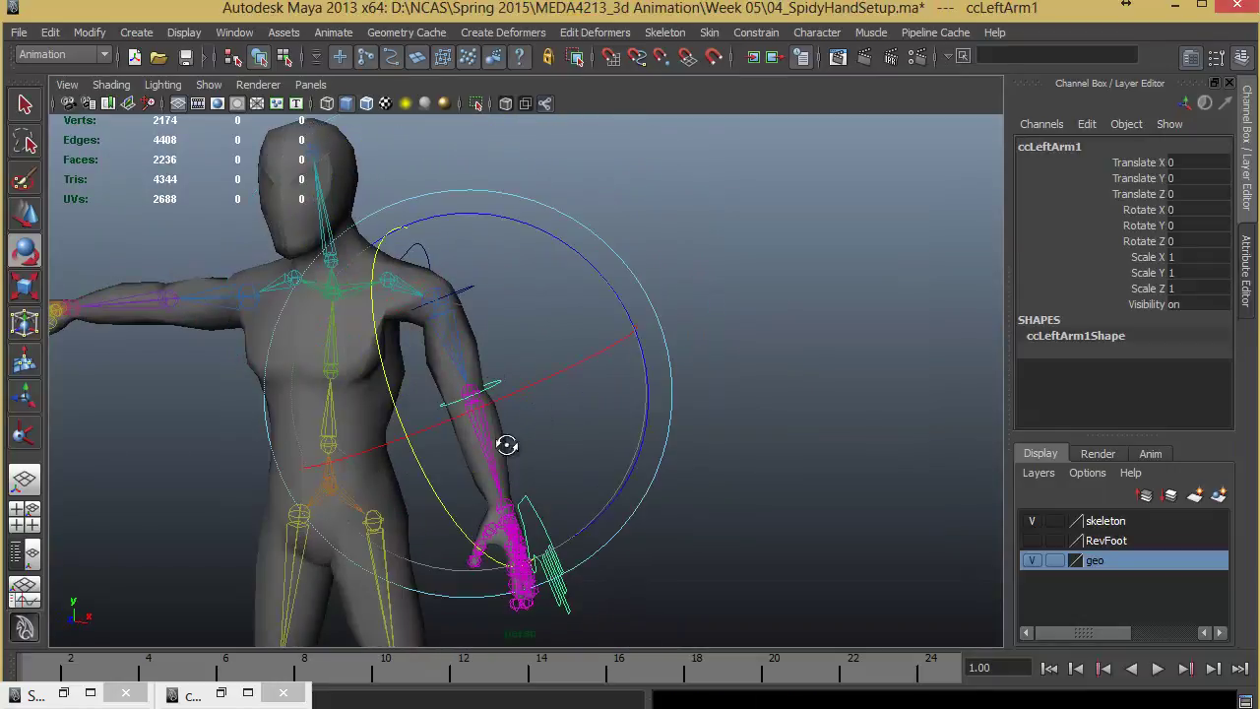
{"action": "left_click_drag", "start_coordinate": [506, 445], "coordinate": [331, 201], "text": "alt"}
{"action": "left_click_drag", "start_coordinate": [403, 408], "coordinate": [728, 441], "text": "alt"}
{"action": "left_click", "coordinate": [649, 472]}
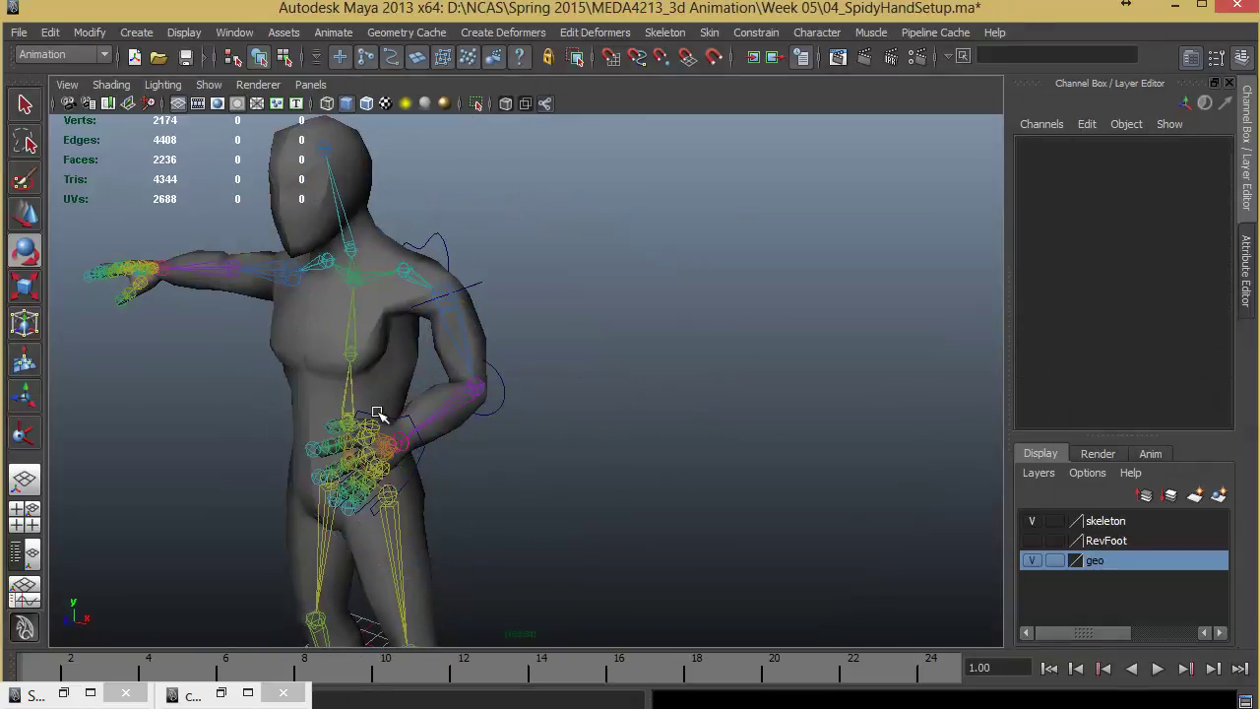
- Try rotating ccLeftHand about Y on the bent arm, and undo the rotation and the selection
{"action": "left_click", "coordinate": [378, 413]}
{"action": "left_click_drag", "start_coordinate": [436, 442], "coordinate": [222, 389], "text": "alt"}
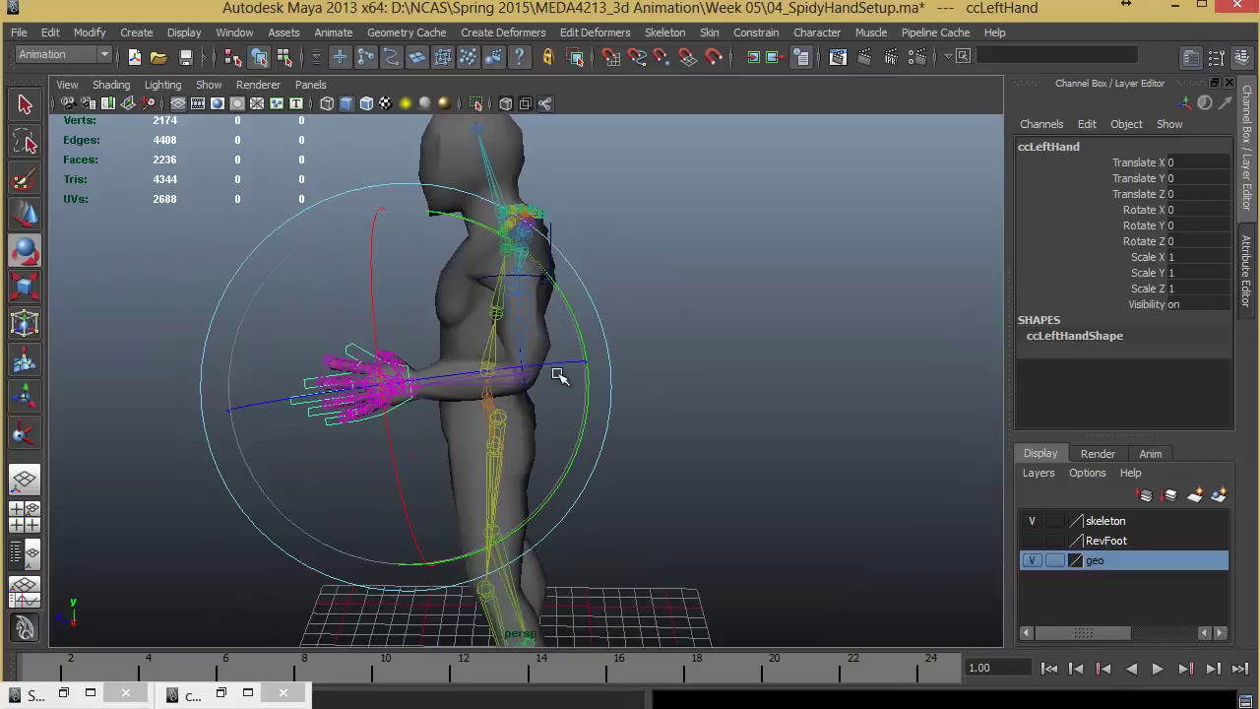
{"action": "left_click_drag", "start_coordinate": [558, 376], "coordinate": [513, 369], "text": "alt"}
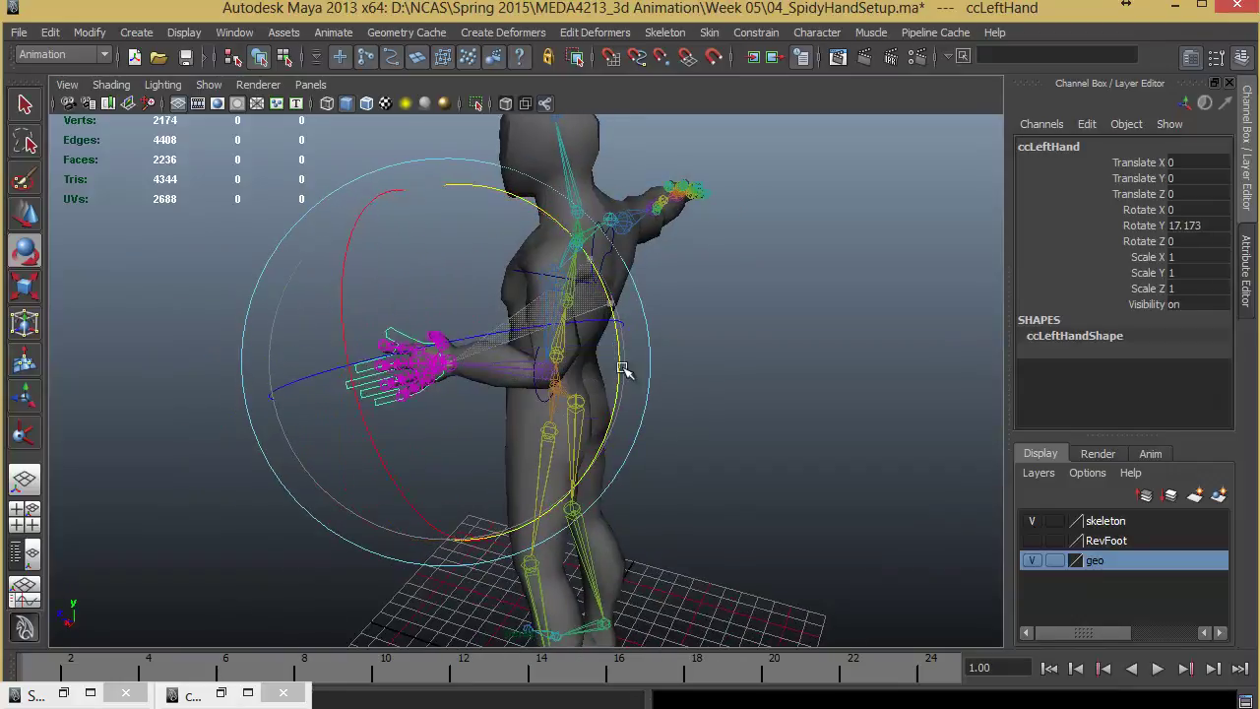
{"action": "key", "text": "ctrl+z"}
{"action": "key", "text": "ctrl+z"}
{"action": "key", "text": "ctrl+z"}
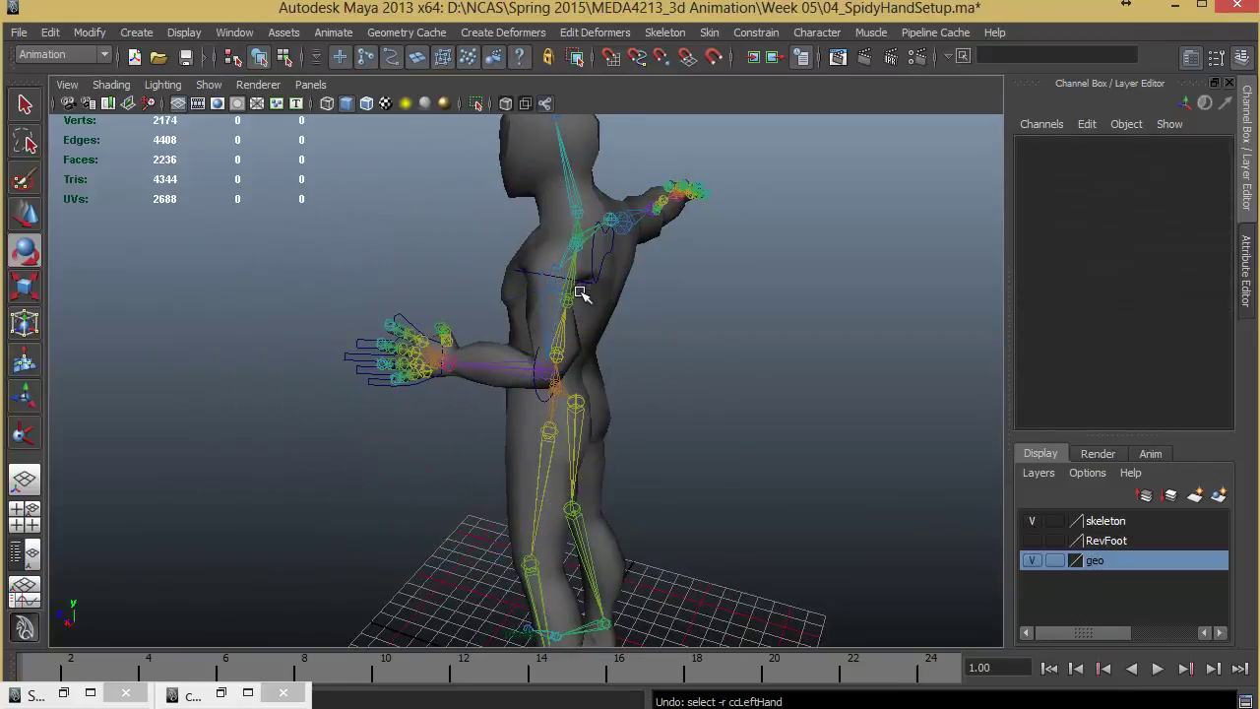
- Undo the elbow bend and arm rotation to bring the left arm back to the T-pose
{"action": "key", "text": "ctrl+z"}
{"action": "key", "text": "ctrl+z"}
{"action": "key", "text": "ctrl+z"}
{"action": "left_click_drag", "start_coordinate": [397, 502], "coordinate": [674, 547], "text": "alt"}
{"action": "left_click", "coordinate": [696, 532]}
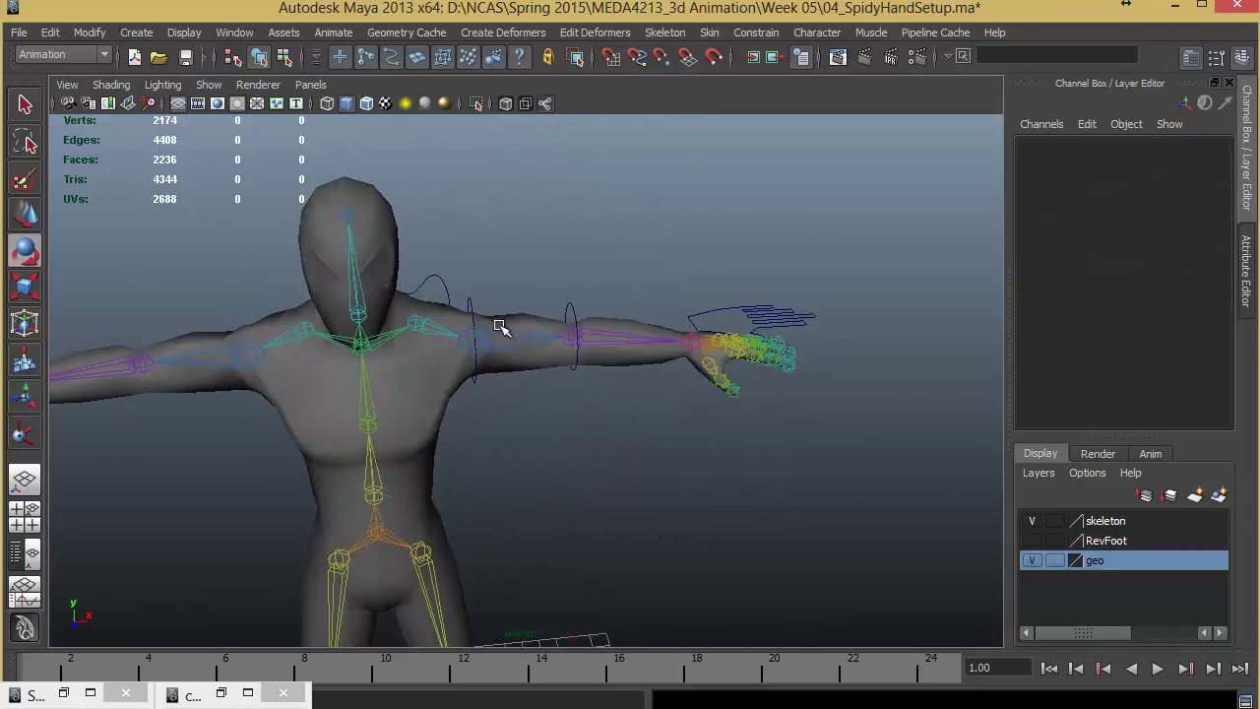
- Test the skinned left shoulder by moving ccLeftSh along Y, undoing the moves and checking the shoulder closely
{"action": "left_click_drag", "start_coordinate": [501, 236], "coordinate": [452, 259], "text": "alt"}
{"action": "left_click", "coordinate": [451, 260]}
{"action": "left_click_drag", "start_coordinate": [469, 313], "coordinate": [478, 290], "text": "alt"}
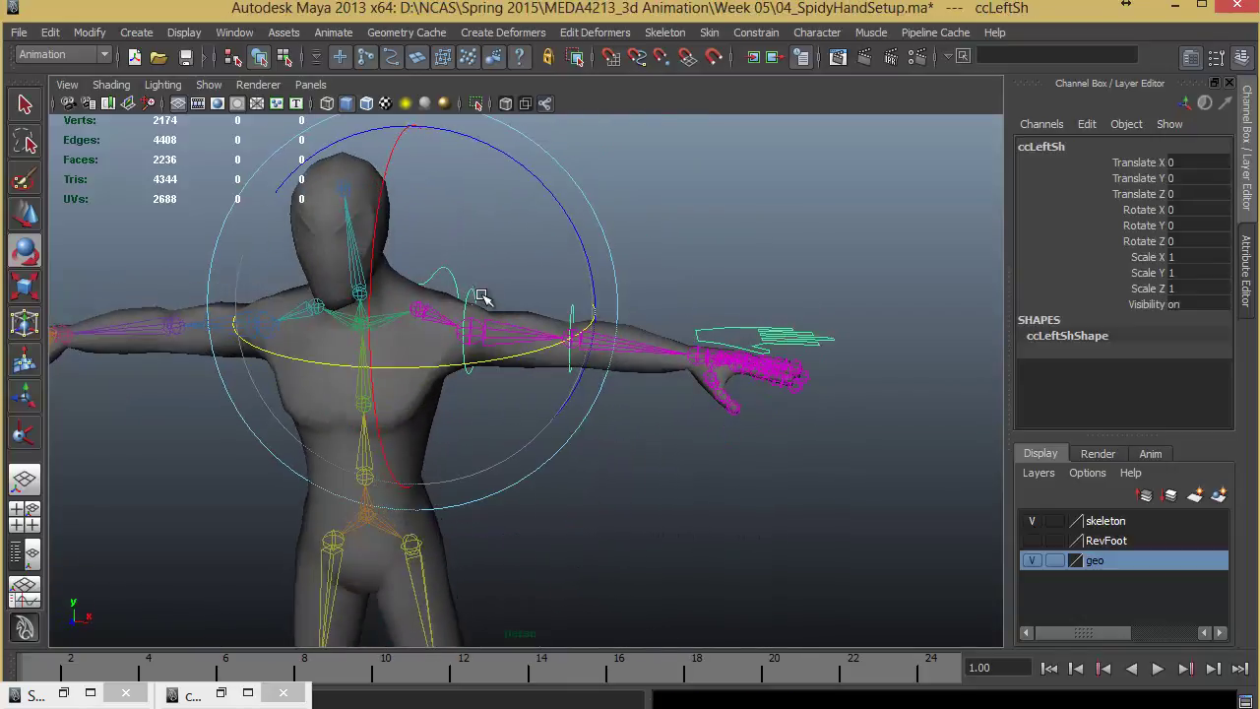
{"action": "key", "text": "w"}
{"action": "mouse_move", "coordinate": [410, 187]}
{"action": "left_mouse_down"}
{"action": "mouse_move", "coordinate": [411, 149]}
{"action": "mouse_move", "coordinate": [406, 198]}
{"action": "mouse_move", "coordinate": [408, 175]}
{"action": "mouse_move", "coordinate": [418, 187]}
{"action": "left_mouse_up"}
{"action": "key", "text": "ctrl+z"}
{"action": "key", "text": "ctrl+z"}
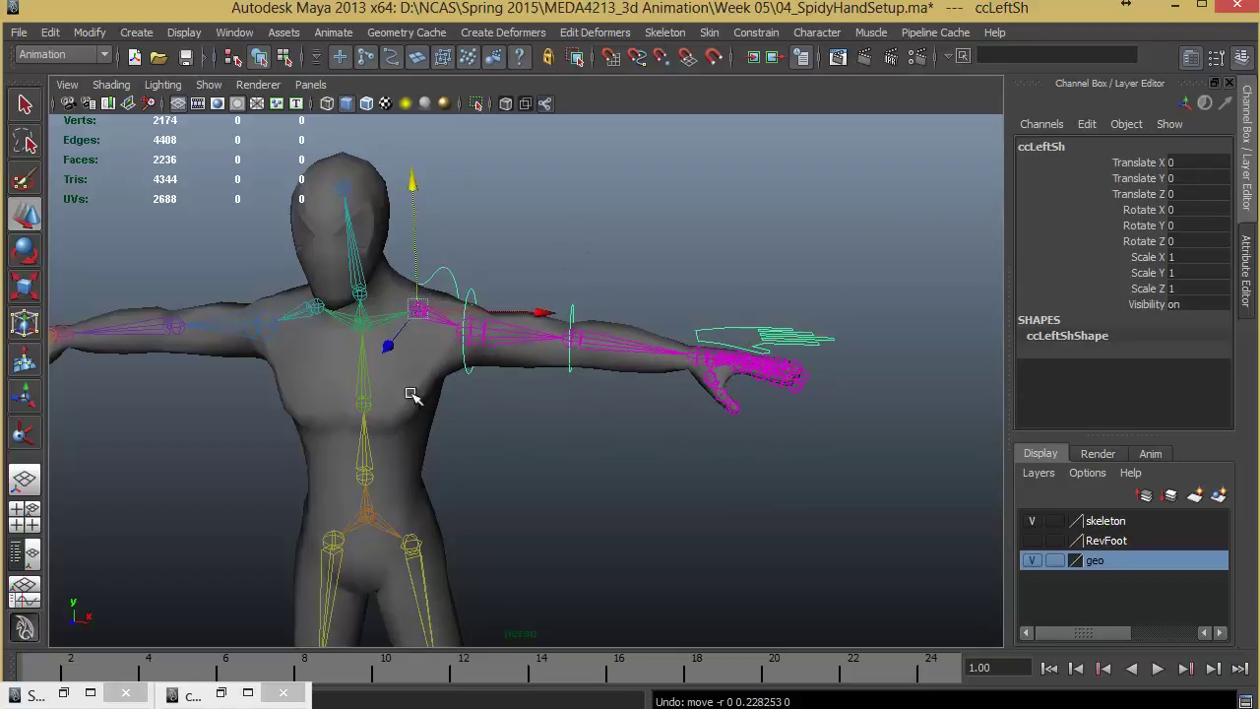
{"action": "left_click_drag", "start_coordinate": [411, 395], "coordinate": [509, 366], "text": "alt"}
{"action": "right_click_drag", "start_coordinate": [509, 365], "coordinate": [507, 302], "text": "alt"}
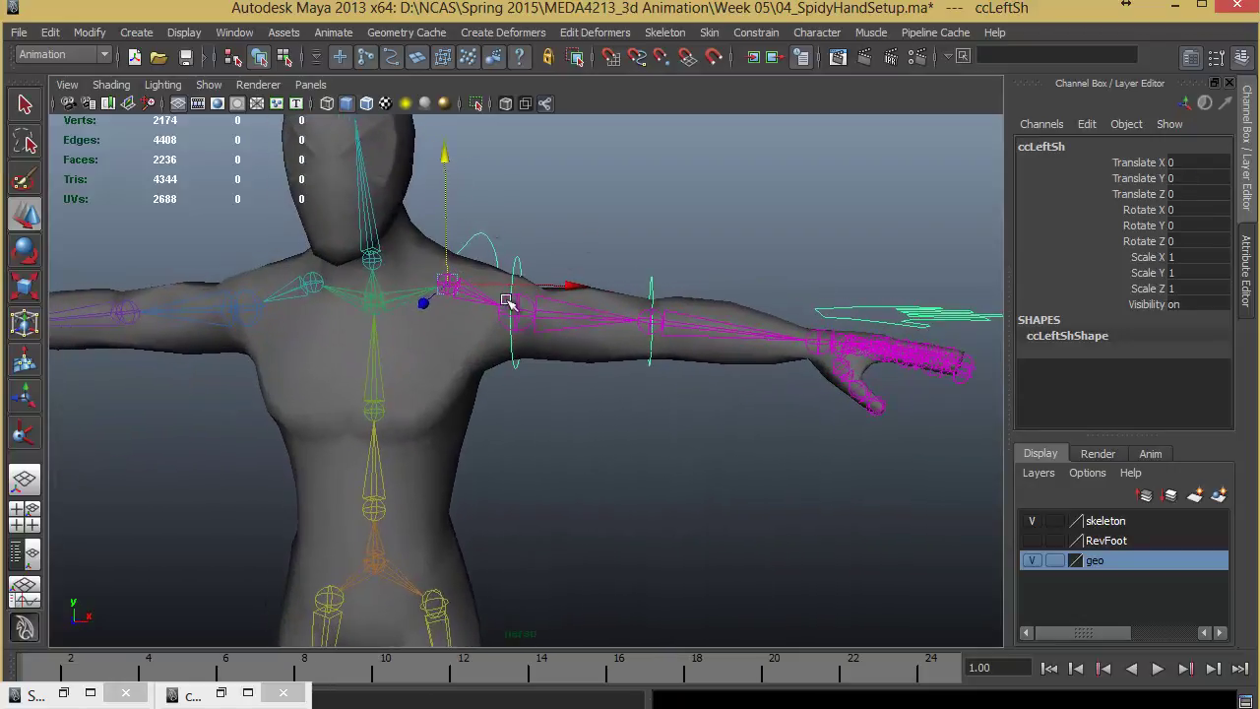
- Try raising the ccLeftSh control about 0.9 units along Y on the straight arm, and undo the move
{"action": "left_click", "coordinate": [466, 172]}
{"action": "key", "text": "ctrl+z"}
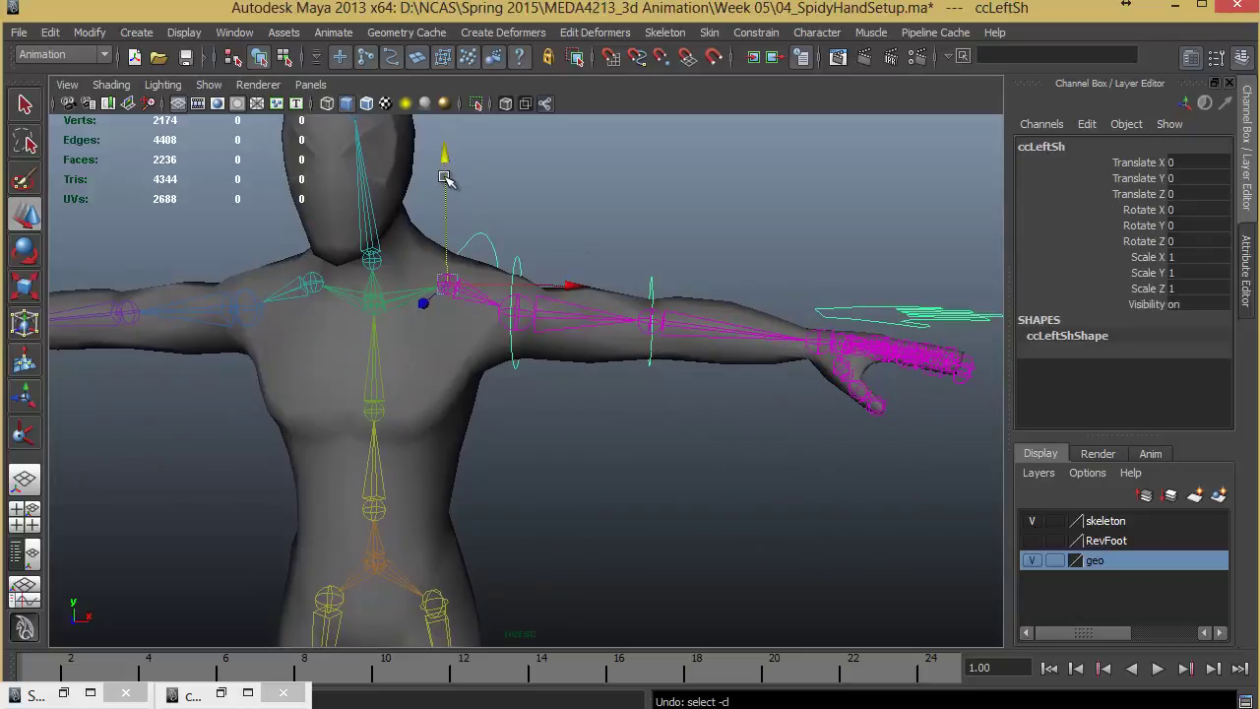
{"action": "mouse_move", "coordinate": [442, 172]}
{"action": "left_mouse_down"}
{"action": "mouse_move", "coordinate": [442, 140]}
{"action": "mouse_move", "coordinate": [441, 164]}
{"action": "left_mouse_up"}
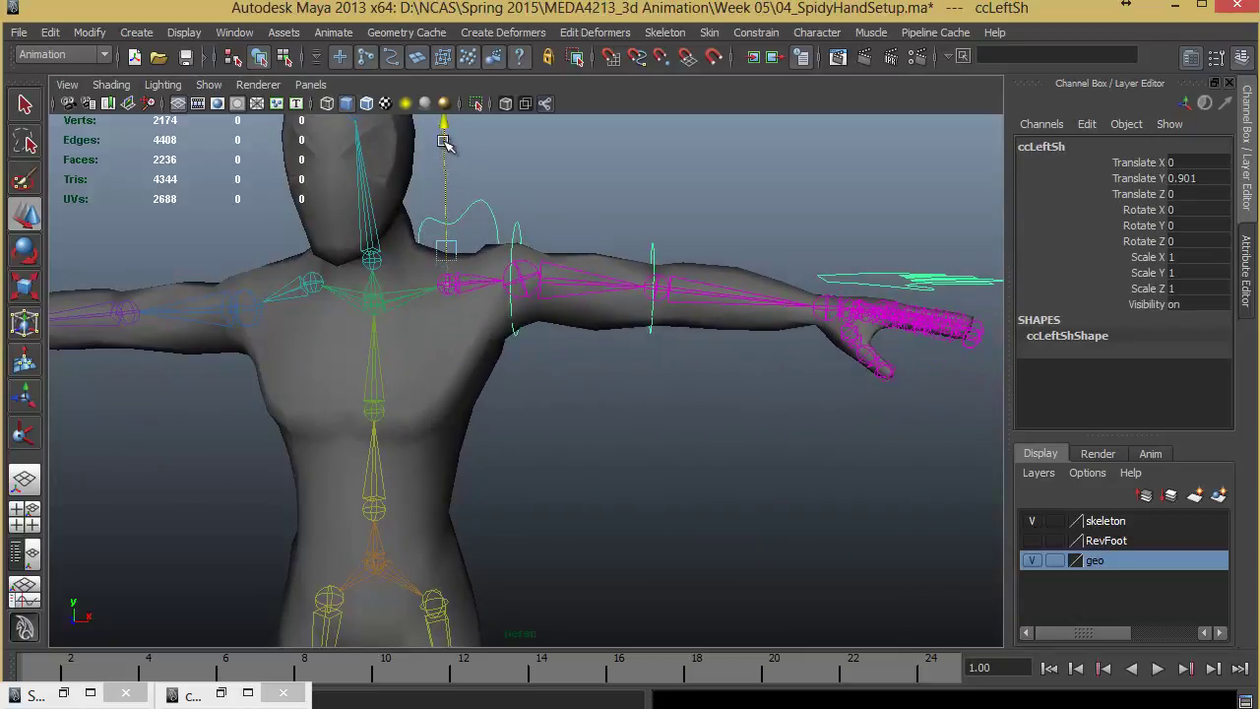
{"action": "key", "text": "ctrl+z"}
{"action": "mouse_move", "coordinate": [529, 356]}
{"action": "left_mouse_down", "text": "alt"}
{"action": "mouse_move", "coordinate": [633, 351]}
{"action": "mouse_move", "coordinate": [551, 346]}
{"action": "left_mouse_up", "text": "alt"}
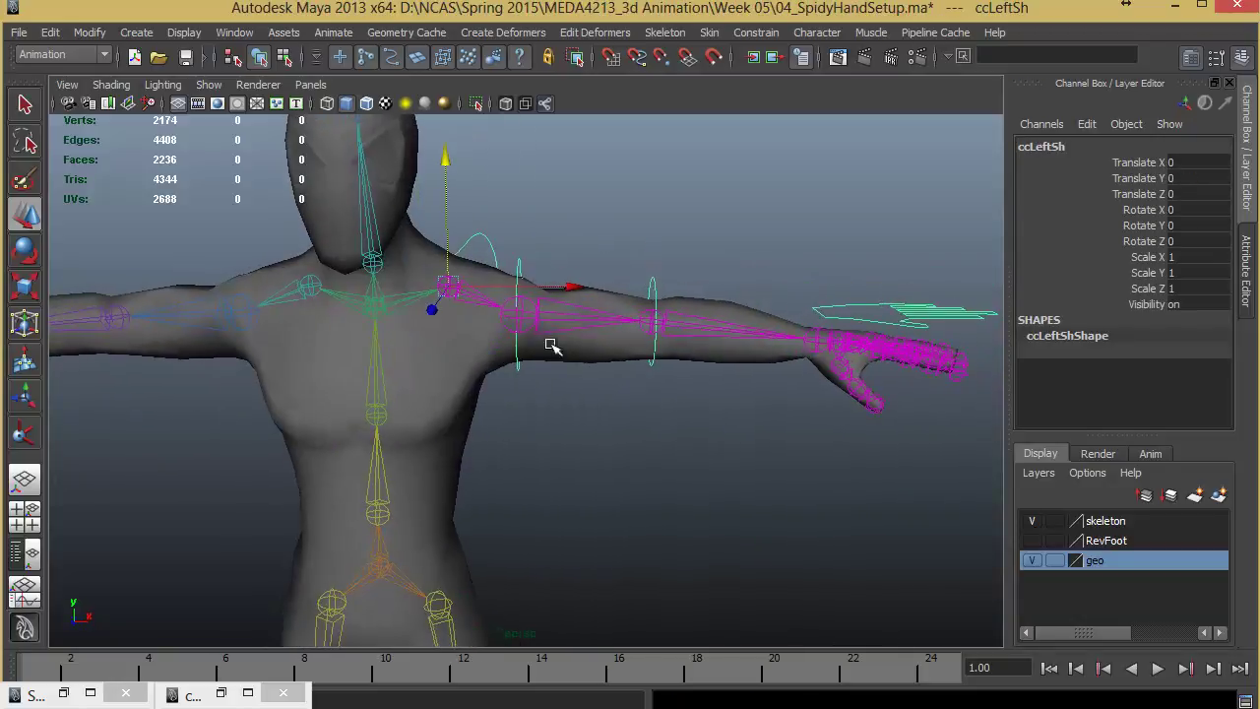
- Lower the skinned left arm by rotating ccLeftArm about -70 degrees around Z
{"action": "left_click", "coordinate": [518, 268]}
{"action": "key", "text": "e"}
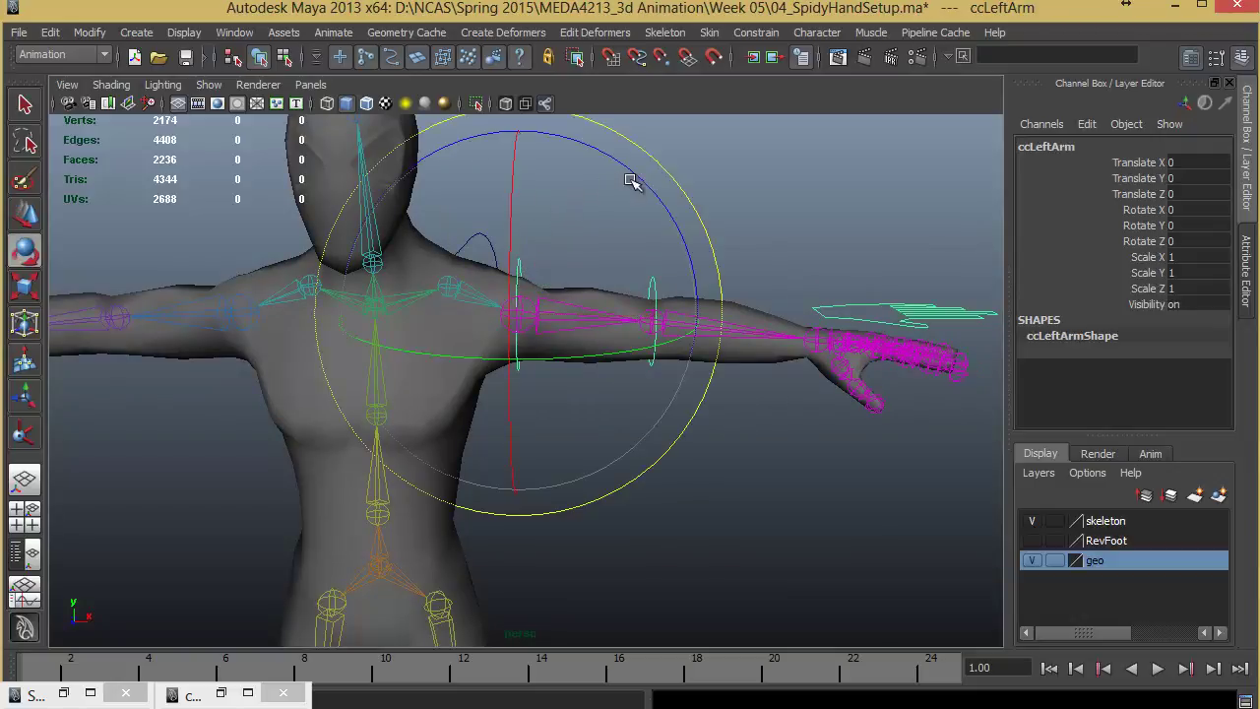
{"action": "left_click_drag", "start_coordinate": [630, 180], "coordinate": [810, 371]}
- Try moving ccLeftSh along Y with the arm lowered, and undo the shoulder move and the arm rotation
{"action": "left_click", "coordinate": [483, 247]}
{"action": "left_click", "coordinate": [494, 244]}
{"action": "key", "text": "w"}
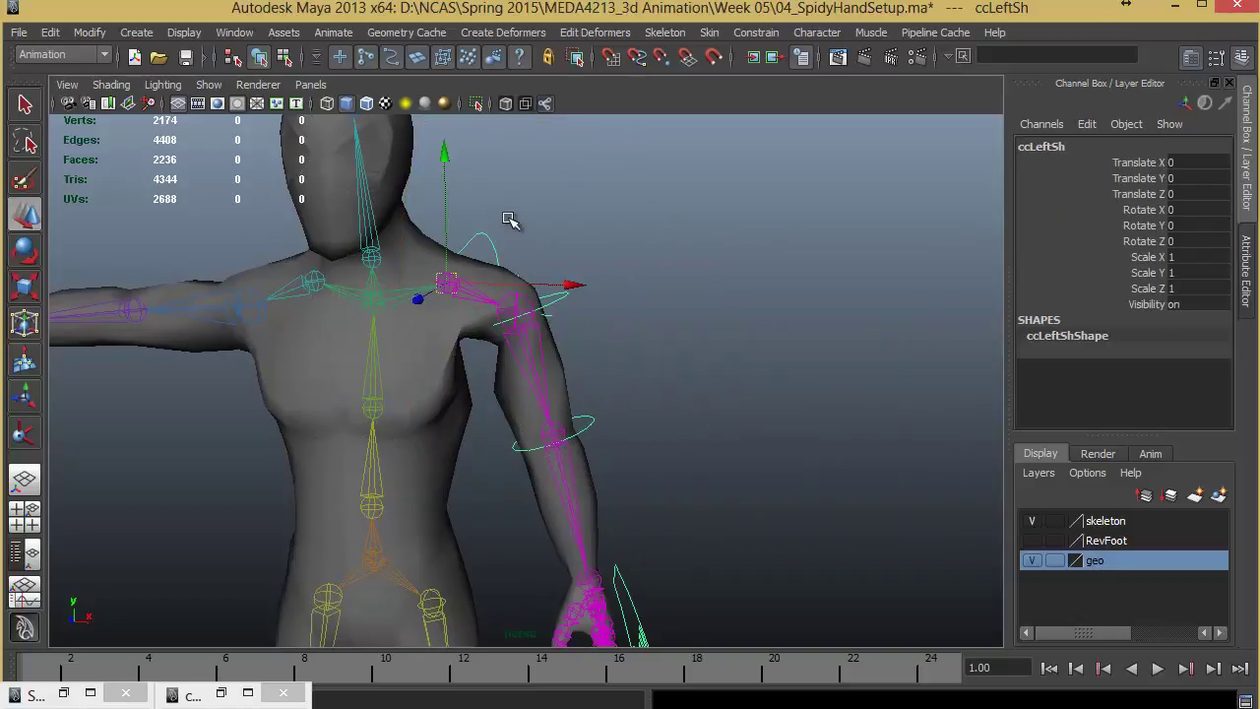
{"action": "left_click_drag", "start_coordinate": [445, 147], "coordinate": [471, 124]}
{"action": "key", "text": "ctrl+z"}
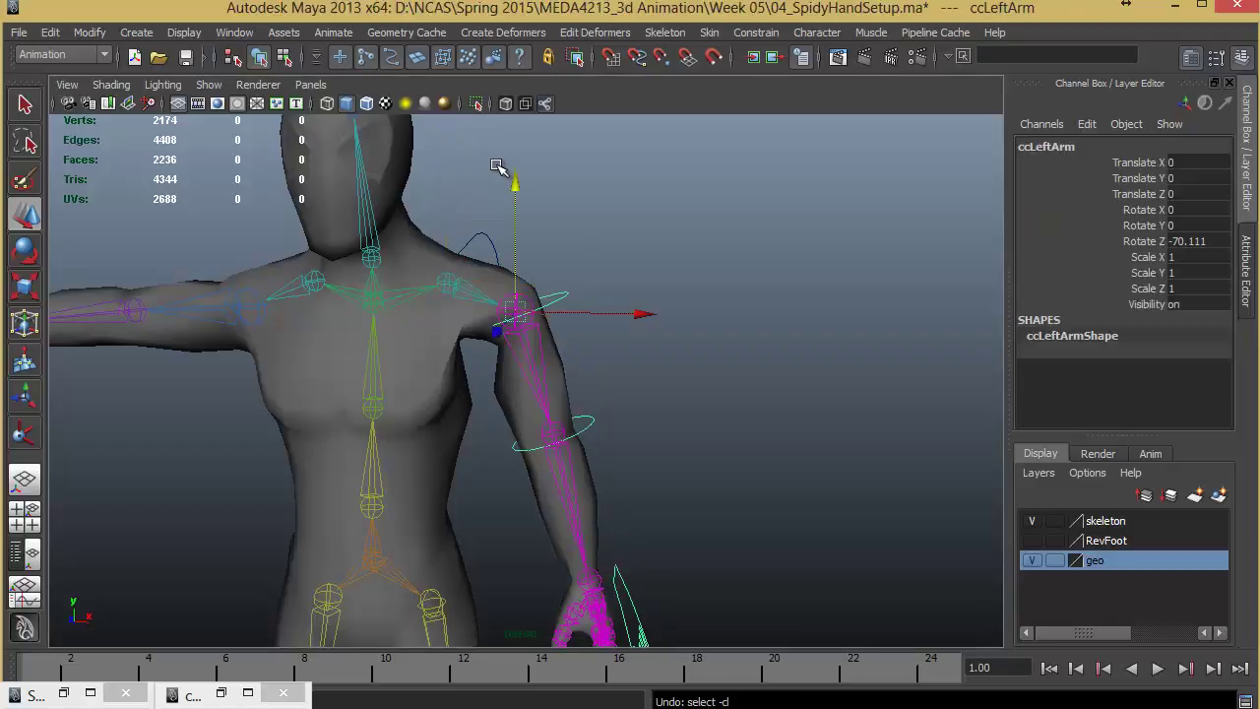
{"action": "key", "text": "ctrl+z"}
- Select the jt_Hip joint together with the body mesh, review the available skinning commands, and clear the selection
{"action": "right_click_drag", "start_coordinate": [218, 390], "coordinate": [148, 392], "text": "alt"}
{"action": "middle_click_drag", "start_coordinate": [457, 398], "coordinate": [493, 330], "text": "alt"}
{"action": "left_click_drag", "start_coordinate": [497, 364], "coordinate": [565, 357], "text": "alt"}
{"action": "right_click_drag", "start_coordinate": [565, 357], "coordinate": [482, 365], "text": "alt"}
{"action": "left_click_drag", "start_coordinate": [482, 366], "coordinate": [506, 358], "text": "alt"}
{"action": "left_click", "coordinate": [493, 349]}
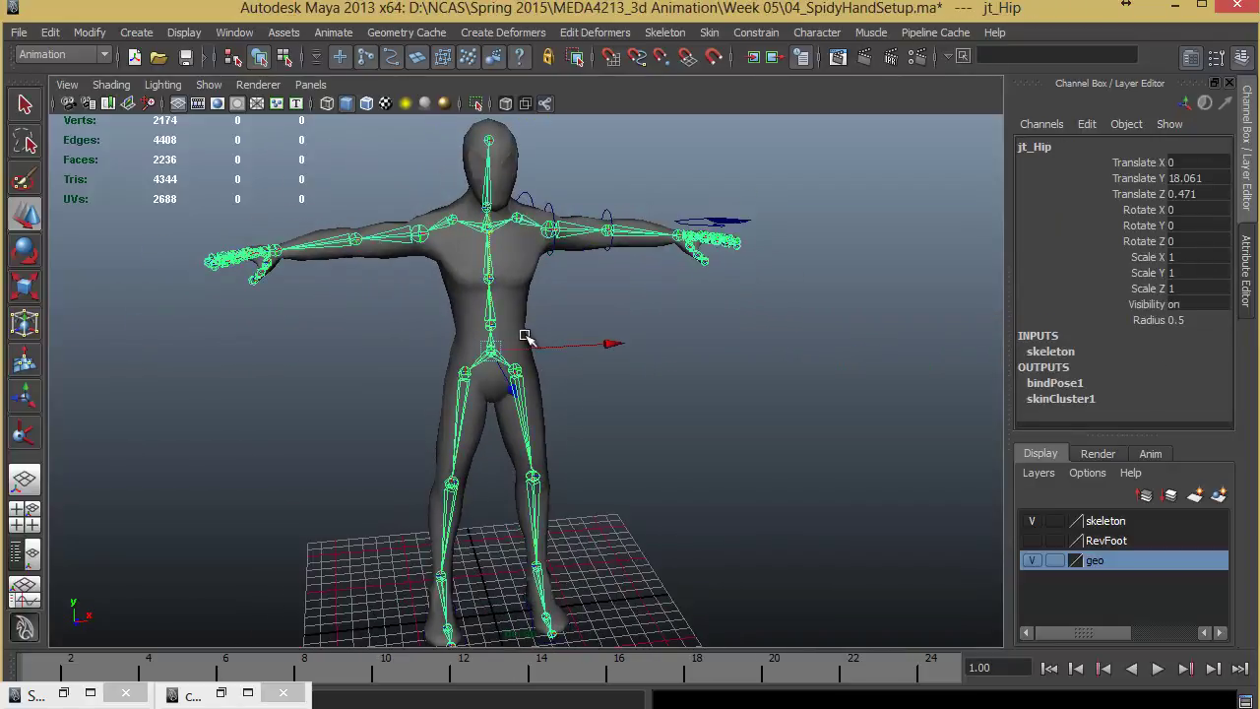
{"action": "left_click", "coordinate": [524, 325], "text": "shift"}
{"action": "left_click", "coordinate": [770, 30]}
{"action": "mouse_move", "coordinate": [724, 37]}
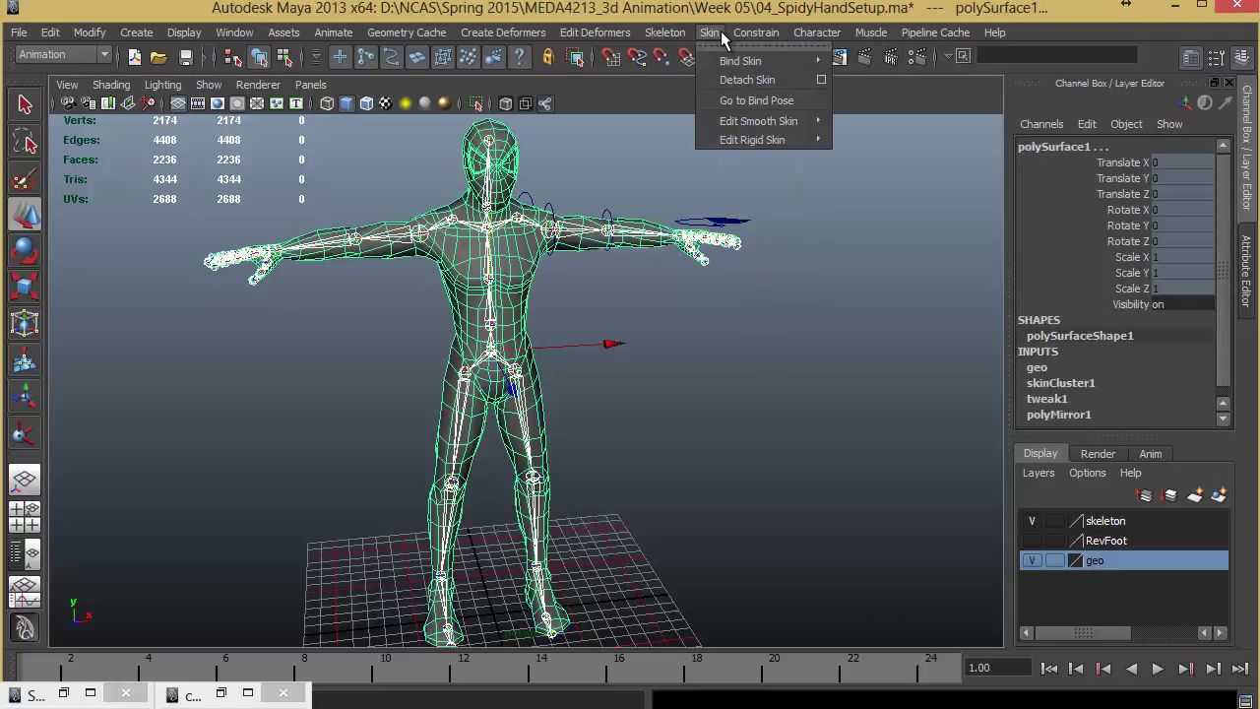
{"action": "left_click_drag", "start_coordinate": [778, 399], "coordinate": [731, 403], "text": "alt"}
{"action": "middle_click_drag", "start_coordinate": [732, 402], "coordinate": [771, 357], "text": "alt"}
{"action": "left_click_drag", "start_coordinate": [771, 358], "coordinate": [529, 327], "text": "alt"}
{"action": "left_click", "coordinate": [676, 397]}
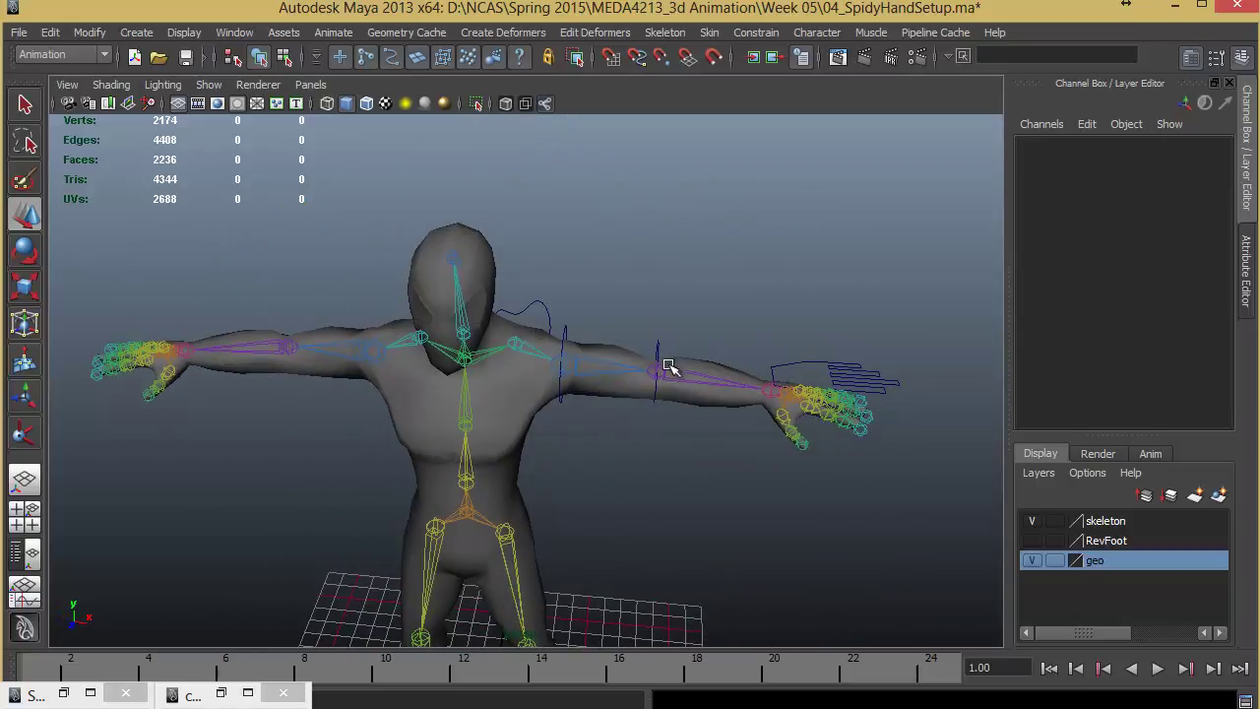
- Select the ccLeftHand control at the left wrist
{"action": "middle_click_drag", "start_coordinate": [701, 362], "coordinate": [733, 360], "text": "alt"}
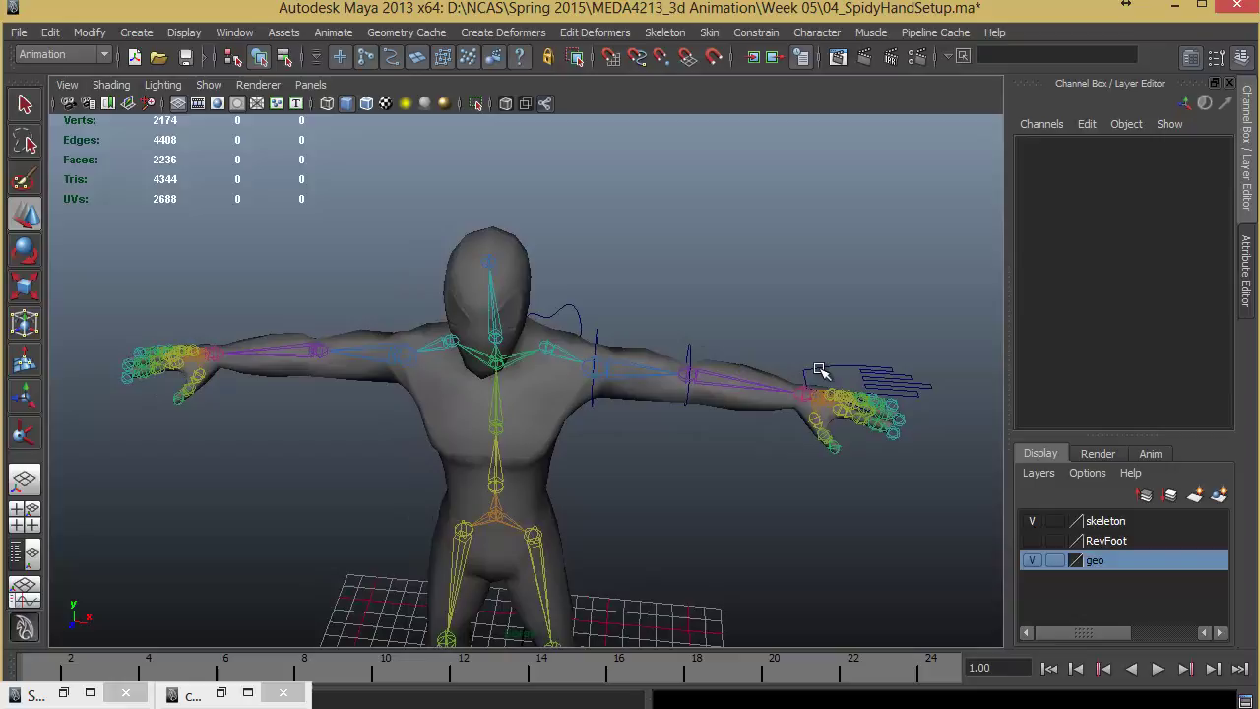
{"action": "left_click", "coordinate": [822, 371]}
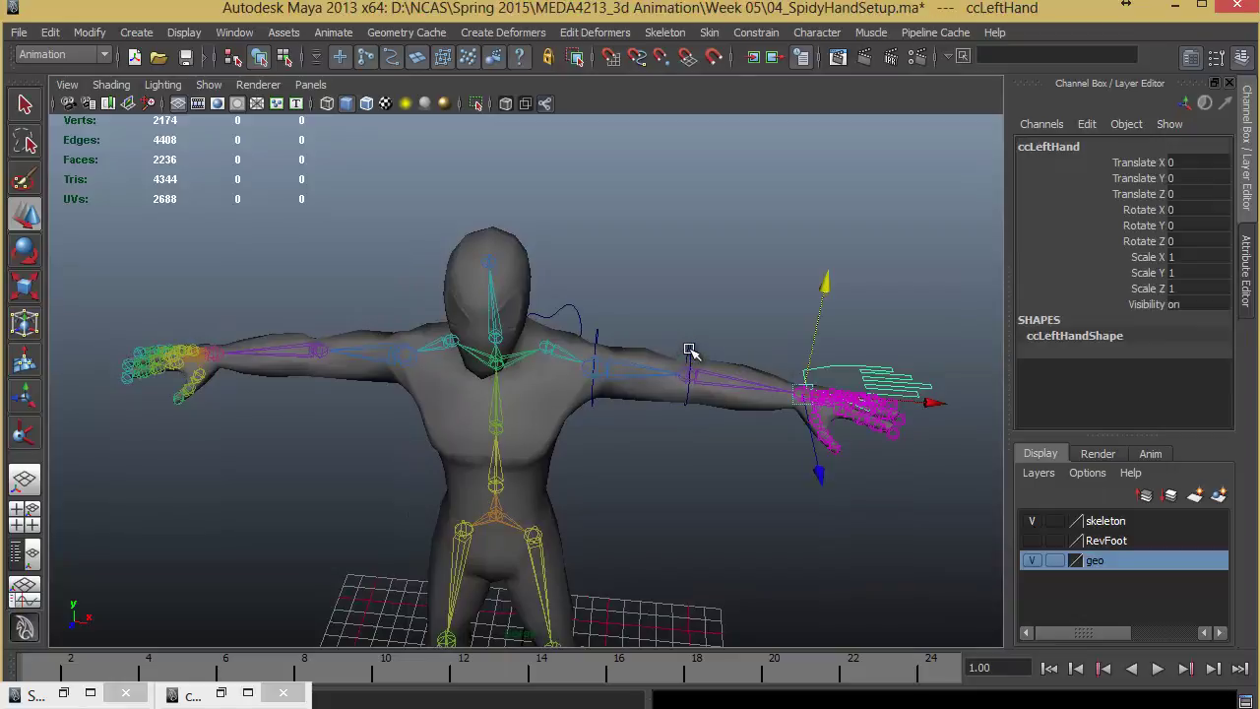